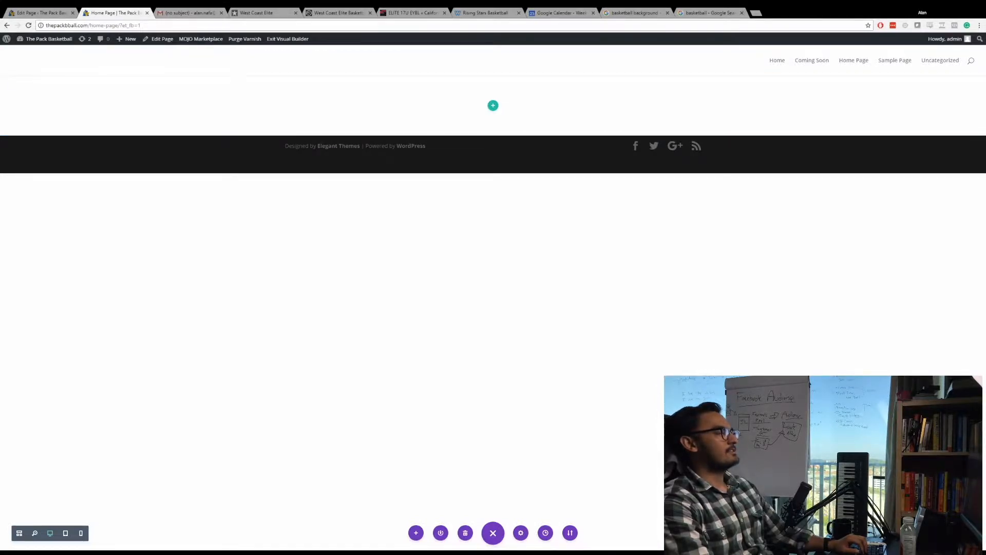
Review the West Coast Elite home page from banner to footer, including its news, slider, videos, rosters and mixtapes.
click(261, 13)
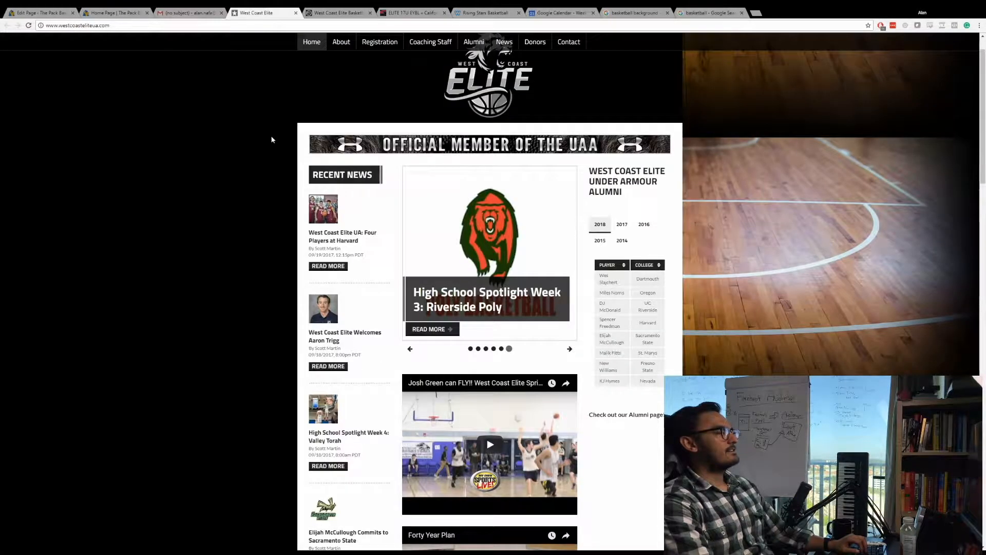
scroll(235, 122, down, 1)
scroll(235, 121, down, 1)
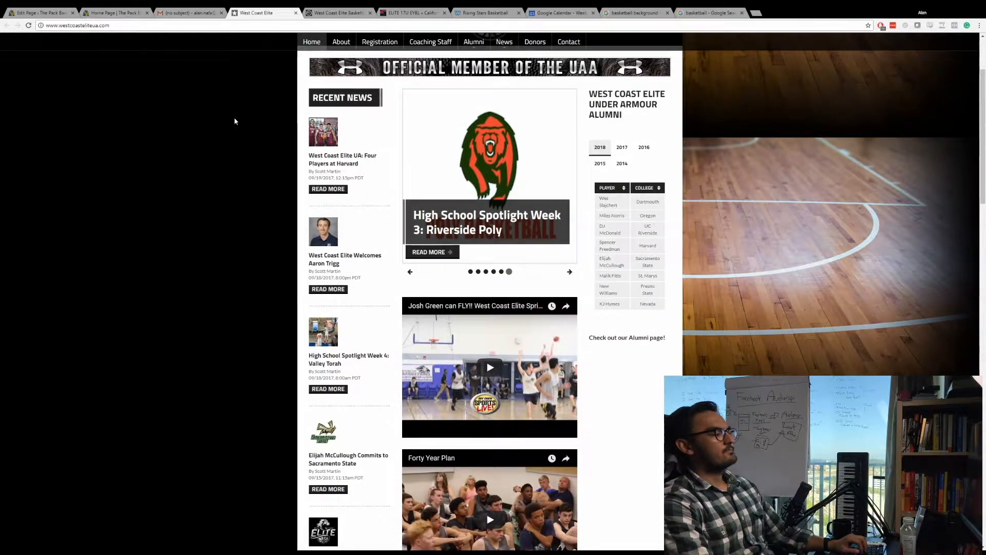
scroll(235, 122, down, 10)
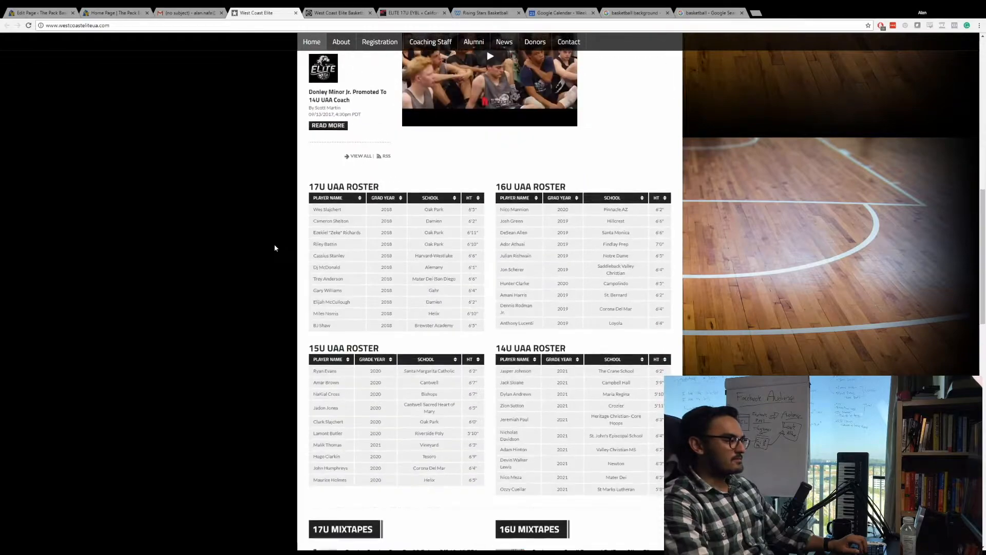
scroll(275, 248, down, 15)
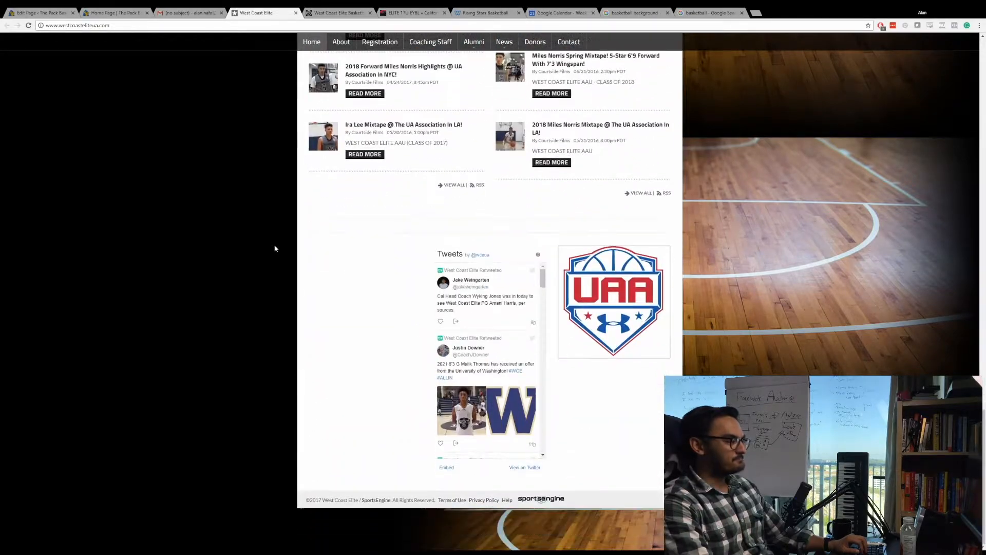
scroll(275, 248, up, 20)
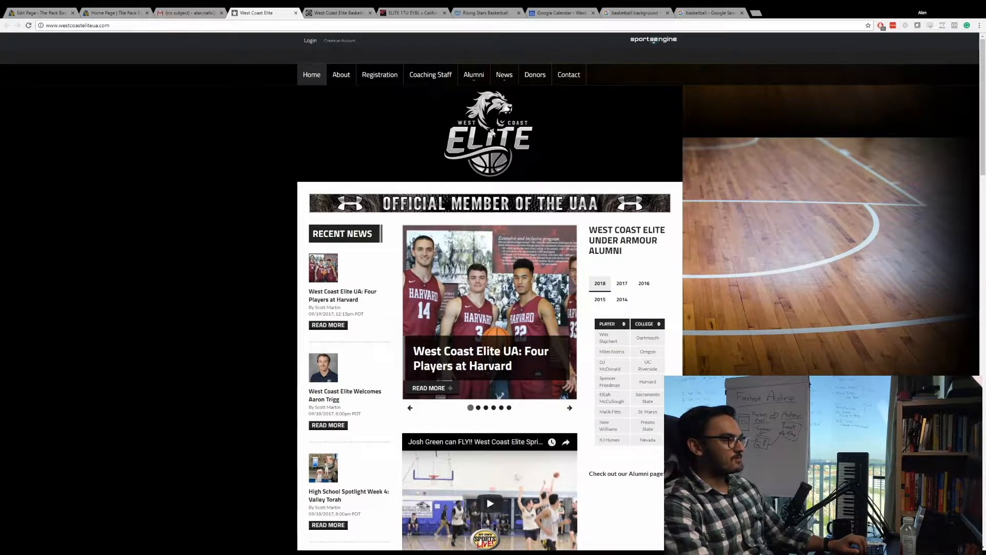
scroll(562, 137, down, 2)
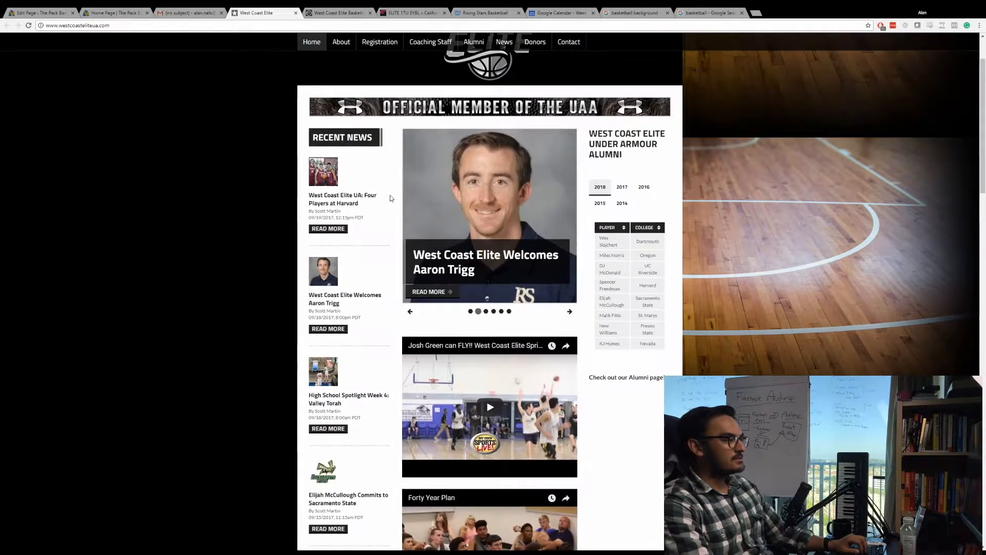
scroll(480, 210, down, 4)
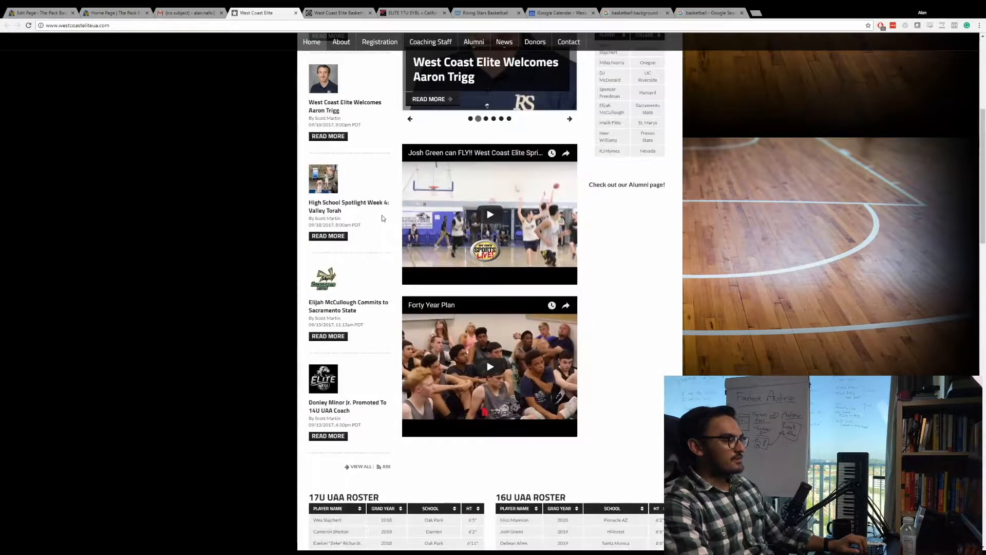
scroll(383, 214, up, 2)
scroll(385, 213, up, 2)
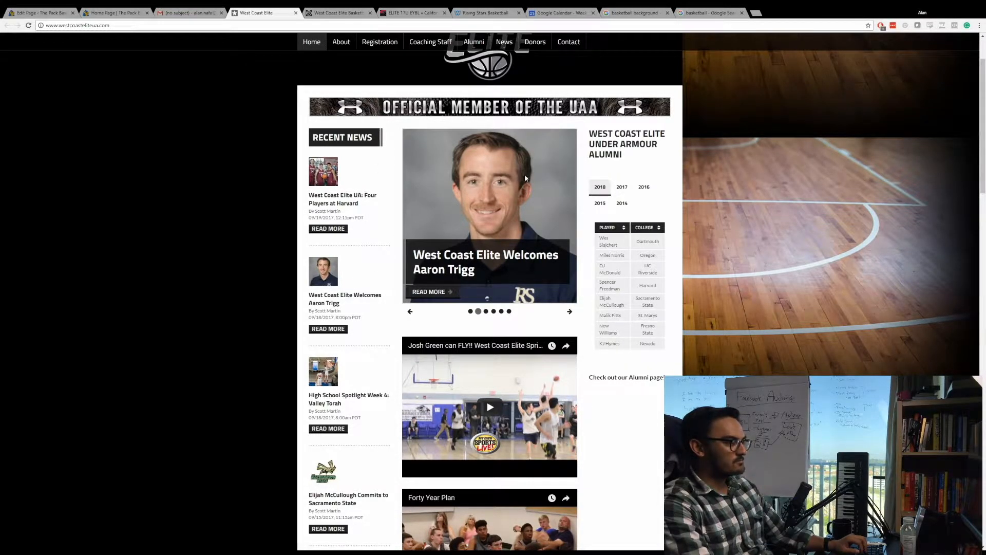
scroll(517, 222, down, 3)
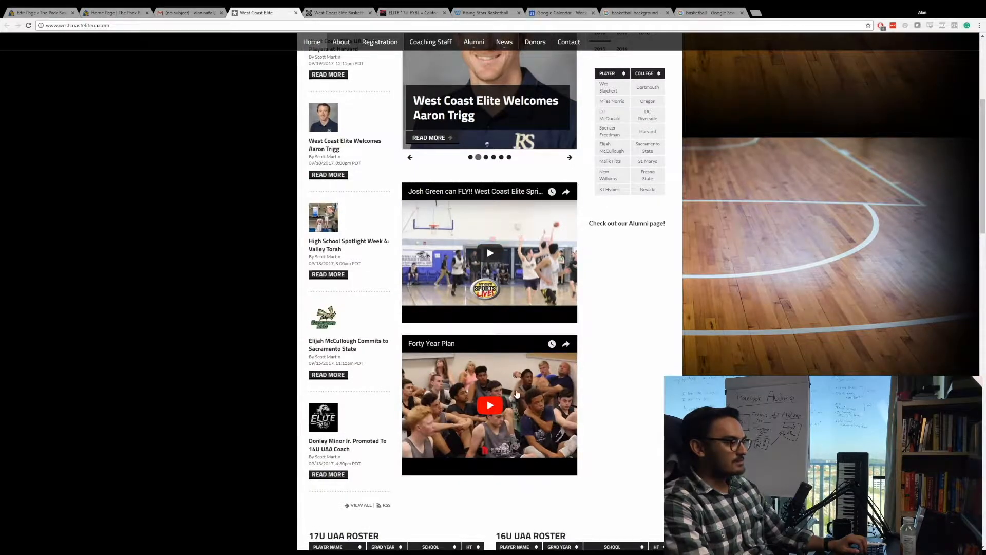
scroll(519, 334, up, 3)
scroll(363, 280, down, 10)
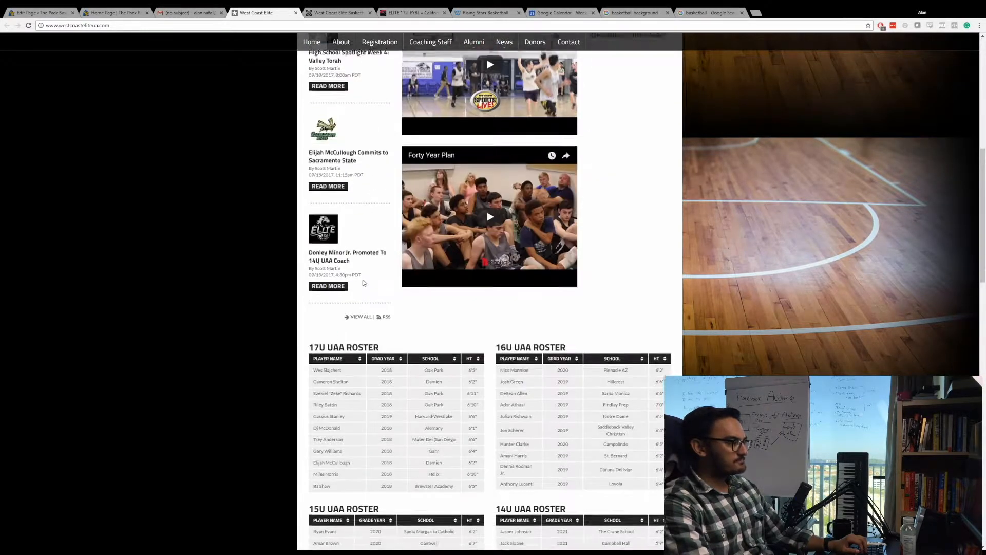
scroll(498, 319, down, 10)
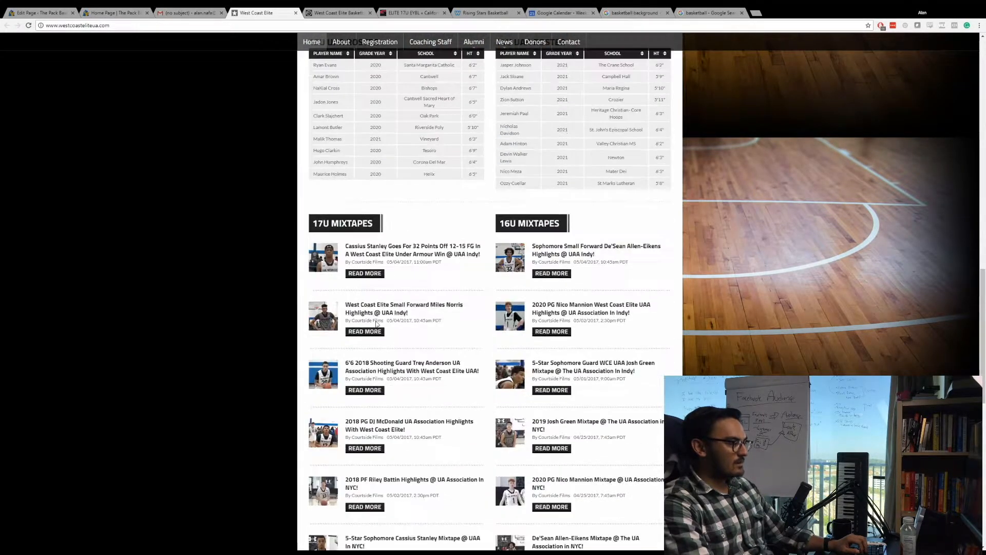
Examine the West Coast Elite Basketball home page, including its camps, event calendar, social media, testimonials and news sections.
key(ctrl+Tab)
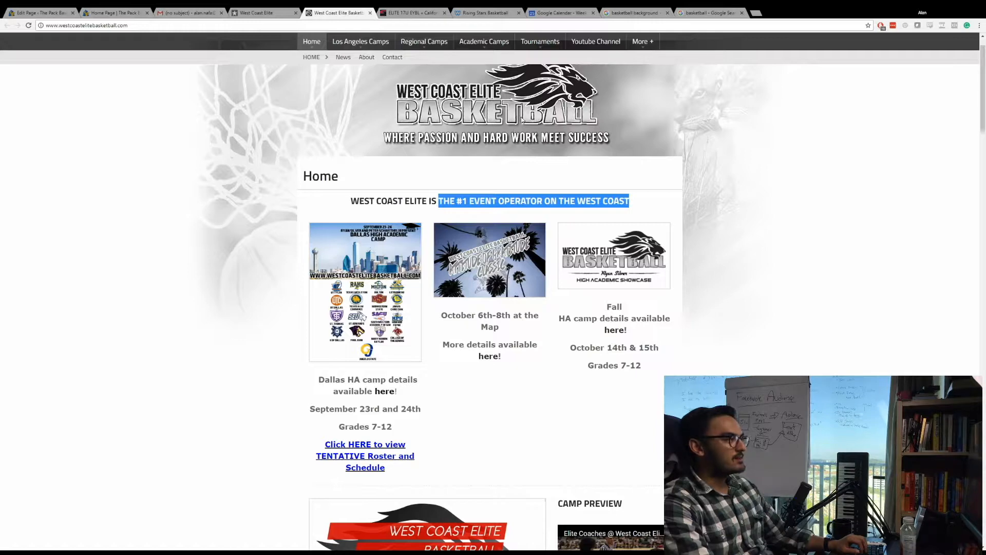
scroll(522, 119, up, 1)
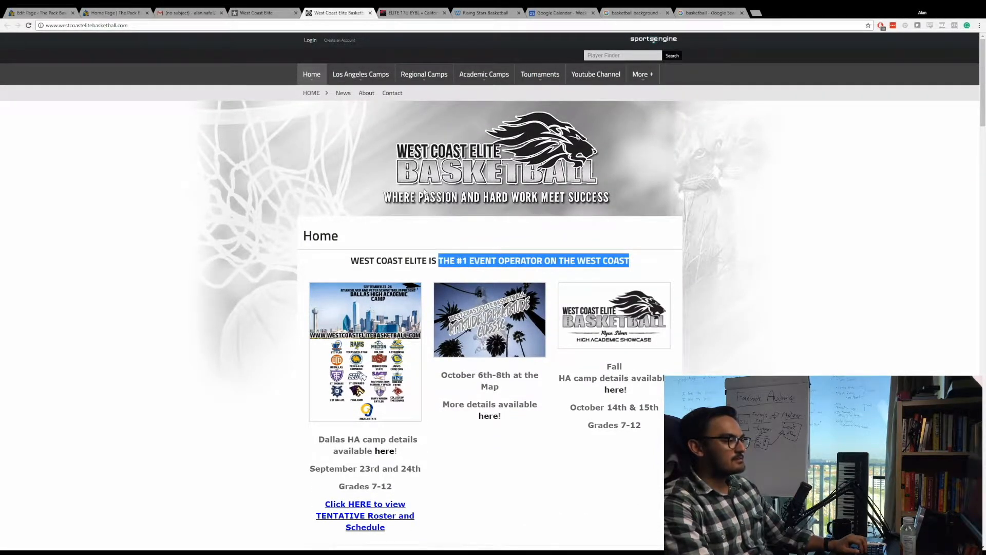
scroll(537, 214, down, 1)
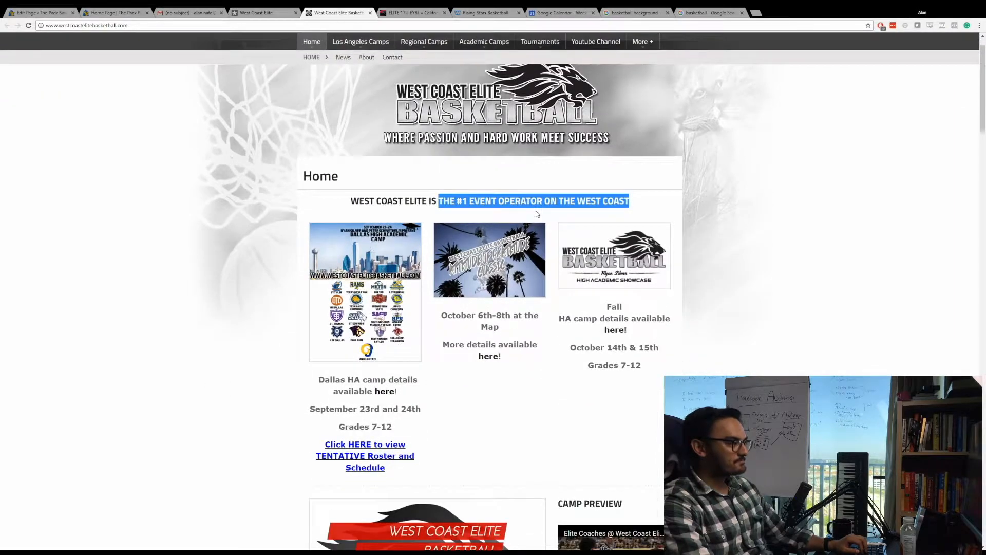
scroll(470, 175, down, 3)
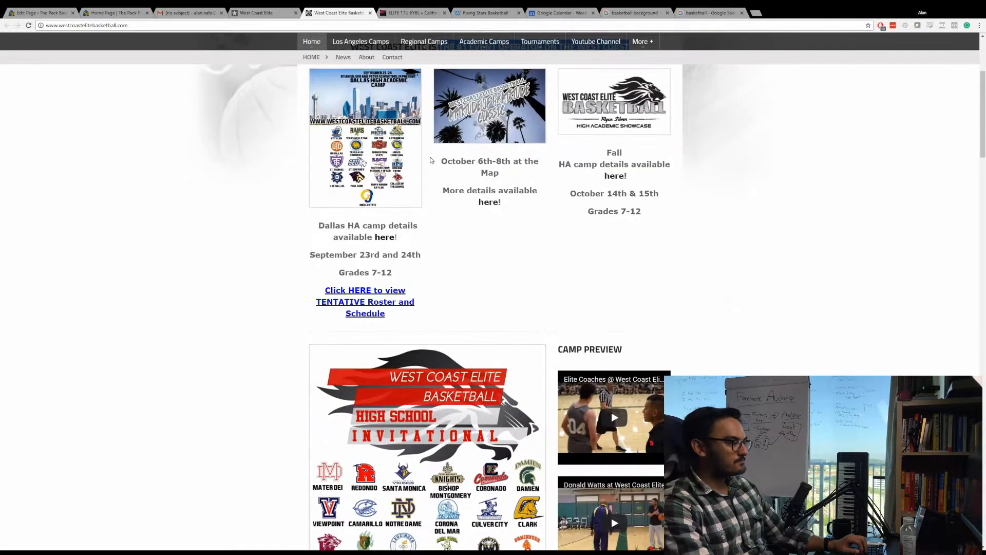
scroll(432, 160, up, 2)
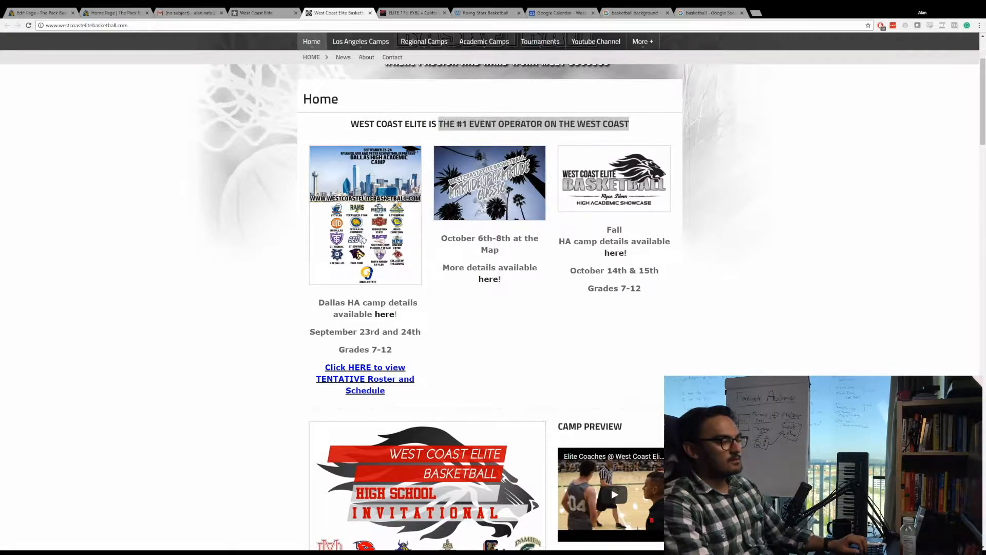
scroll(490, 293, down, 5)
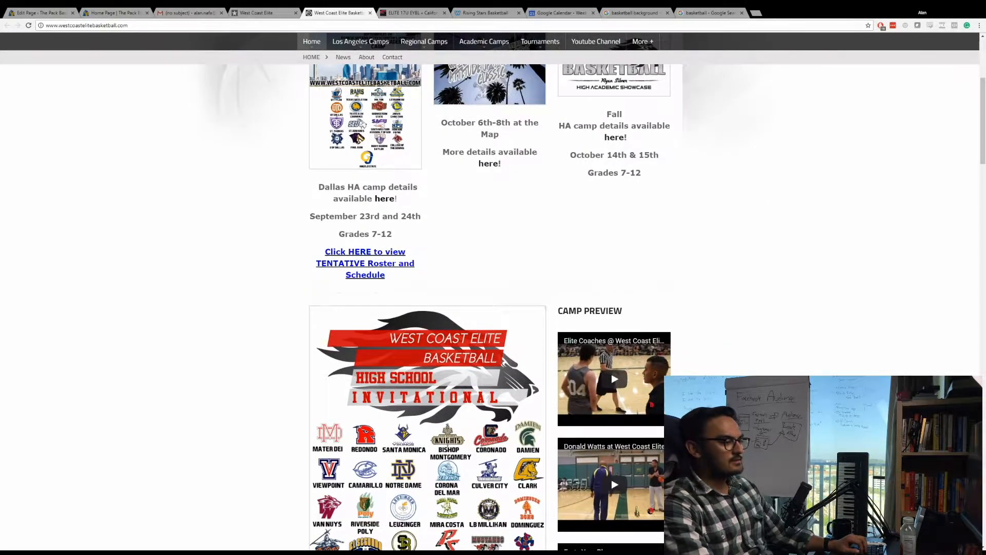
scroll(564, 114, down, 10)
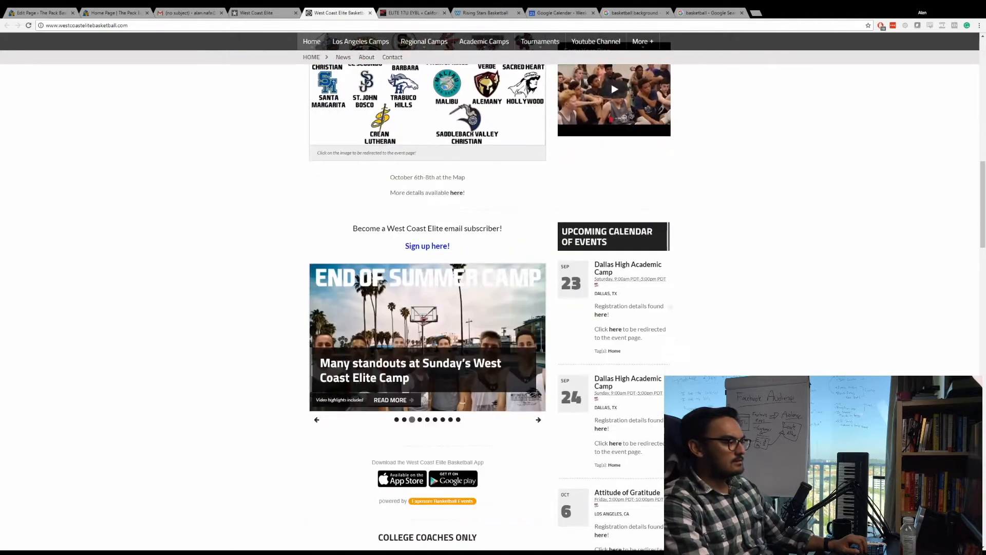
scroll(491, 293, down, 9)
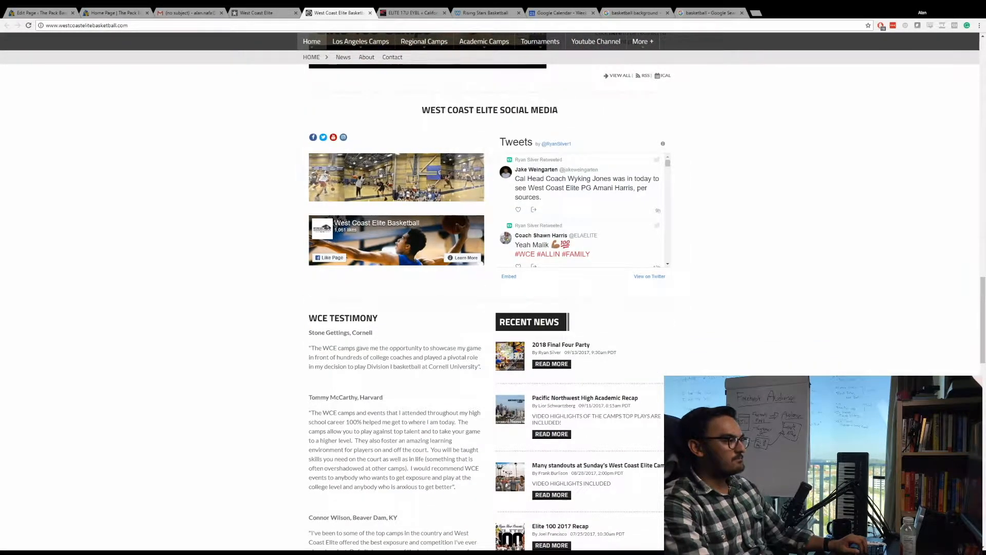
scroll(490, 293, down, 7)
scroll(275, 119, down, 2)
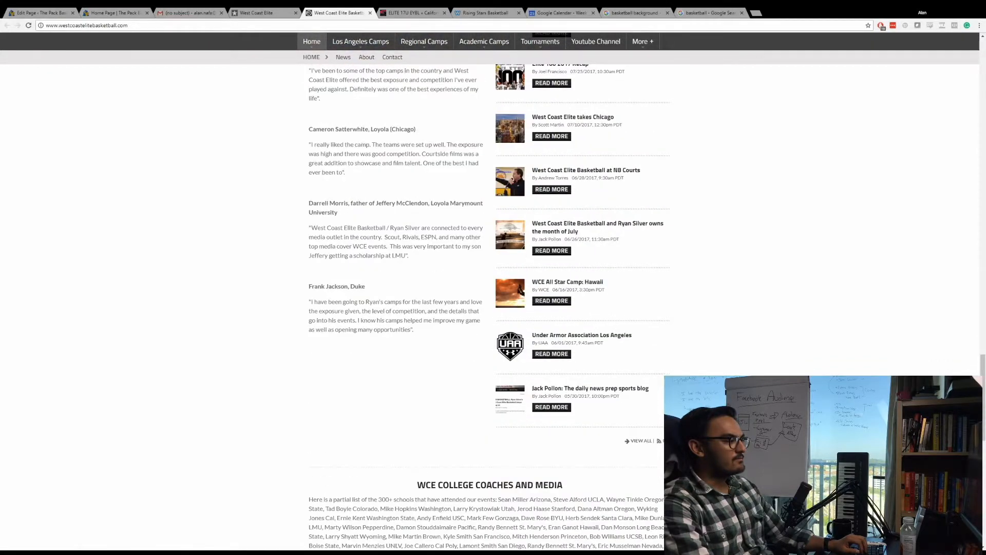
scroll(276, 119, up, 20)
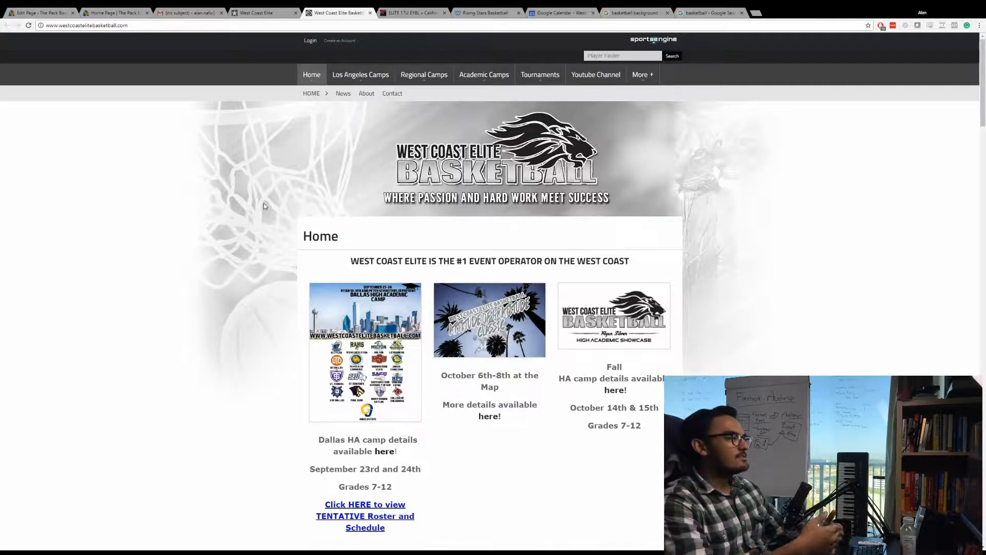
Examine the California Supreme Elite 17U page, including its header, side photos, featured video and 2017 schedule.
click(411, 11)
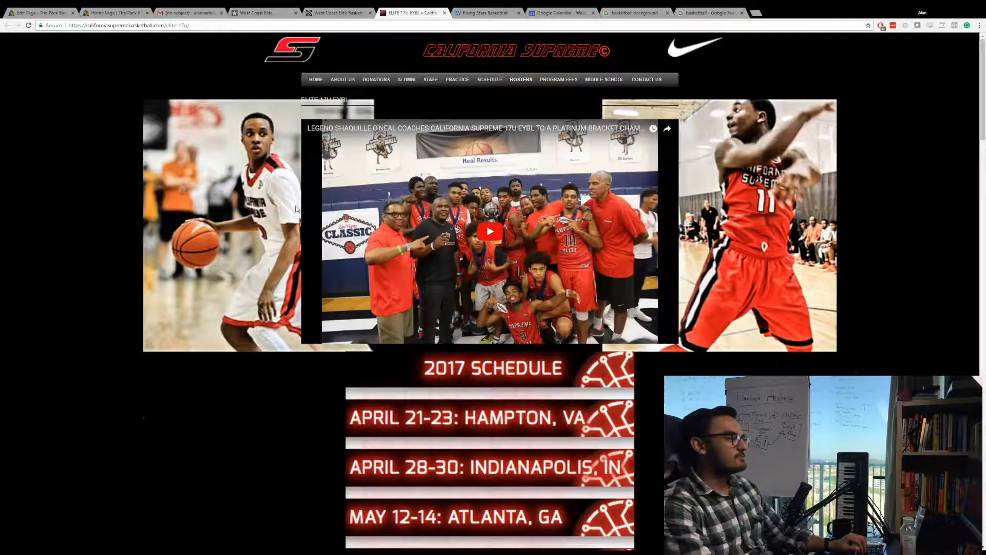
scroll(385, 321, down, 1)
scroll(385, 321, up, 1)
scroll(386, 321, down, 2)
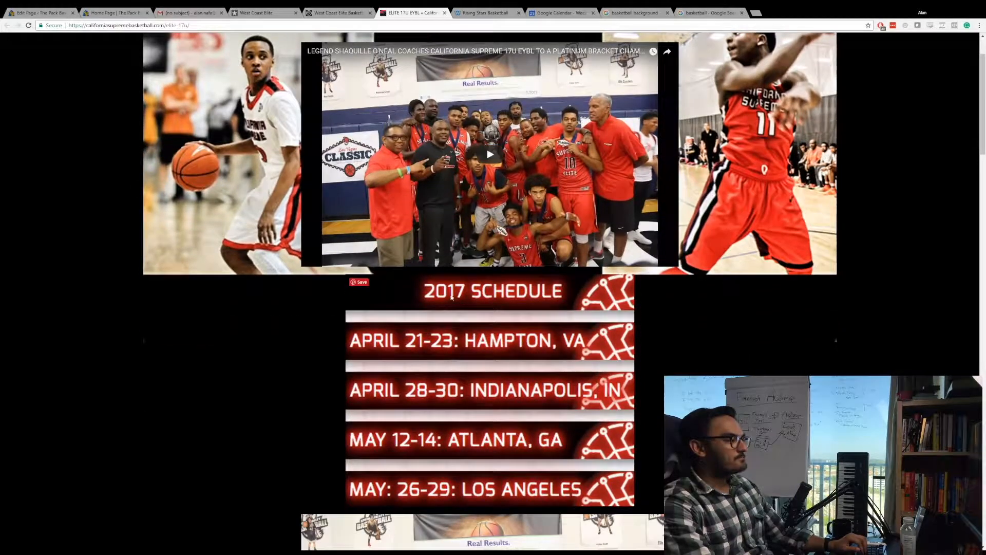
scroll(283, 383, up, 2)
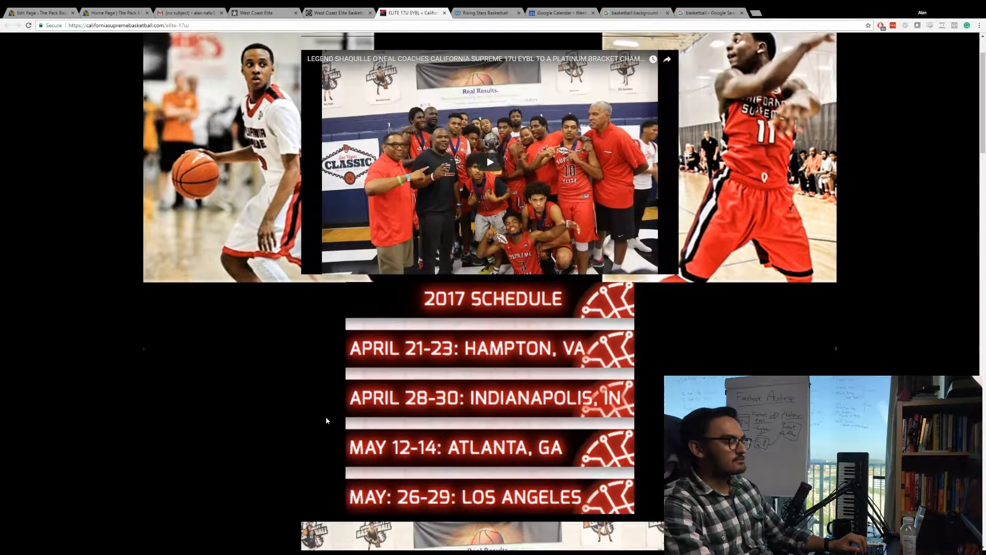
scroll(512, 385, down, 3)
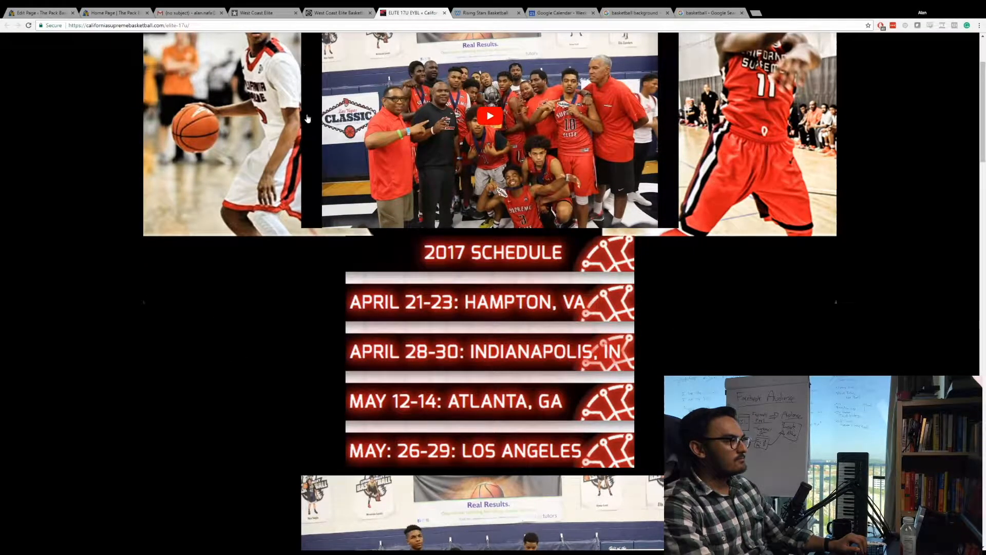
scroll(302, 321, up, 2)
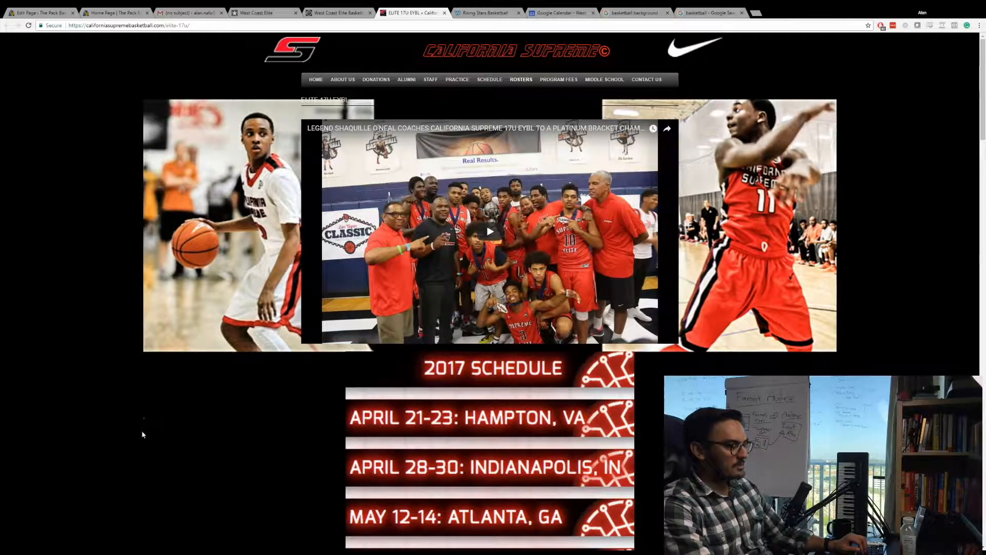
scroll(352, 361, down, 5)
scroll(387, 310, up, 5)
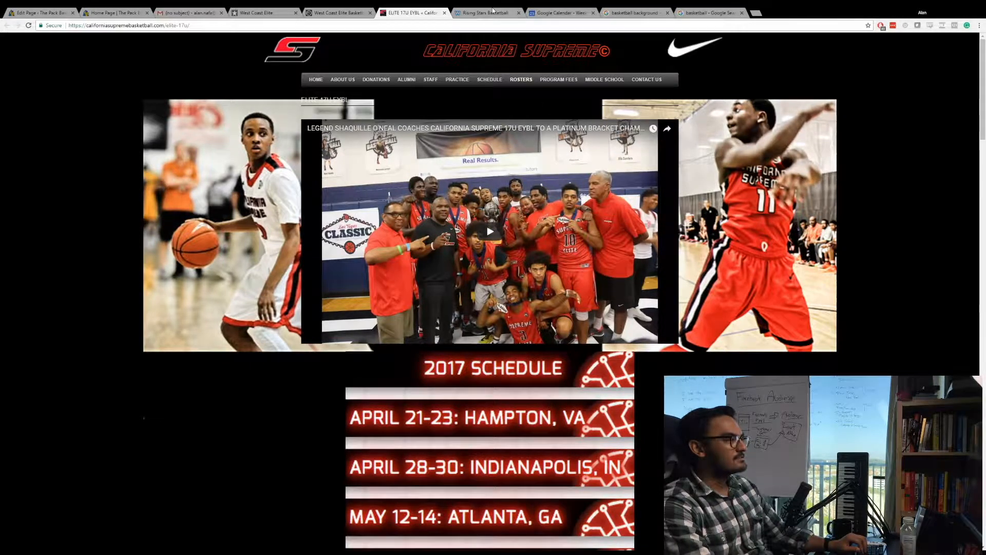
Look over the Rising Stars Hoops home page with its payments section and contact form.
click(489, 12)
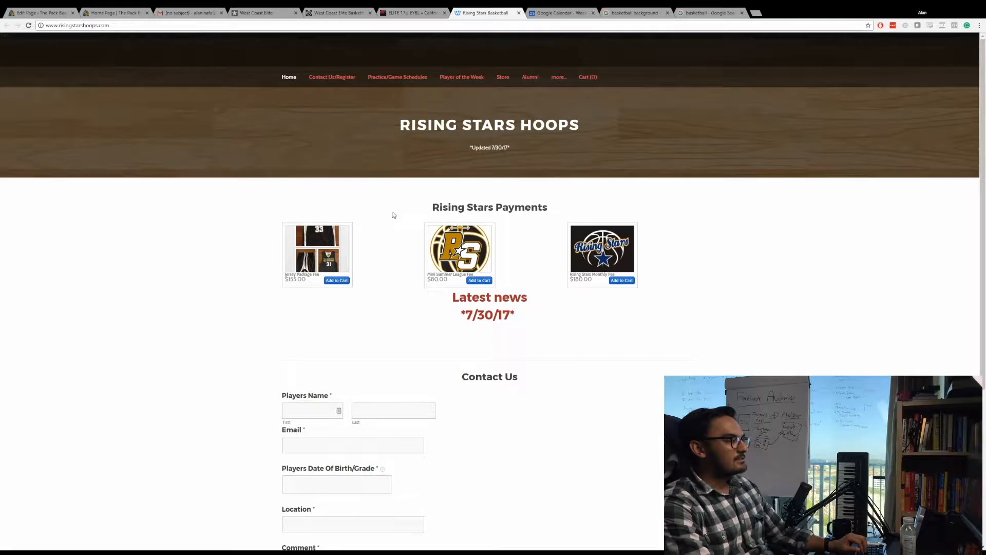
scroll(392, 217, down, 2)
scroll(388, 232, up, 2)
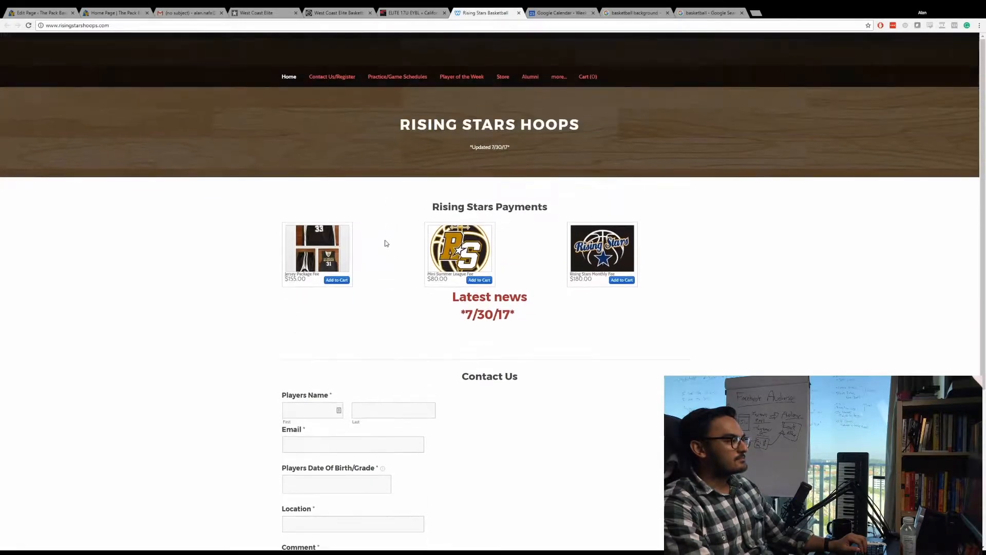
Return to The Pack Basketball's Home Page builder and add a fullwidth section with a Fullwidth Header module below the empty section.
click(124, 12)
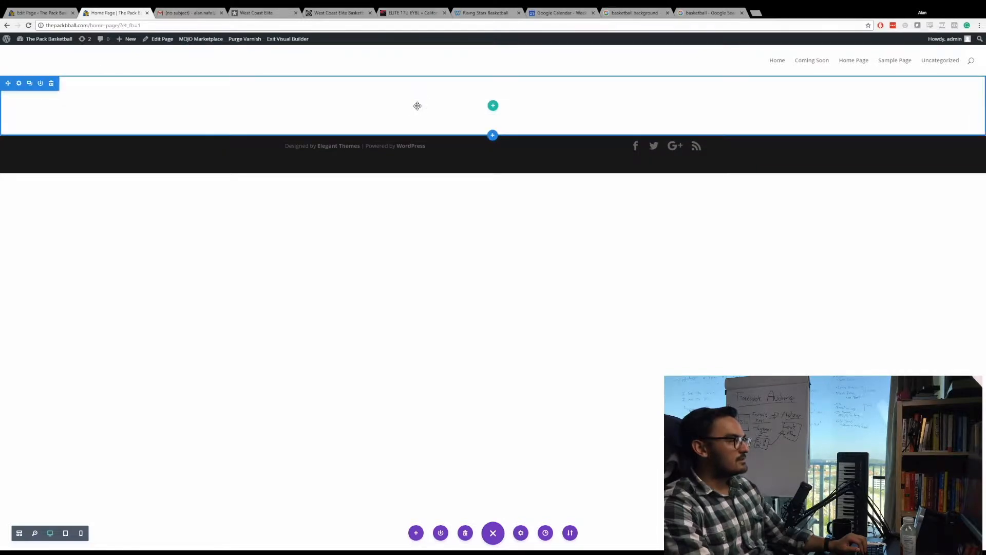
click(493, 105)
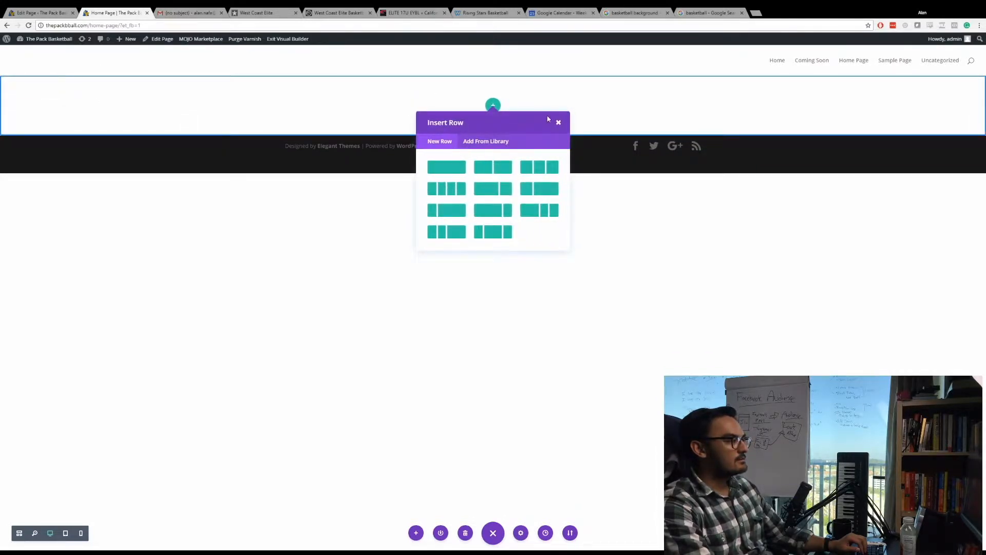
click(559, 122)
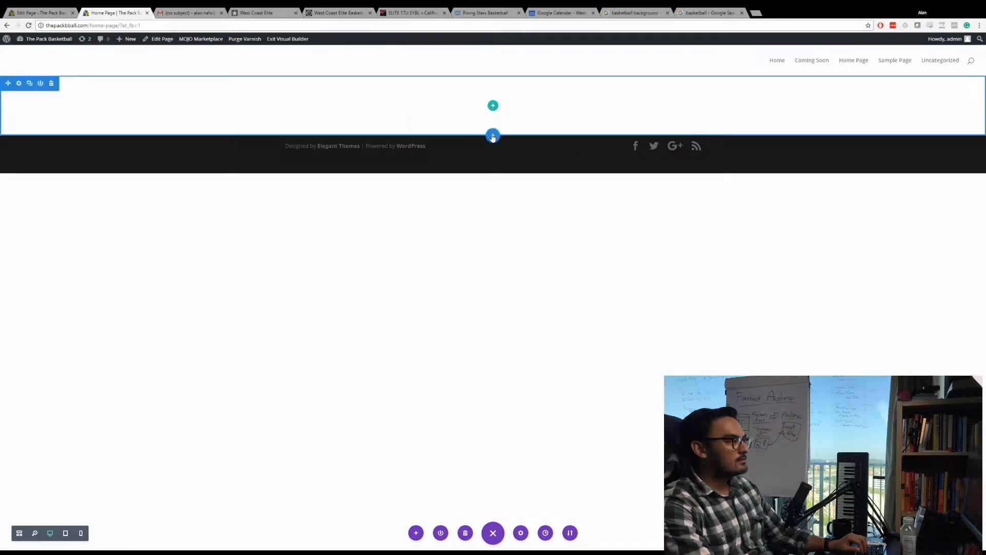
click(492, 134)
click(532, 108)
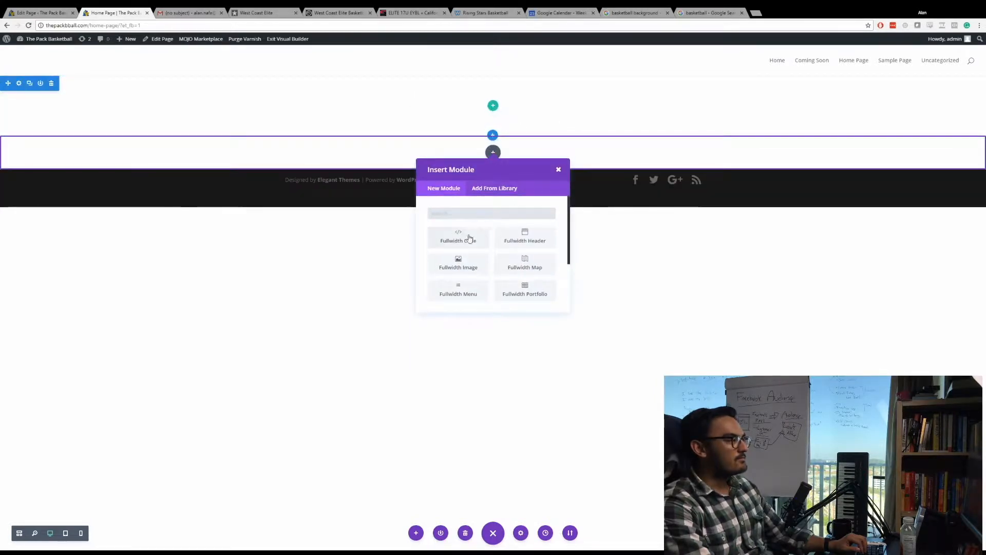
click(521, 241)
Set the fullwidth header's title to "Welcome to the Pack Basketball".
click(289, 173)
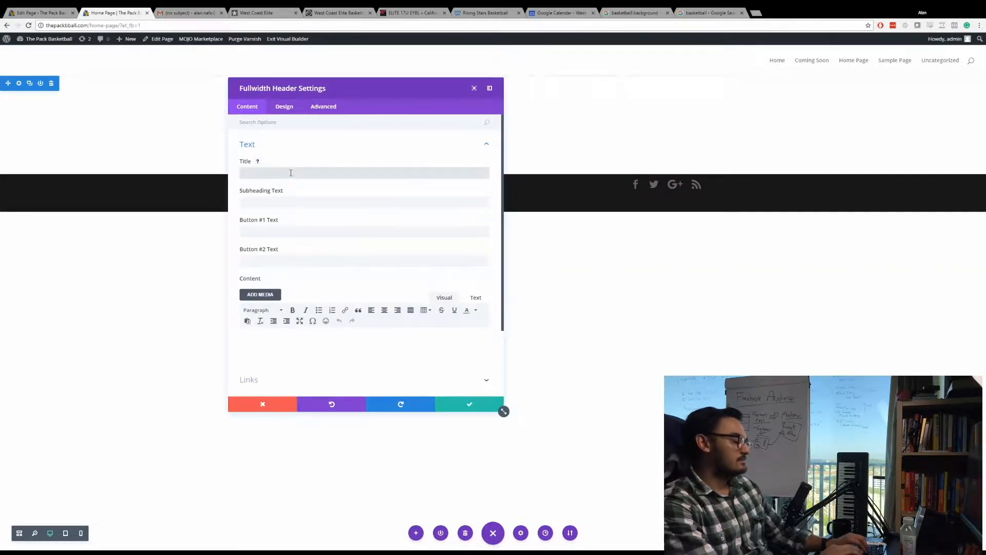
text(Welcome to the Pack Basketball)
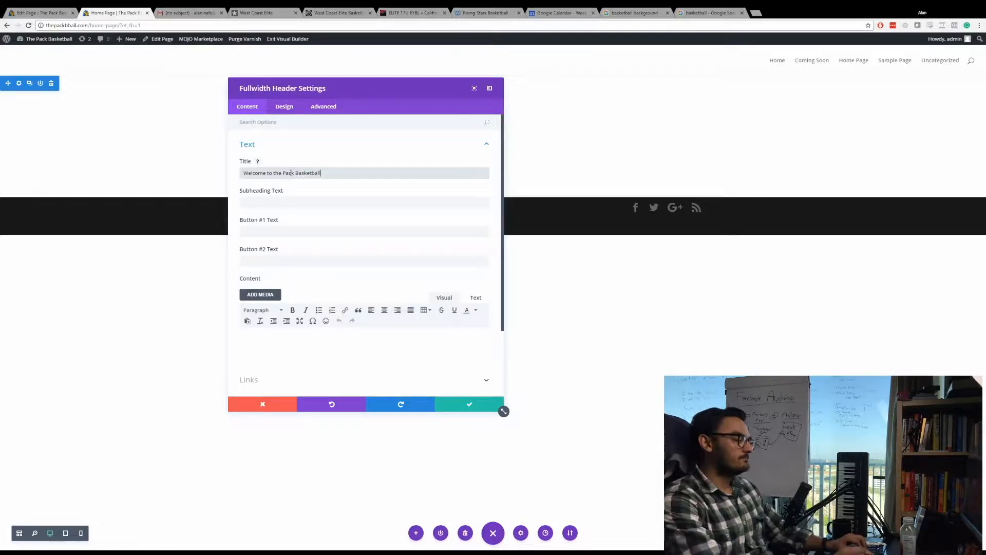
Make the fullwidth header fullscreen and set its text and logo orientation to Center.
click(284, 106)
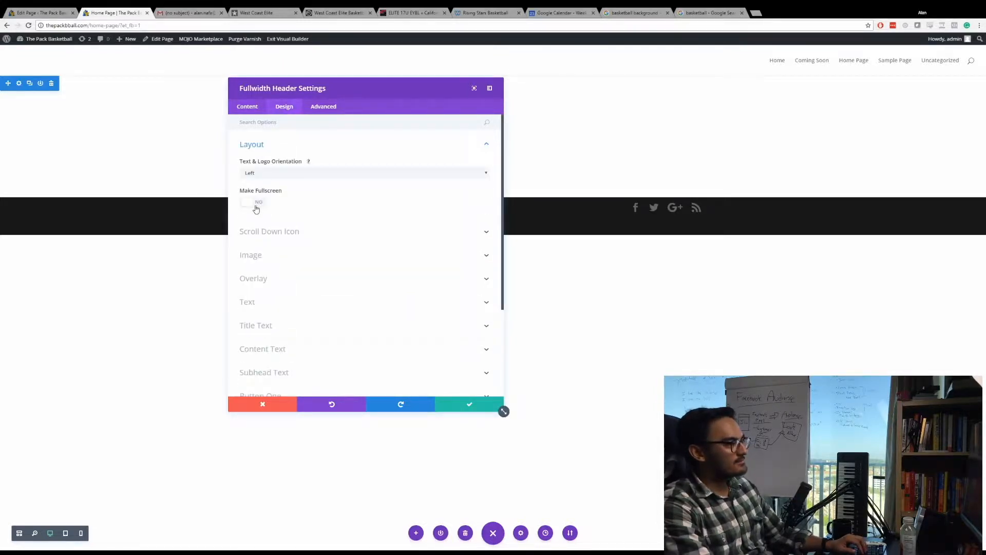
click(255, 205)
drag(354, 78, 611, 71)
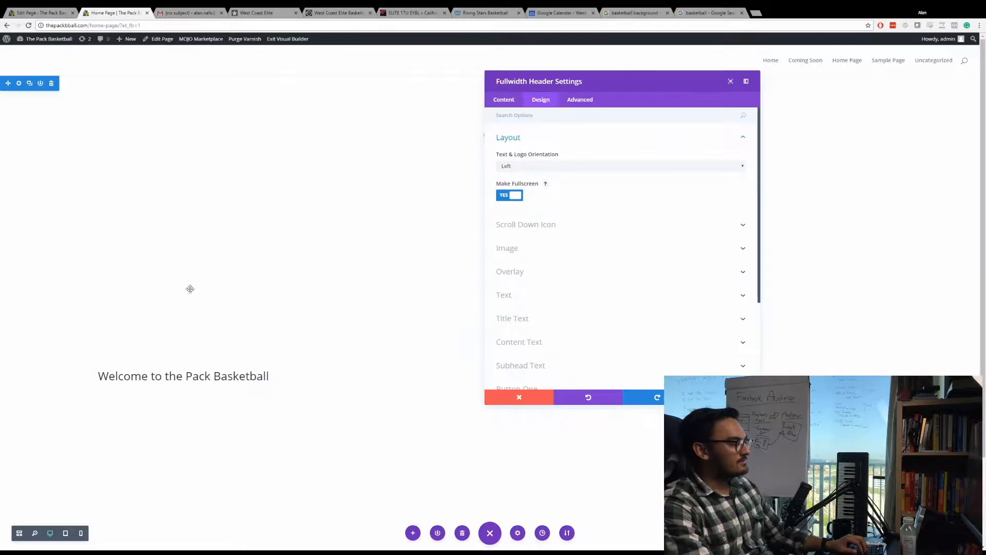
click(524, 164)
click(523, 188)
scroll(99, 179, down, 3)
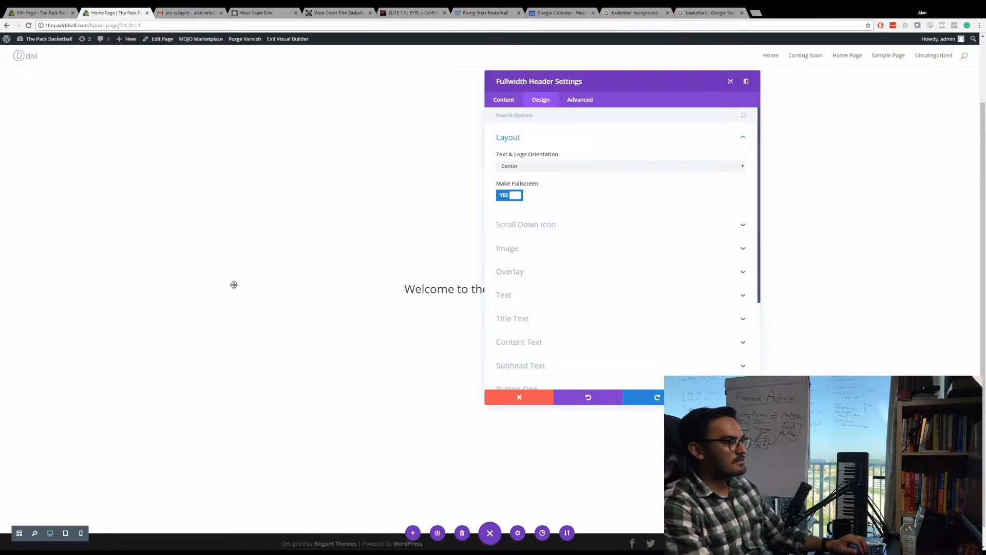
scroll(233, 284, up, 3)
Insert the orange basketball picture from the Google image search preview as the header's background image by URL.
click(504, 100)
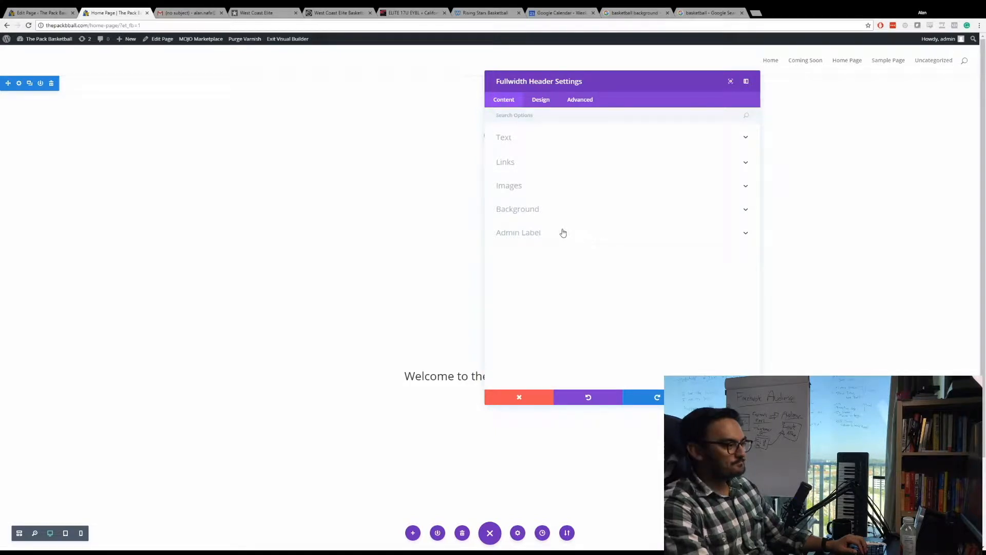
drag(565, 77, 478, 79)
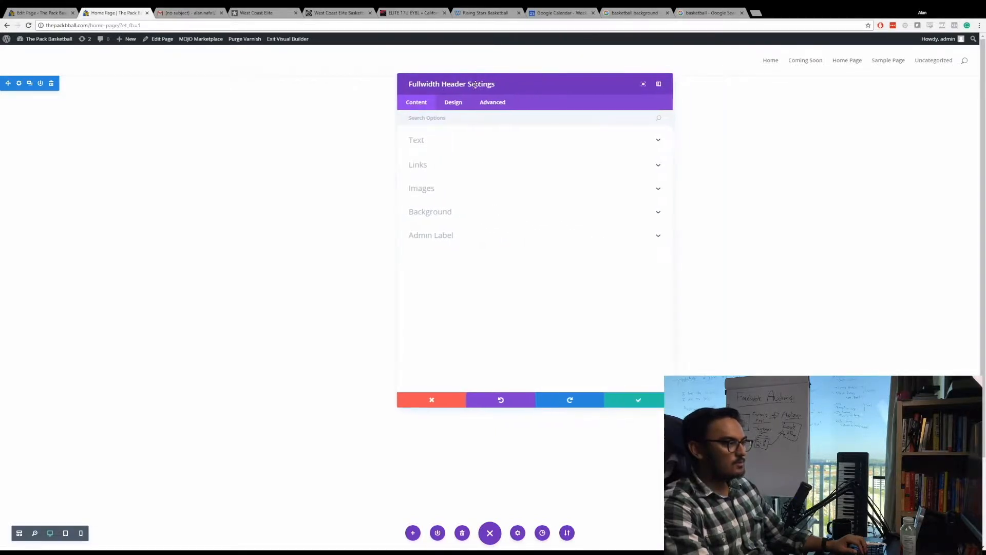
click(462, 211)
click(569, 236)
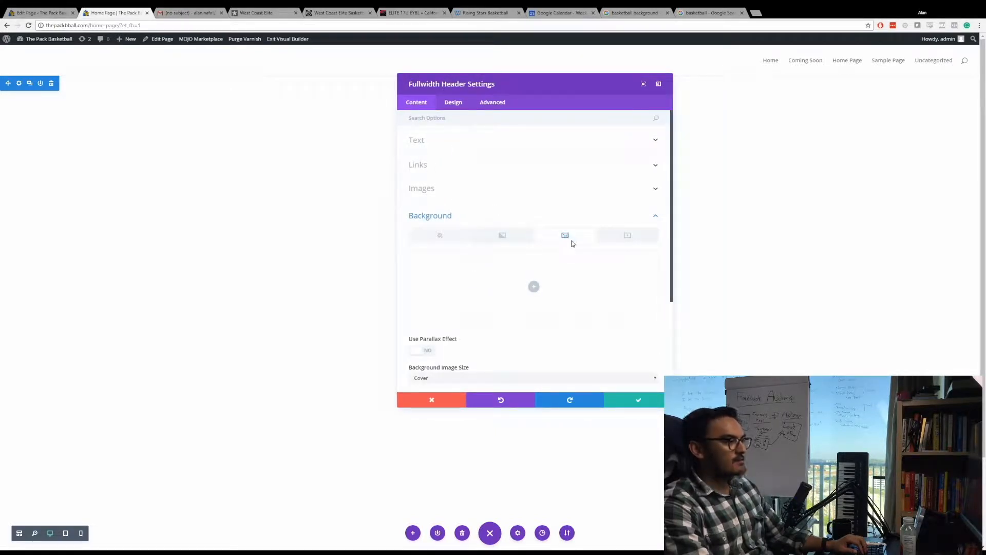
click(635, 13)
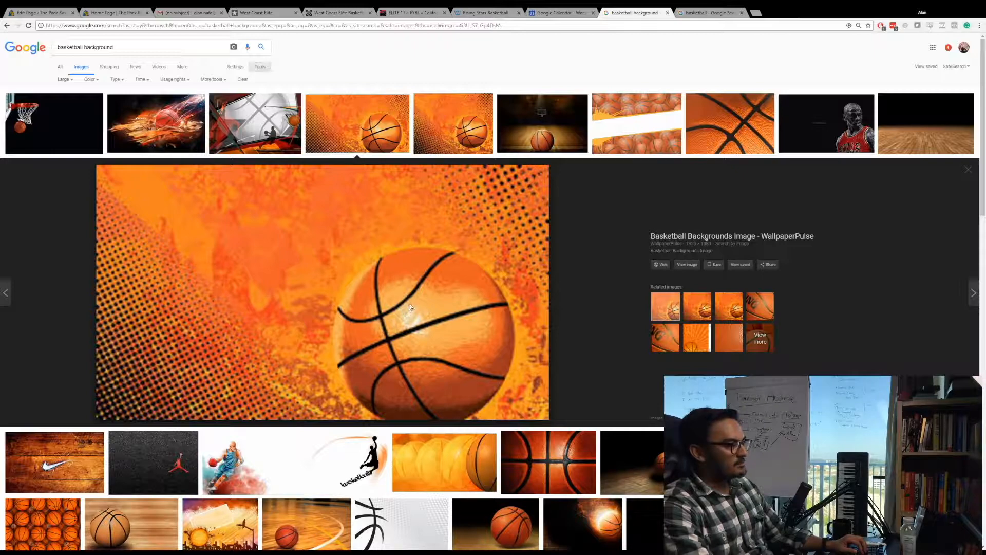
click(115, 12)
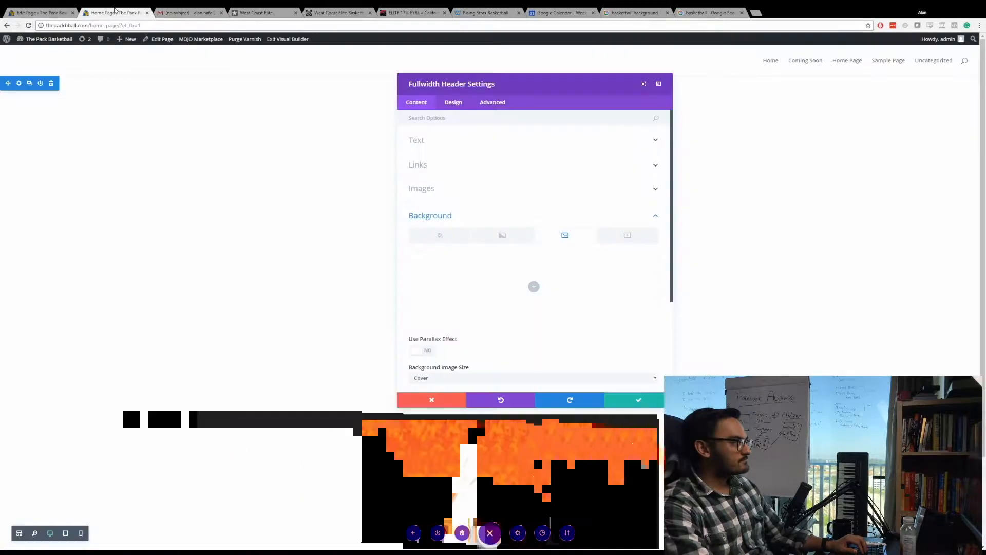
click(534, 286)
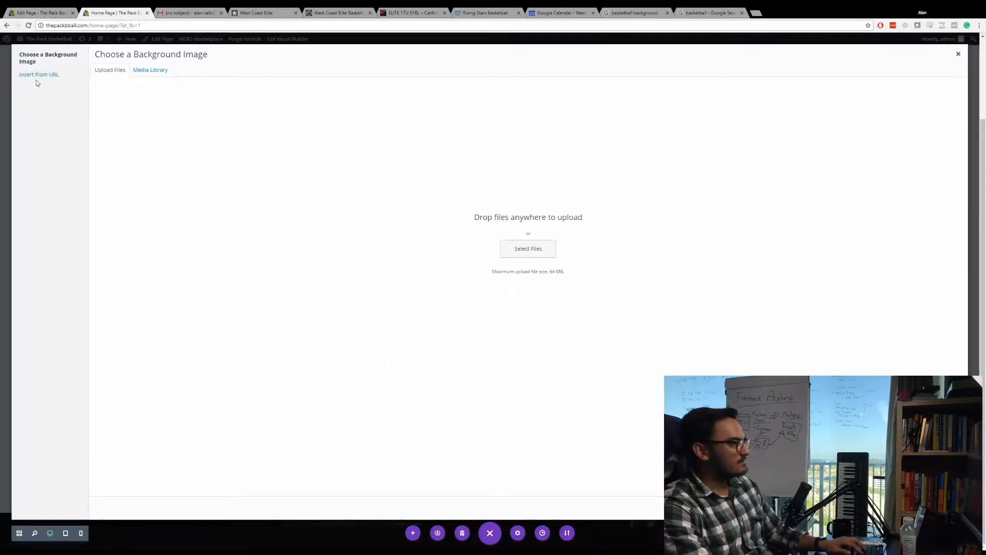
click(37, 77)
key(ctrl+v)
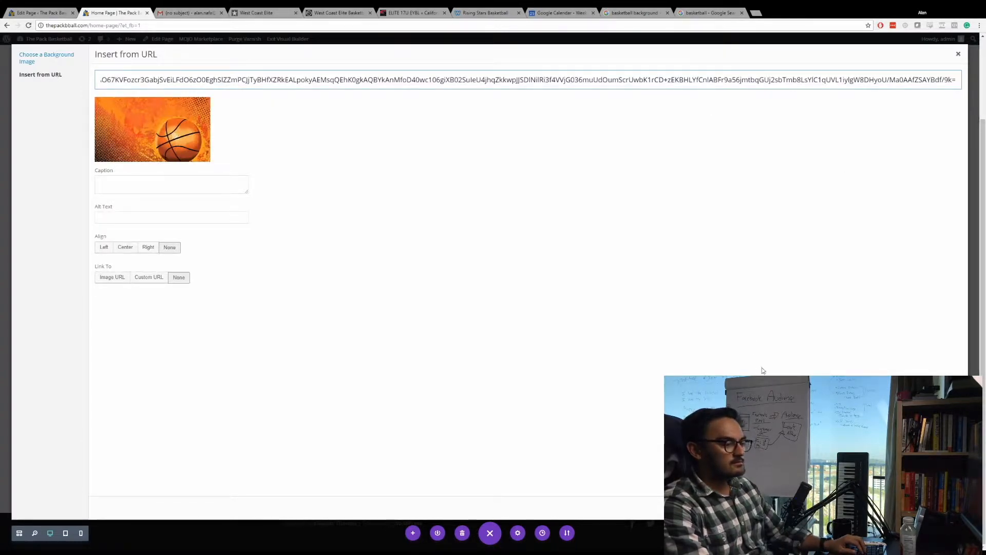
click(933, 507)
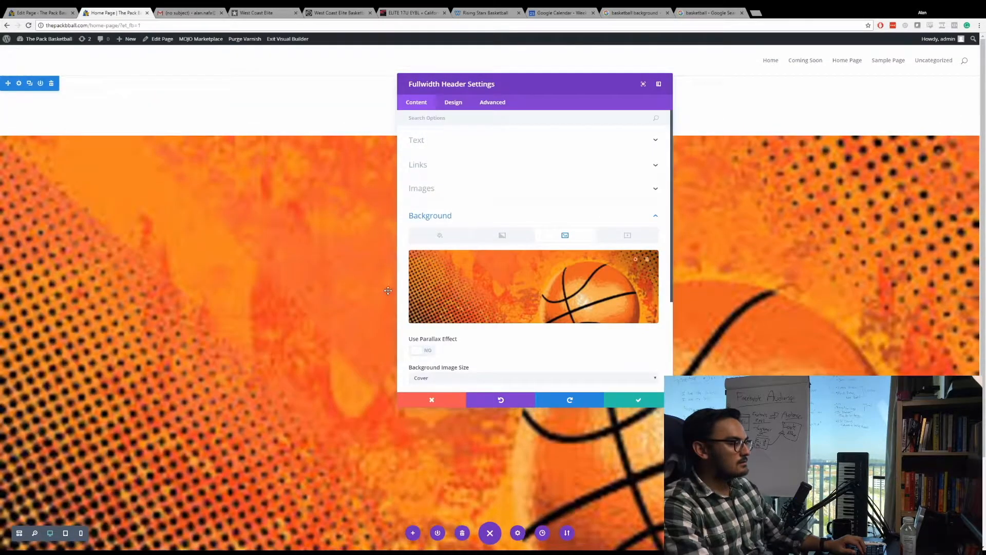
scroll(391, 283, down, 2)
scroll(399, 280, up, 2)
scroll(399, 280, down, 3)
Open the full-size version of the orange basketball picture from the image search results and copy its address.
click(635, 13)
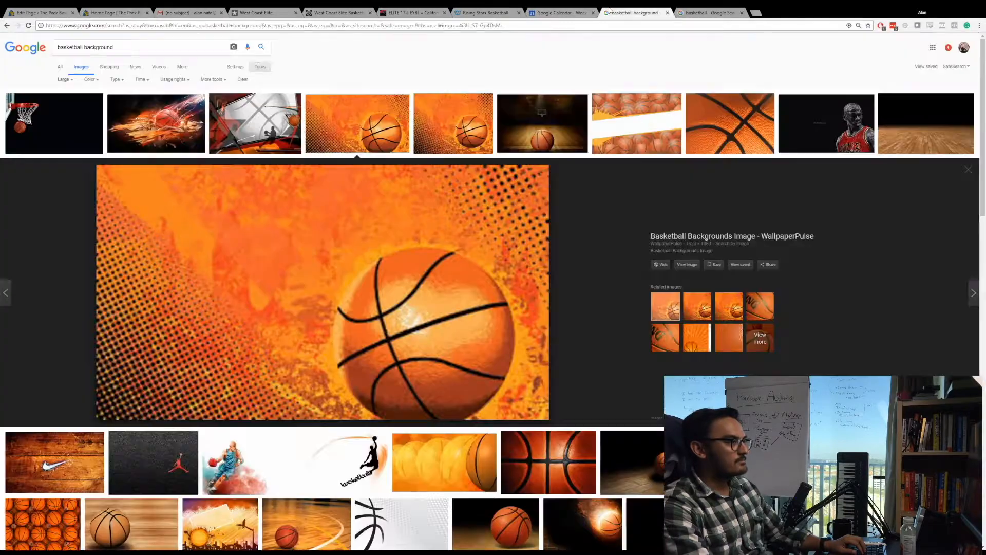
click(687, 267)
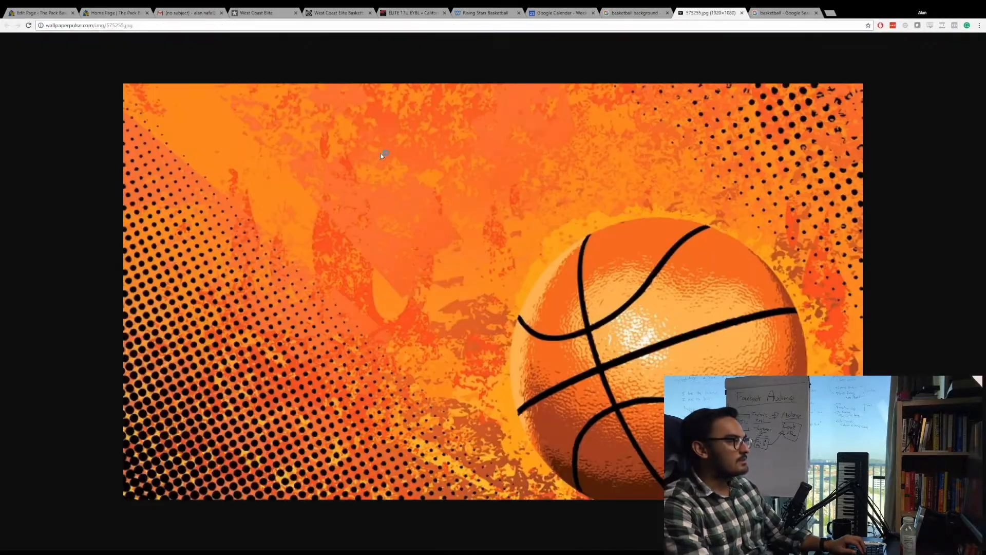
click(123, 25)
key(ctrl+c)
click(45, 13)
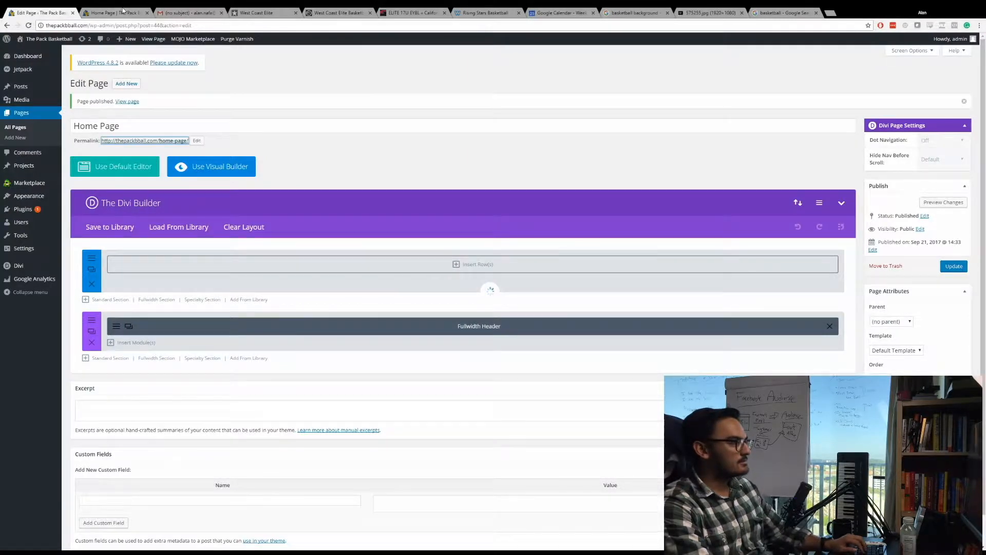
click(115, 13)
click(41, 12)
click(114, 11)
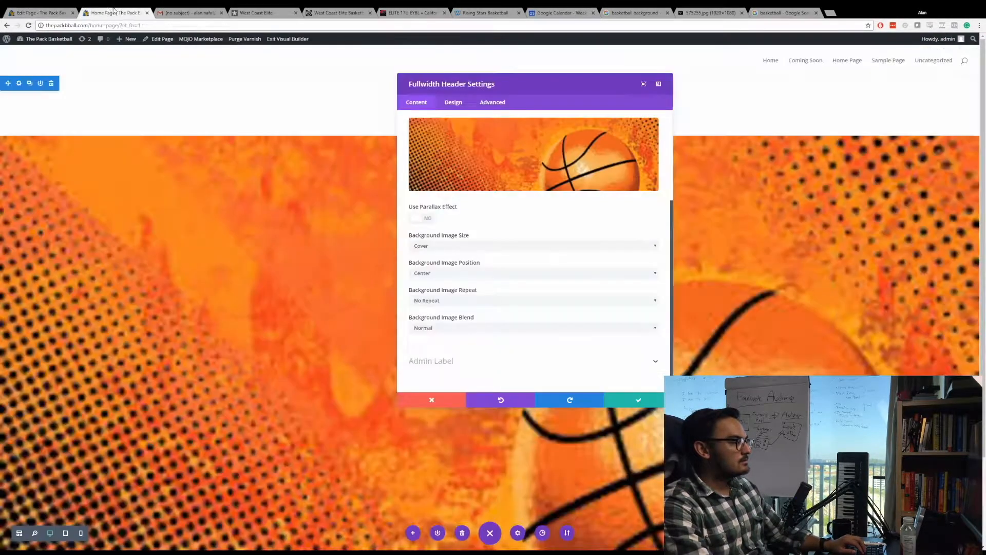
click(457, 165)
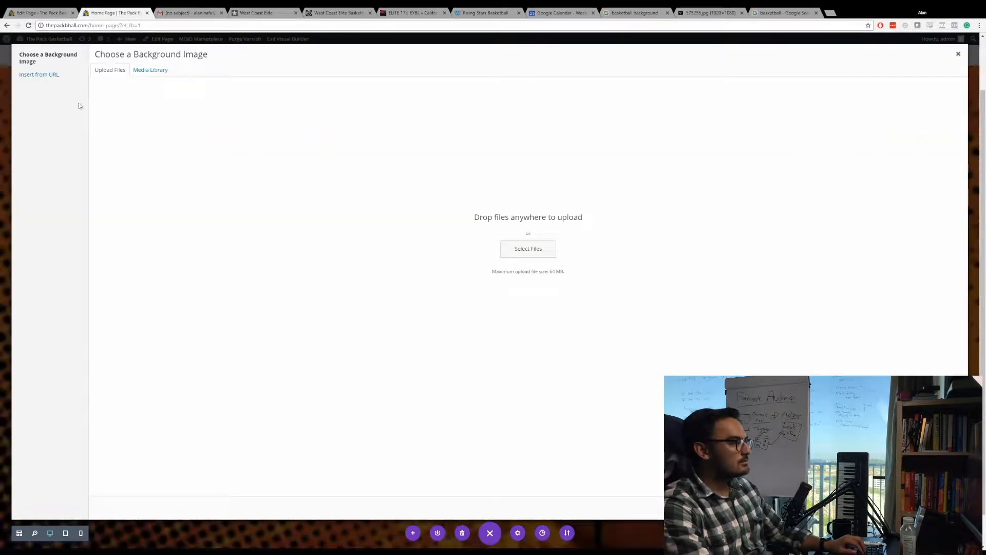
click(37, 76)
key(ctrl+v)
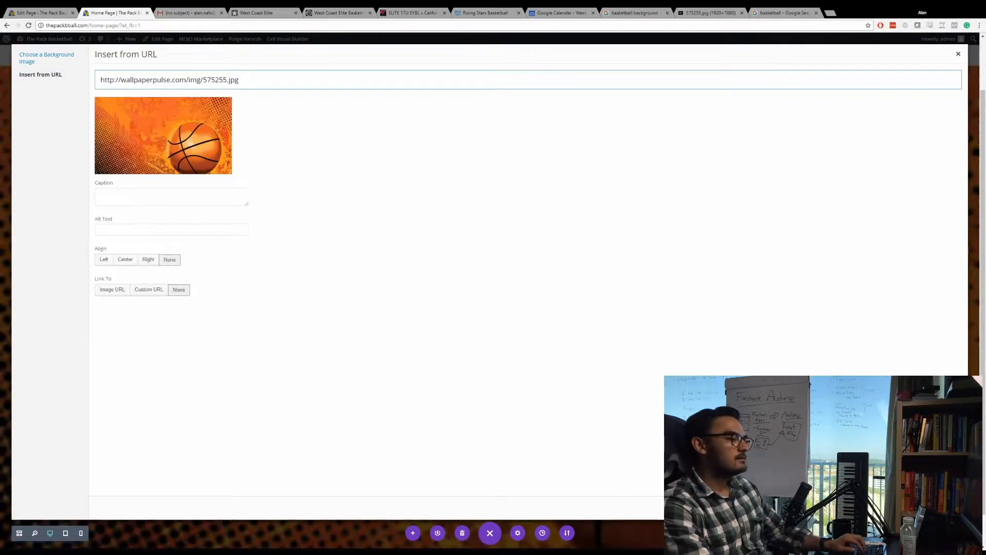
click(936, 507)
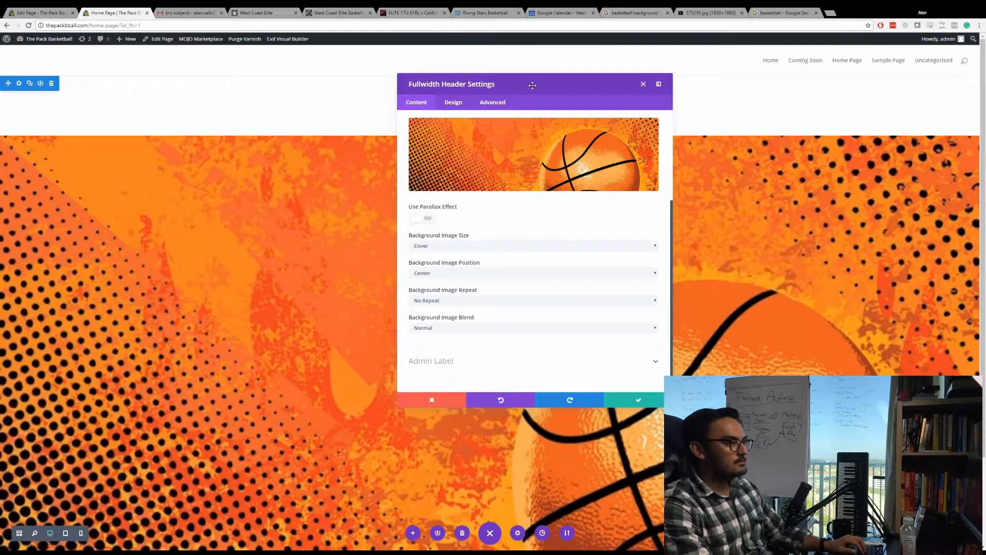
Save the fullwidth header settings and delete the empty section above the header.
drag(533, 86, 337, 92)
click(427, 408)
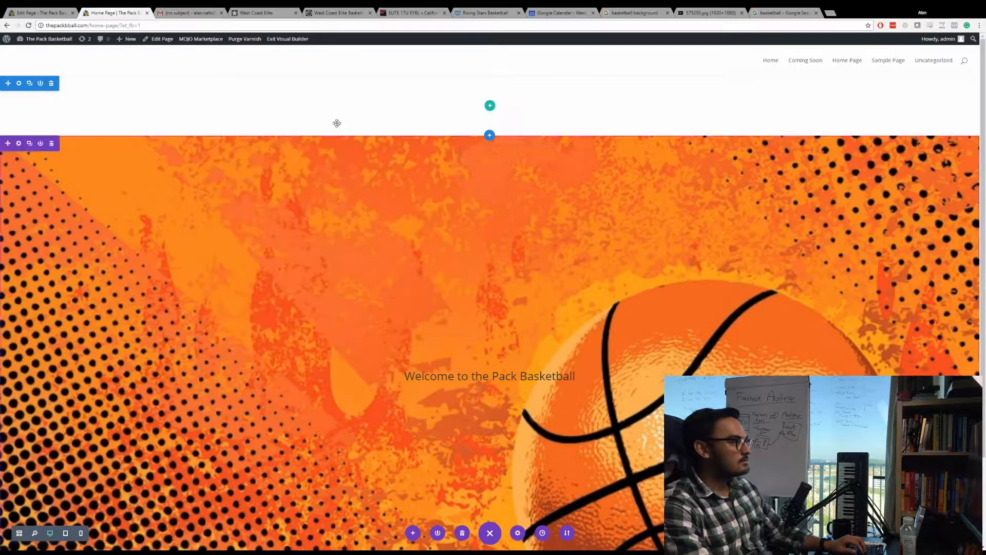
click(51, 84)
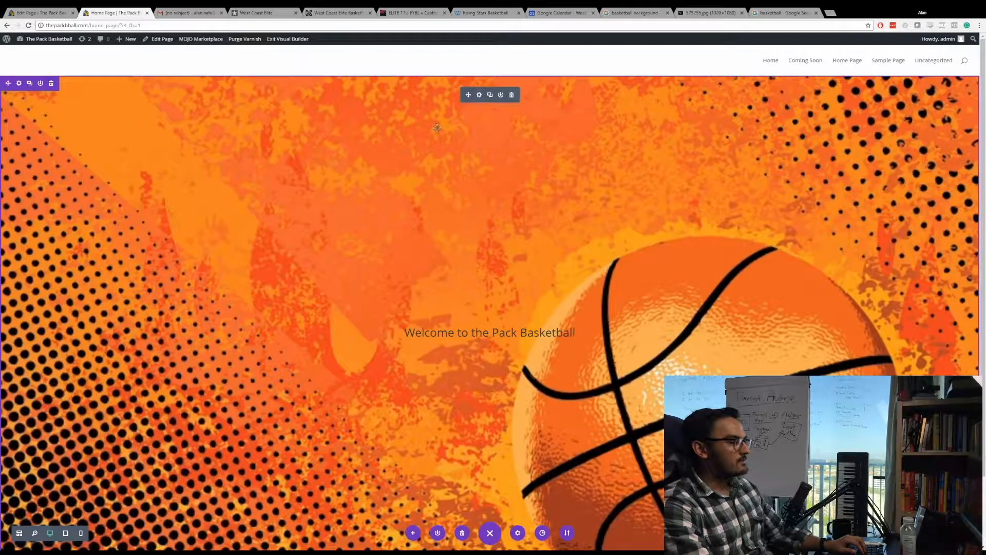
Set the fullwidth header's text color to Light in its design settings.
click(480, 97)
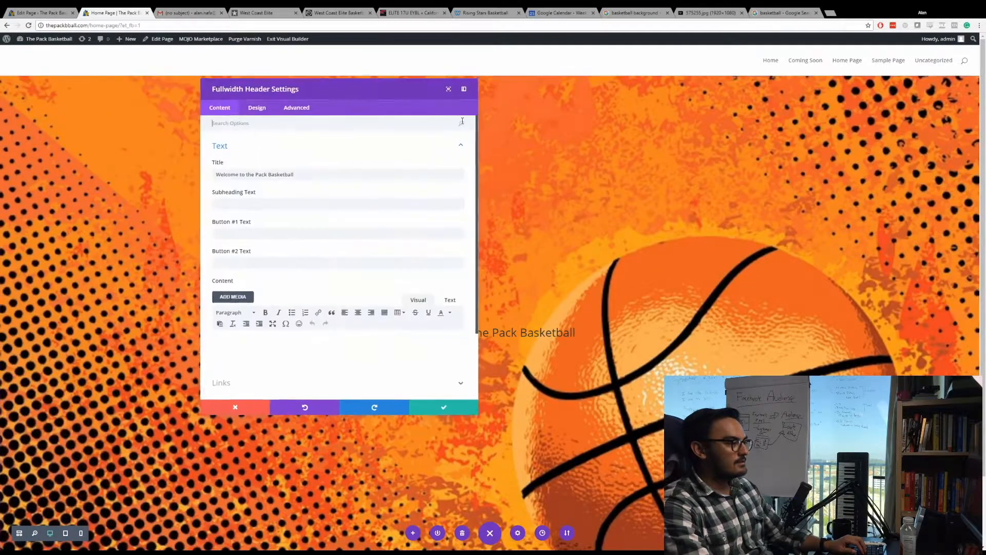
click(257, 108)
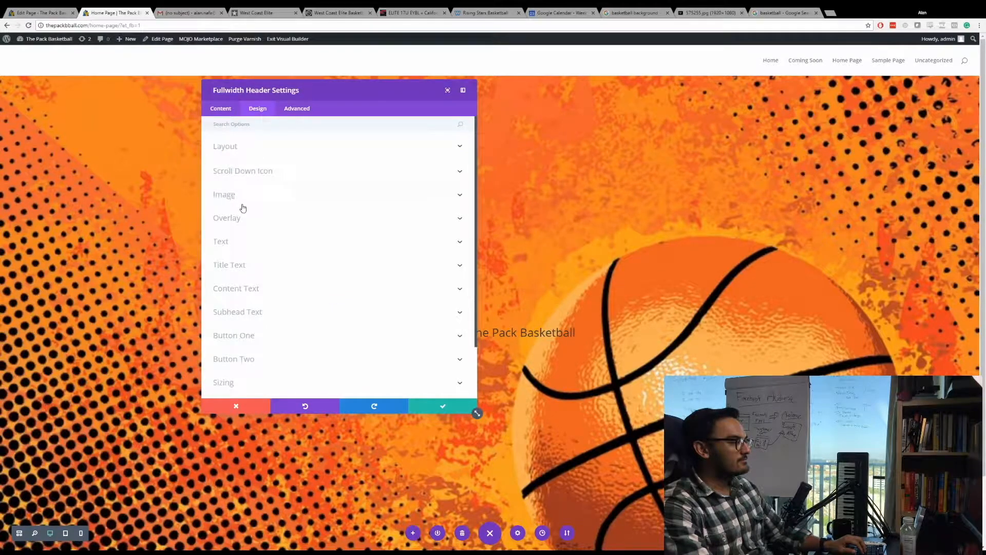
click(247, 249)
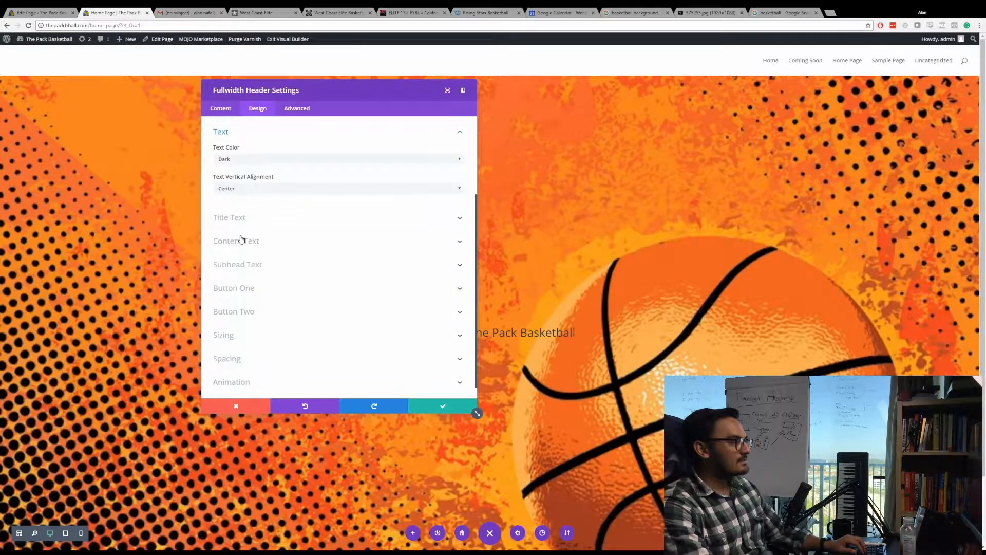
click(237, 180)
Copy "THE #1 EVENT OPERATOR ON THE WEST COAST" from the West Coast Elite Basketball home page into the header's subheading text.
click(231, 113)
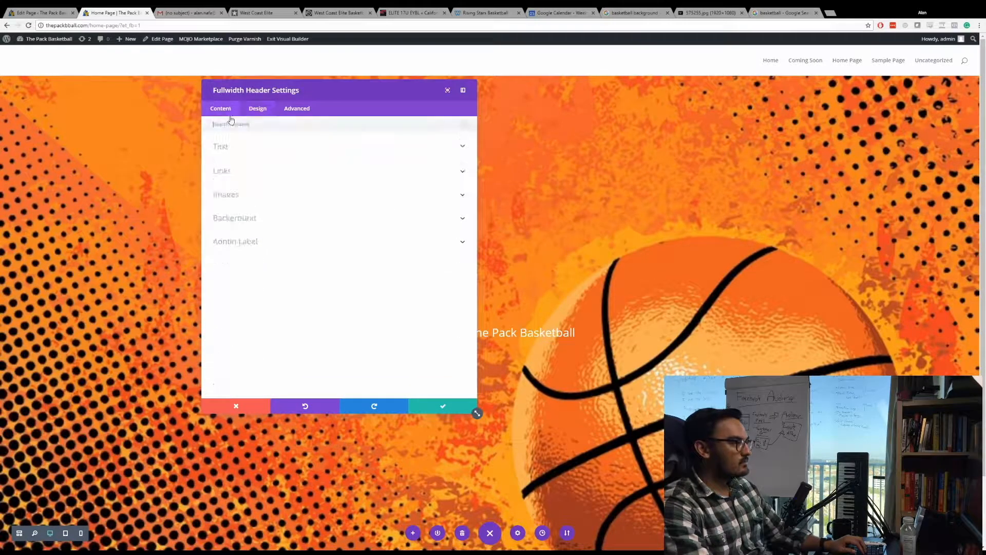
click(256, 152)
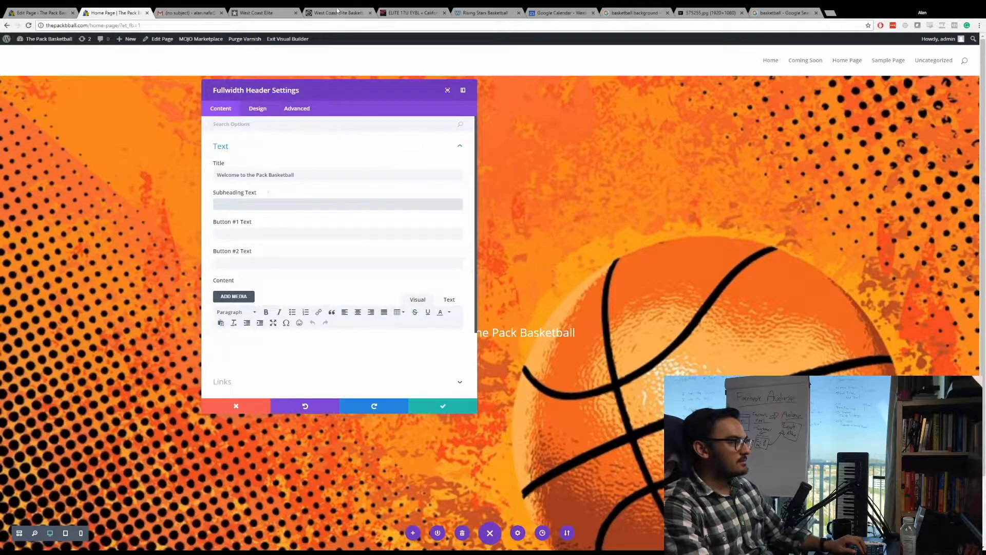
click(331, 14)
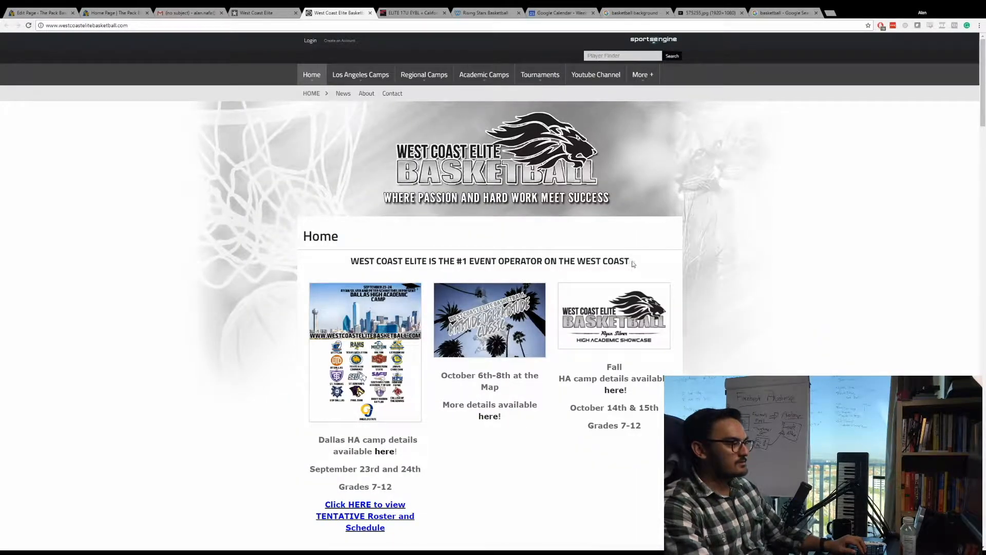
drag(634, 264, 440, 266)
key(ctrl+c)
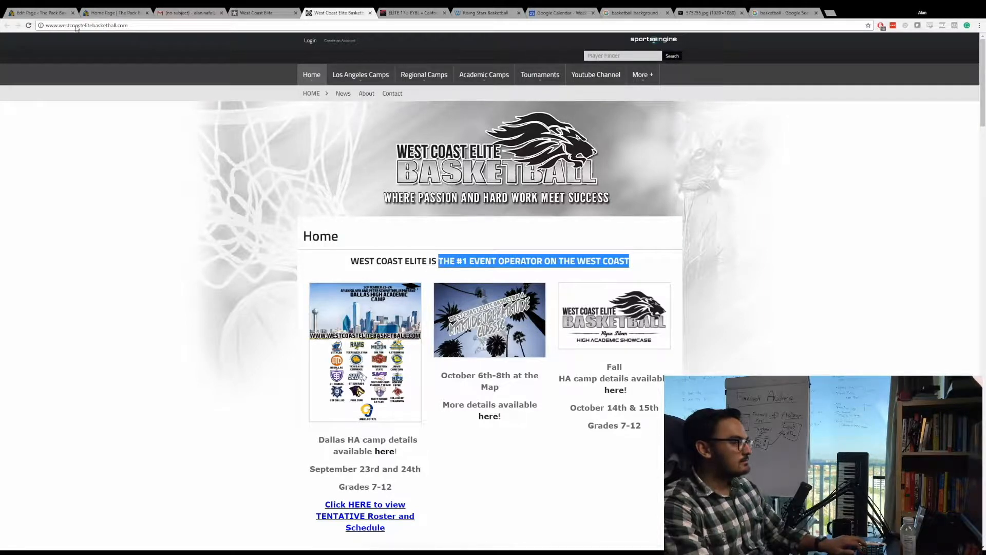
click(136, 11)
key(ctrl+v)
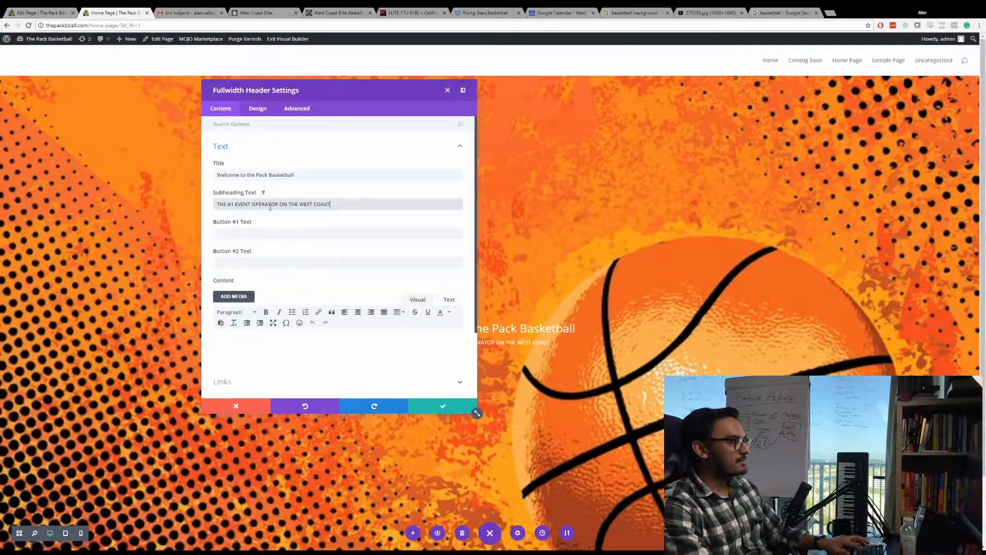
Set the header's subhead font size to 31px.
click(258, 109)
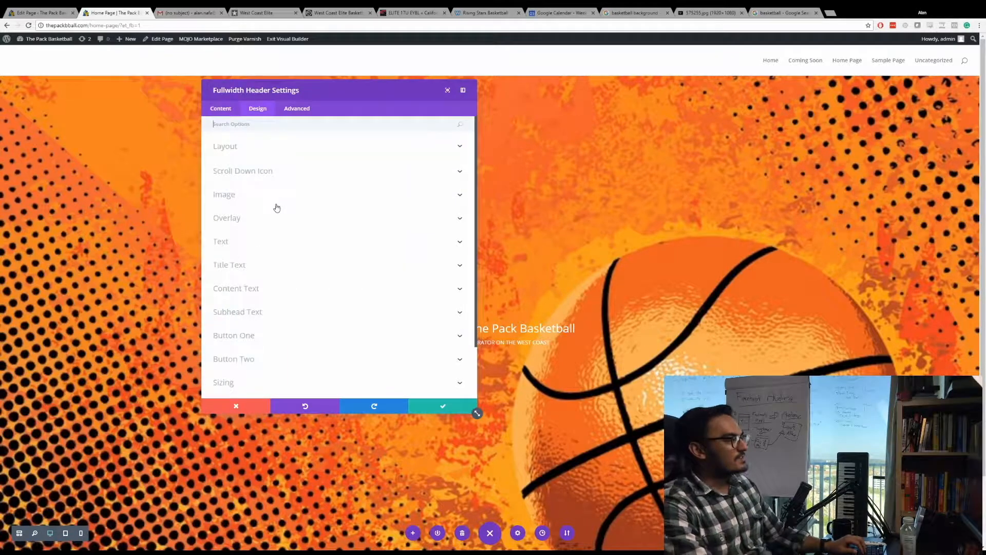
click(279, 249)
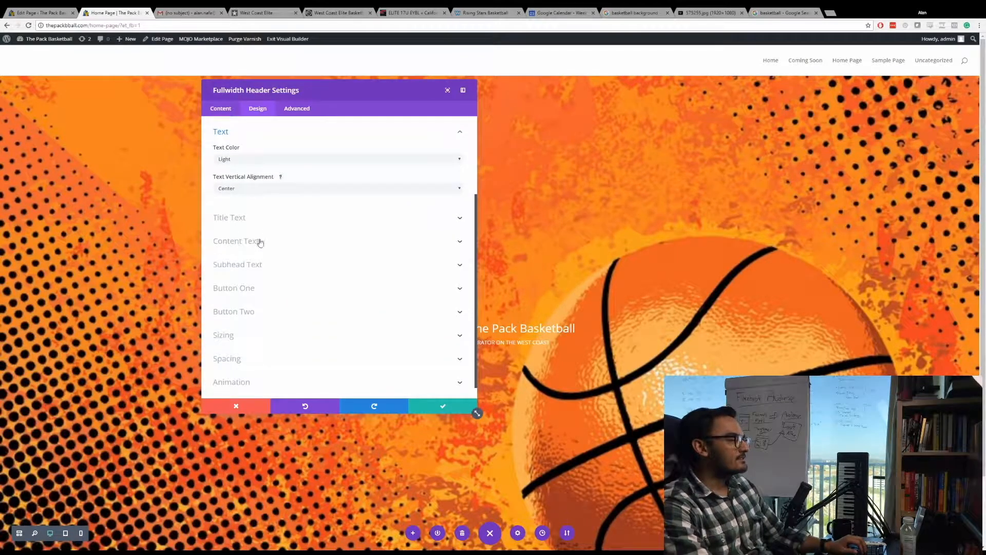
click(251, 265)
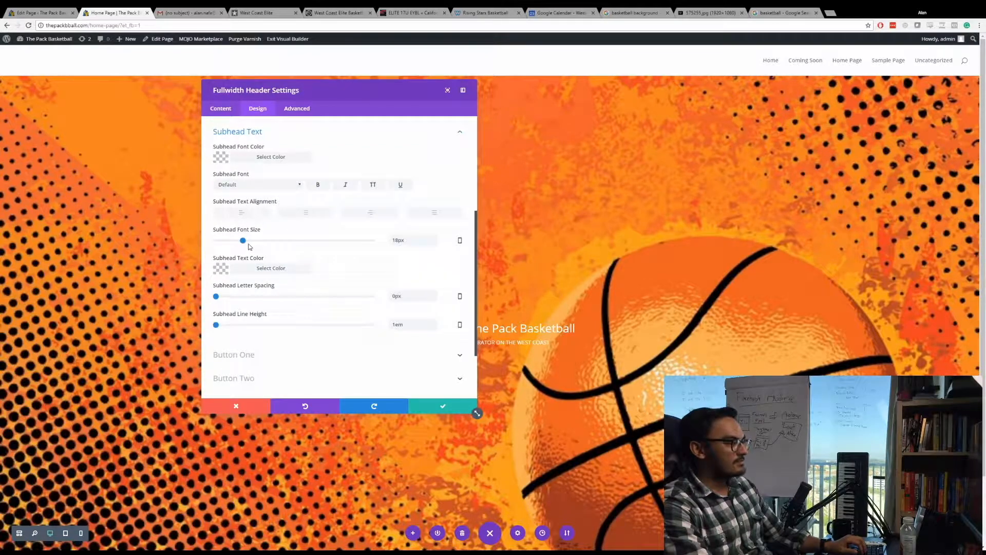
mouse_move(245, 242)
mouse_down()
mouse_move(278, 242)
mouse_move(265, 244)
mouse_up()
scroll(260, 264, up, 3)
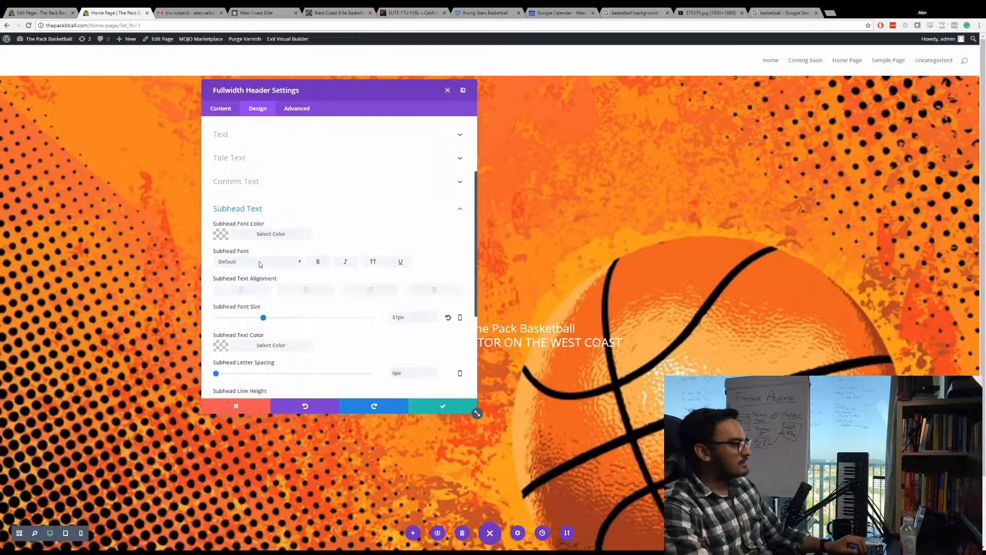
Set the header's title font size to about 50px and move the settings window clear of the title.
click(259, 157)
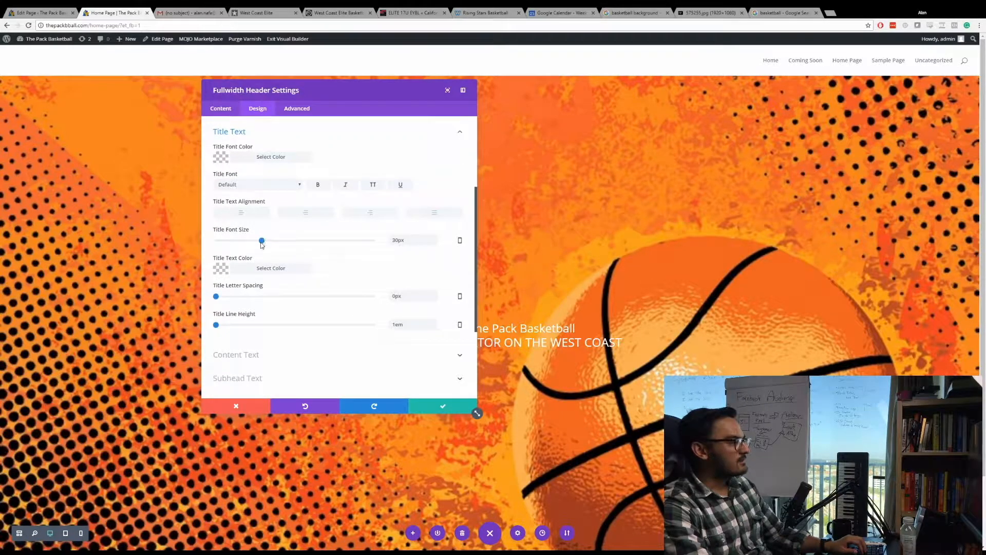
drag(261, 245, 295, 245)
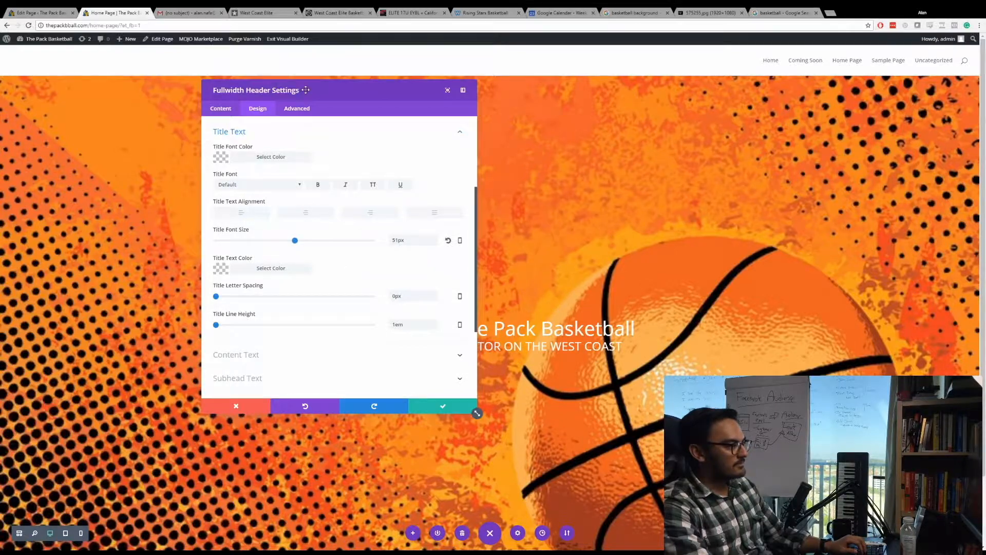
drag(305, 90, 195, 121)
mouse_move(186, 276)
mouse_down()
mouse_move(202, 275)
mouse_move(183, 276)
mouse_up()
scroll(170, 328, down, 3)
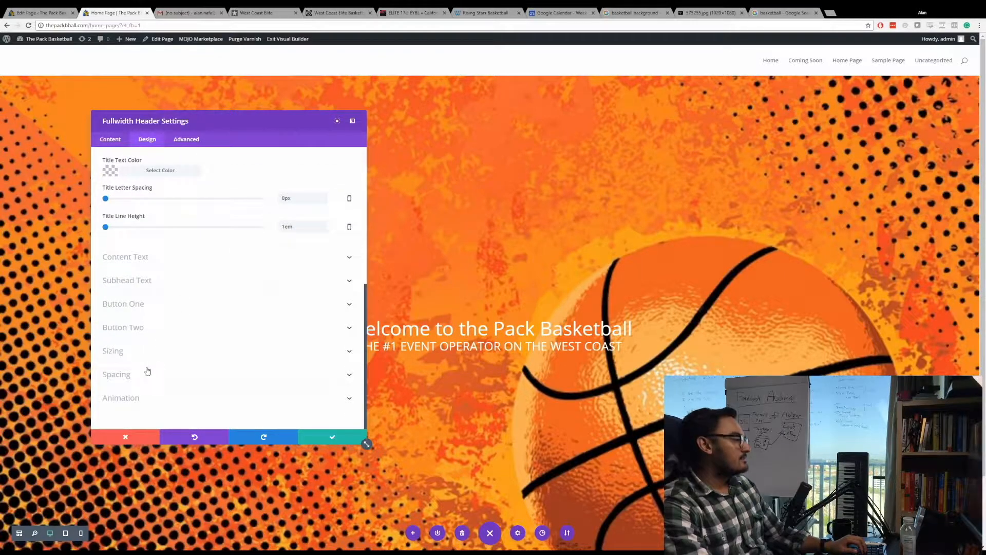
Look through the fullwidth header's design settings for sizing, spacing, title and button options.
click(152, 353)
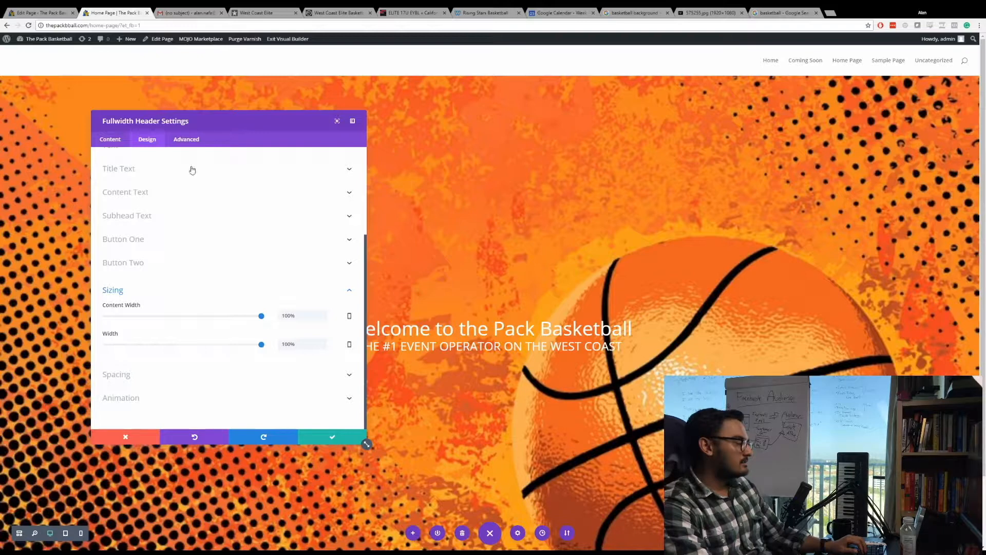
click(181, 140)
click(148, 139)
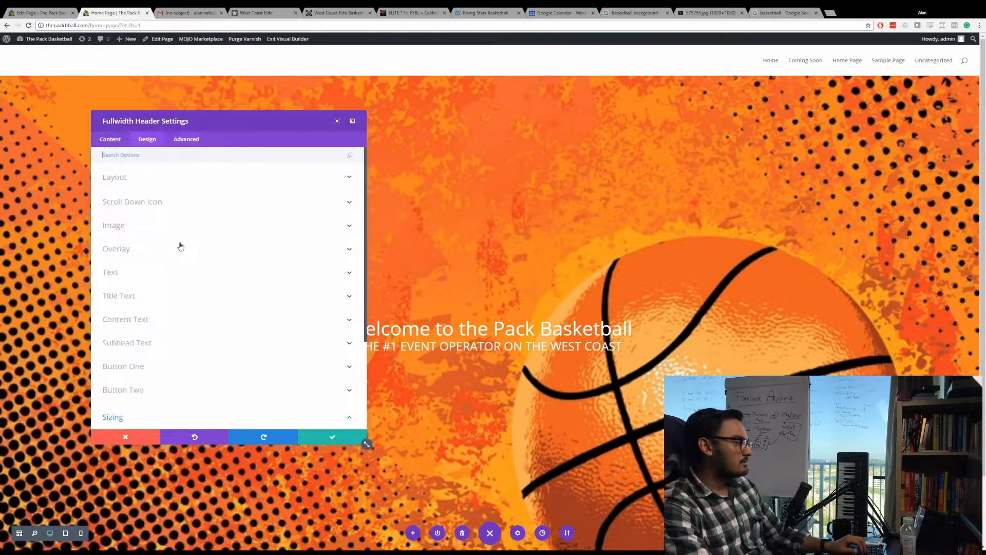
click(137, 186)
click(139, 185)
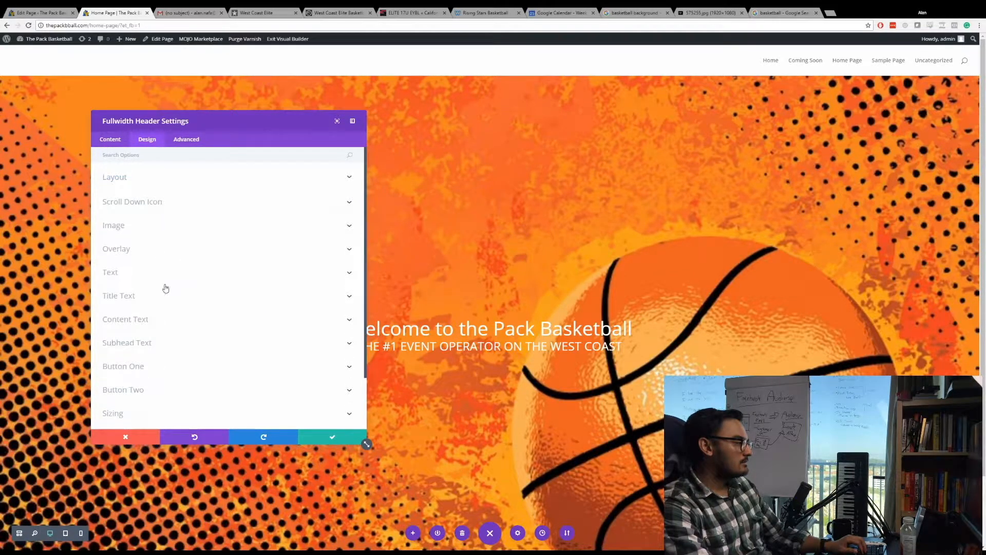
click(165, 303)
scroll(163, 318, down, 3)
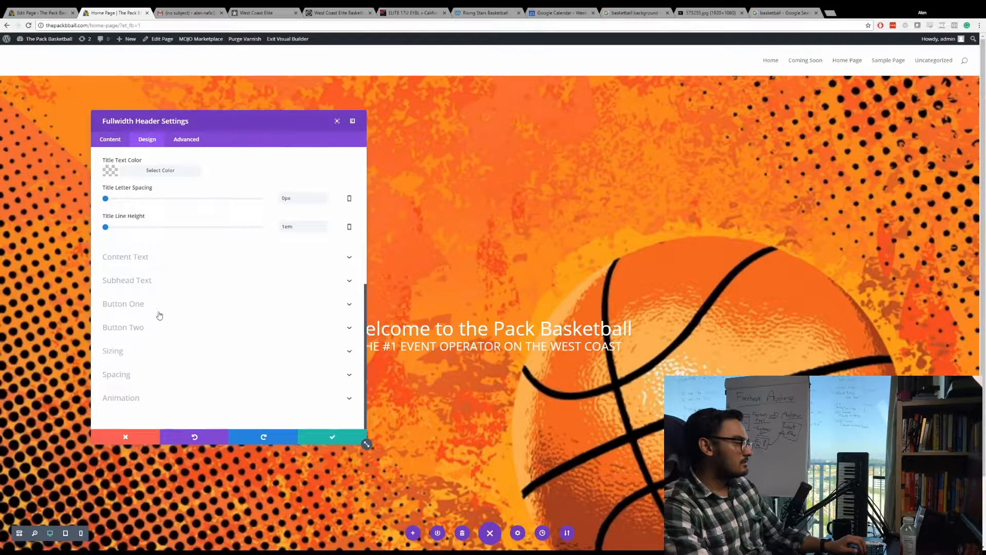
click(159, 360)
click(161, 377)
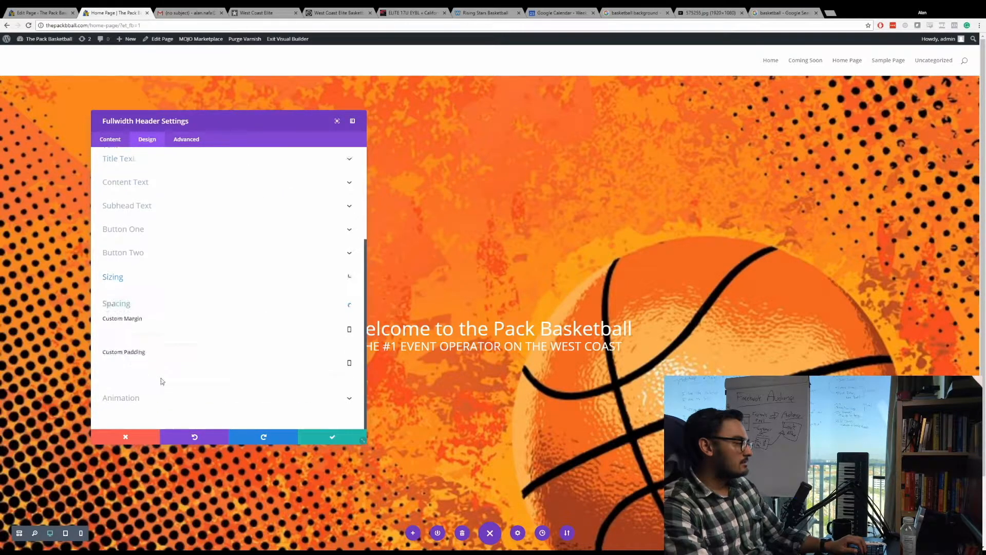
click(179, 257)
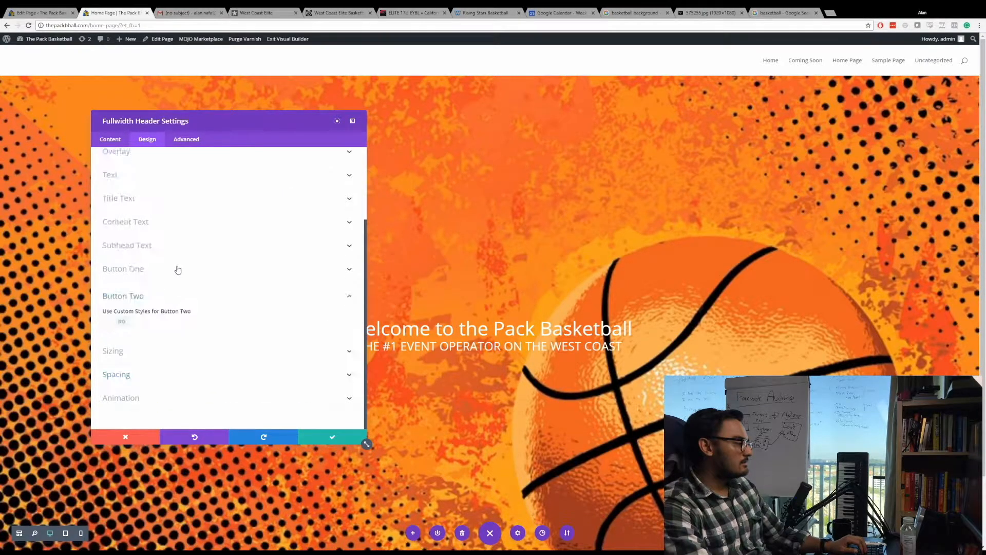
Try a content width of 500px in the header's sizing settings.
click(148, 351)
click(291, 315)
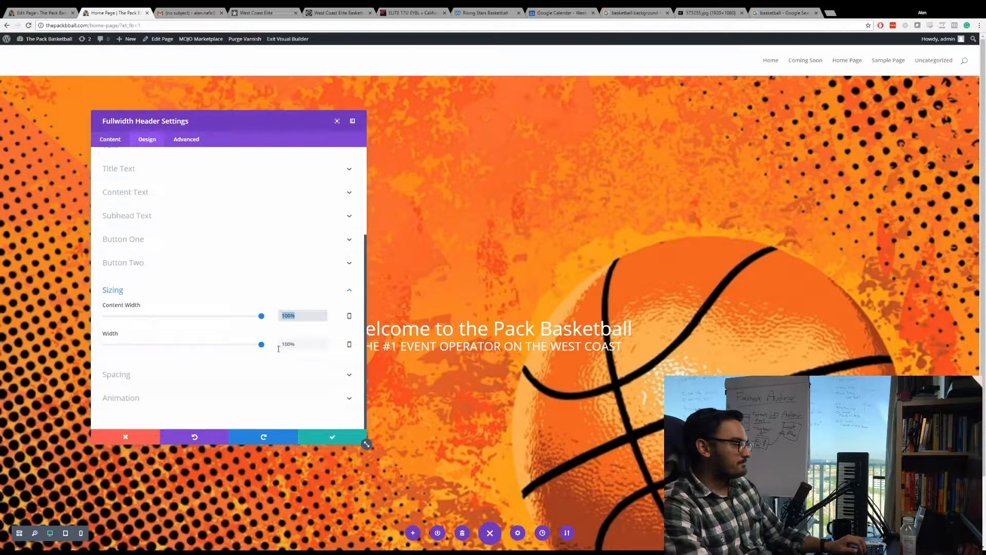
drag(261, 344, 265, 318)
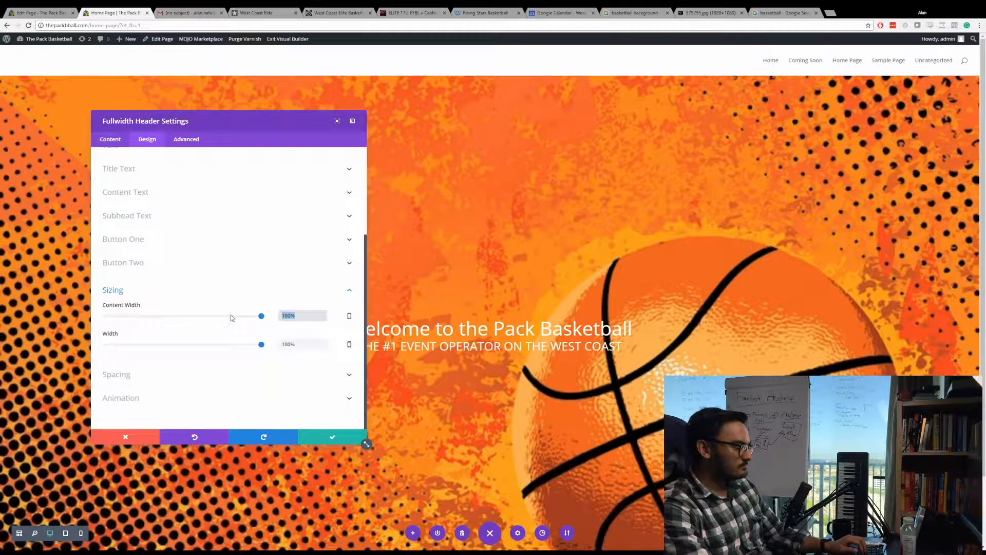
text(500px)
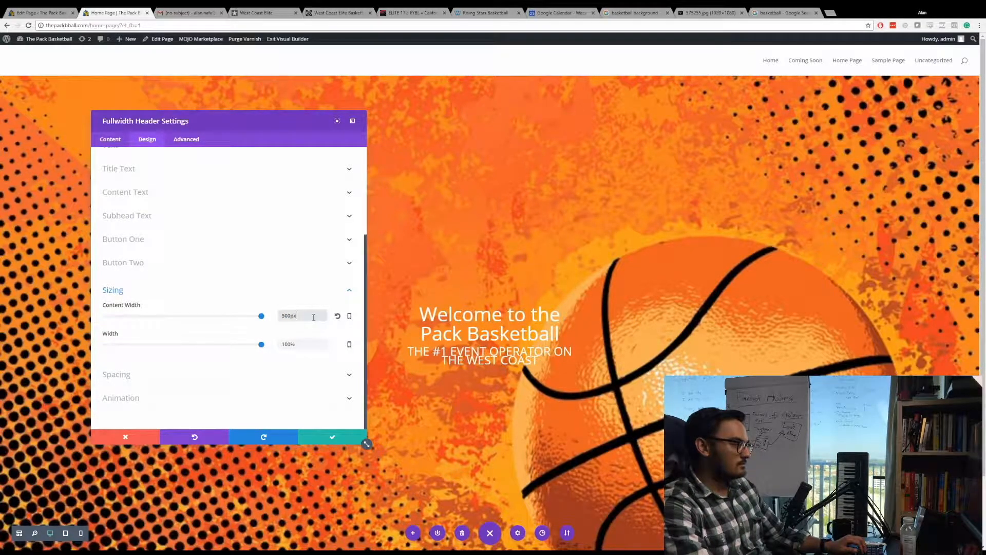
Set the header's content width to 1440px.
drag(313, 317, 249, 318)
text(14)
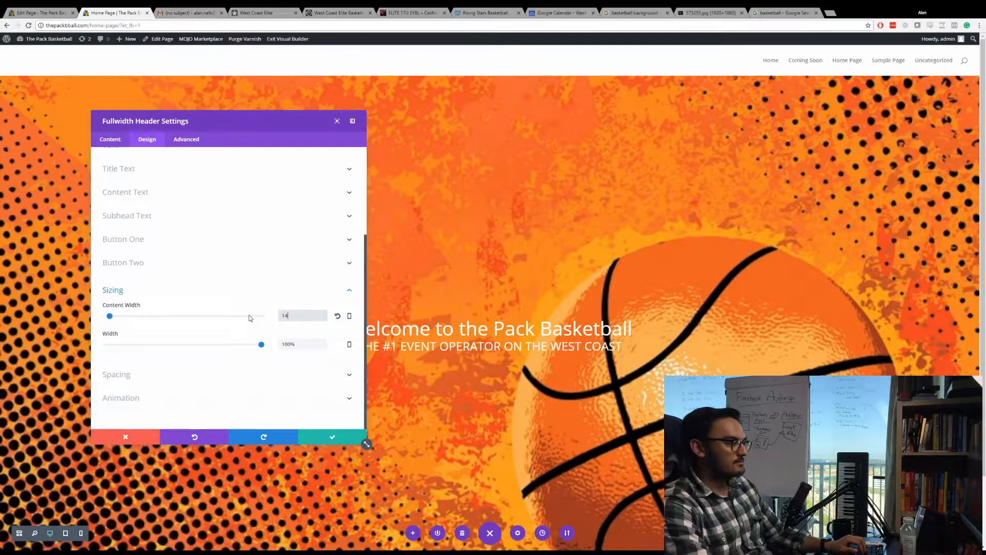
text(px0)
key(BackSpace)
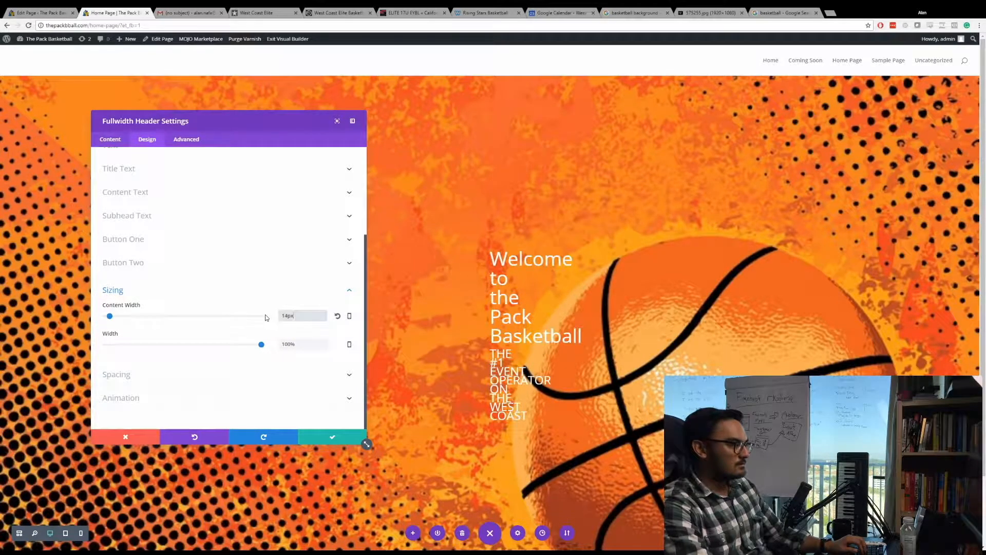
key(BackSpace)
key(BackSpace)
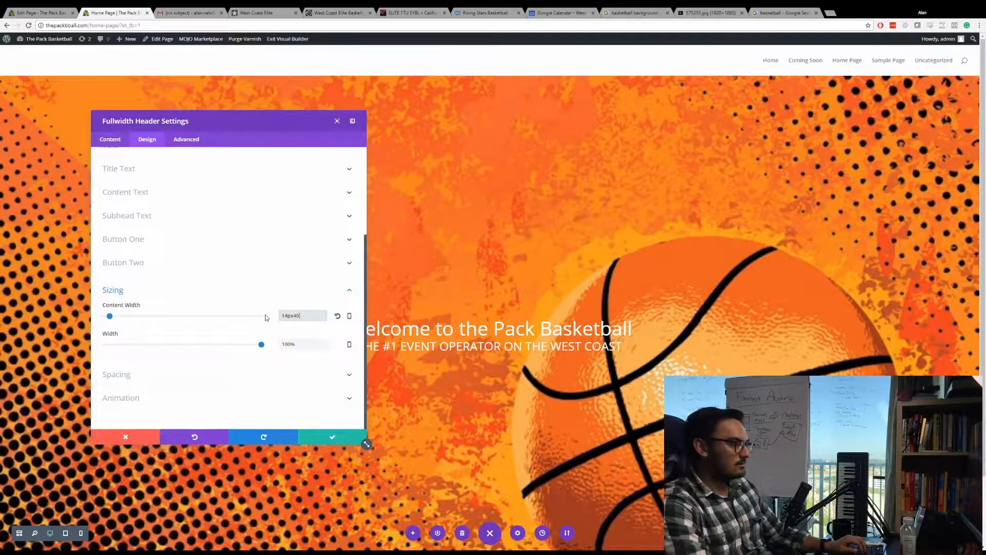
key(BackSpace)
key(BackSpace)
key(BackSpace)
key(BackSpace)
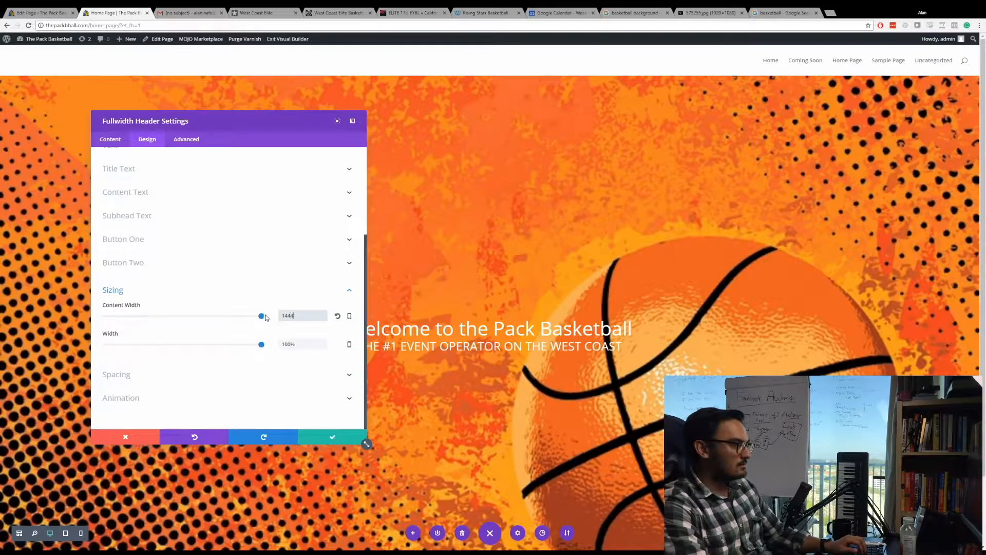
text(4)
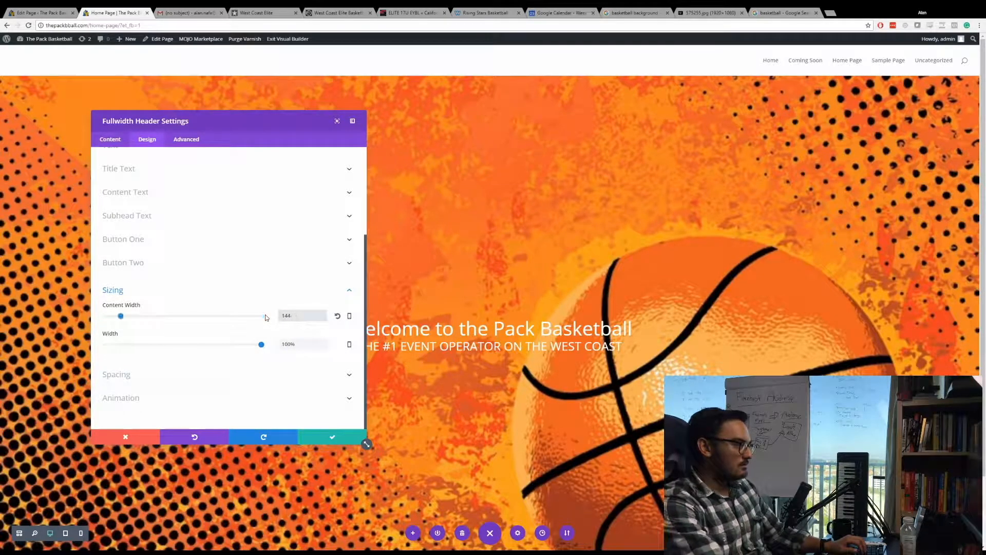
text(p)
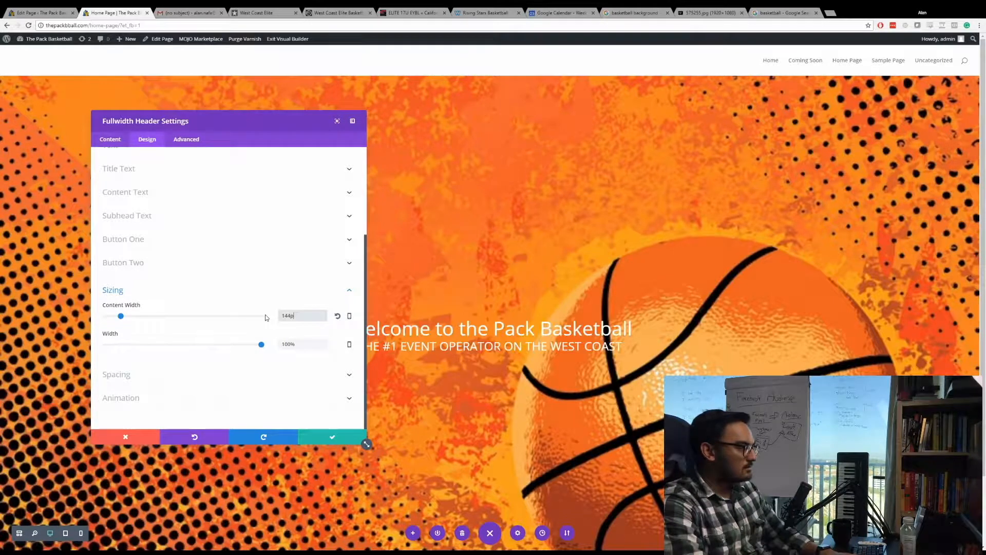
key(BackSpace)
text(0px)
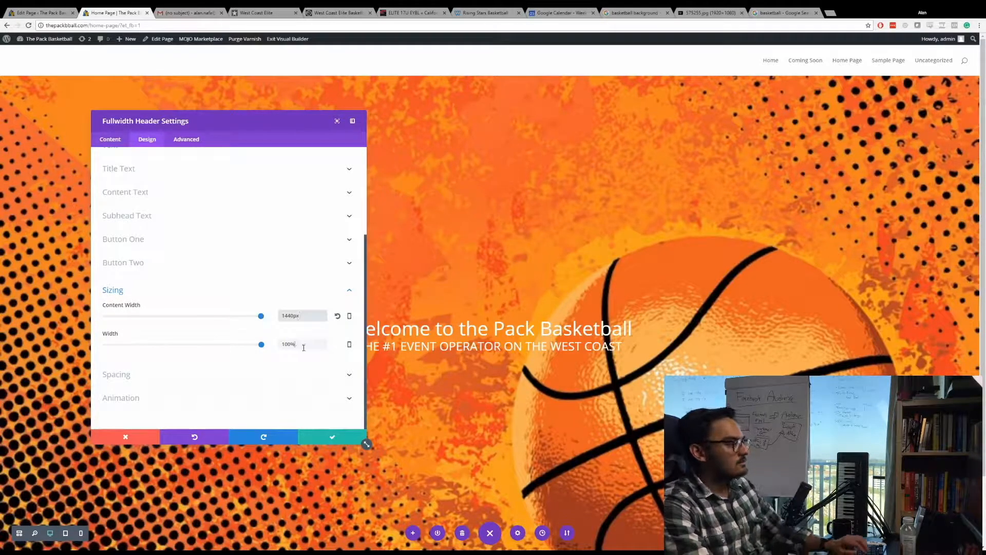
key(Tab)
Enlarge the header's title font size to 82px.
scroll(146, 206, up, 1)
click(146, 206)
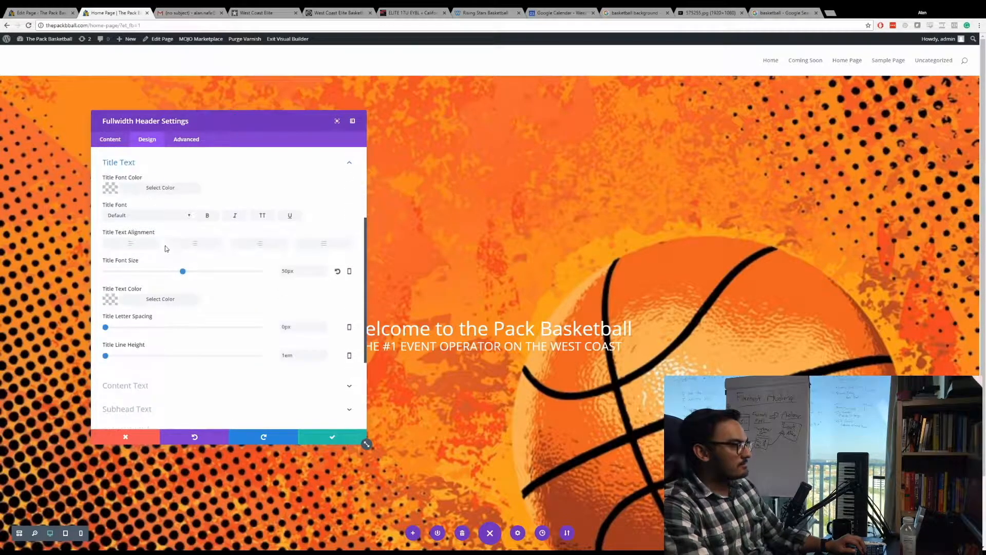
drag(183, 271, 235, 281)
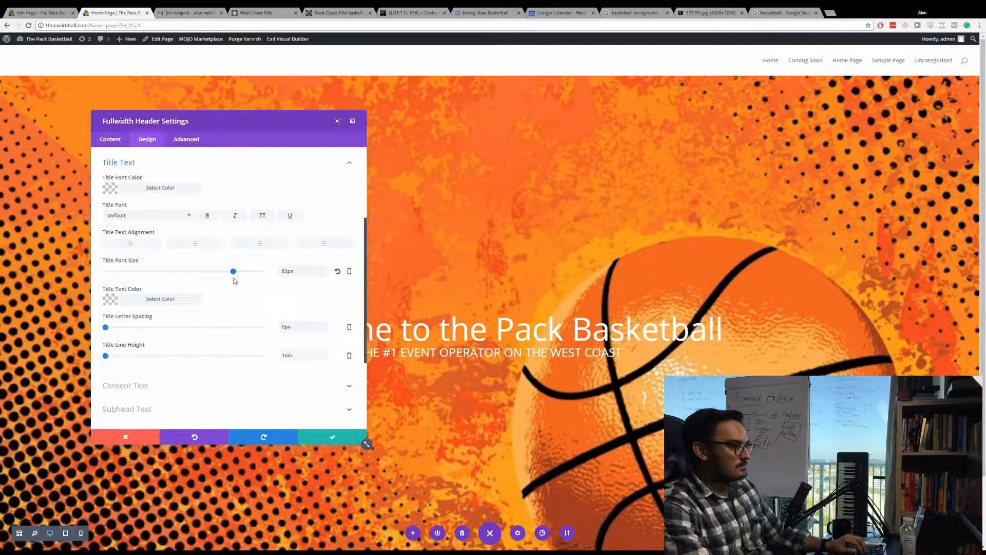
Copy the address of a plain basketball picture from the Google image results into the header's logo image URL.
click(116, 142)
click(176, 231)
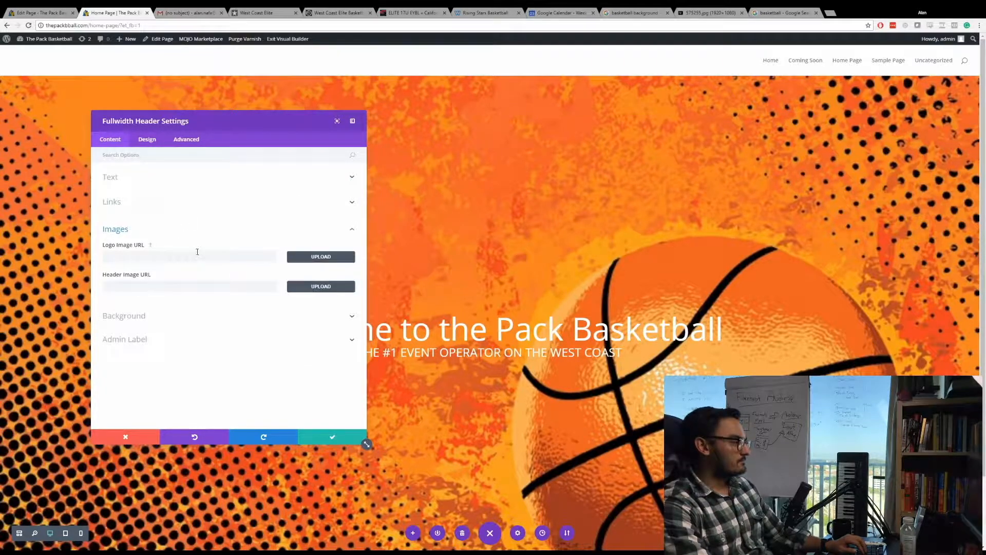
click(786, 12)
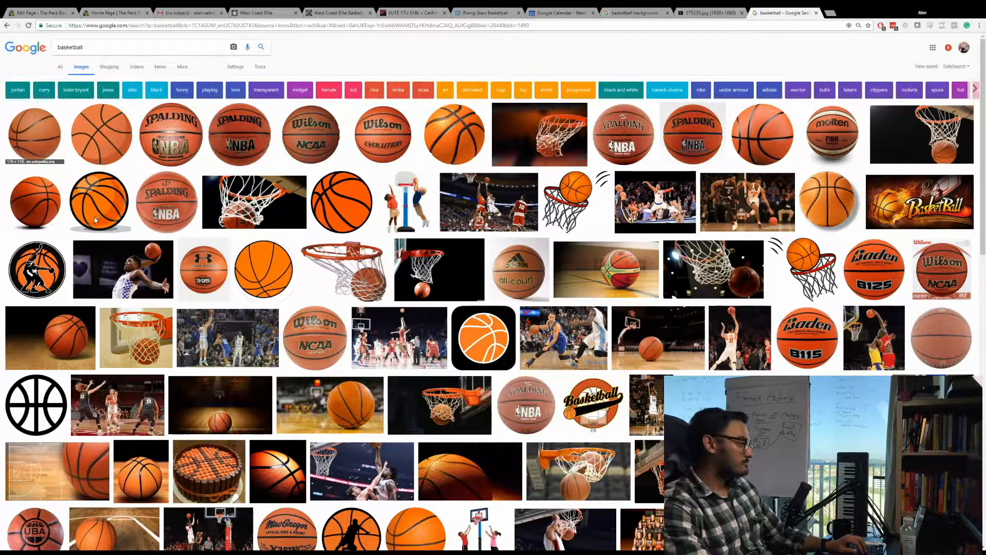
click(38, 11)
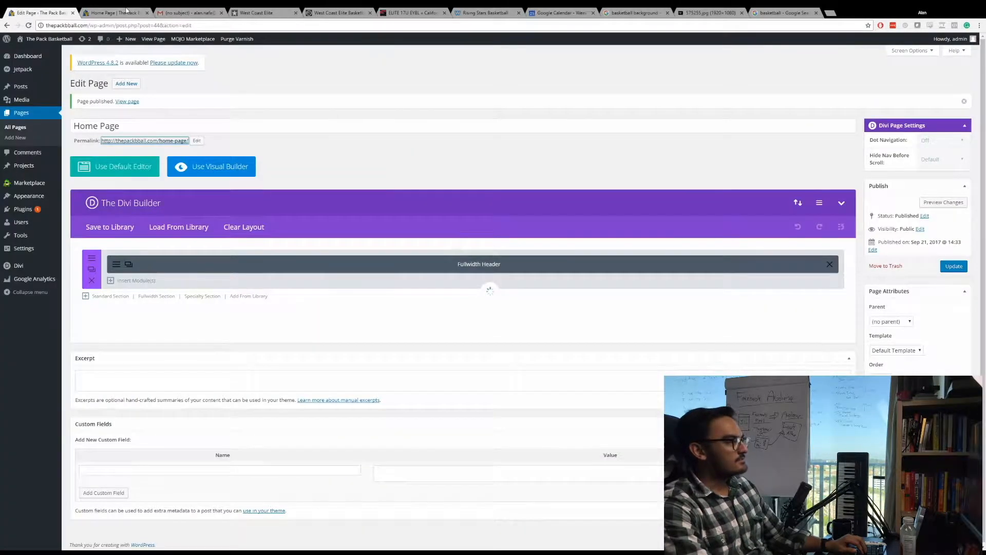
click(114, 12)
key(ctrl+v)
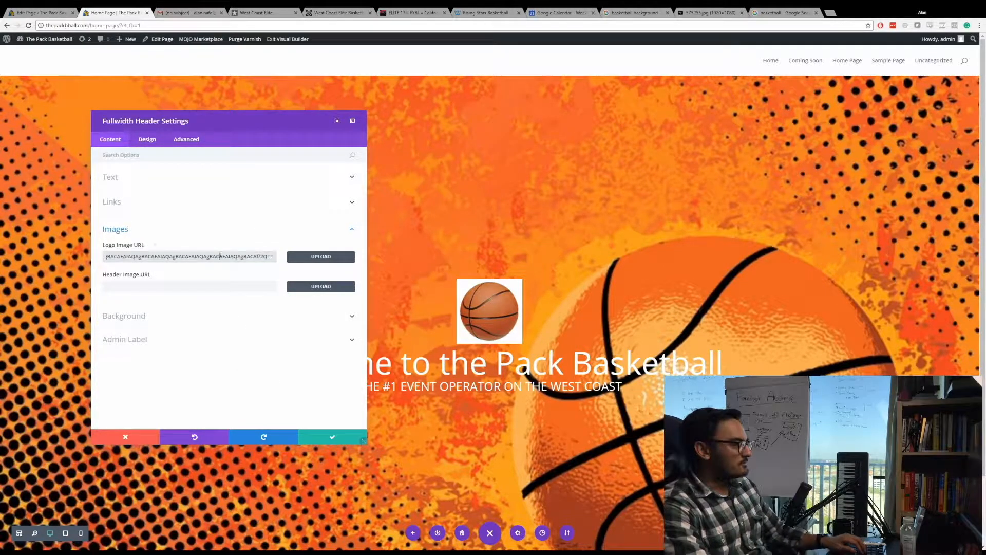
Clear the logo image URL and use the copied basketball picture address as the header image URL instead.
key(ctrl+a)
key(BackSpace)
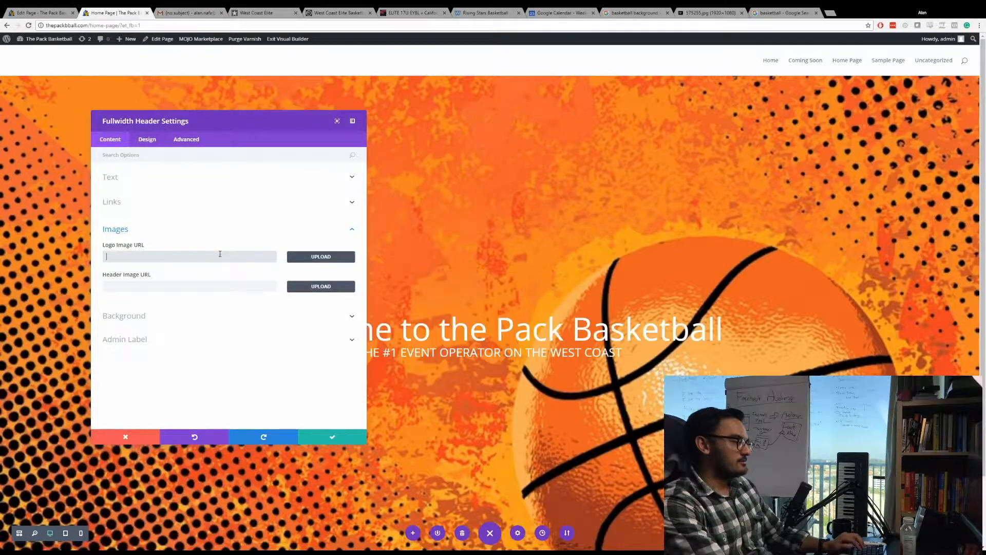
click(205, 285)
key(ctrl+v)
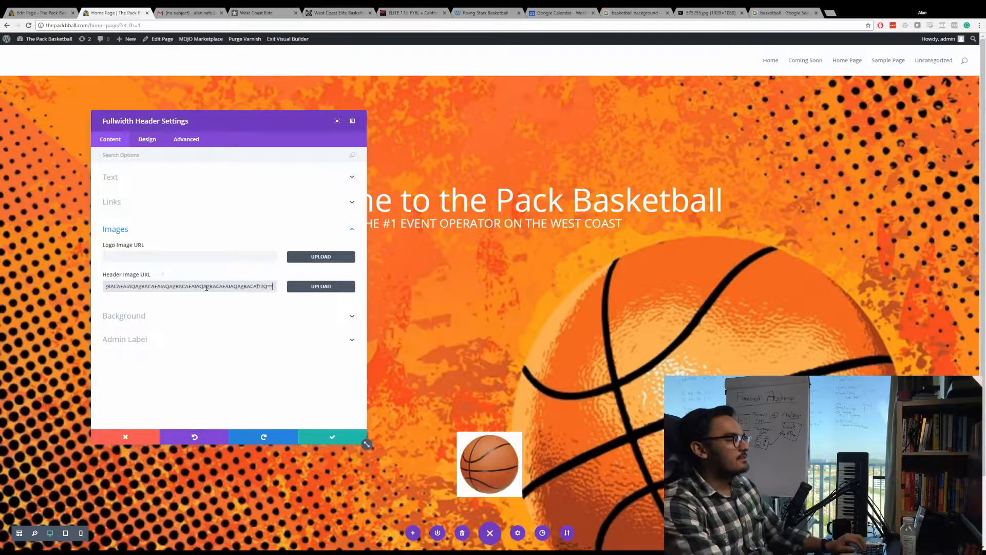
Set the header's text and logo orientation to Right and move the settings window aside to check the basketball image.
click(146, 139)
click(164, 180)
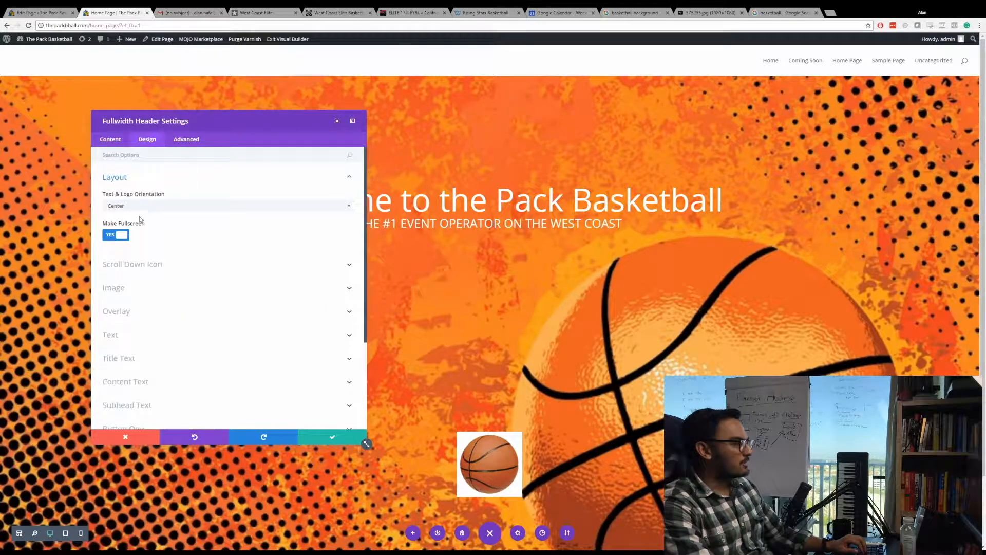
click(178, 232)
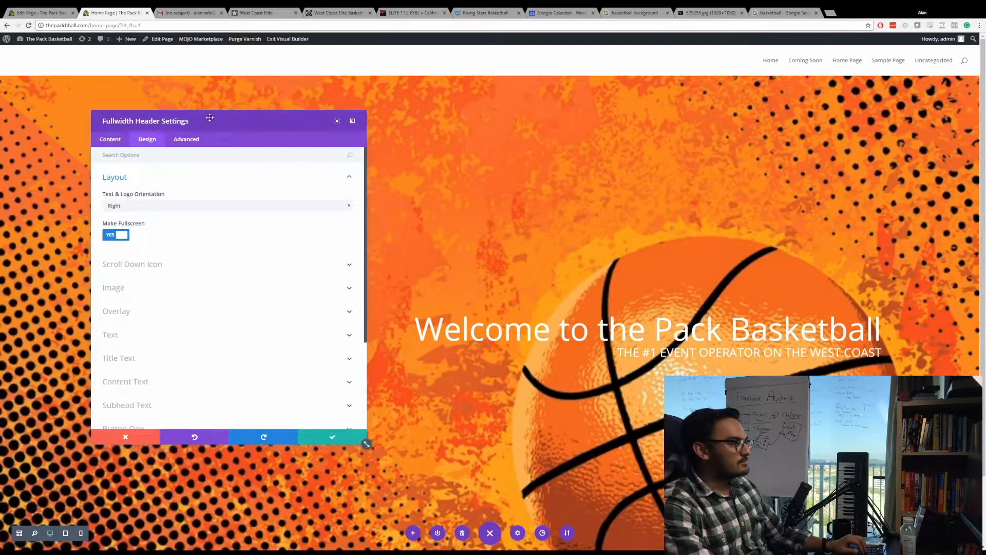
drag(209, 118, 529, 161)
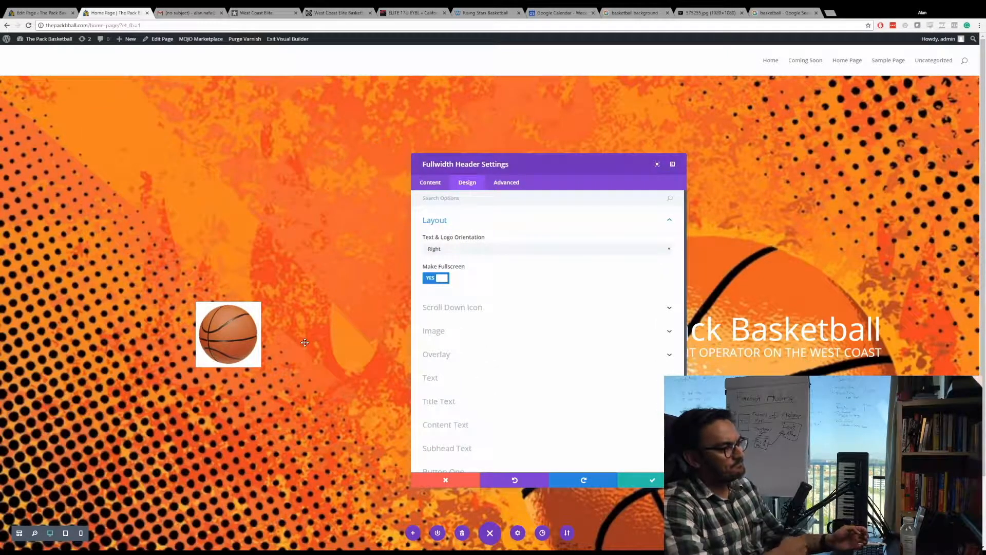
drag(540, 163, 251, 112)
scroll(442, 211, down, 3)
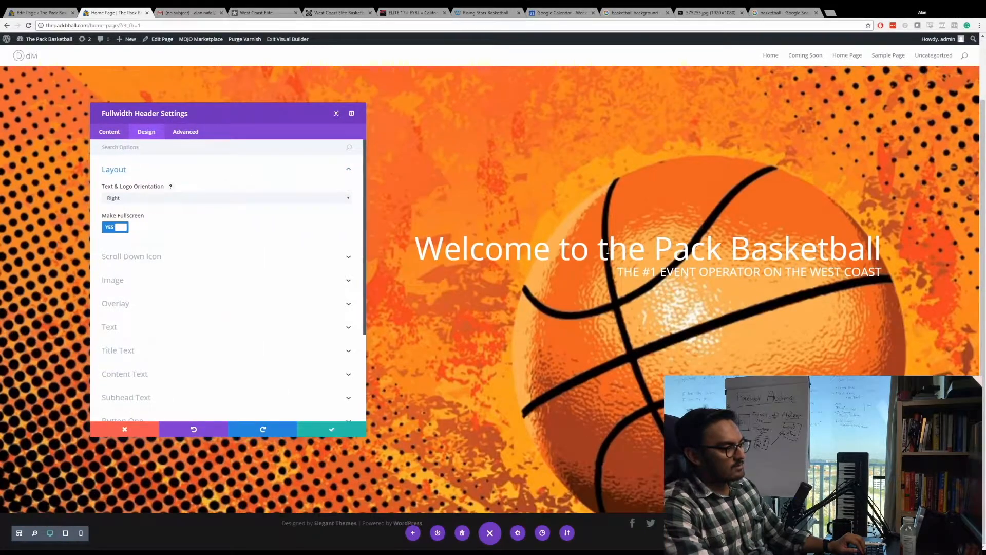
Set the header's Button #1 text to "Find out More".
click(109, 131)
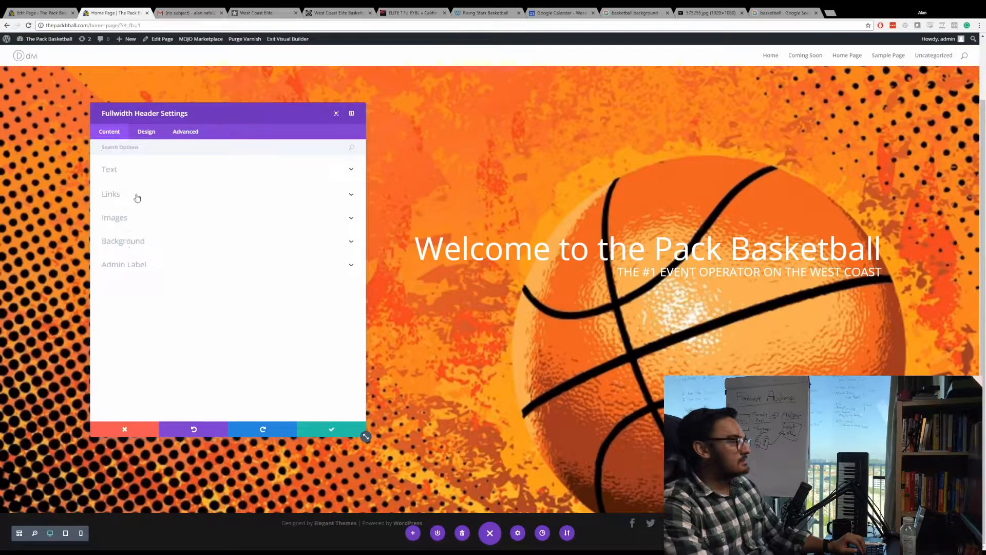
click(147, 170)
click(158, 258)
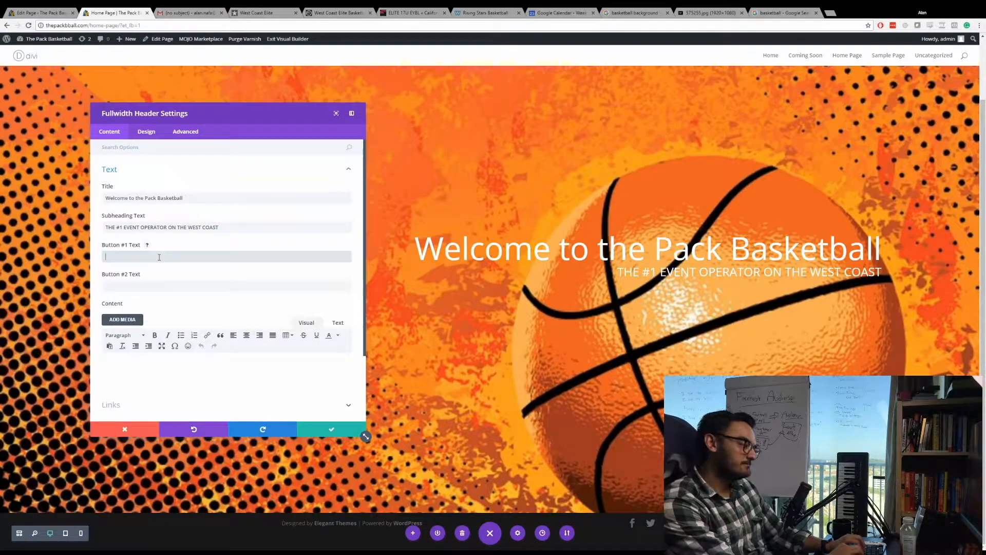
text(Rea)
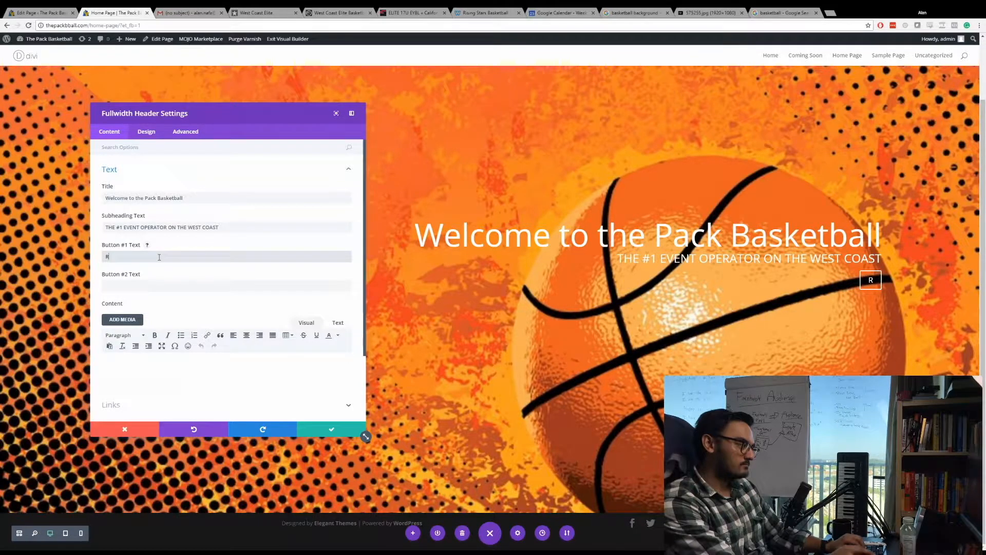
key(BackSpace)
key(BackSpace)
key(BackSpace)
text(REad mor)
key(BackSpace)
key(BackSpace)
key(BackSpace)
key(BackSpace)
key(BackSpace)
key(BackSpace)
key(BackSpace)
key(BackSpace)
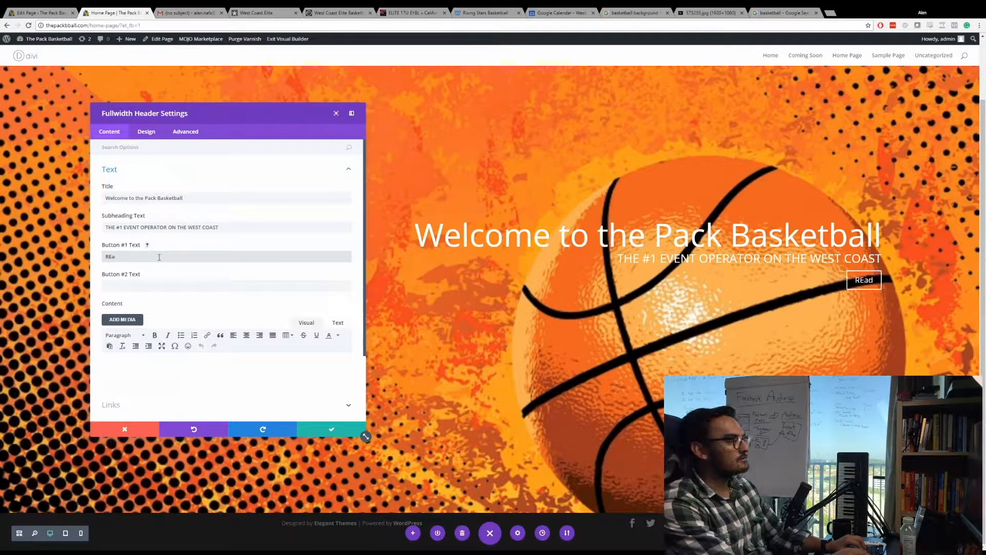
text(Find out More)
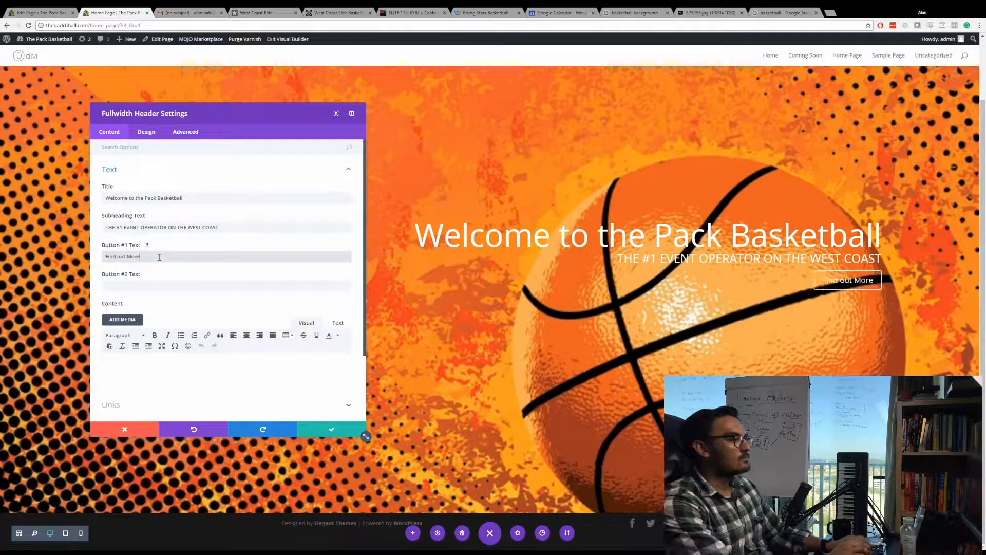
Add blank lines in the header's content to space the button from the subheading, and save the header settings.
click(121, 376)
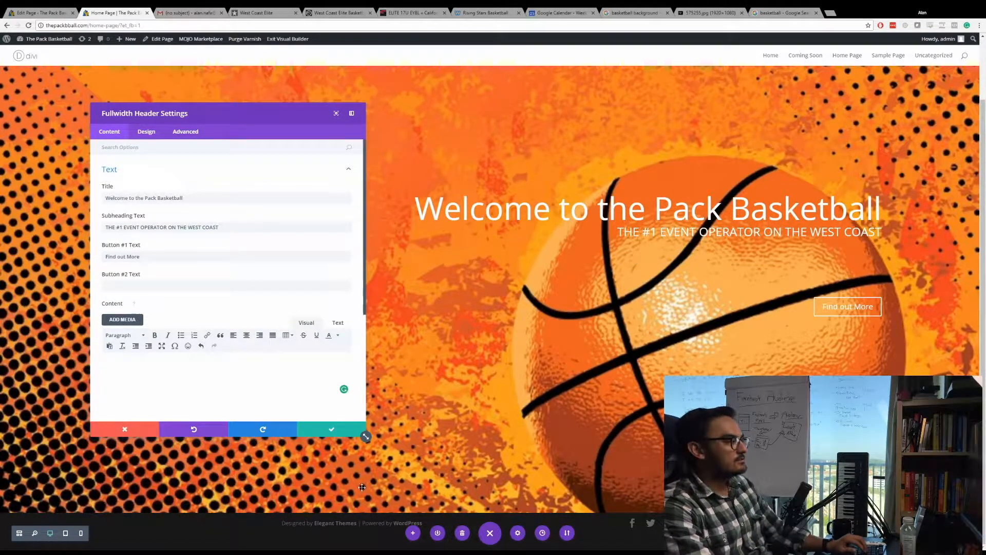
click(325, 425)
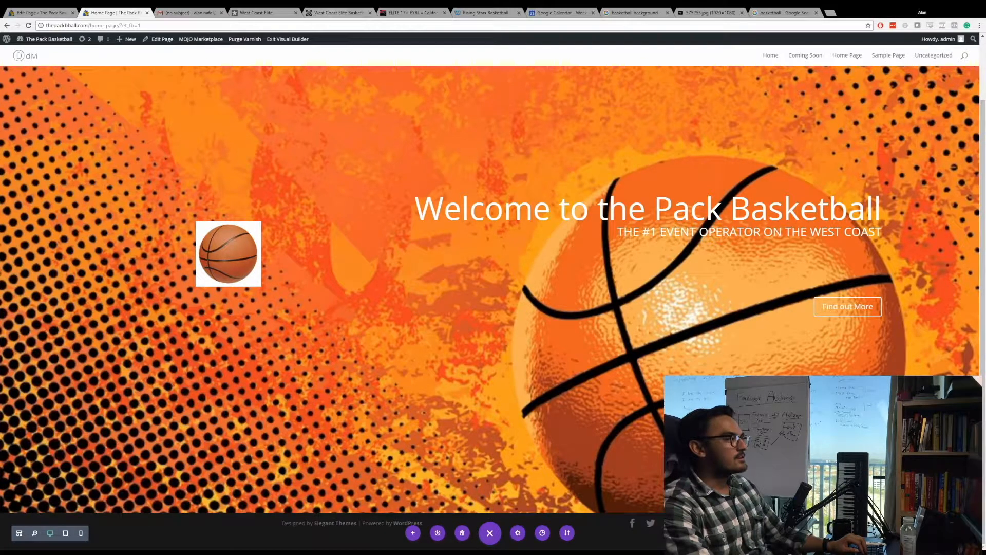
Review the Rising Stars, California Supreme and West Coast Elite reference sites and the client's email for section ideas, and return to the home page builder.
click(487, 10)
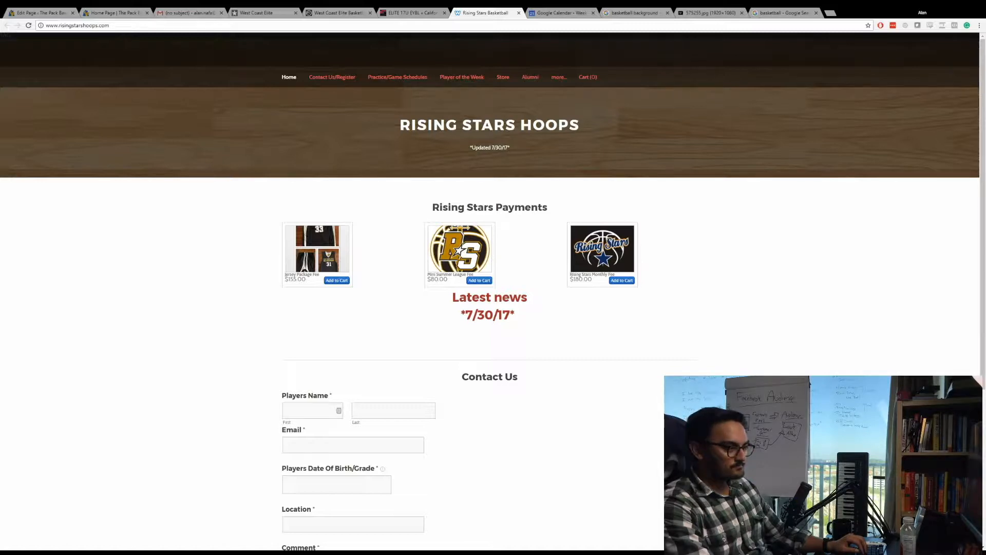
scroll(490, 291, down, 2)
scroll(490, 292, up, 3)
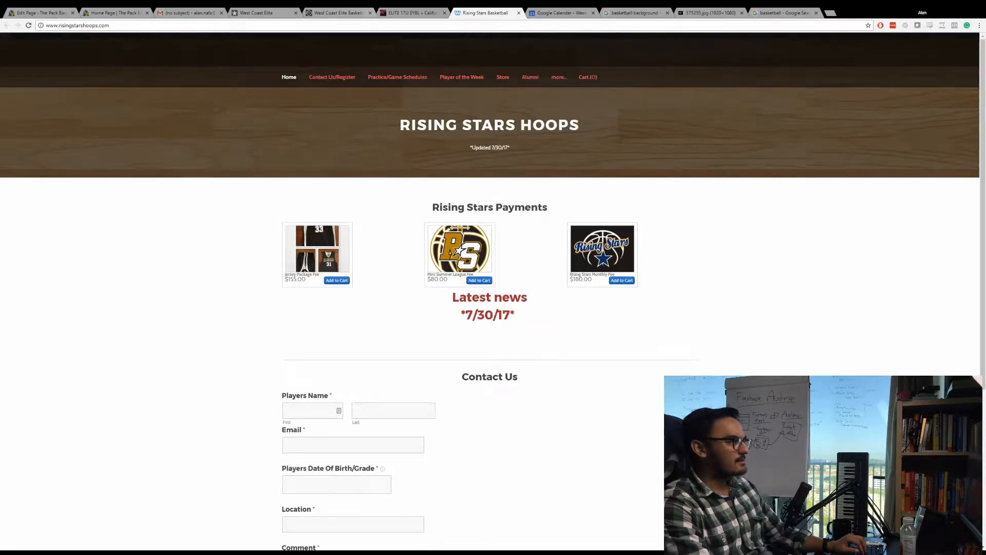
key(ctrl+shift+Tab)
scroll(544, 451, down, 3)
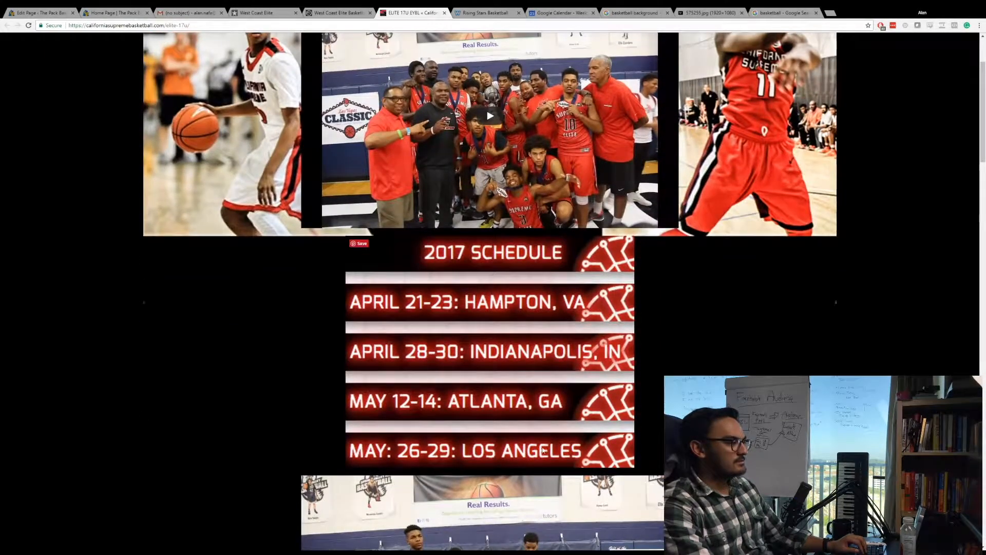
key(ctrl+shift+Tab)
scroll(386, 282, down, 3)
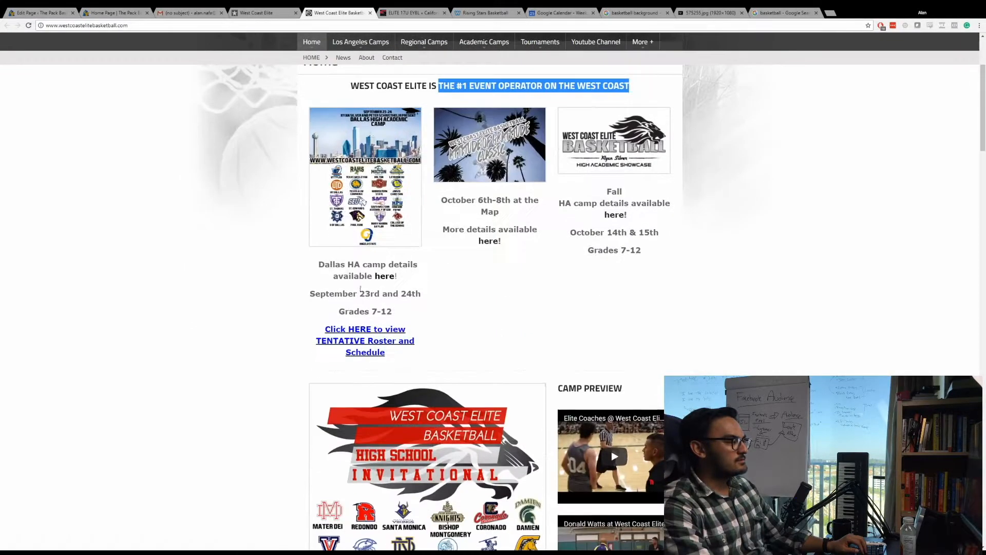
click(255, 11)
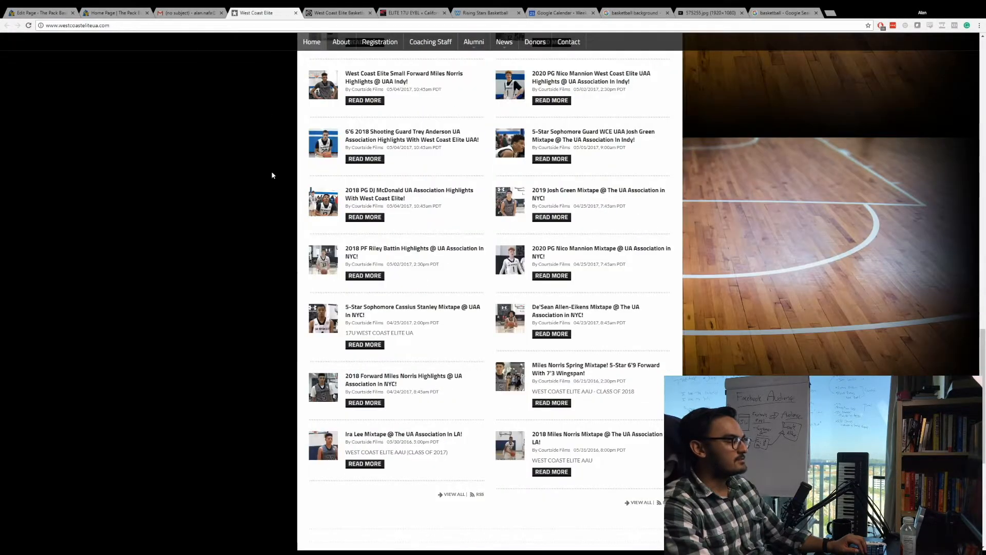
scroll(271, 244, up, 15)
click(187, 11)
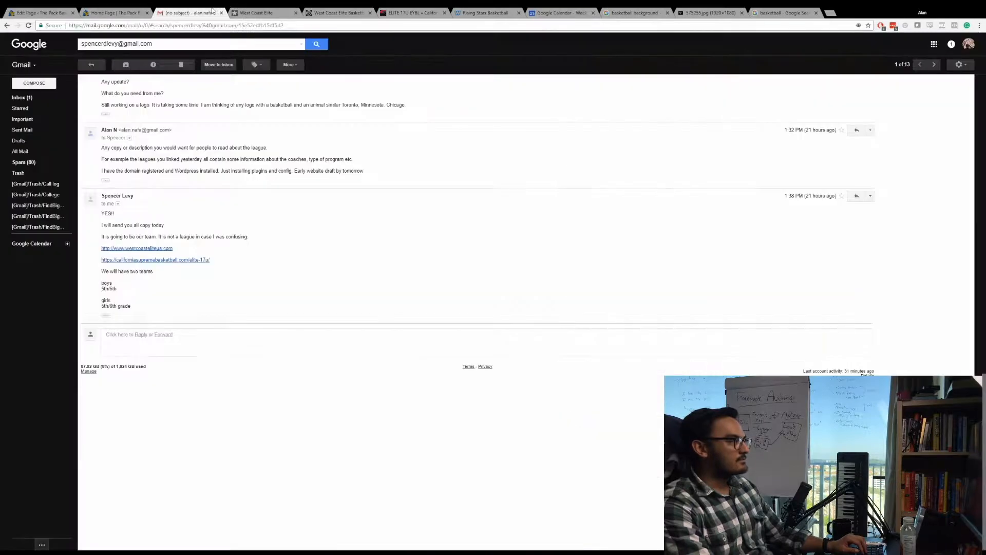
key(ctrl+shift+Tab)
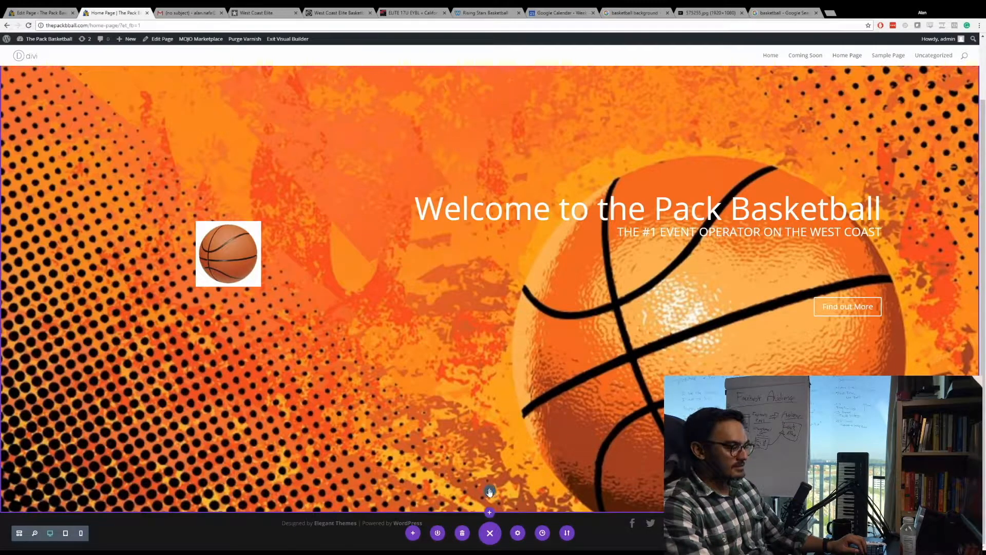
Insert a regular section below the fullscreen header with a single-column row containing a Text module.
click(490, 512)
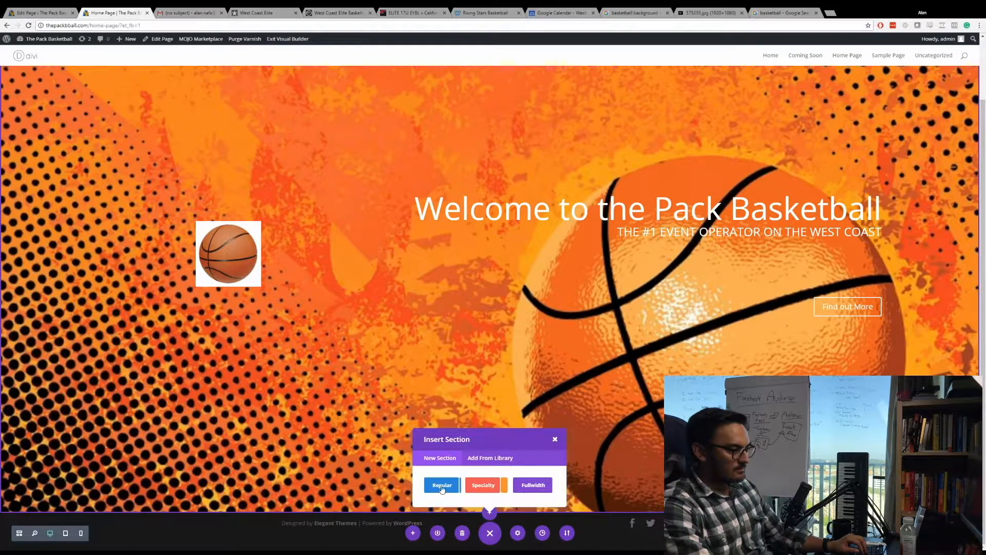
click(442, 488)
click(438, 454)
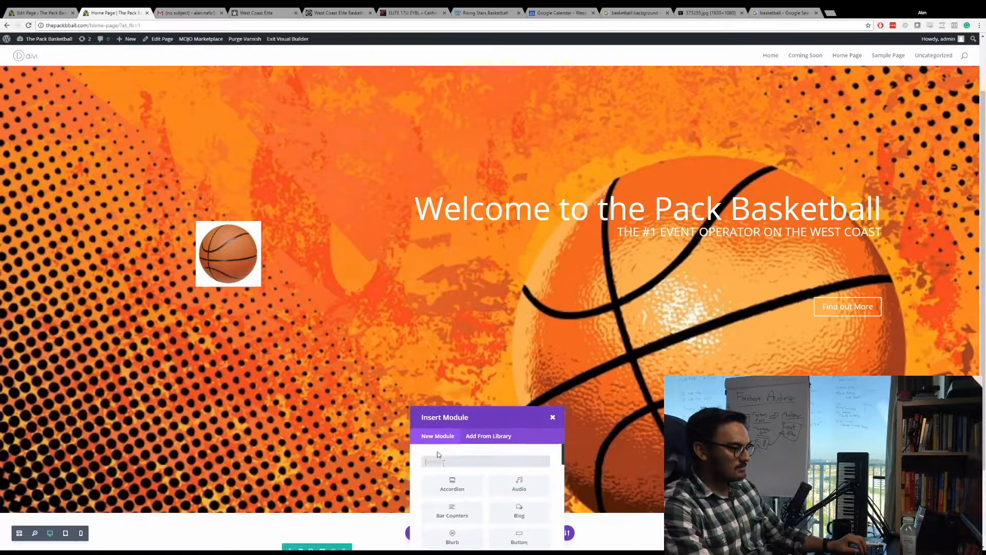
text(Text)
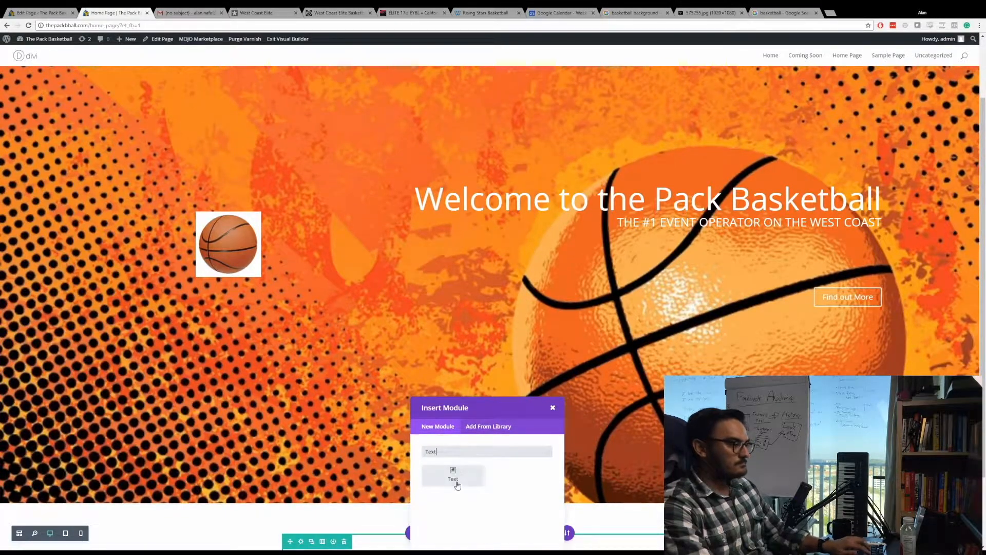
click(454, 475)
Enter "Upcoming Camps" as the text module's content and format it as Heading 1.
click(149, 253)
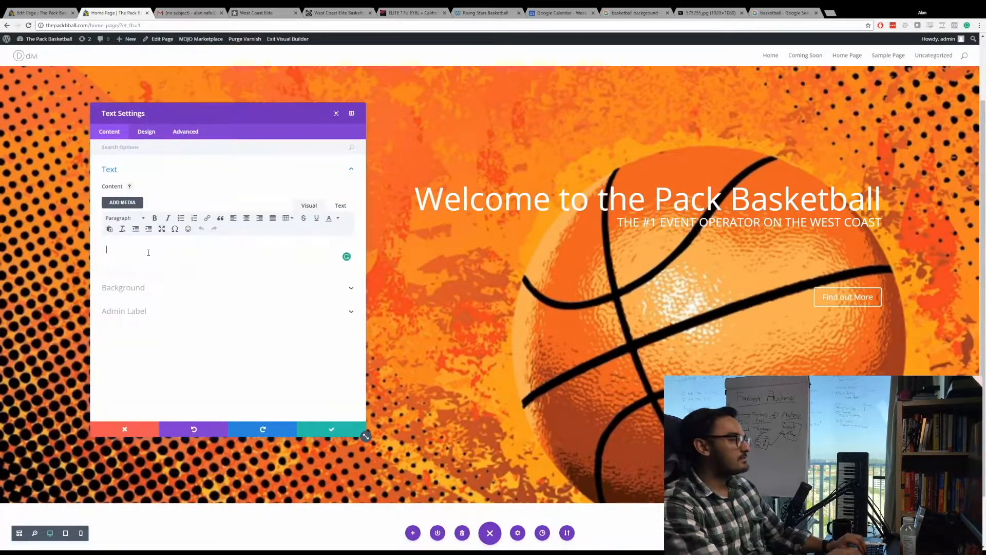
text(Upcoming Camp)
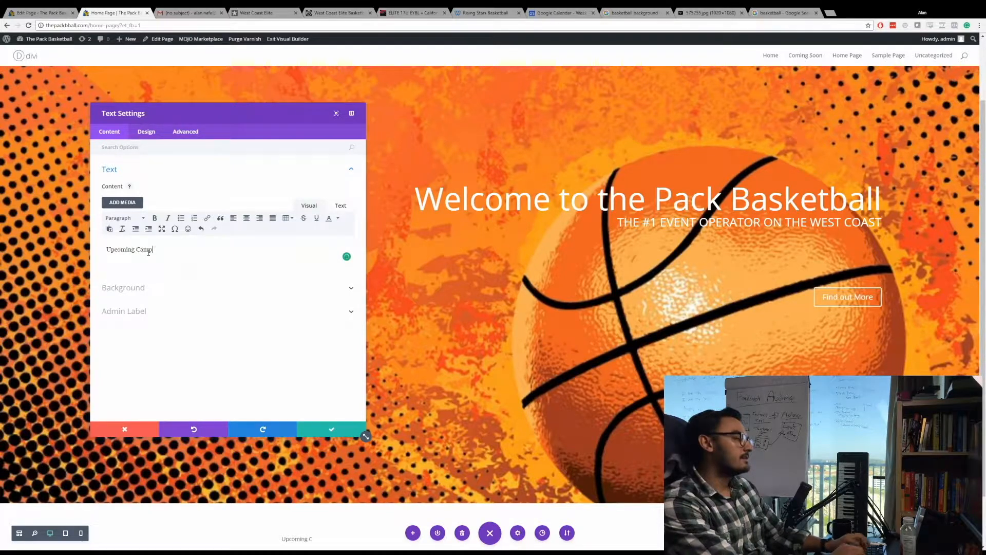
text(s)
click(125, 220)
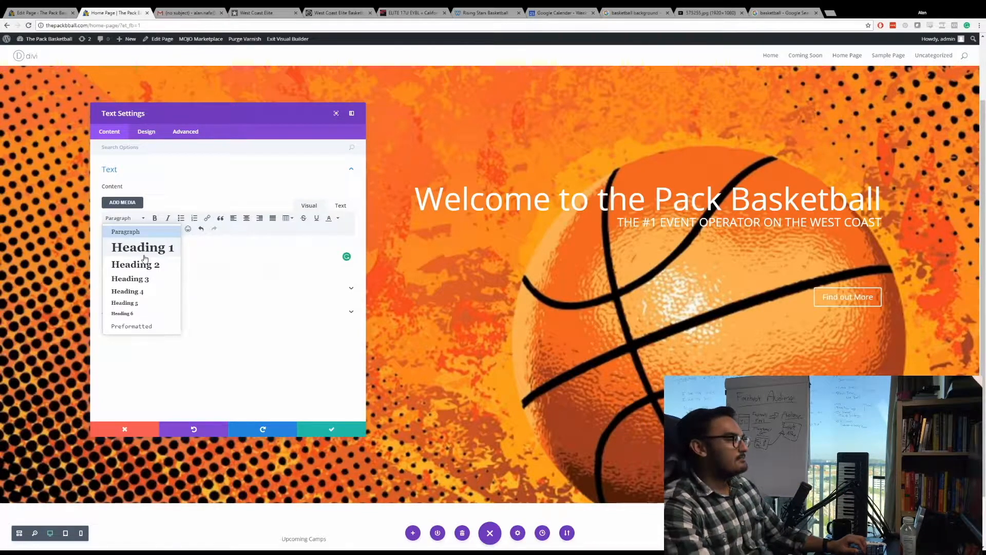
click(143, 248)
Look through the text module's design options for text, header text, border and sizing, and recheck its content.
click(147, 132)
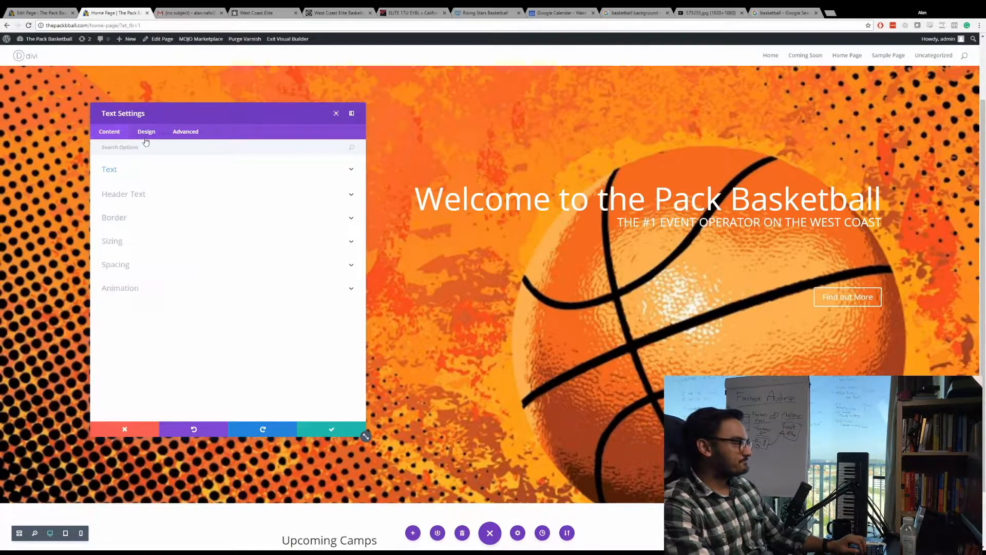
click(149, 173)
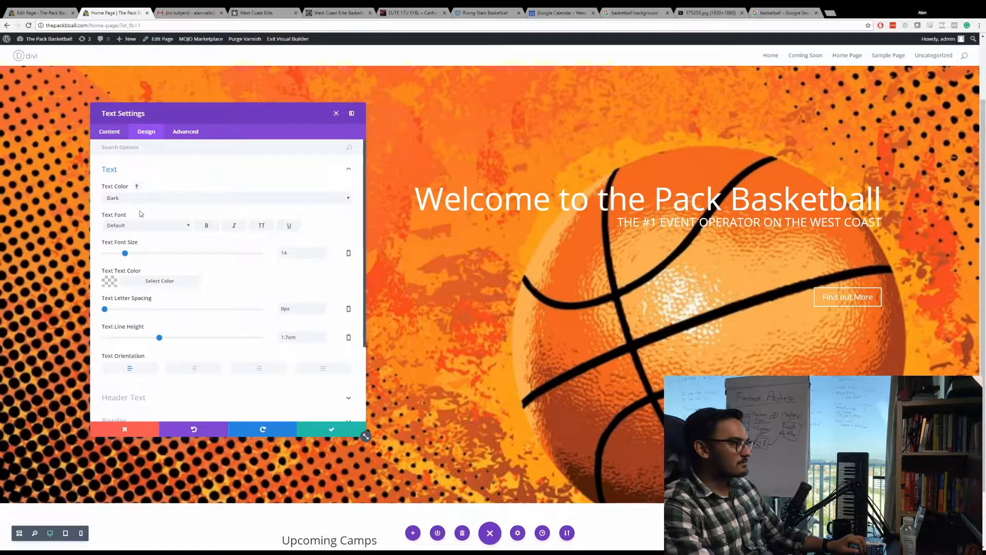
click(158, 176)
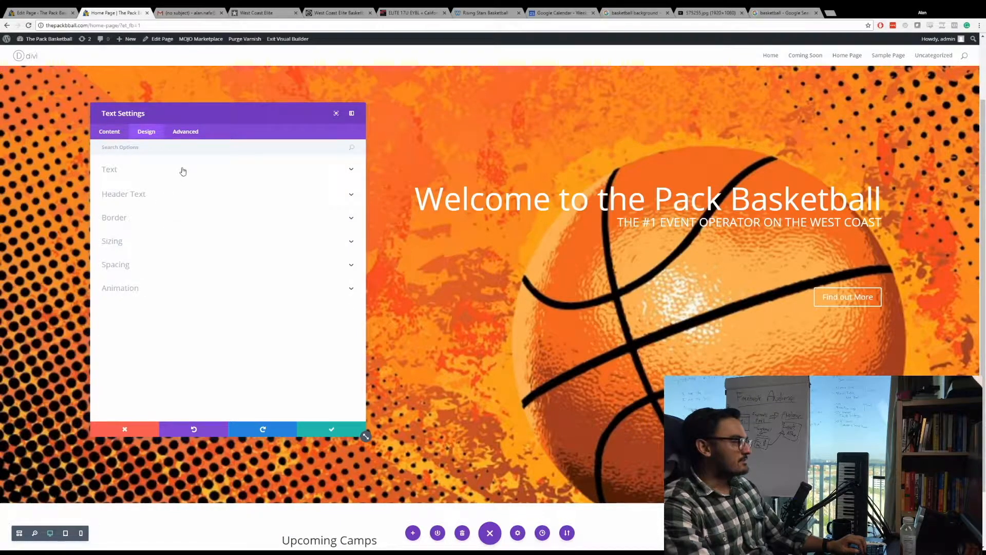
click(153, 217)
click(159, 199)
scroll(151, 213, up, 1)
click(129, 178)
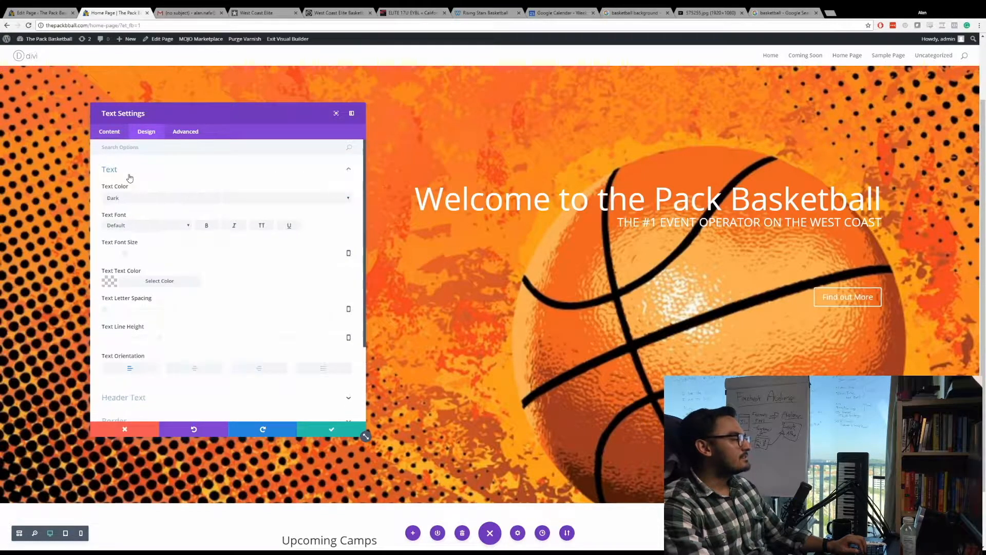
click(110, 134)
click(155, 172)
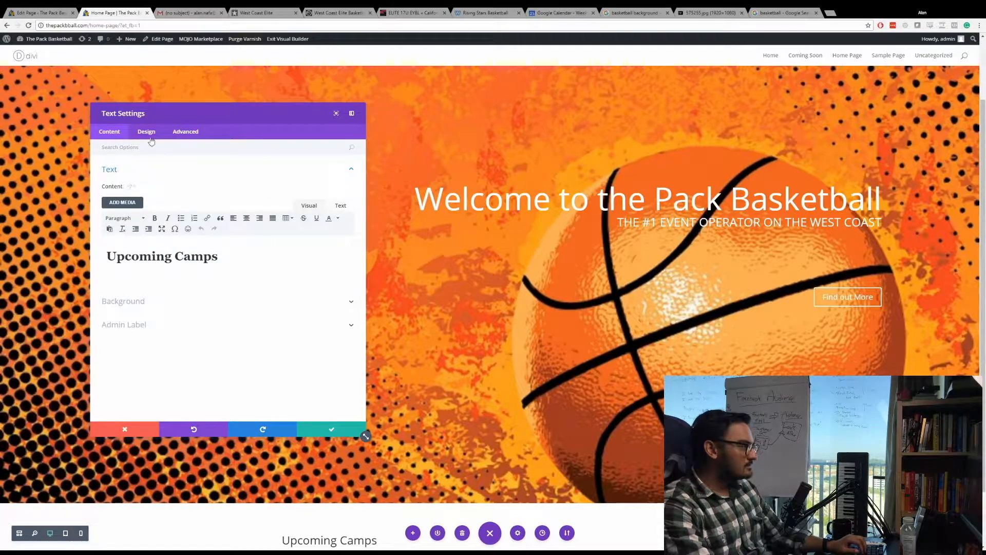
Set the Upcoming Camps module's text orientation to centered and save the text settings.
click(148, 133)
click(147, 172)
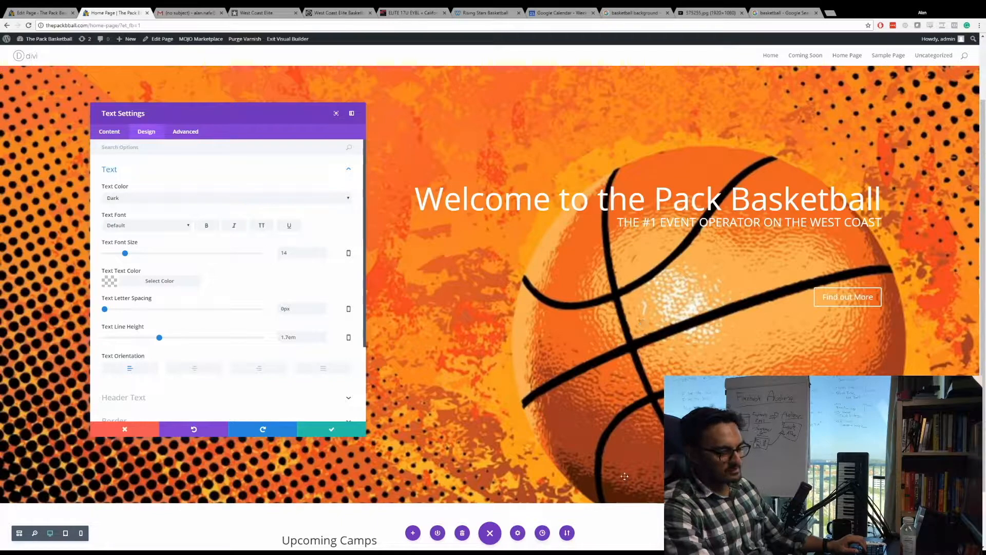
scroll(209, 324, down, 1)
click(205, 335)
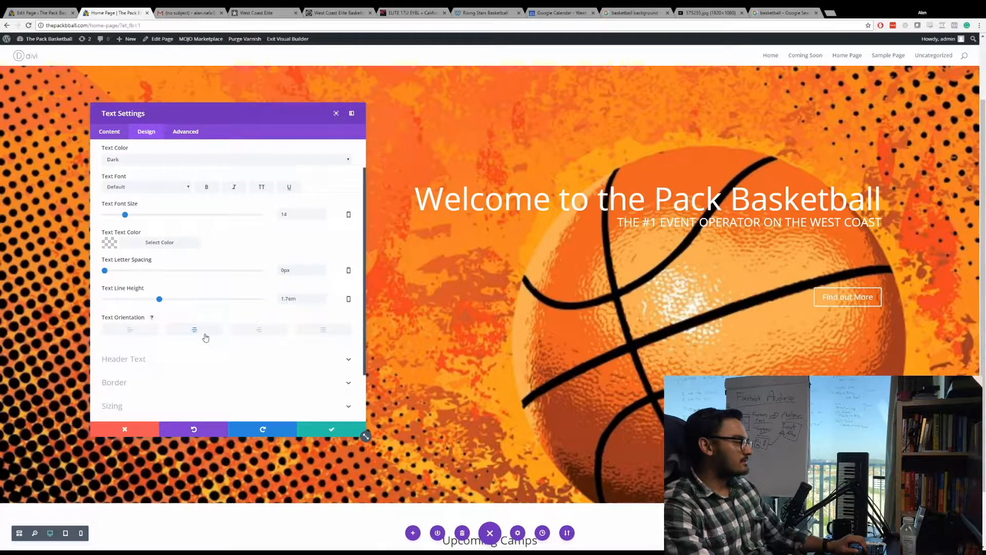
click(129, 331)
click(196, 334)
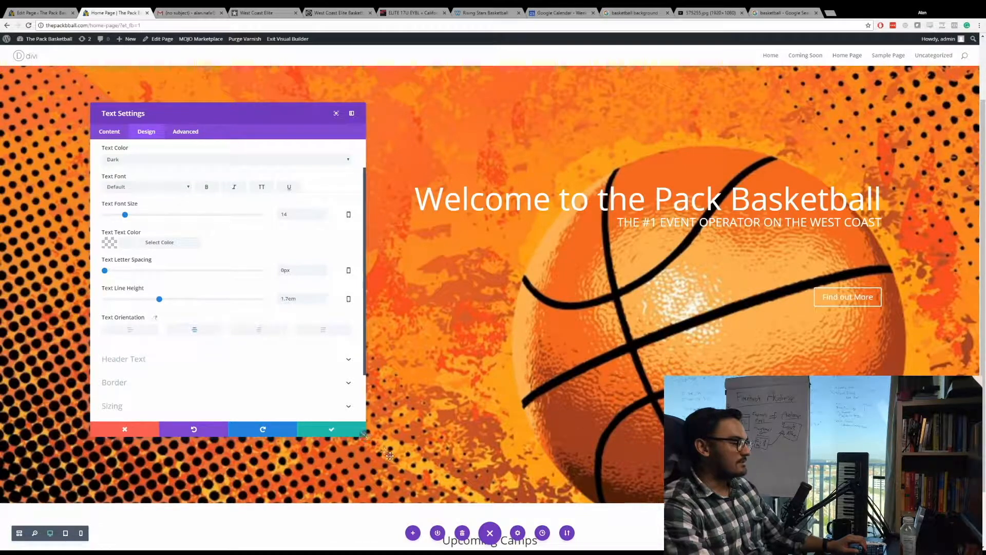
click(341, 436)
Make the row holding the Upcoming Camps heading fullwidth and save the row settings.
scroll(498, 491, down, 1)
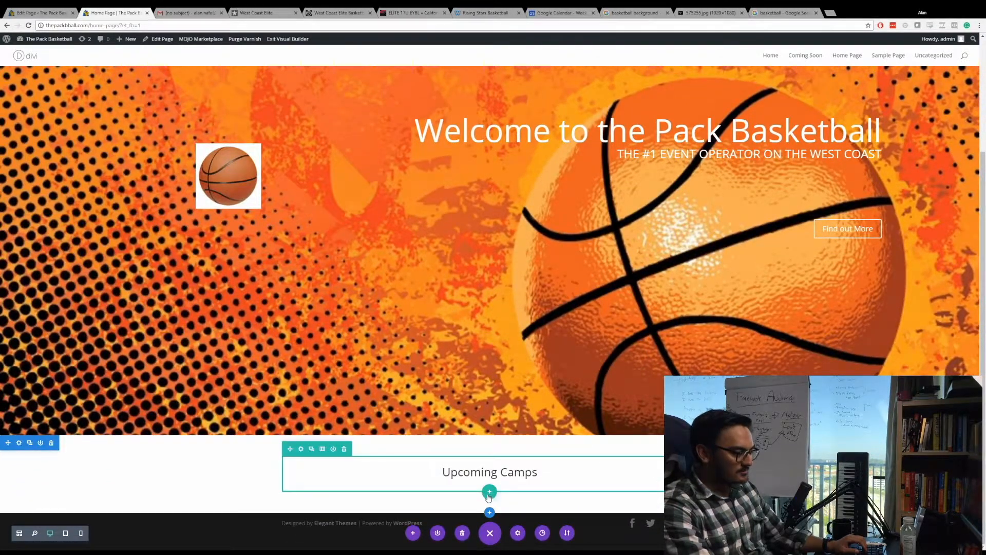
click(300, 449)
click(146, 132)
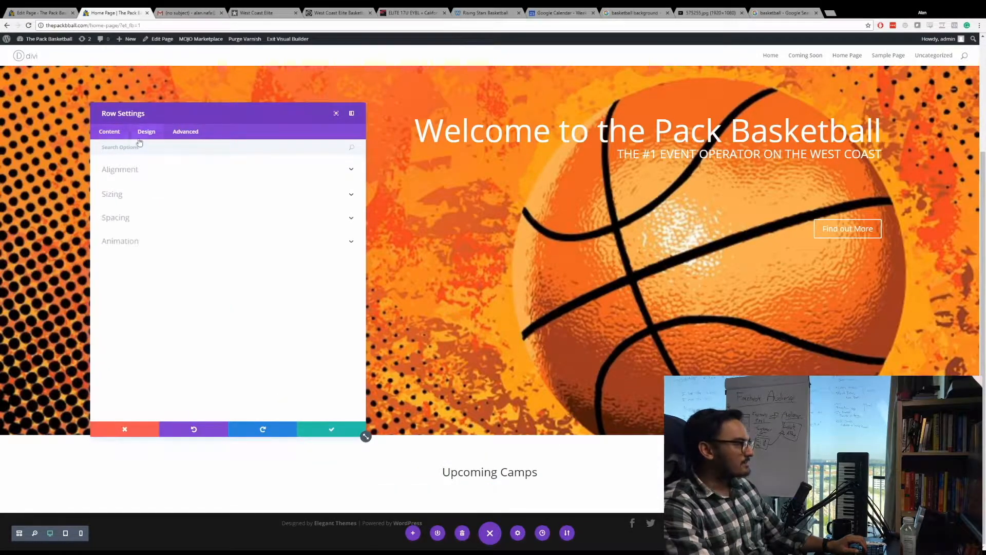
click(158, 170)
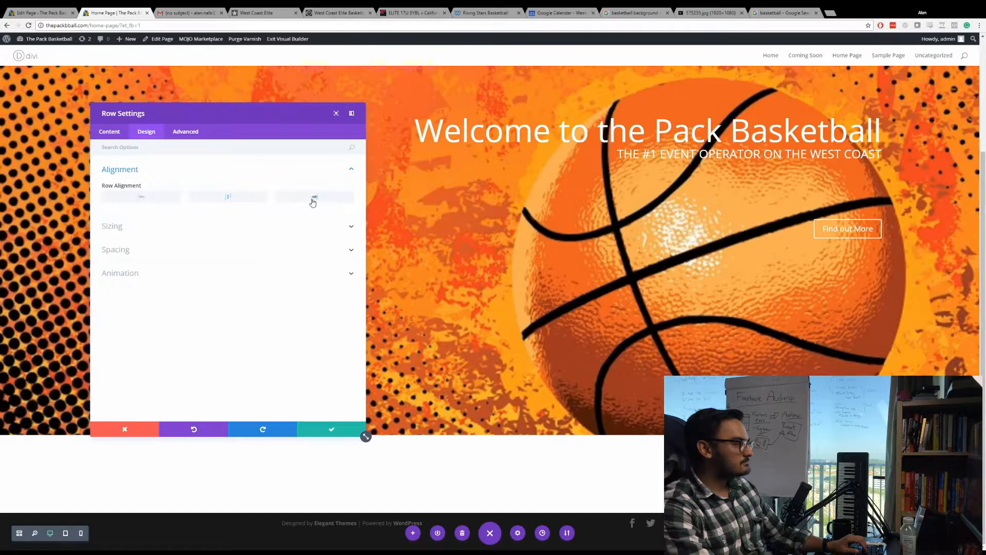
click(159, 230)
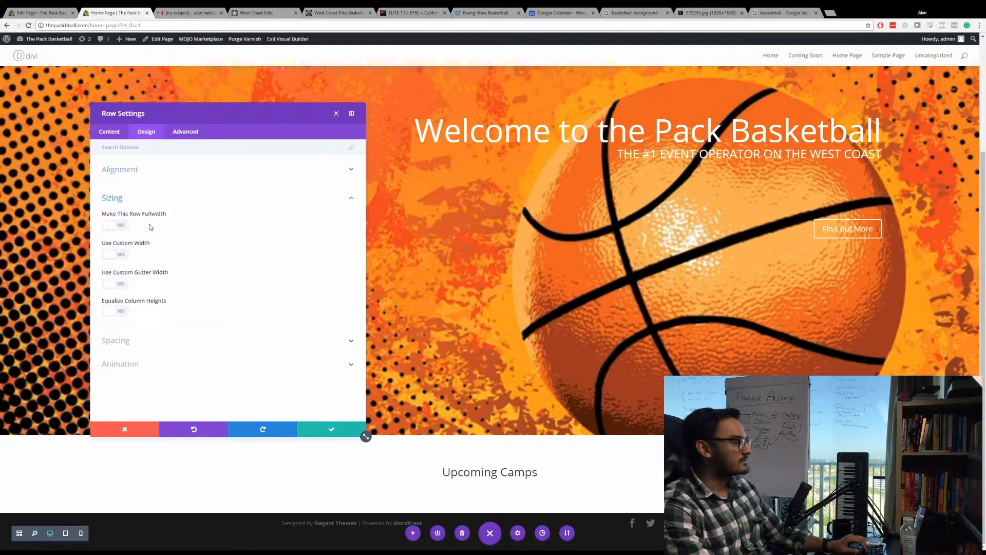
click(115, 226)
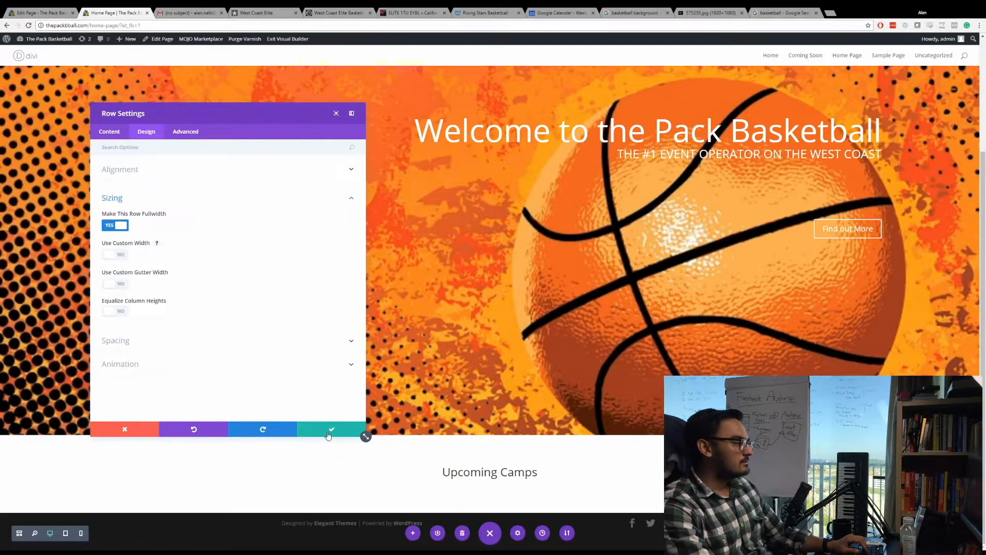
click(328, 430)
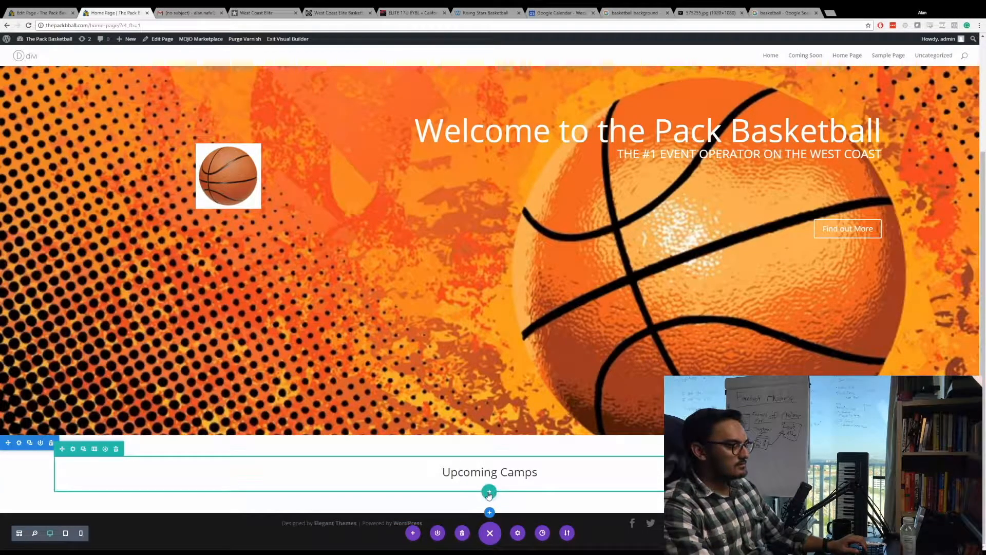
Insert a row with three equal columns below the Upcoming Camps heading and add a Text module to its first column.
click(489, 494)
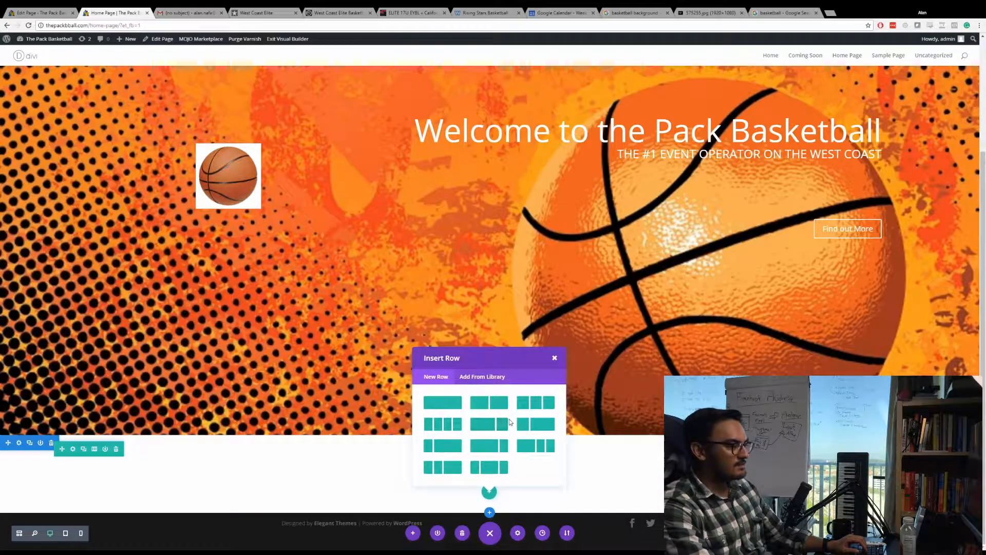
click(536, 402)
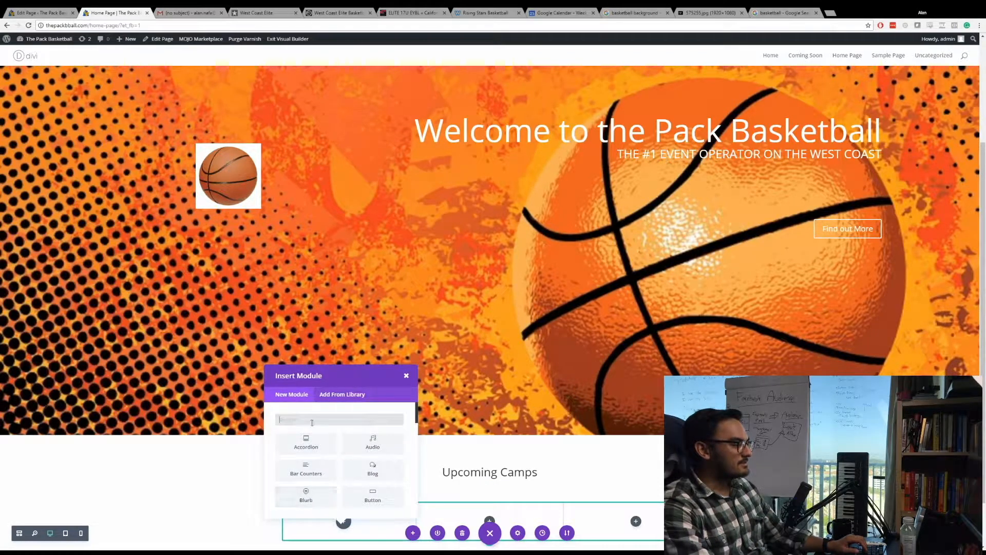
text(text)
click(306, 443)
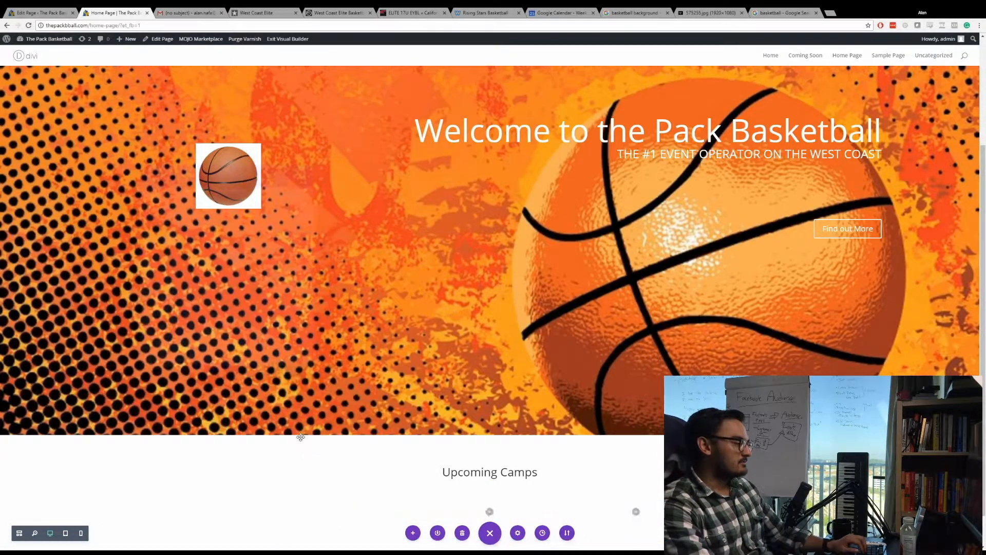
Enter "Camp # 1" in the new text module, followed by a blank line and "Information Here".
click(177, 251)
text(Camp)
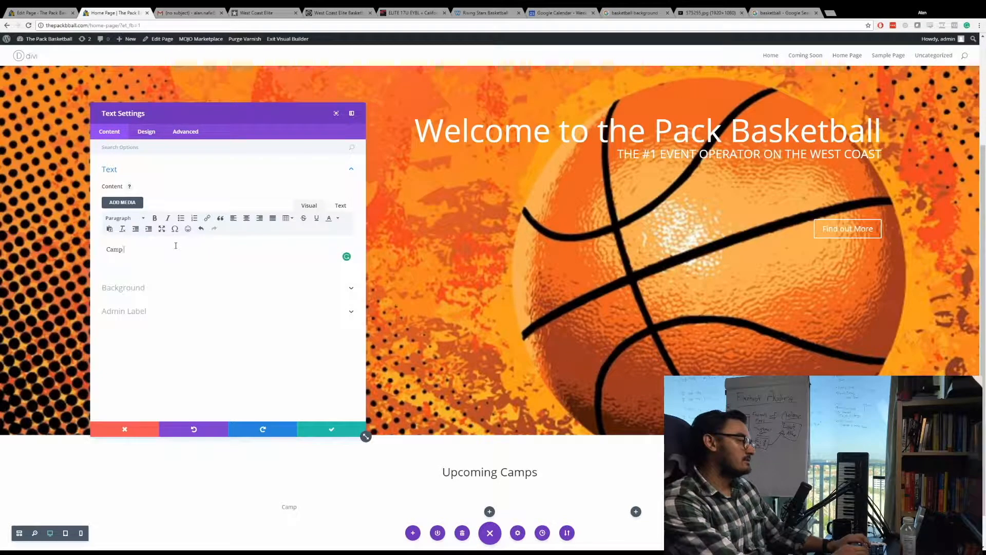
text( # 1)
key(Return)
text(Information Here)
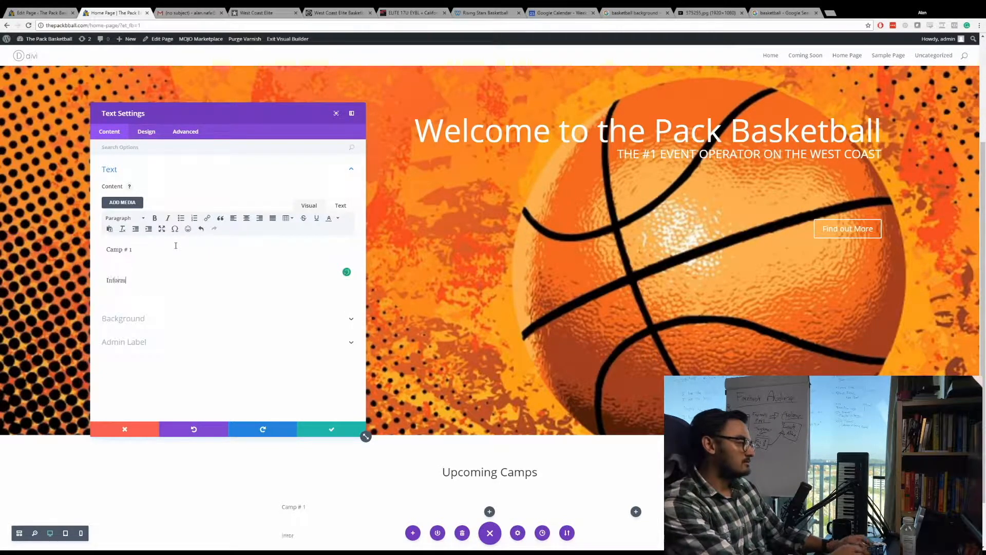
Center the "Camp # 1" line and save the text module.
triple_click(160, 248)
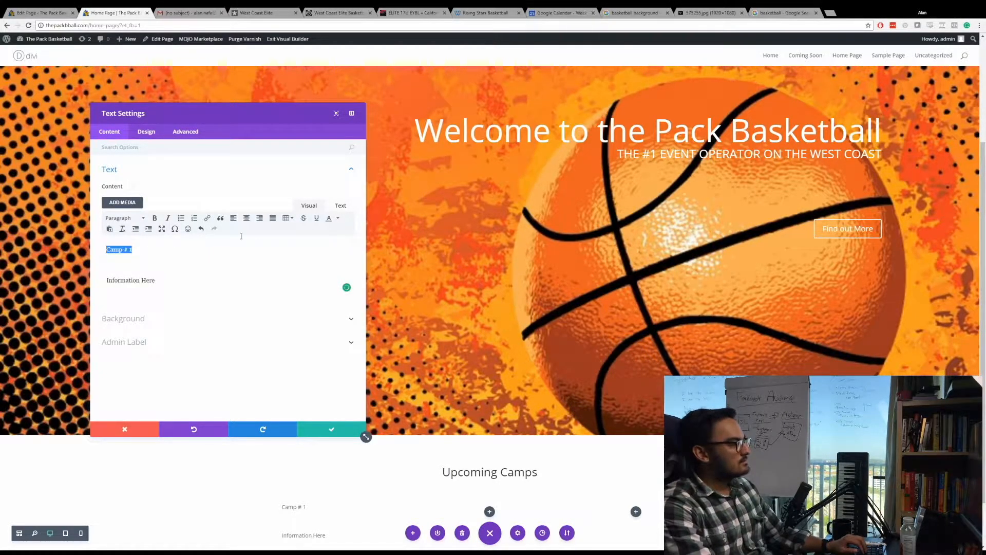
click(247, 218)
click(333, 430)
Duplicate the Camp # 1 text module in the first column.
scroll(344, 447, down, 1)
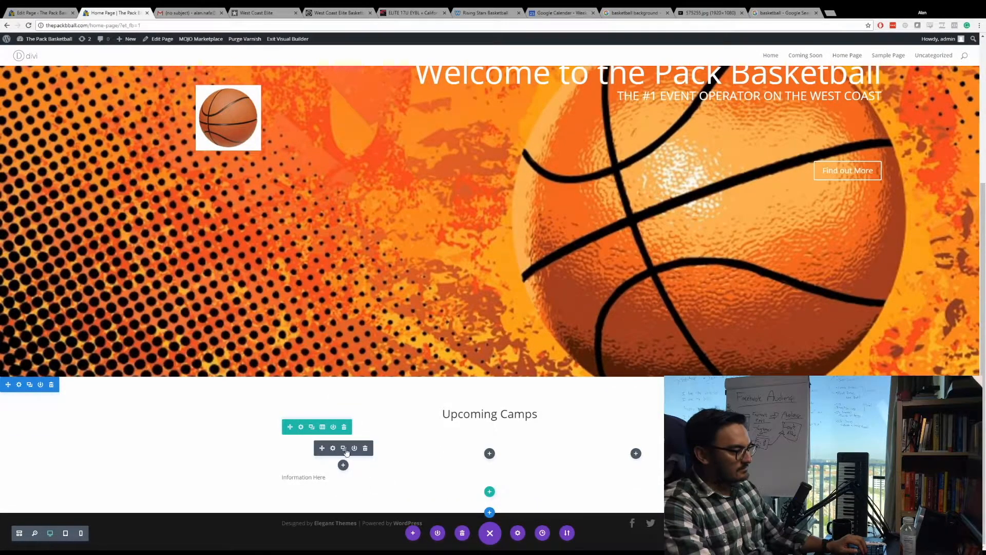
click(344, 448)
scroll(344, 452, down, 1)
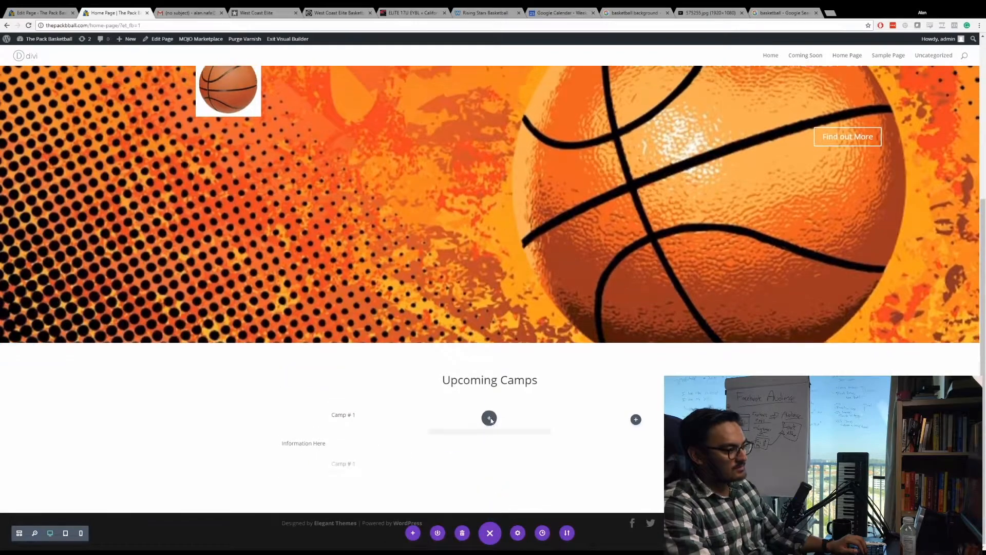
Move the duplicated camp text module into the second column and place another copy of it in the third column.
drag(491, 420, 485, 429)
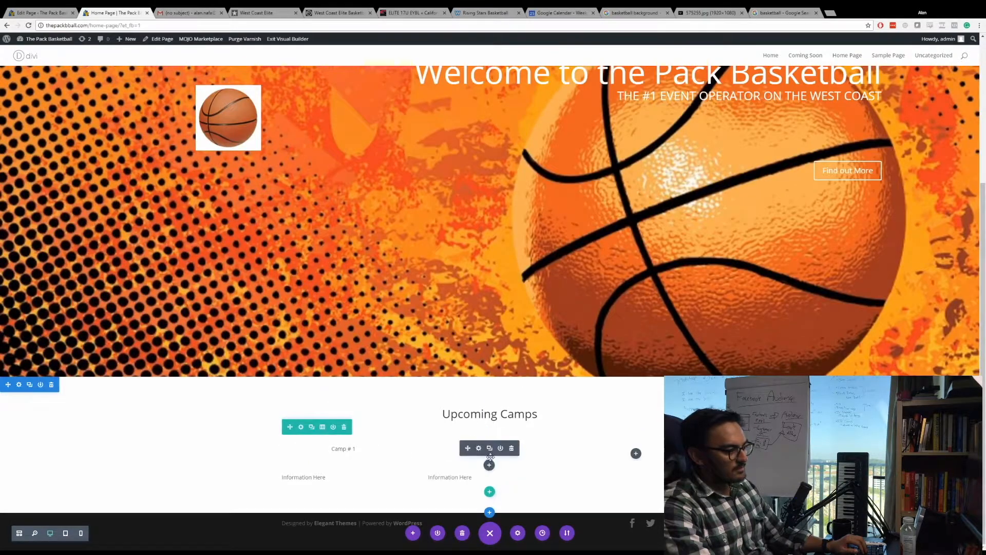
click(488, 449)
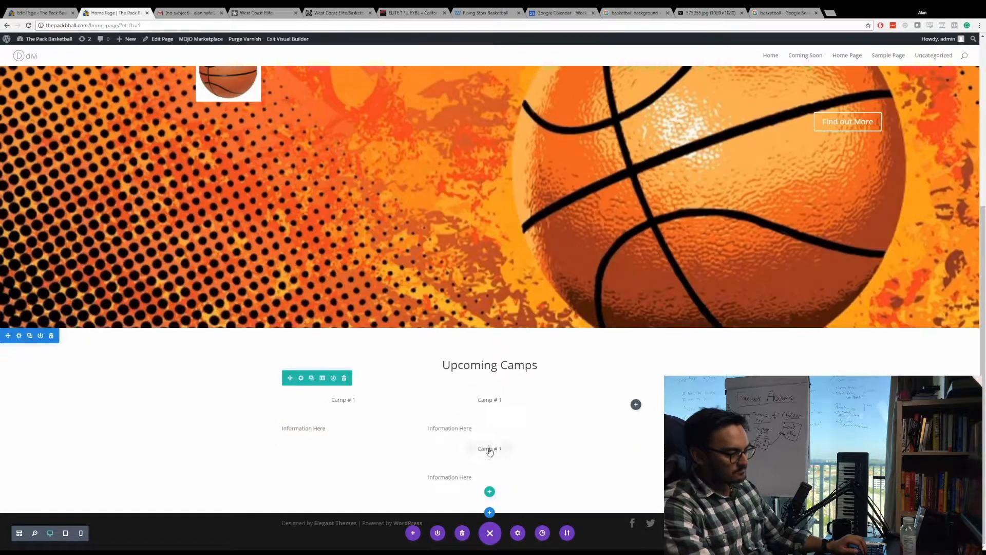
drag(490, 468, 628, 432)
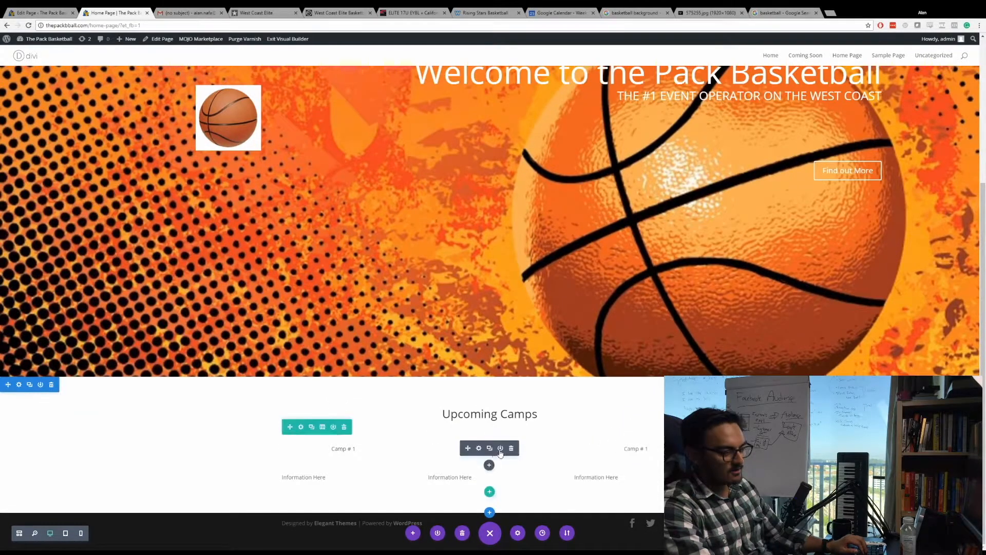
Change the camp heading in the second column to "Camp # 2".
click(433, 460)
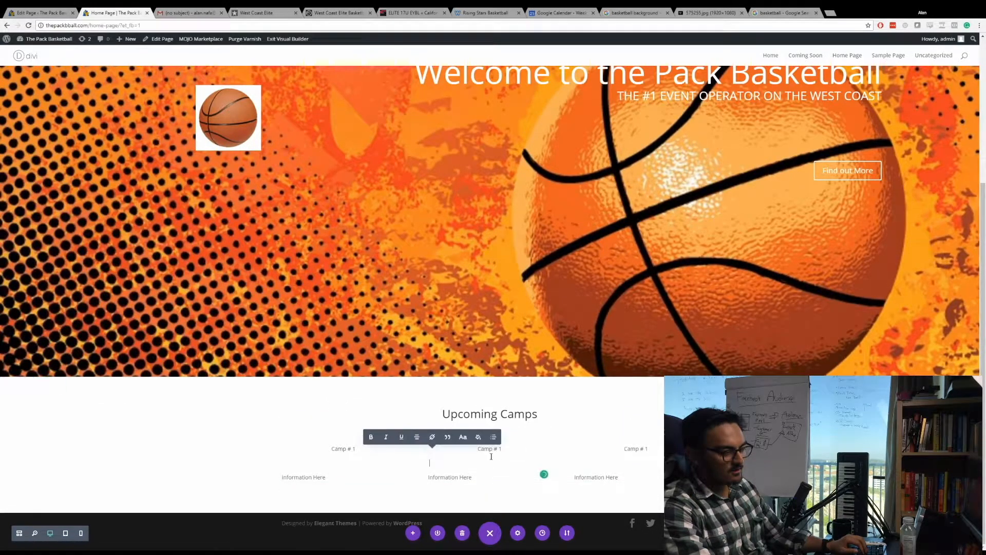
click(510, 449)
key(BackSpace)
text(2)
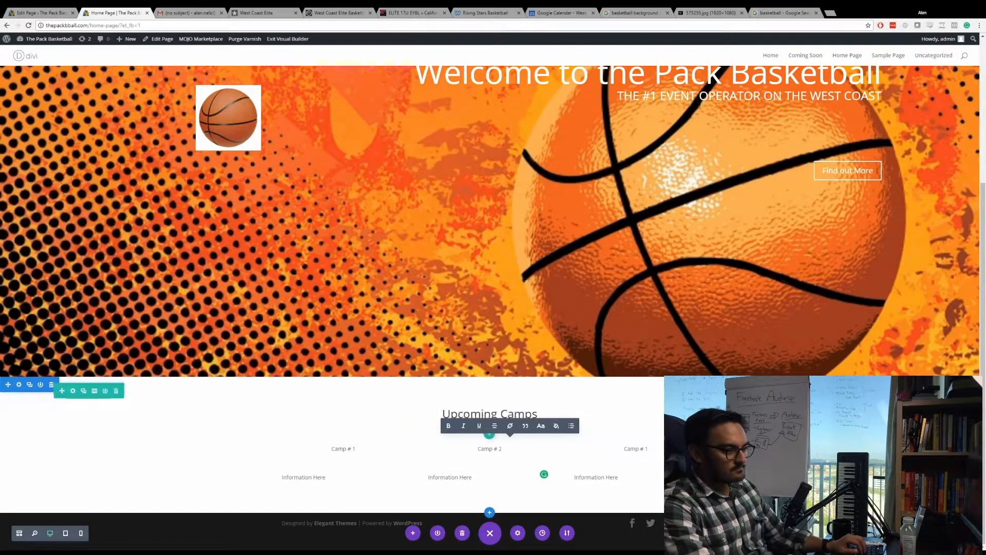
Change the camp heading in the third column to "Camp # 3" and save the text module.
click(651, 471)
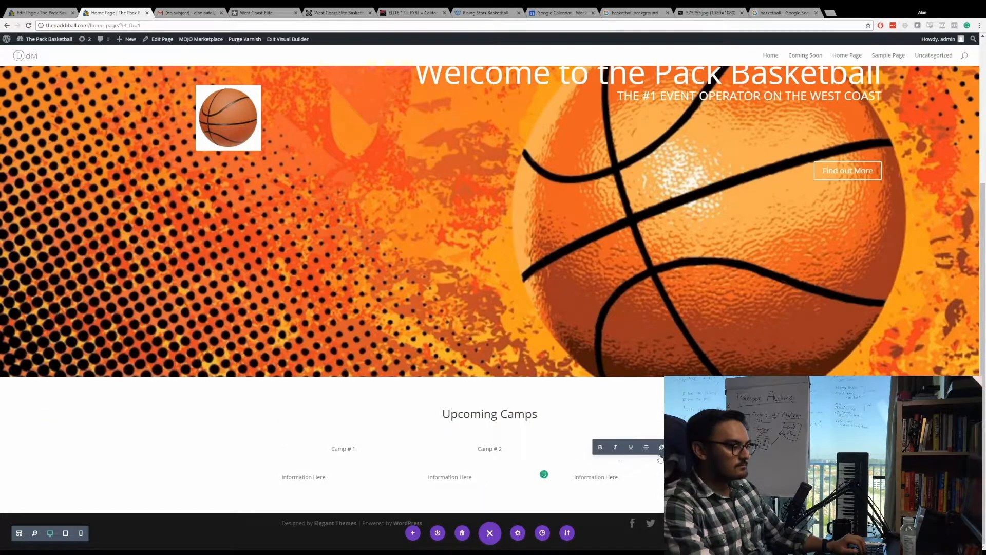
click(639, 417)
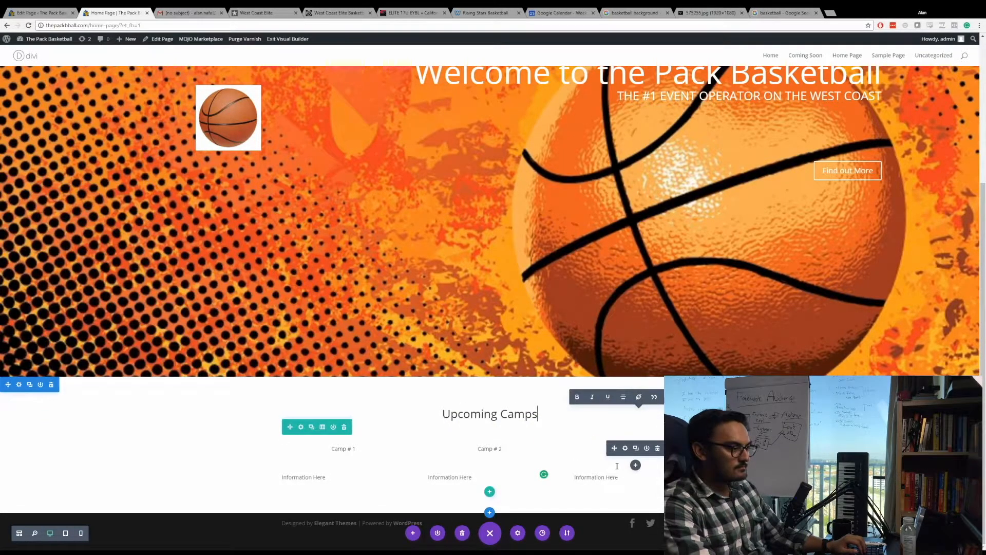
click(625, 449)
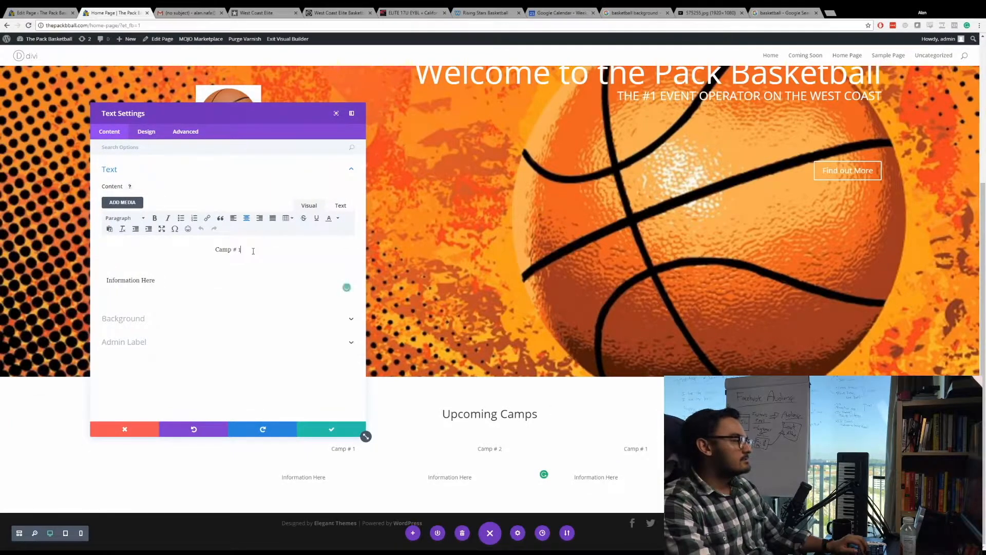
text(3)
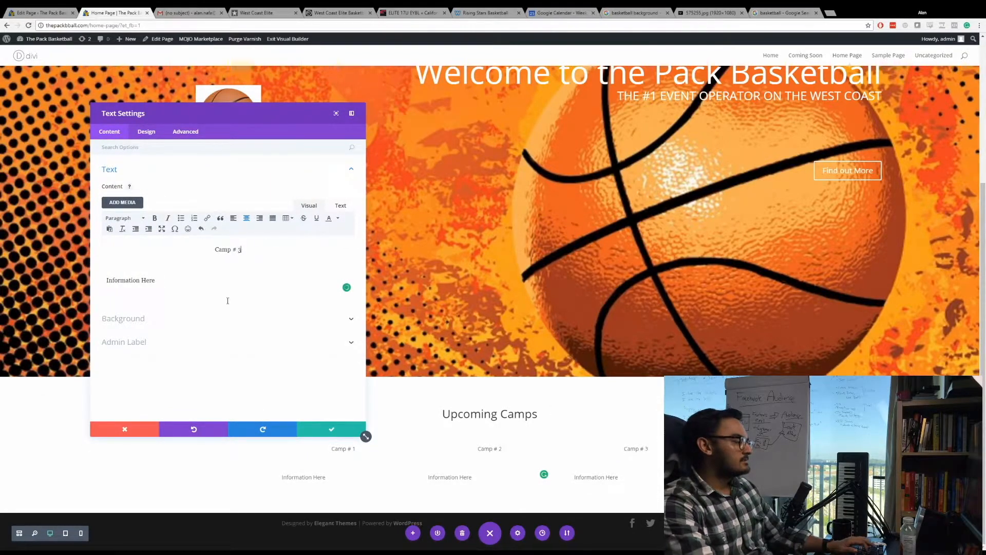
click(321, 431)
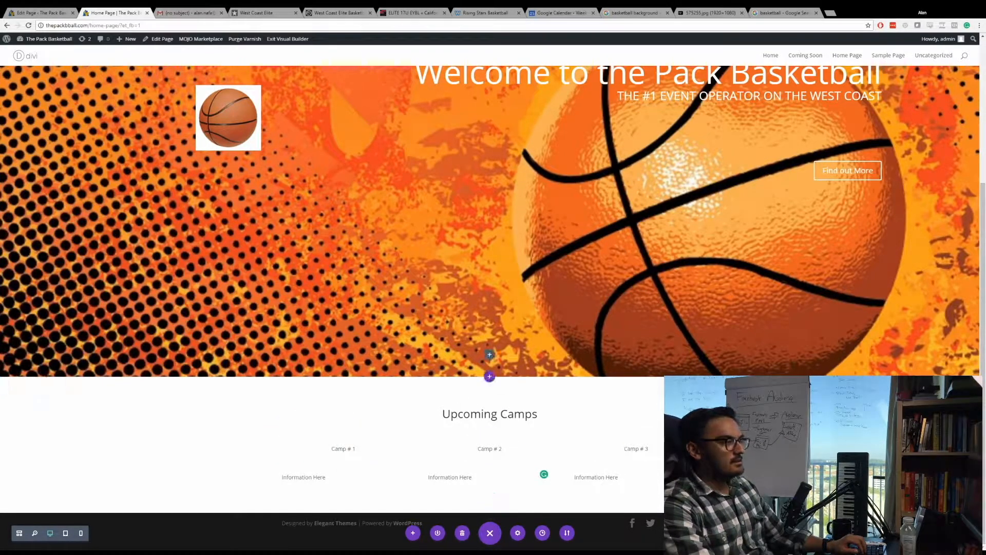
Close the browser tabs with the basketball wallpaper image and the "basketball" image search.
click(703, 12)
middle_click(702, 11)
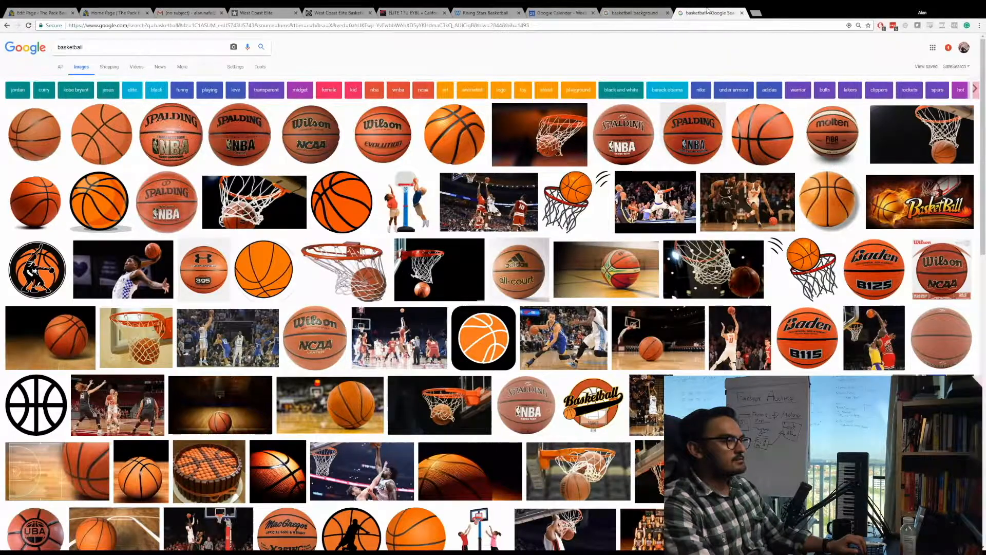
middle_click(706, 11)
Review the Rising Stars and West Coast Elite sites to see how they present their camps.
click(454, 13)
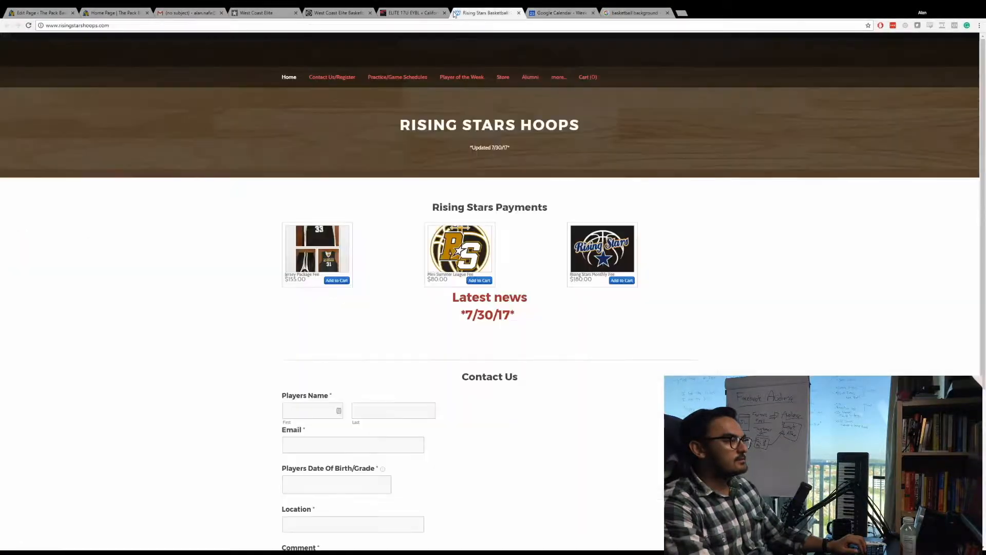
click(399, 11)
click(342, 14)
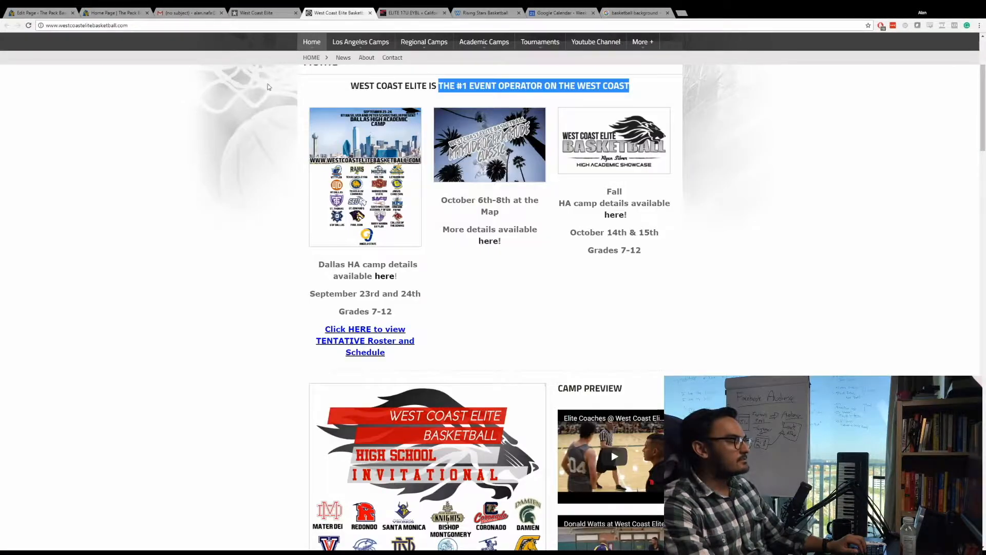
scroll(267, 87, up, 2)
key(ctrl+shift+Tab)
click(344, 12)
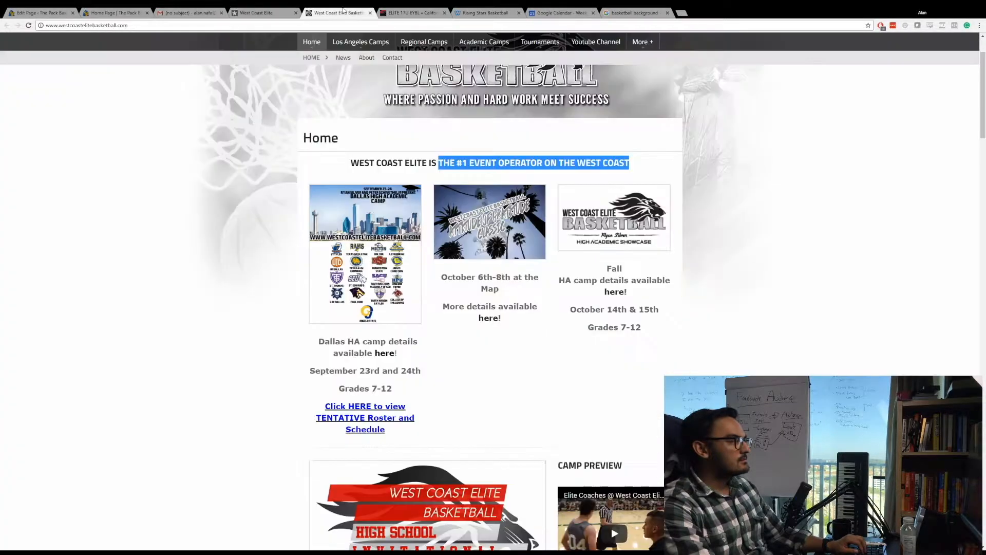
click(407, 11)
Search Google Images for "basketball camp" and look through the photos.
click(630, 13)
click(206, 47)
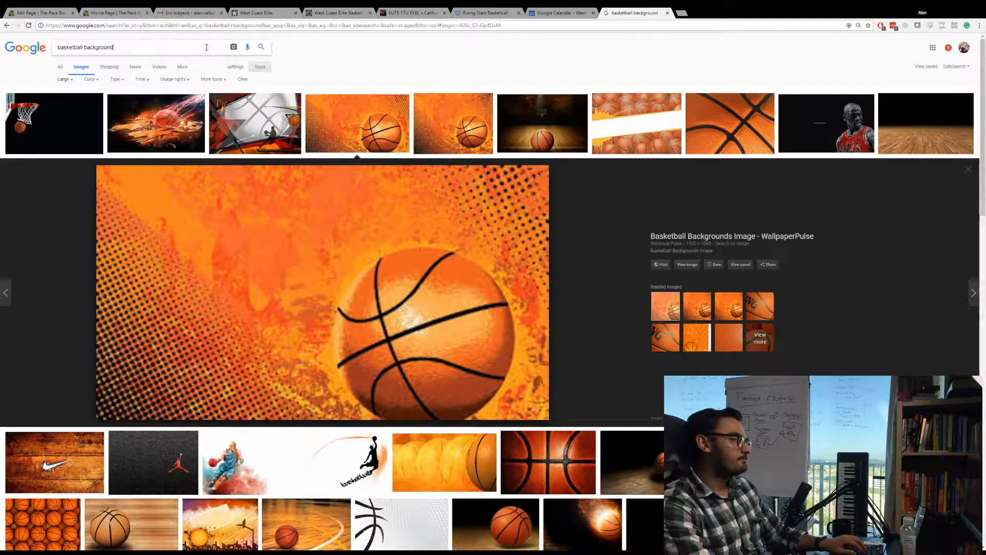
key(ctrl+a)
text(basketball camp)
key(Return)
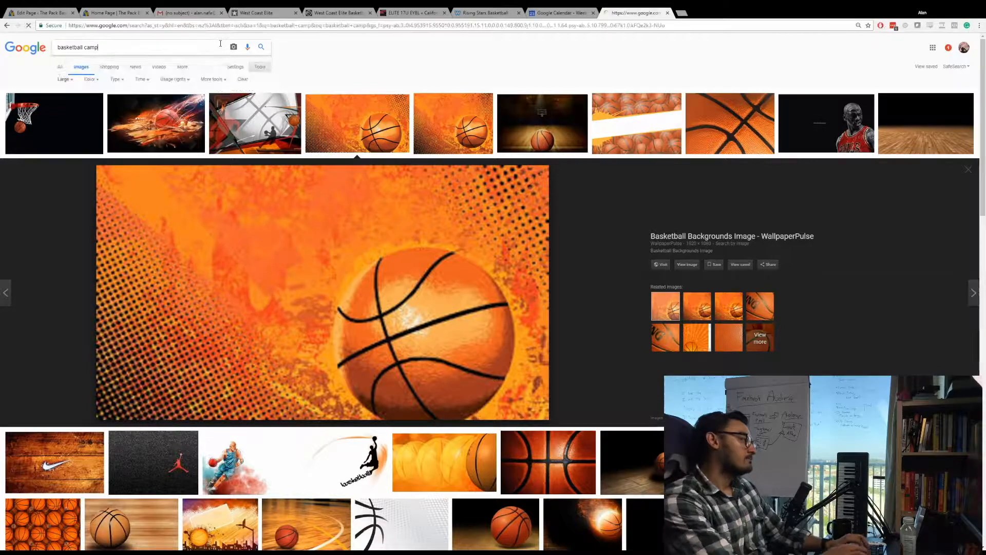
scroll(76, 110, down, 1)
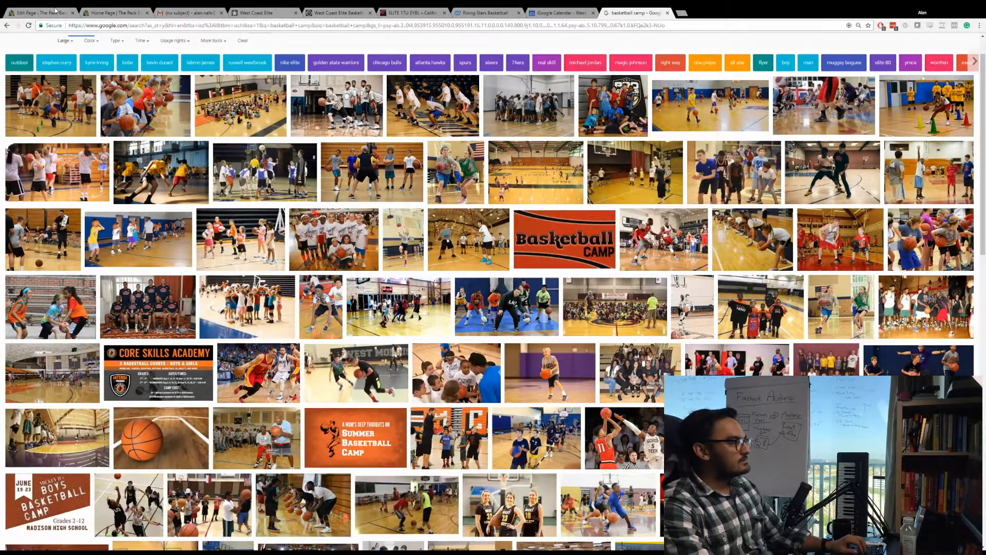
Add an Image module to the Camp # 1 column, using the copied address of a basketball camp photo as its image URL, and save it.
click(116, 13)
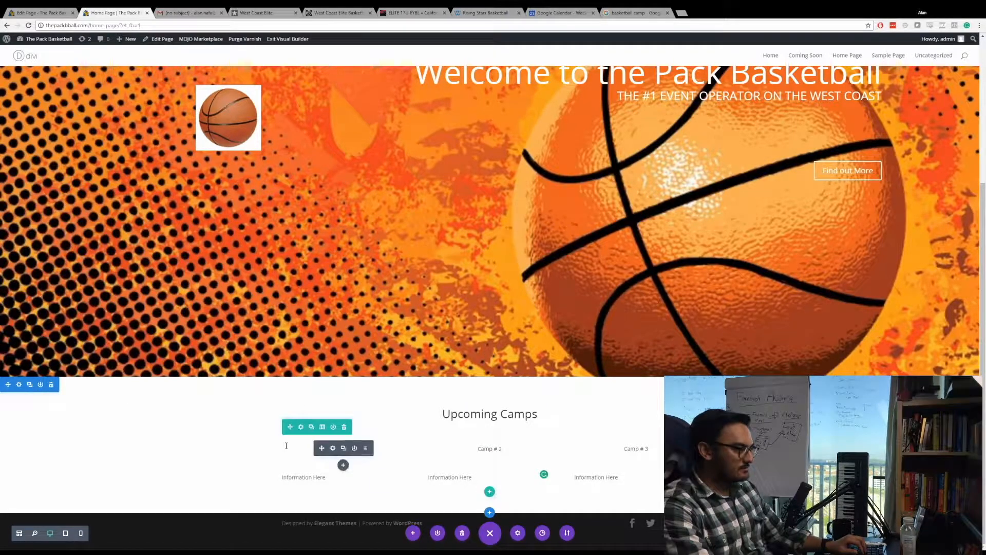
click(343, 464)
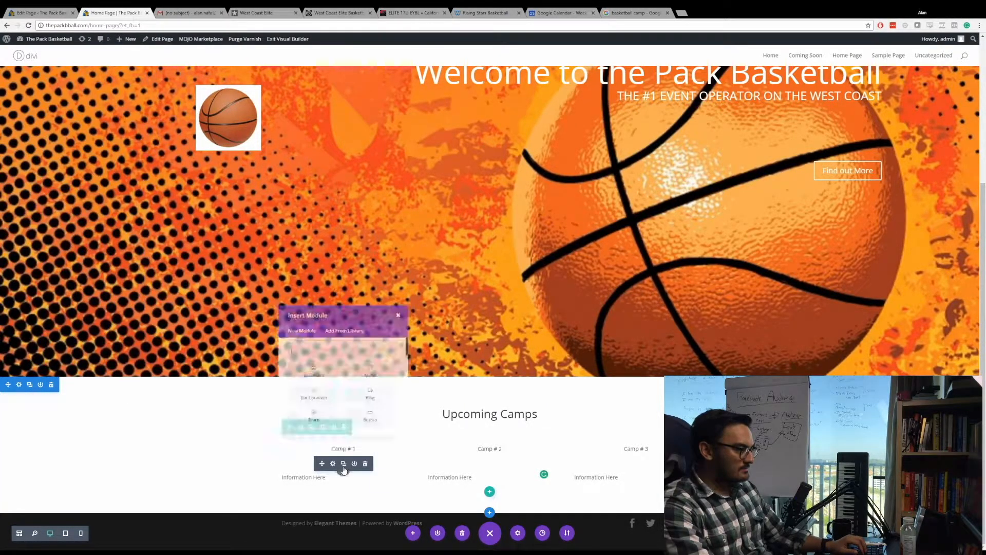
text(image)
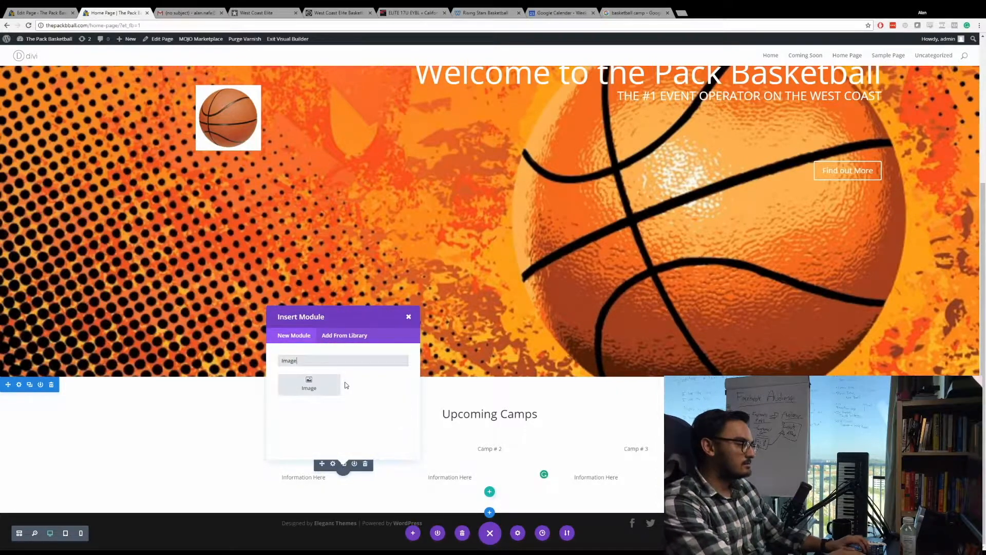
click(319, 385)
key(ctrl+v)
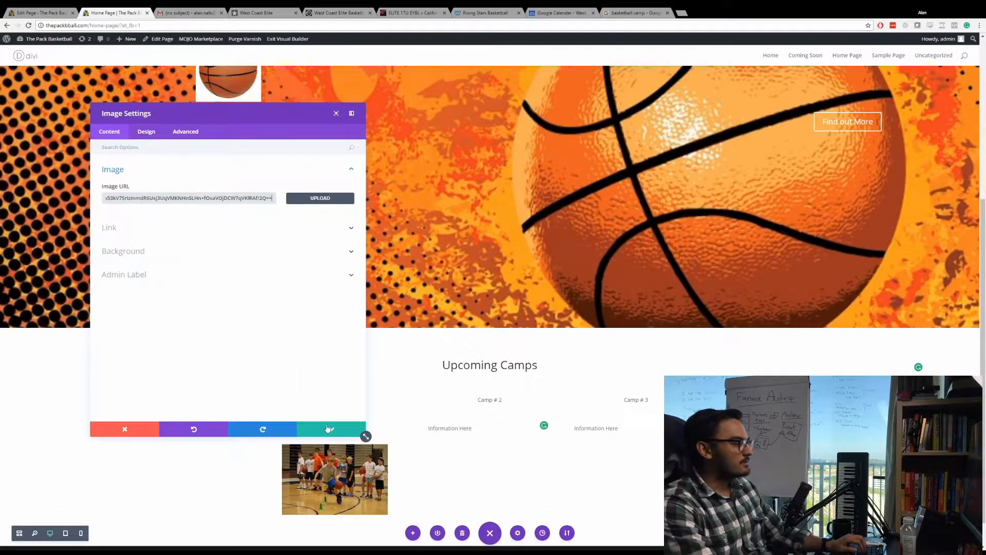
click(331, 429)
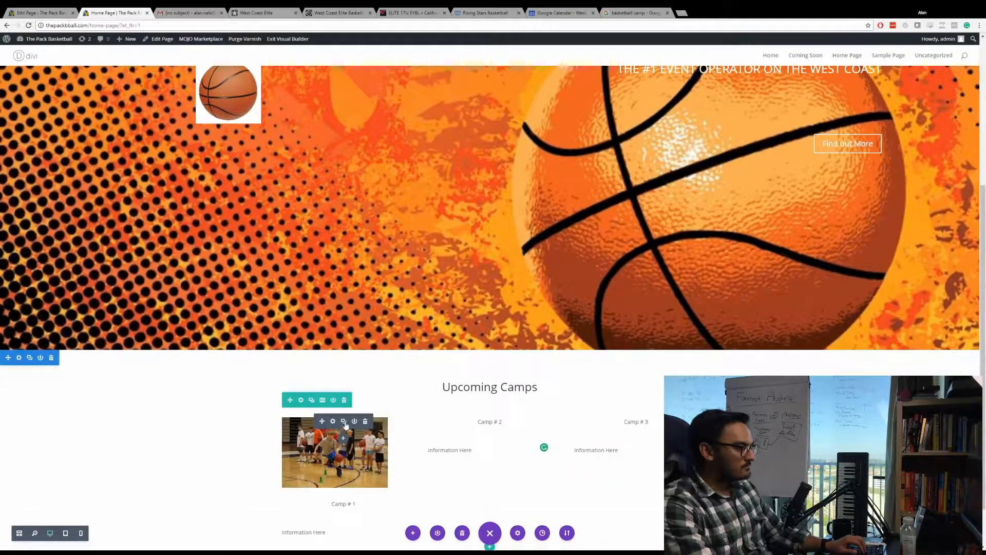
Duplicate the camp photo and place copies above the Camp # 2 and Camp # 3 texts.
click(344, 422)
scroll(342, 441, down, 1)
drag(323, 479, 495, 388)
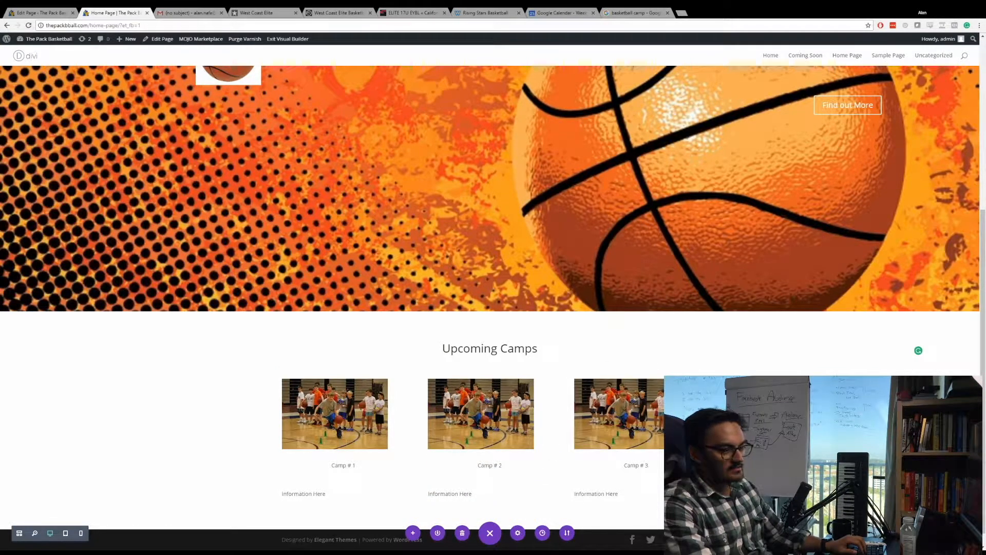
Below "Information Here" in the Camp # 1 text, add the lines "This camp will be hosted at this location:" and "The cost of this camp".
scroll(525, 409, down, 1)
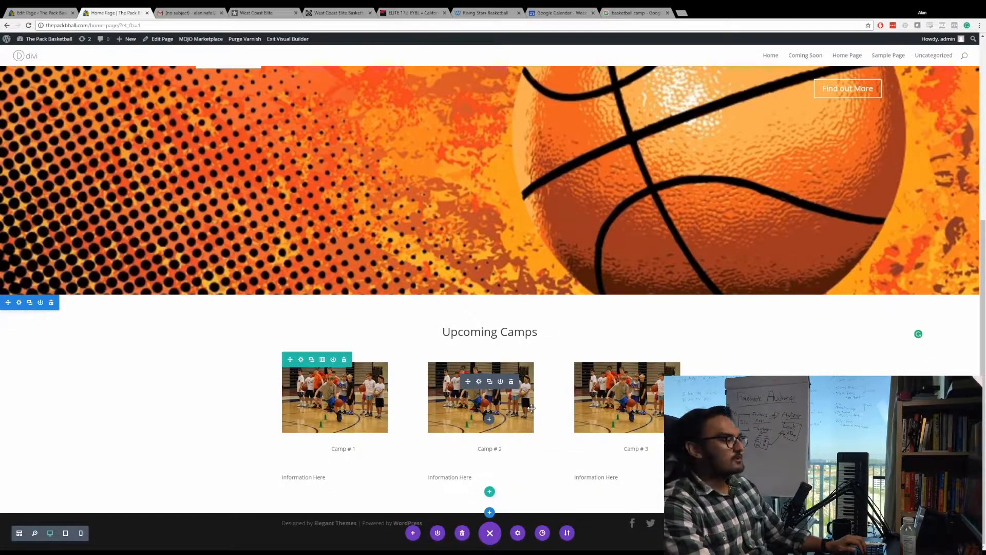
click(325, 482)
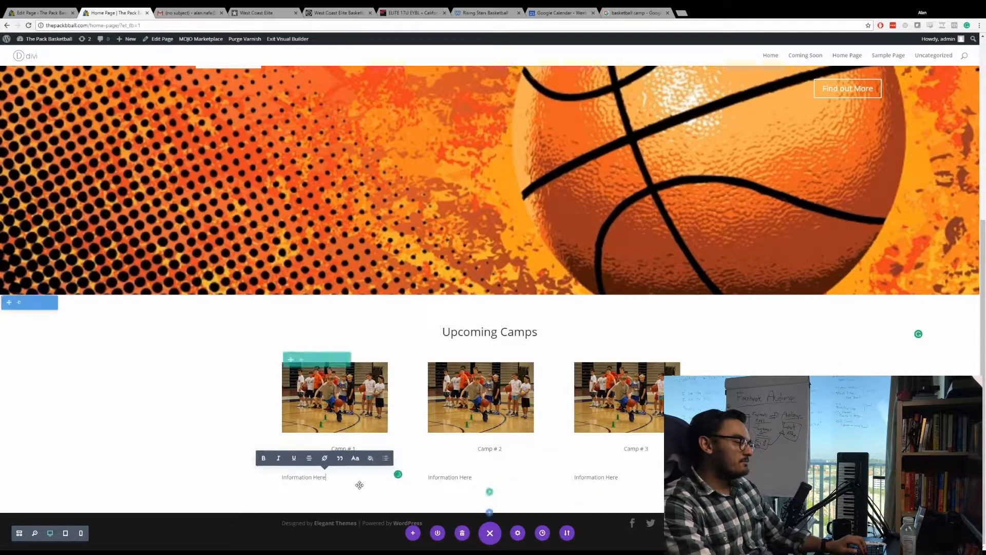
key(Return)
text(This camp)
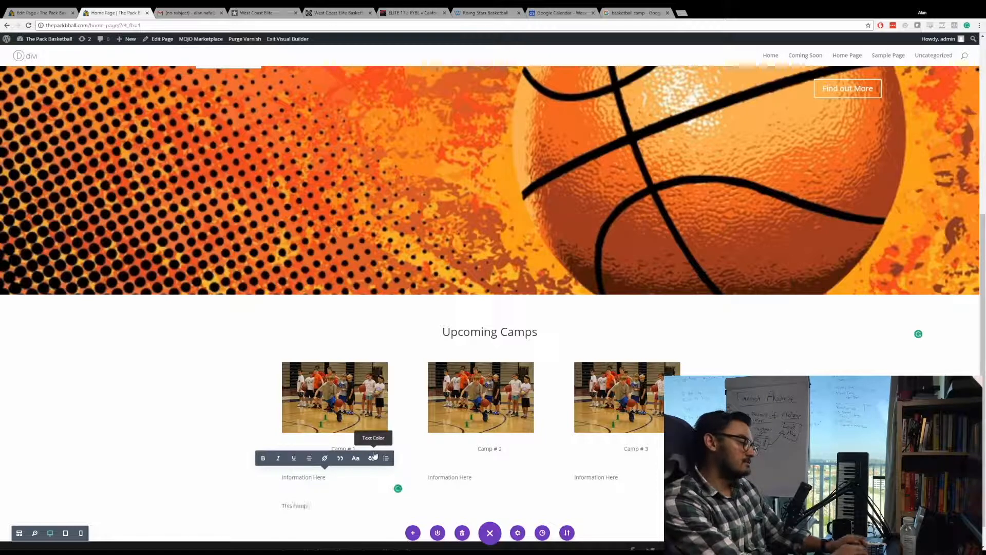
text( will be heldhosted at this location:)
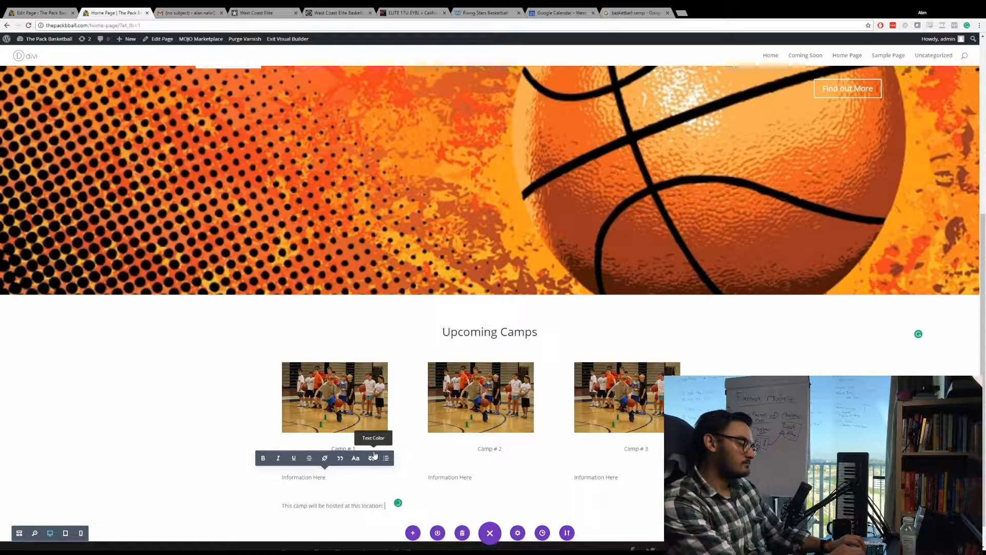
key(Return)
text(The cost of this camp)
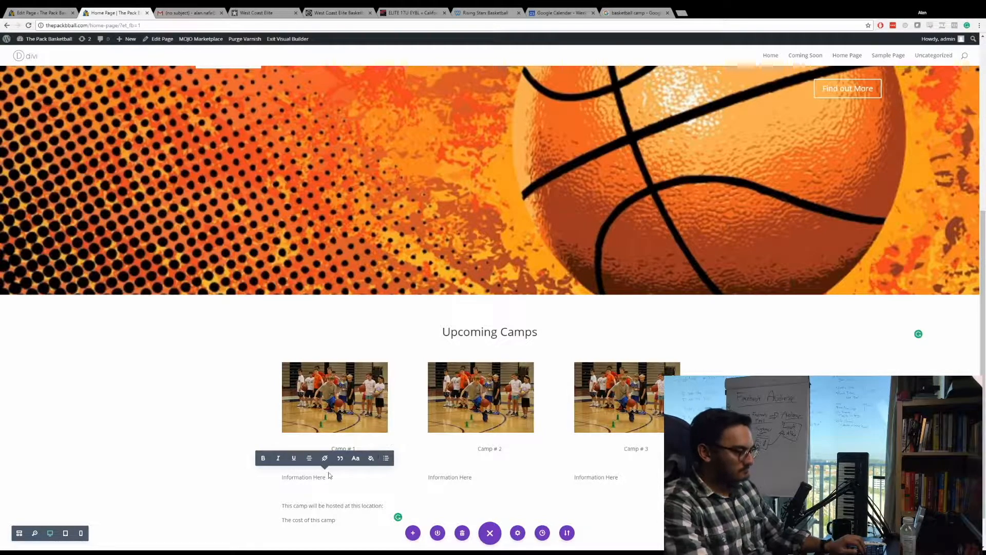
click(344, 522)
Review the home page from the fullscreen header down to the three camp columns.
scroll(392, 282, down, 1)
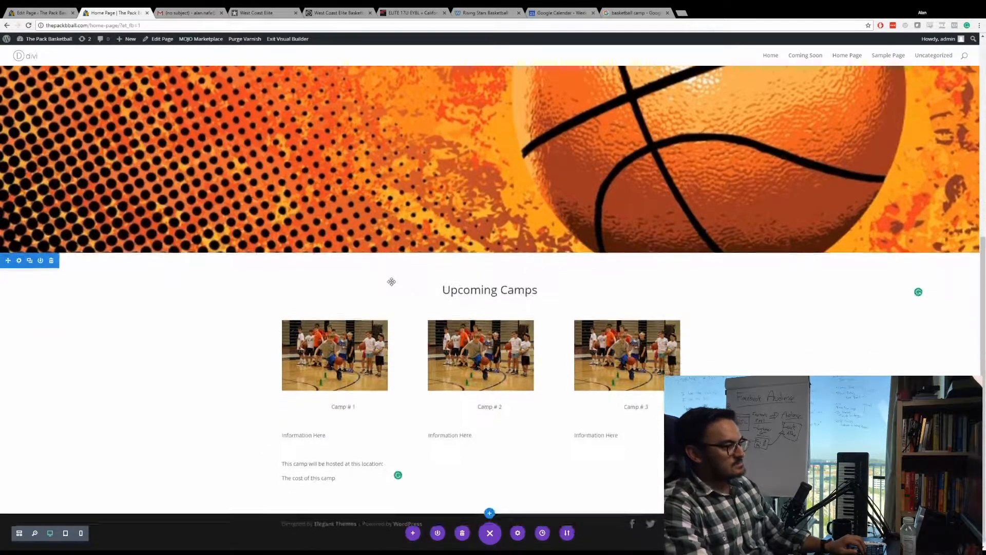
scroll(392, 282, up, 6)
scroll(731, 344, down, 5)
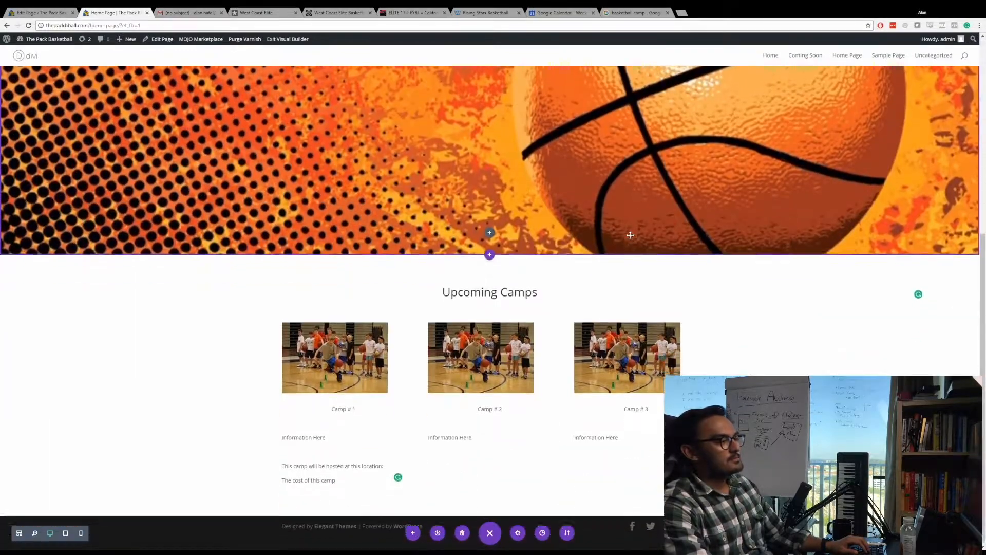
scroll(525, 365, up, 5)
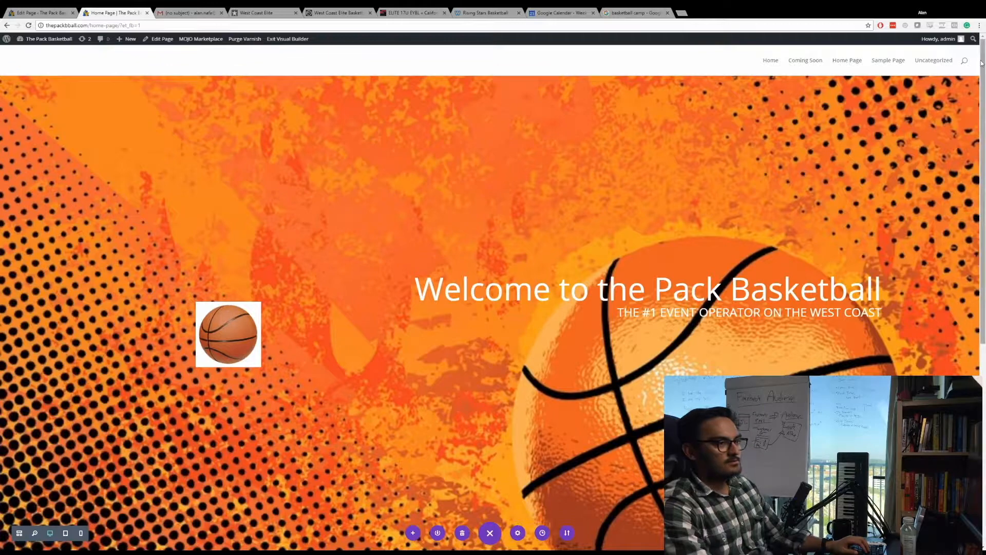
scroll(493, 308, down, 1)
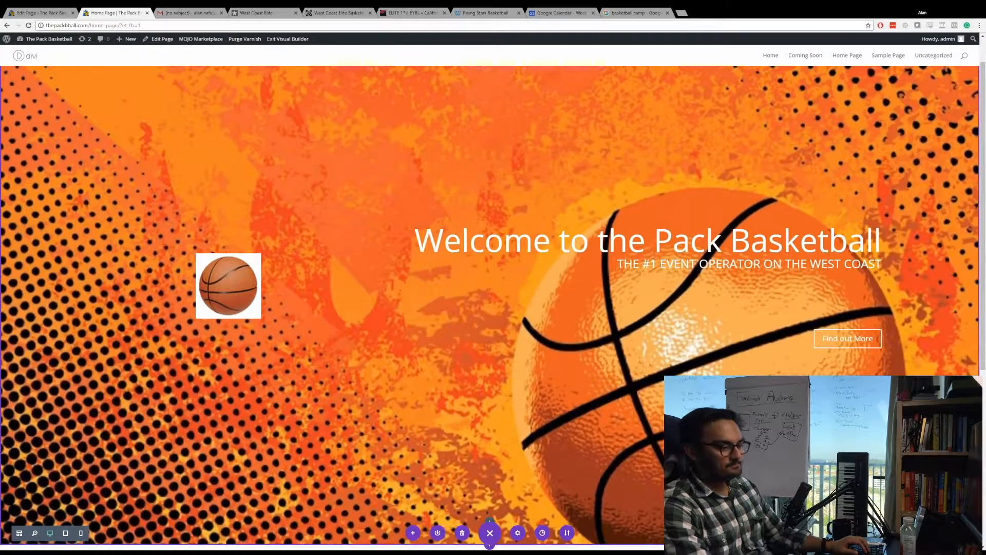
scroll(544, 338, down, 5)
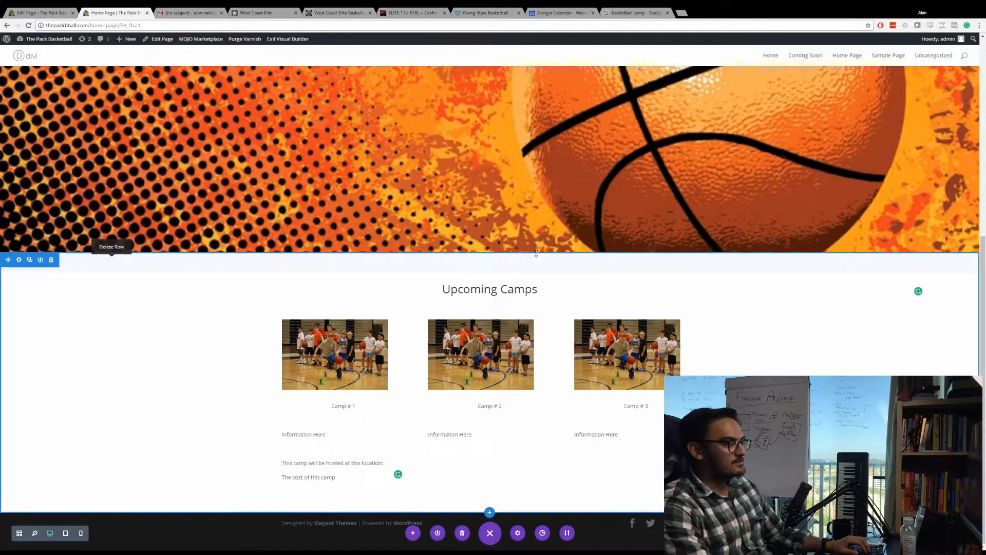
scroll(357, 346, up, 2)
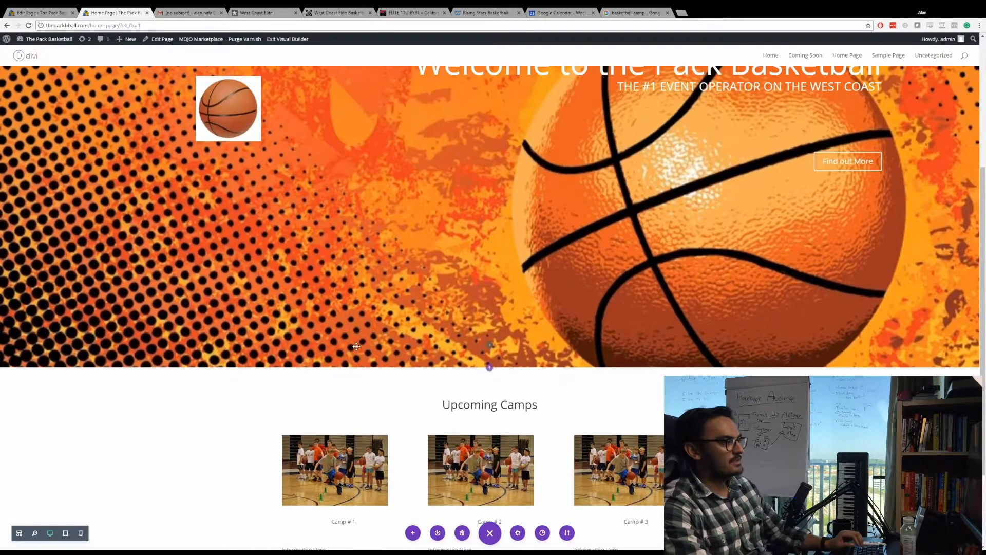
scroll(356, 346, up, 2)
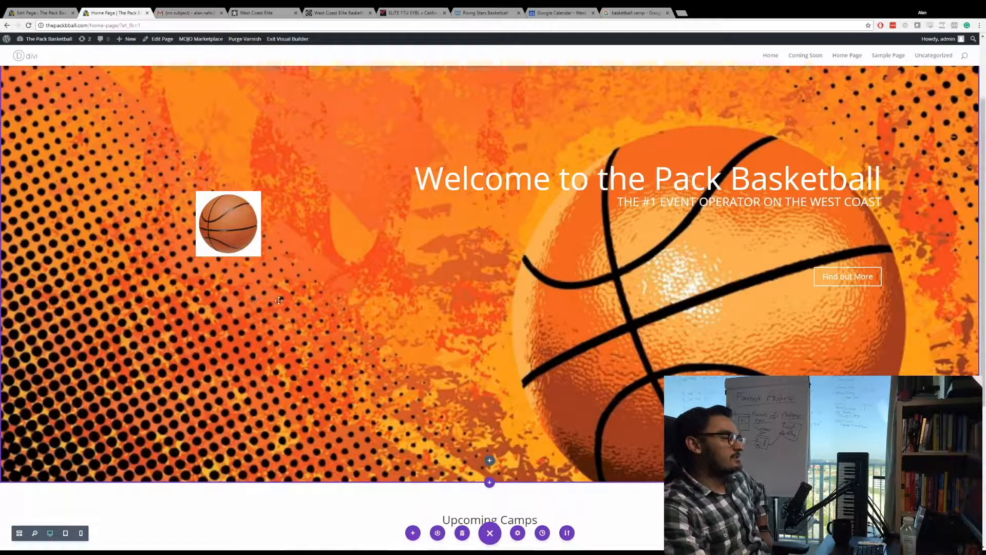
Add a regular section with a single-column row below the Upcoming Camps section.
scroll(307, 282, down, 4)
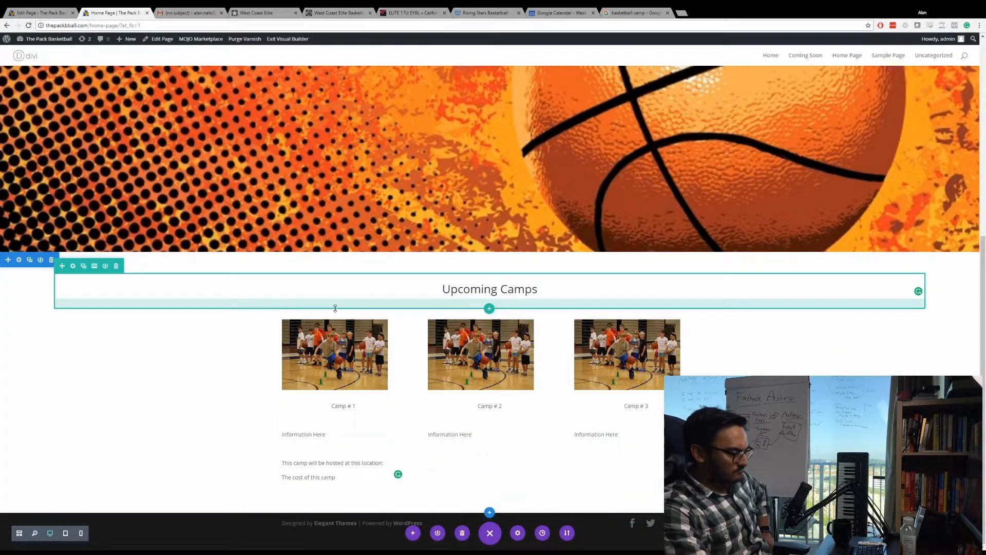
scroll(336, 308, up, 5)
scroll(336, 309, down, 5)
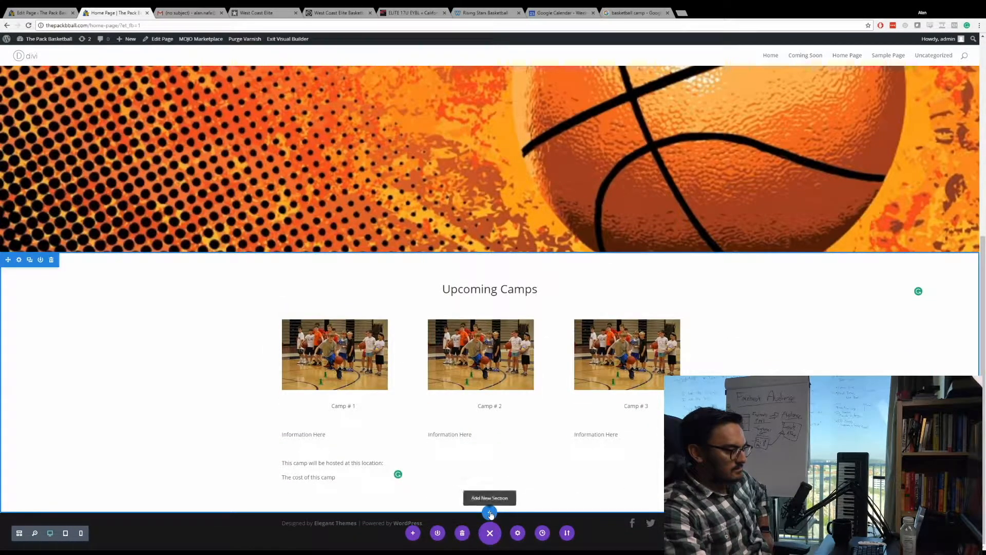
click(491, 513)
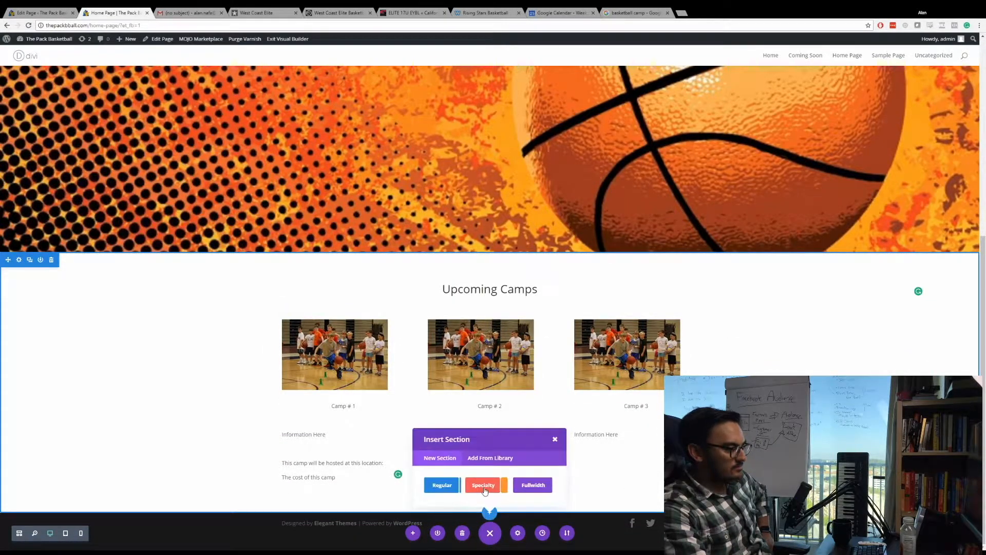
click(444, 485)
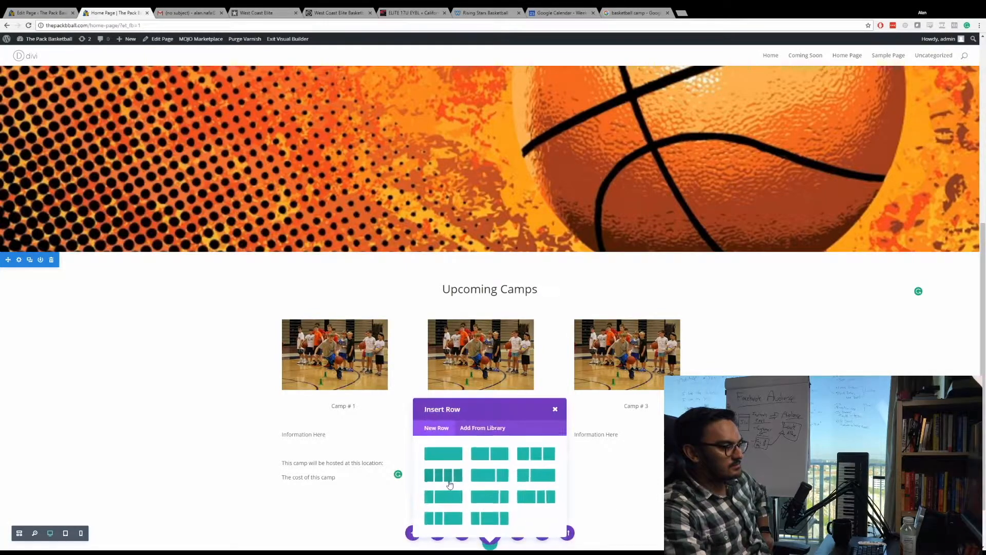
click(455, 455)
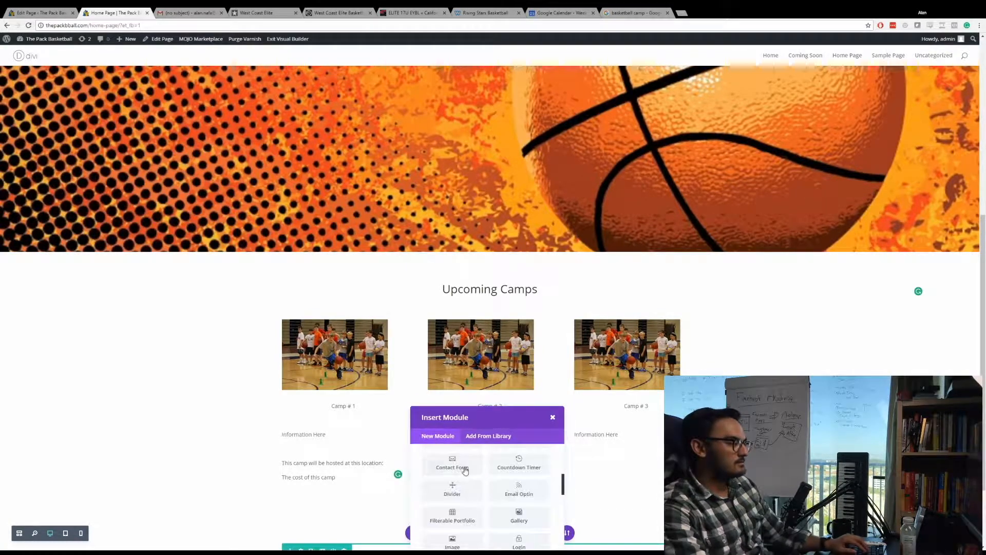
Insert a Text module in the new row with the content "Members" and save it.
text(Text)
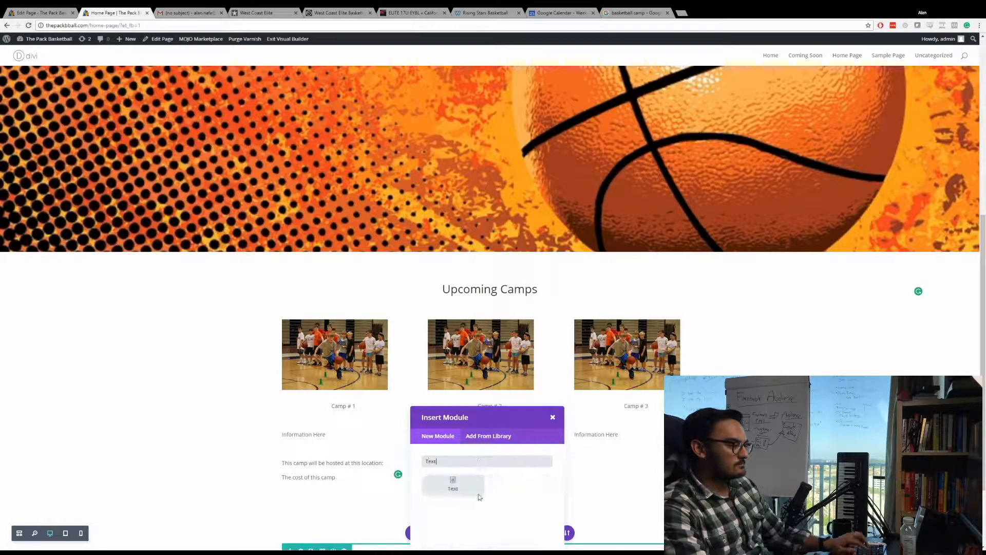
click(478, 494)
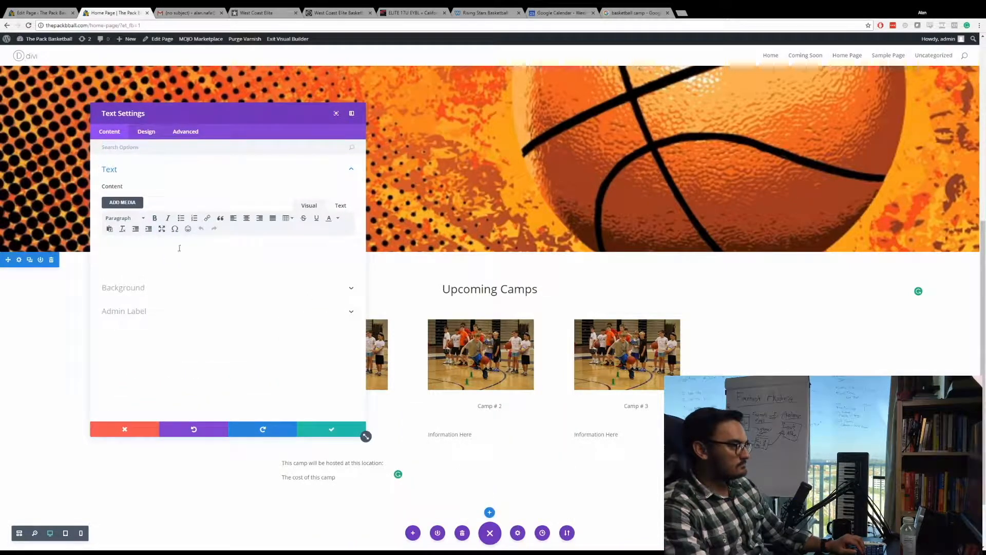
text(Members)
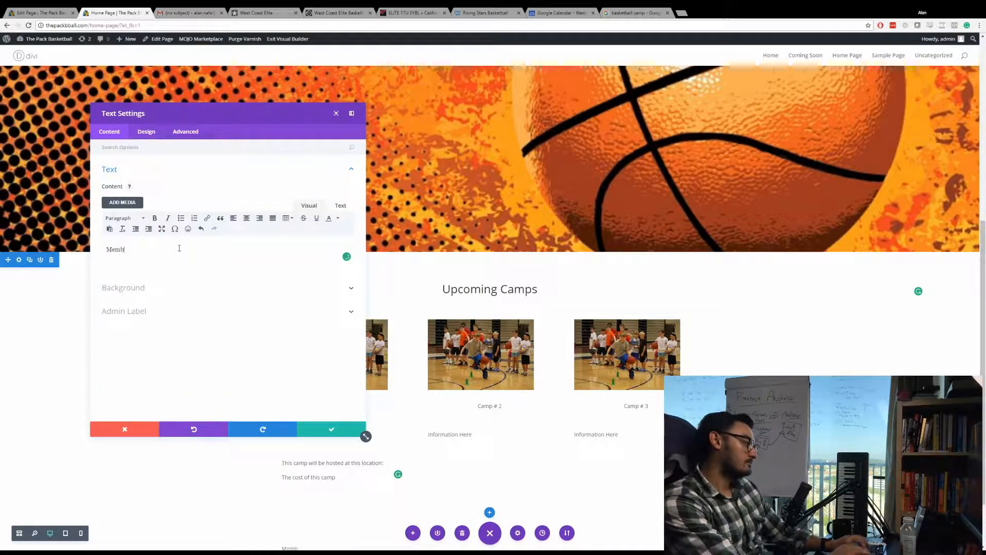
click(329, 433)
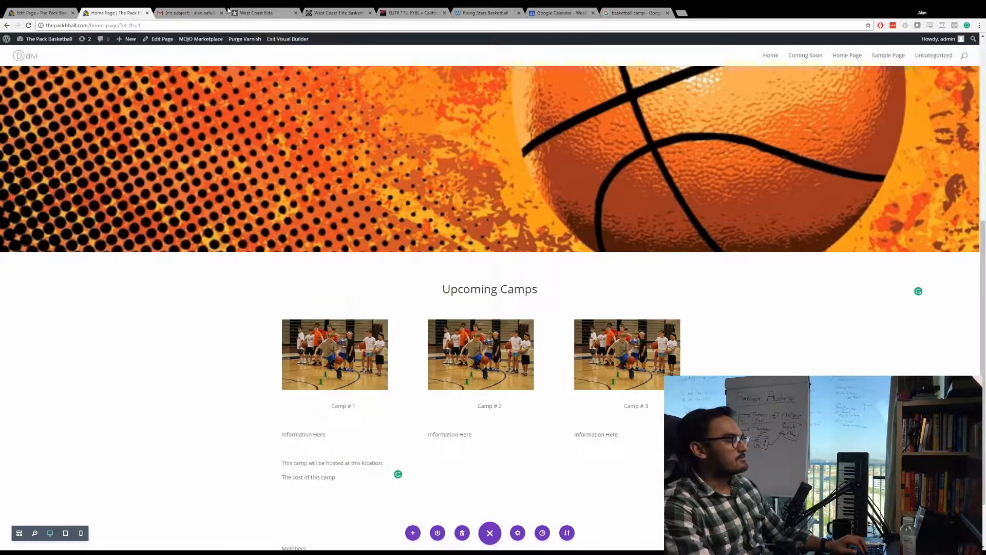
Switch to the West Coast Elite website and examine its home page down to the team roster tables.
click(261, 11)
scroll(290, 251, up, 3)
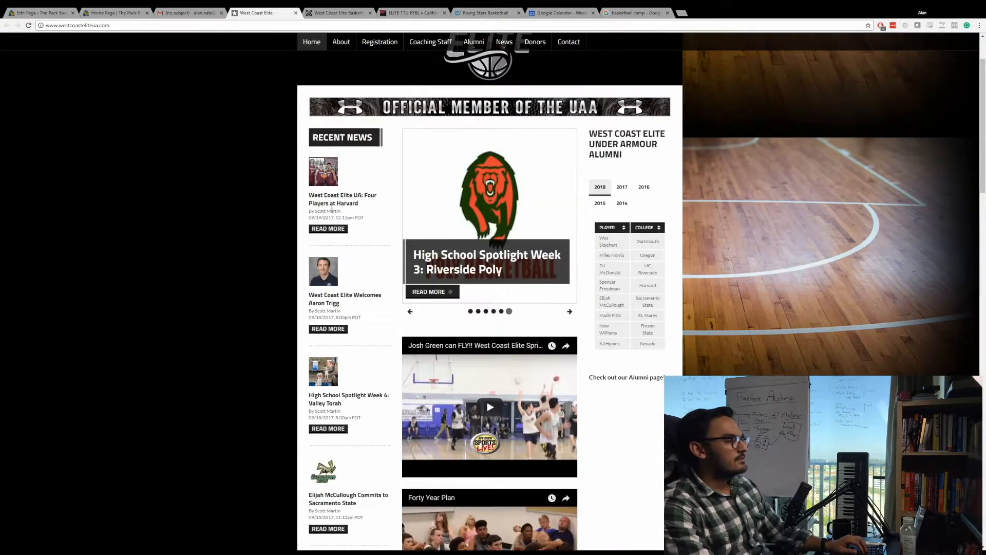
scroll(331, 148, down, 10)
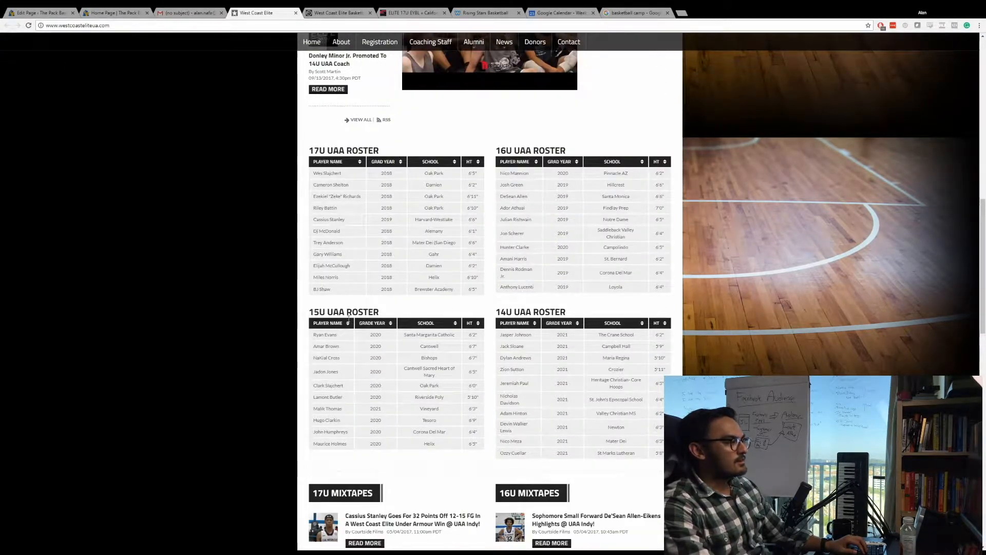
Return to The Pack Basketball home page and replace the "Members" text with "Roster".
click(114, 13)
scroll(497, 456, down, 2)
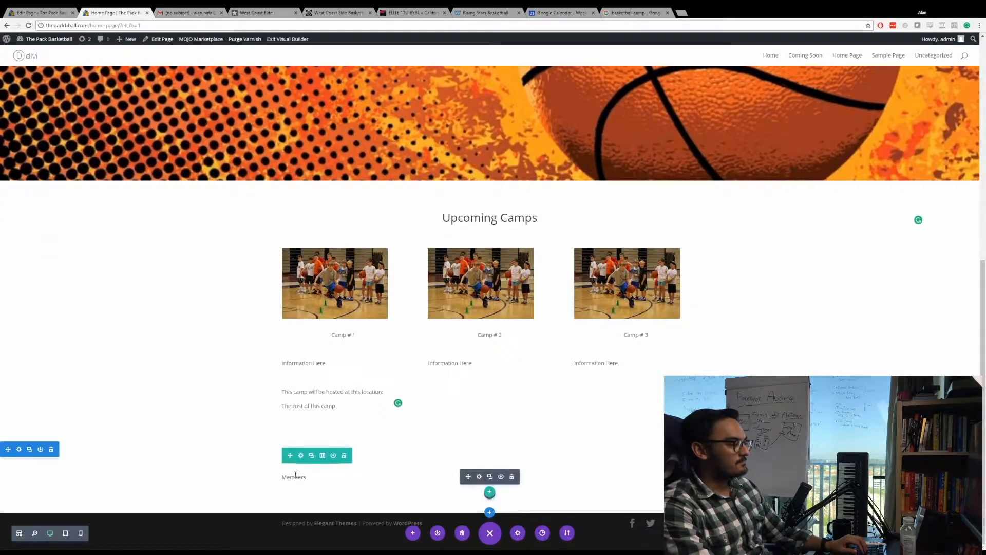
click(368, 475)
key(ctrl+a)
text(Roster)
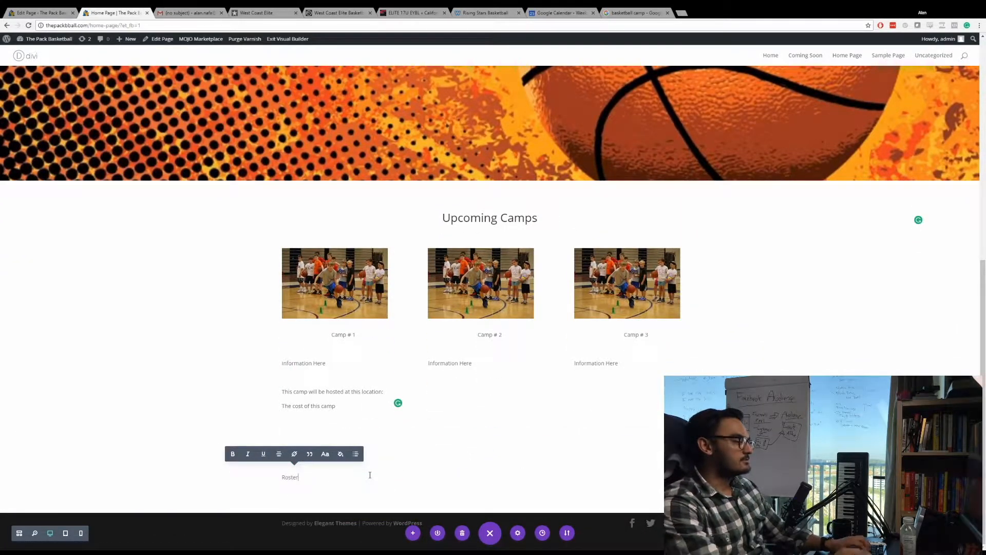
click(407, 484)
click(311, 476)
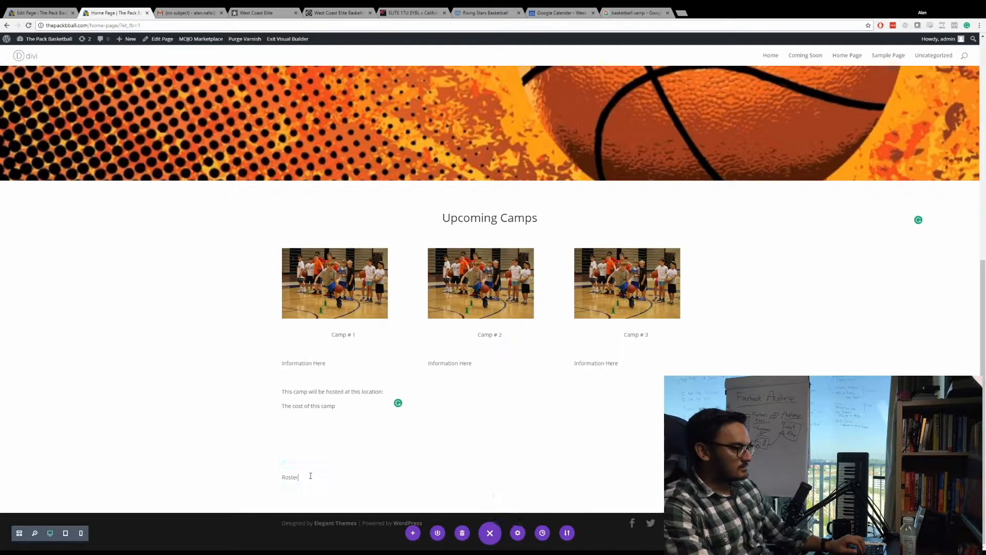
click(330, 495)
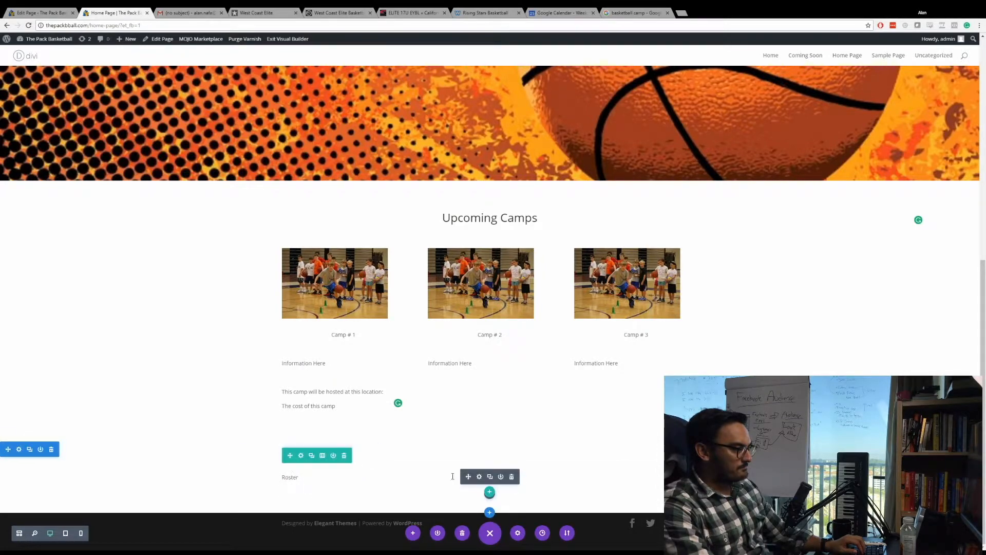
Format the Roster text as Heading 1, center it and set its text color to Light.
click(480, 477)
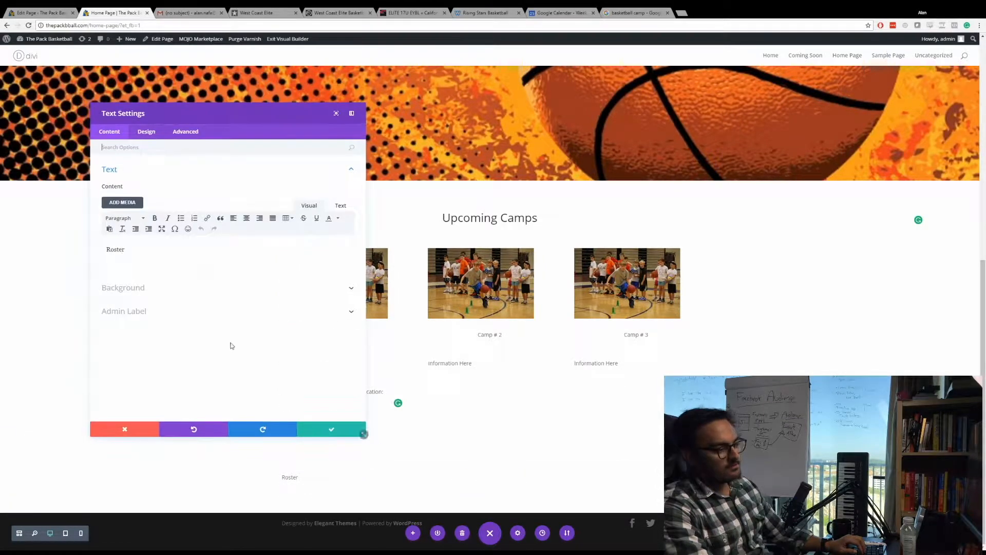
click(124, 217)
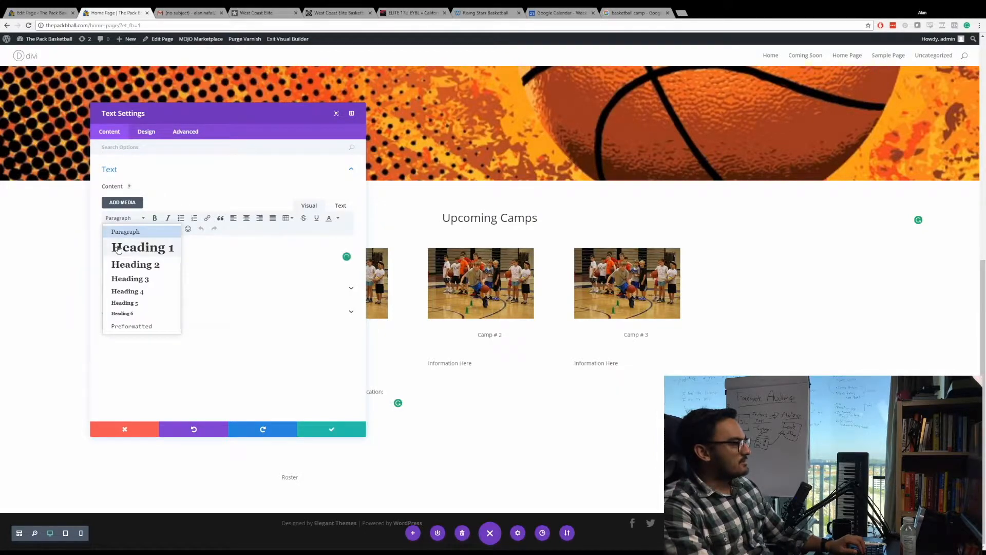
click(129, 248)
click(146, 133)
click(146, 173)
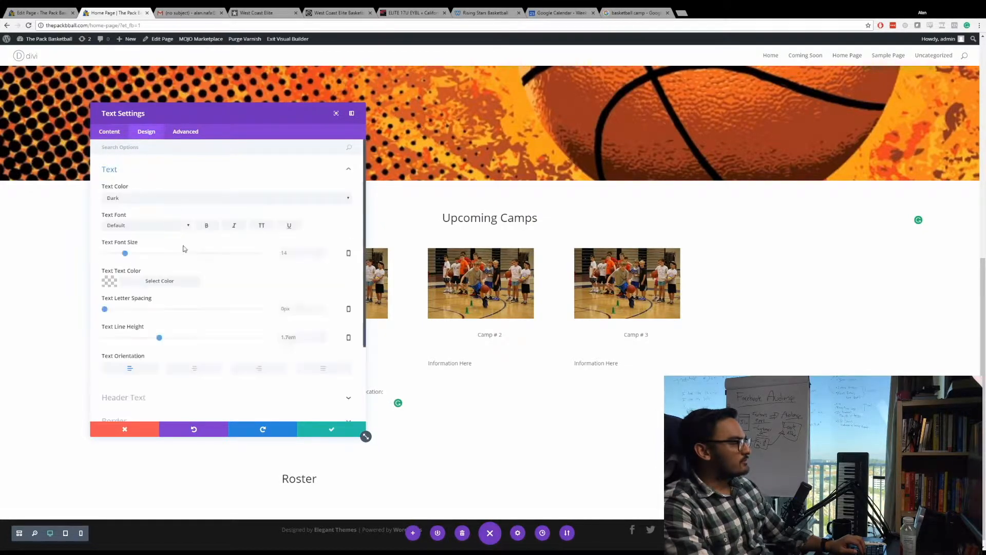
click(196, 368)
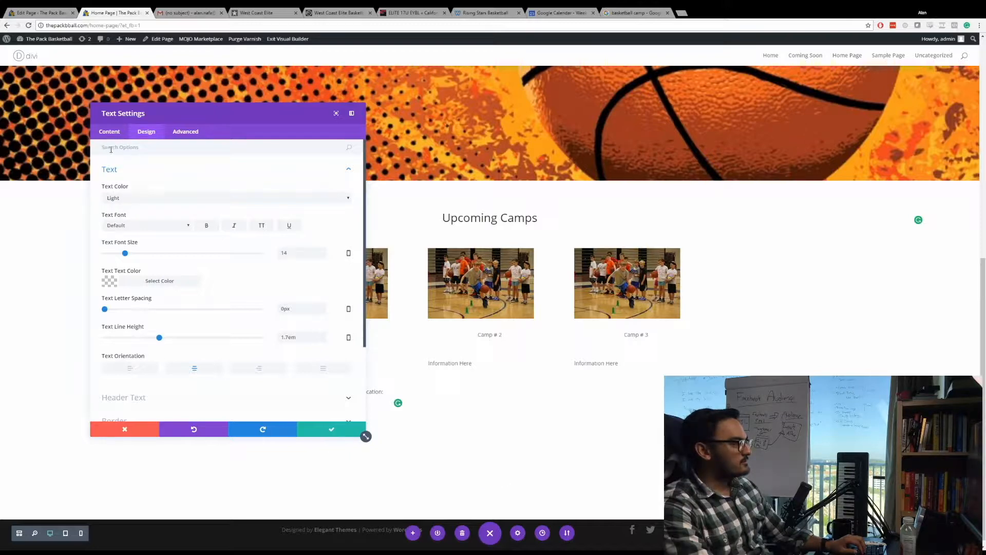
Give the Roster text module a black background color and save its settings.
click(105, 133)
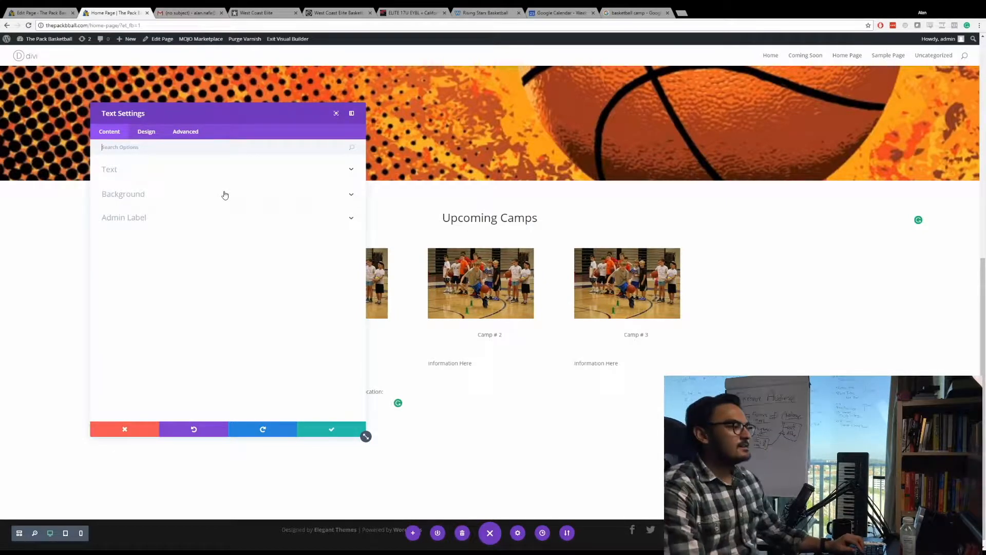
click(225, 195)
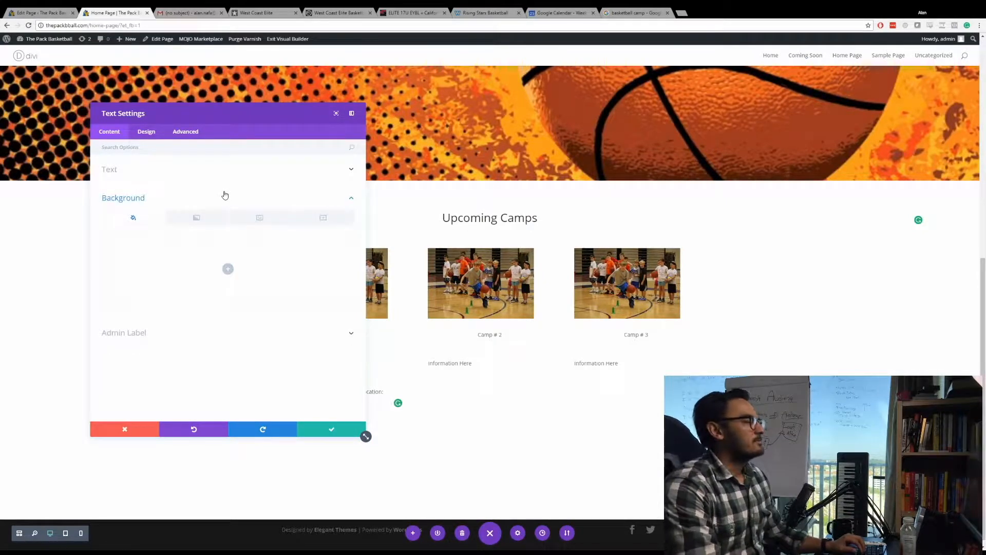
click(228, 269)
click(177, 307)
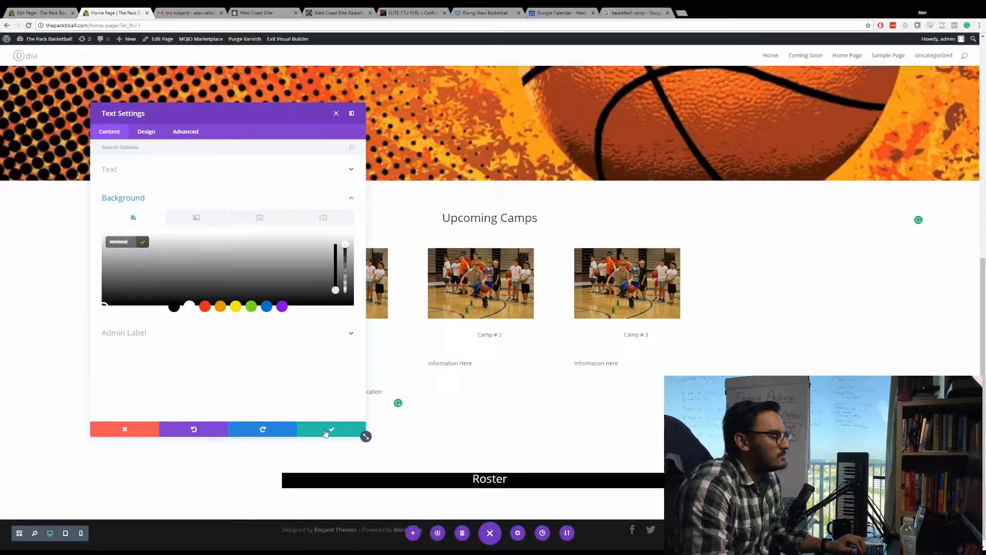
click(329, 430)
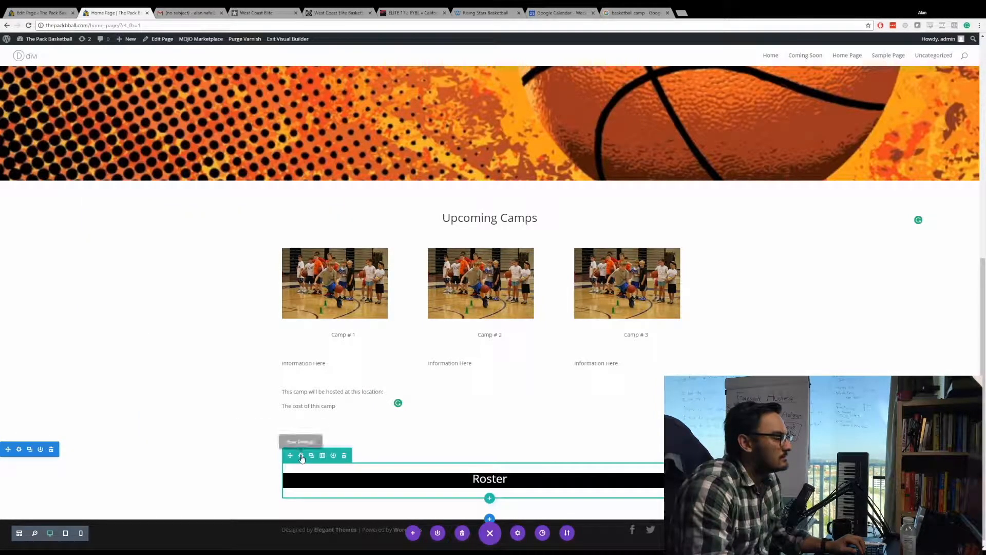
Set the Roster row's background color to black and make the row fullwidth.
click(301, 457)
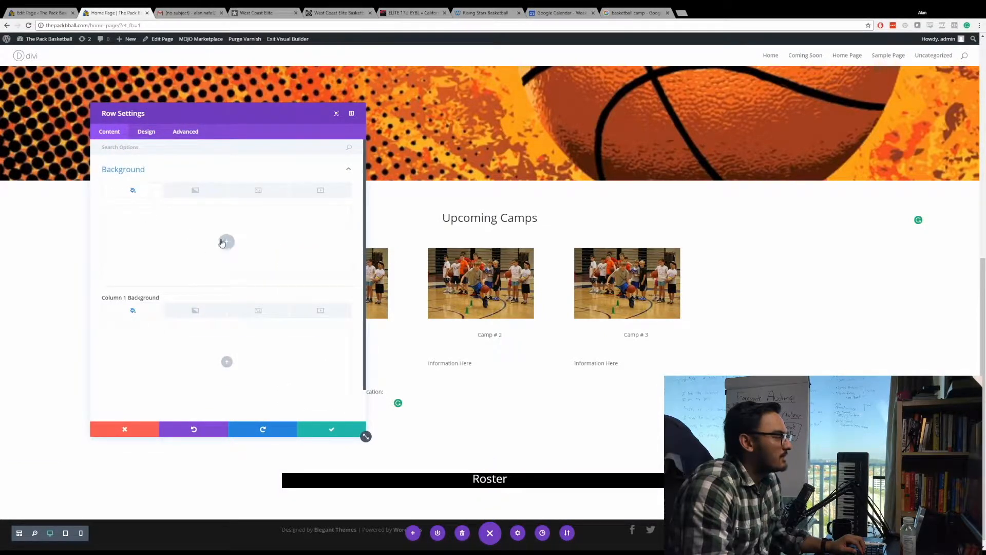
click(227, 241)
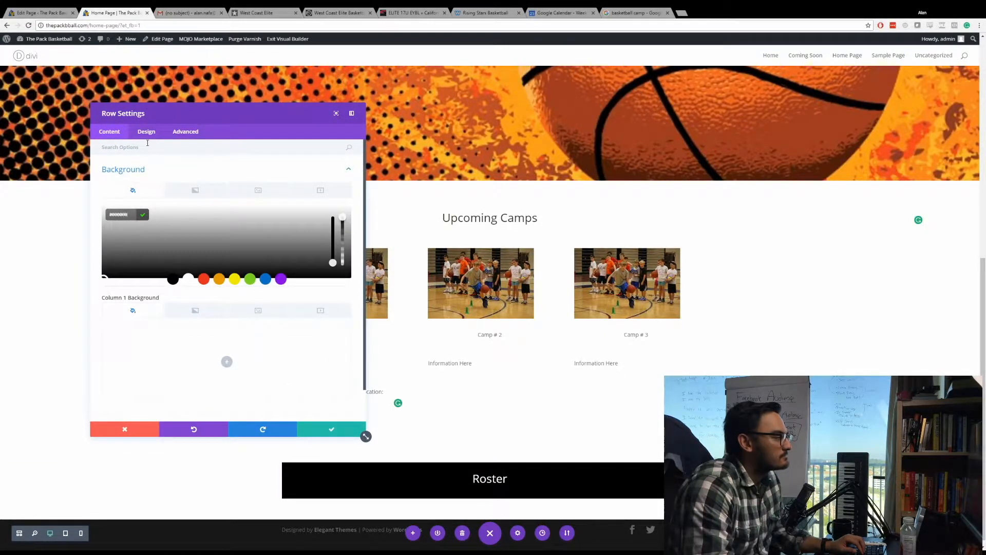
click(147, 132)
click(135, 230)
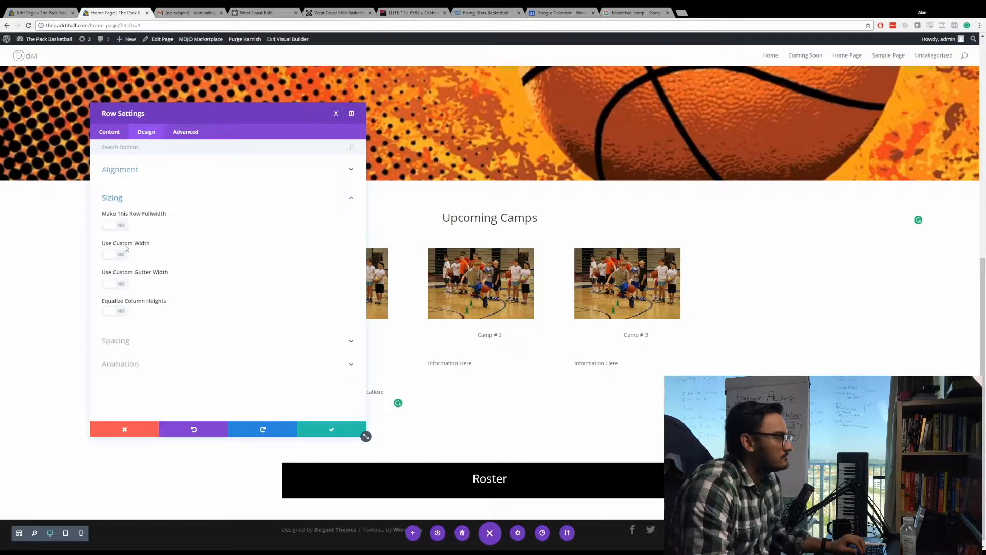
click(118, 226)
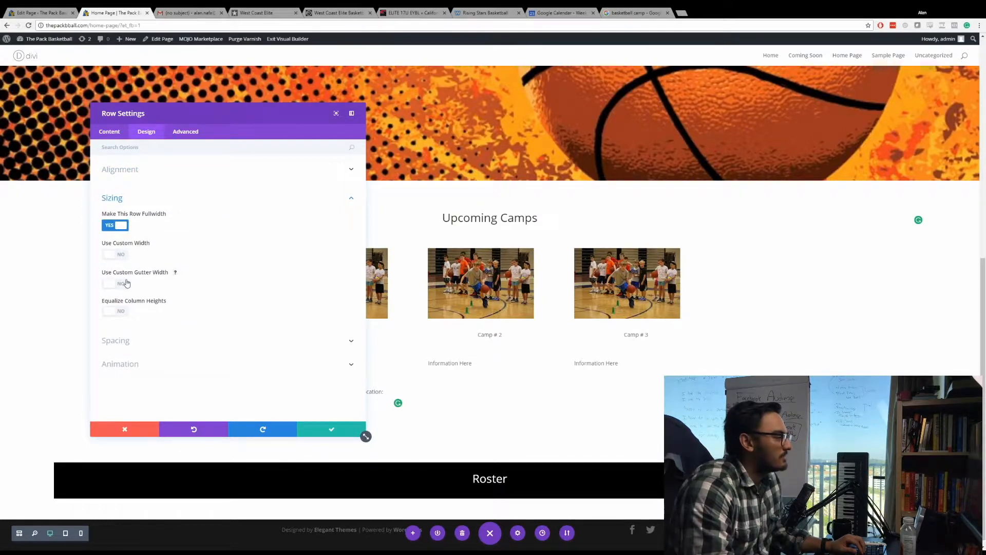
click(115, 255)
drag(120, 288, 148, 292)
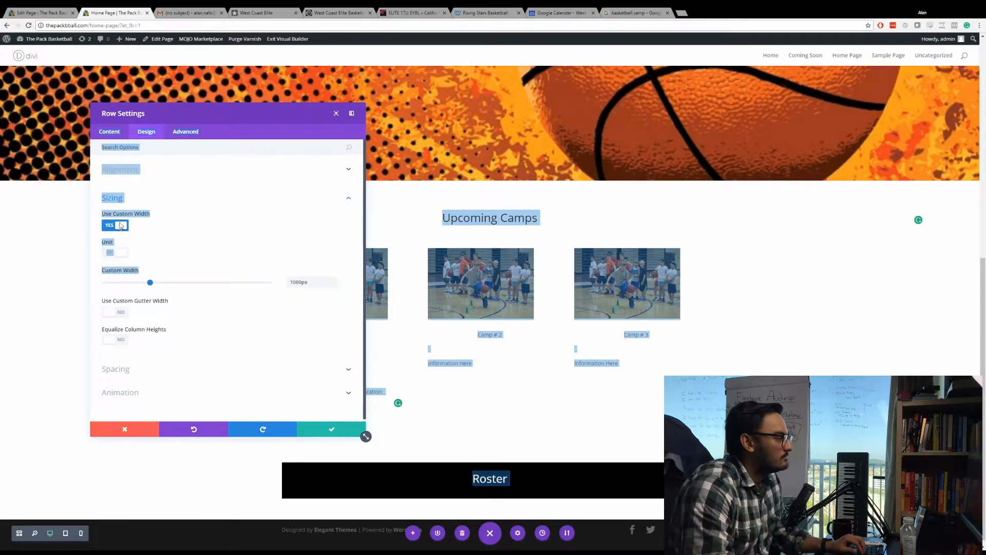
click(121, 225)
Enable a custom gutter width for the Roster row, set it to 1 and save the row settings.
click(117, 285)
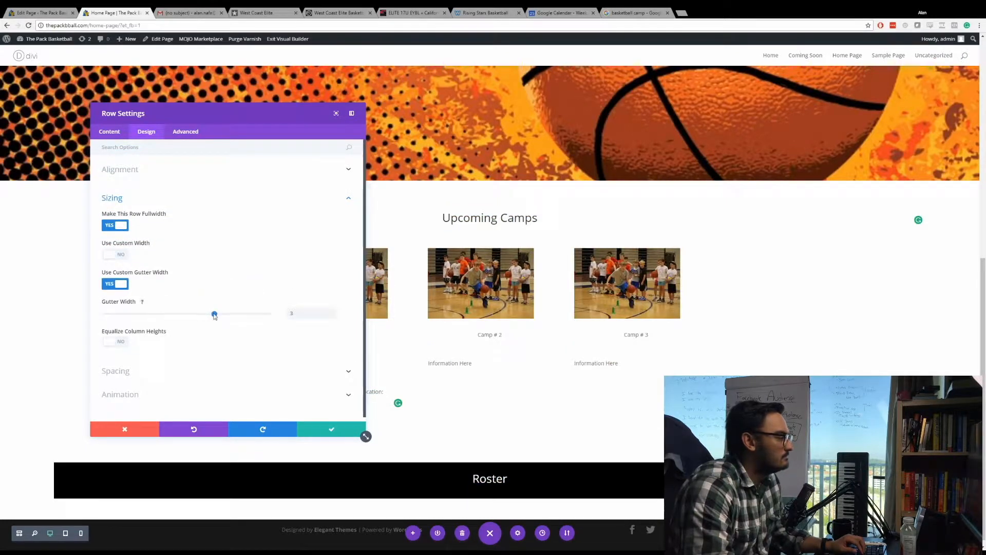
drag(215, 314, 63, 312)
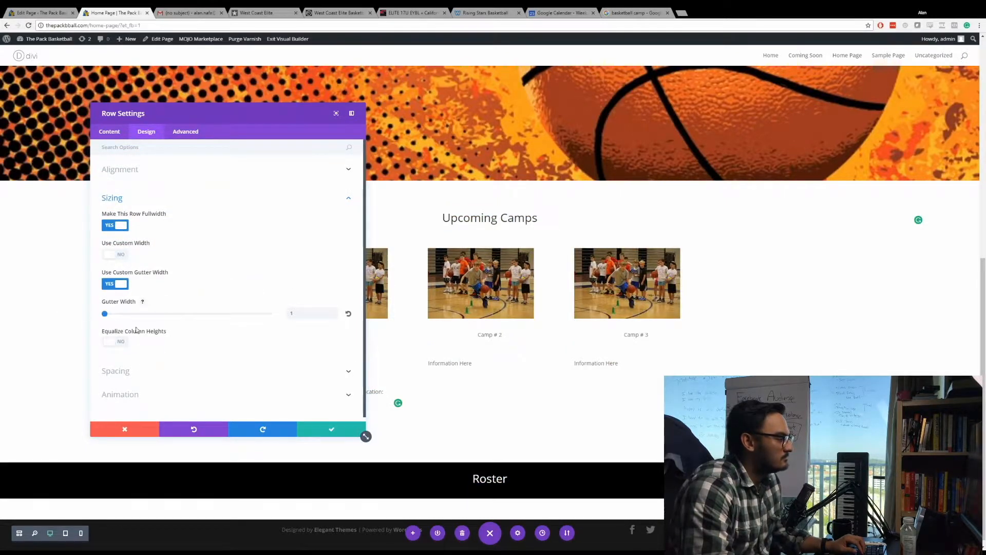
click(322, 430)
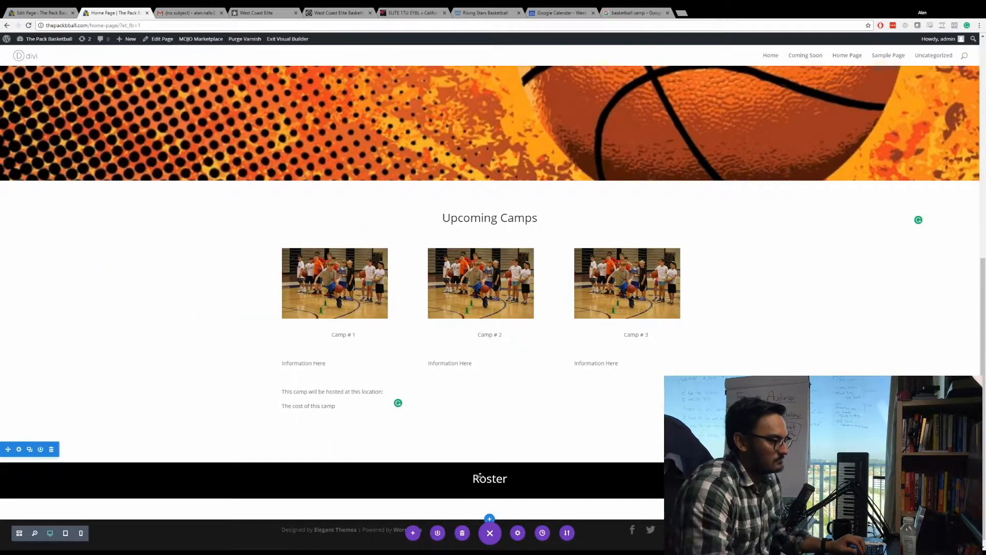
Switch to Google Images and search for "dark background".
click(652, 12)
scroll(206, 59, up, 1)
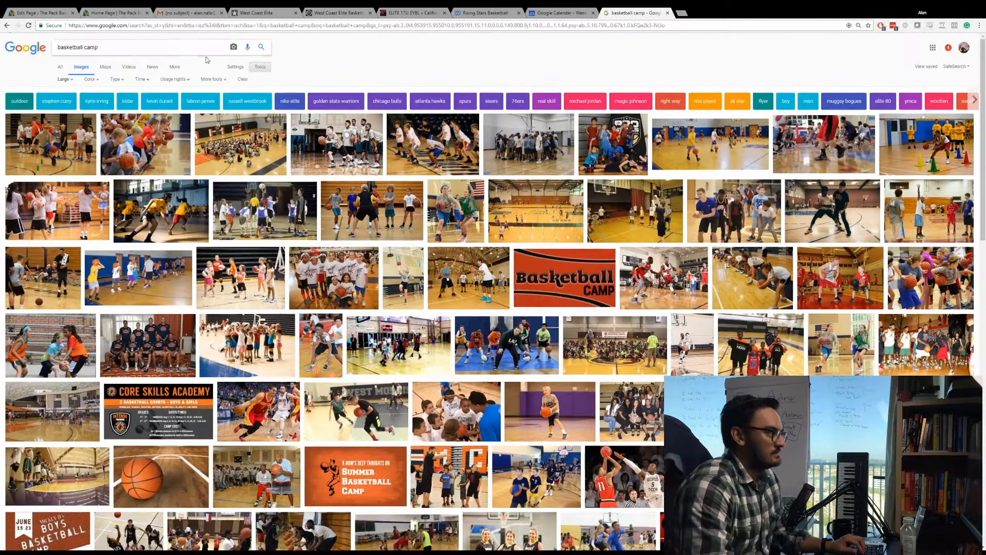
key(ctrl+a)
text(d)
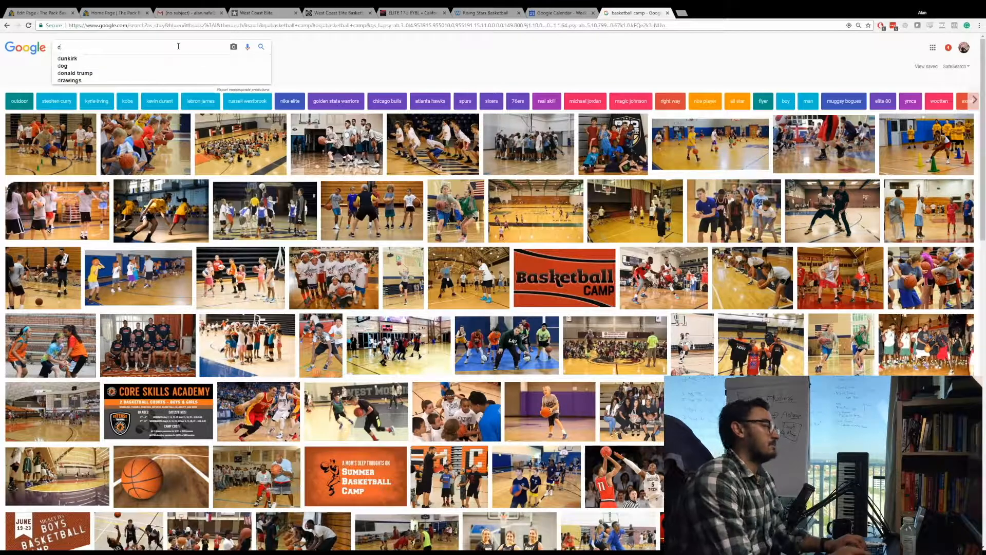
text(ark background)
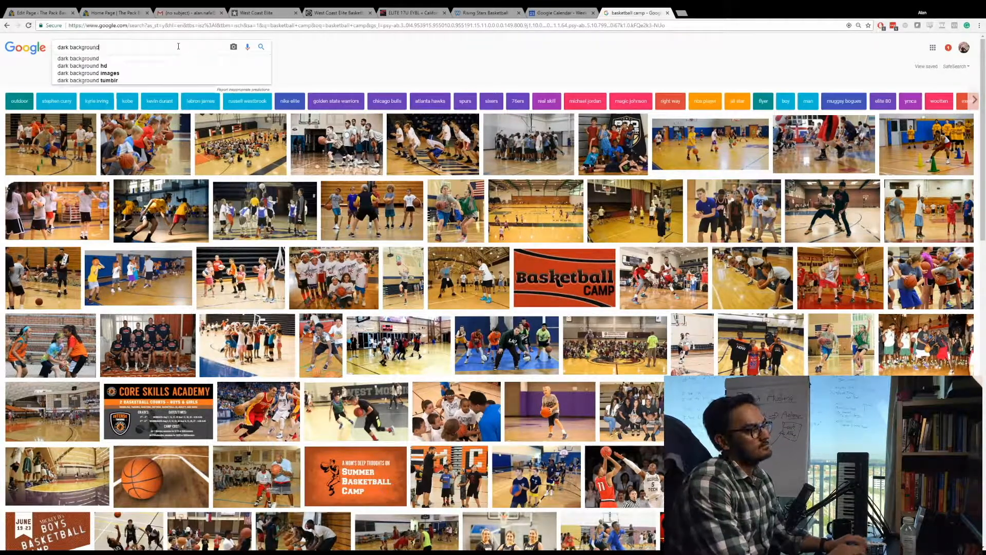
key(Return)
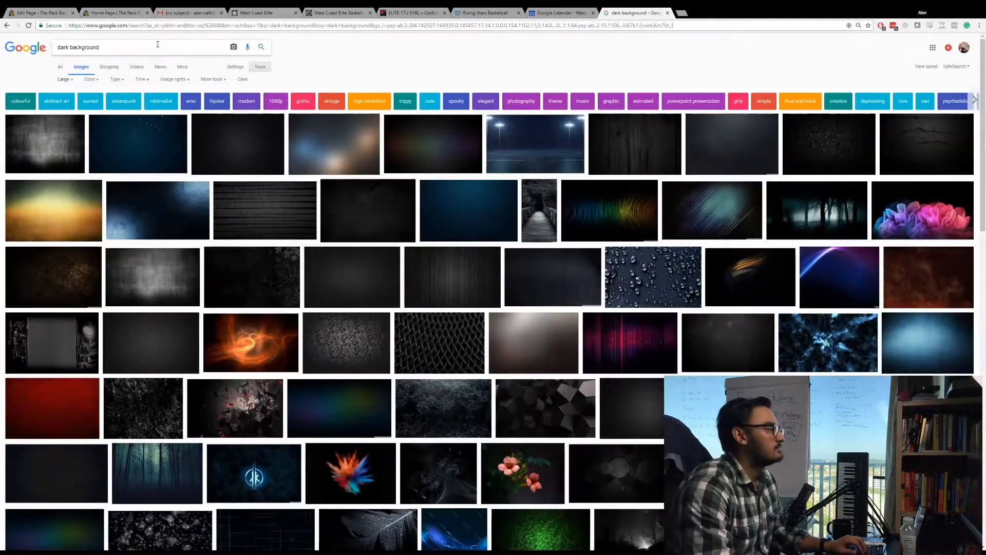
Search Google Images for "dark background texture design" and copy the full-size image address of the dark block-pattern texture.
text(texture design)
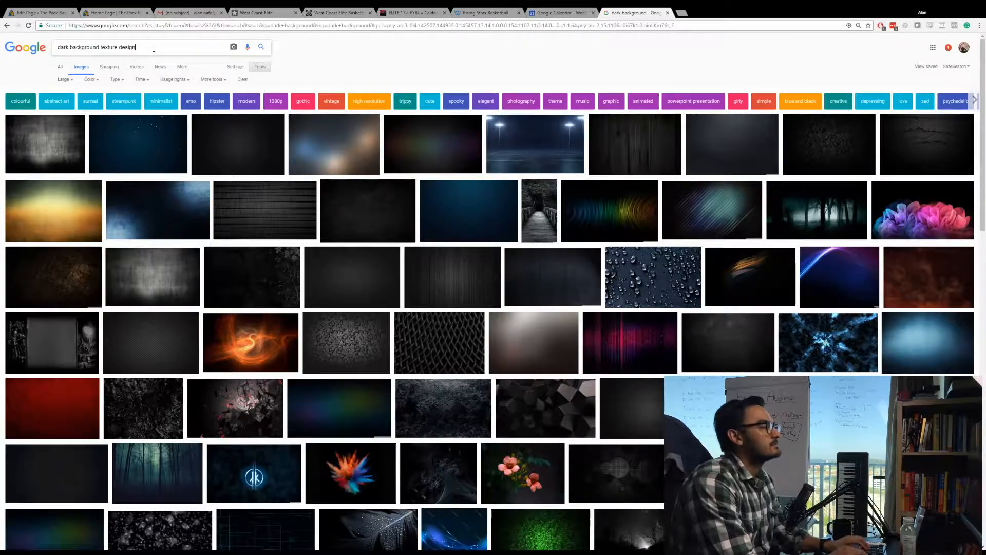
key(Return)
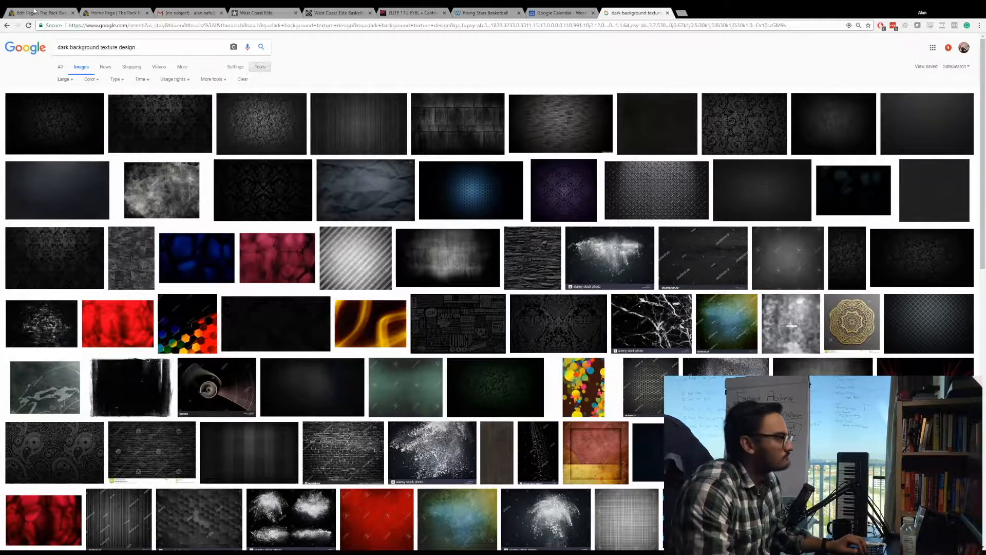
click(378, 120)
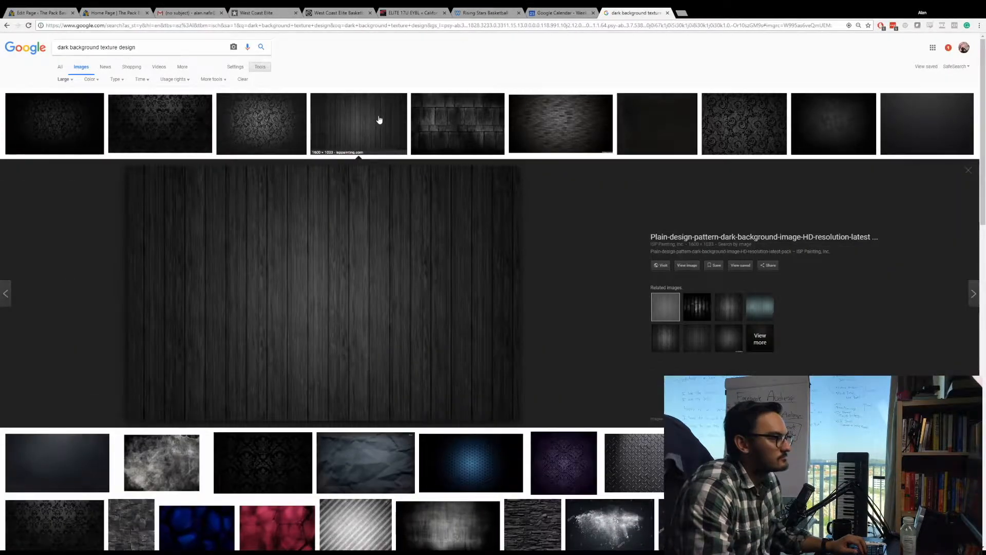
click(463, 126)
click(687, 264)
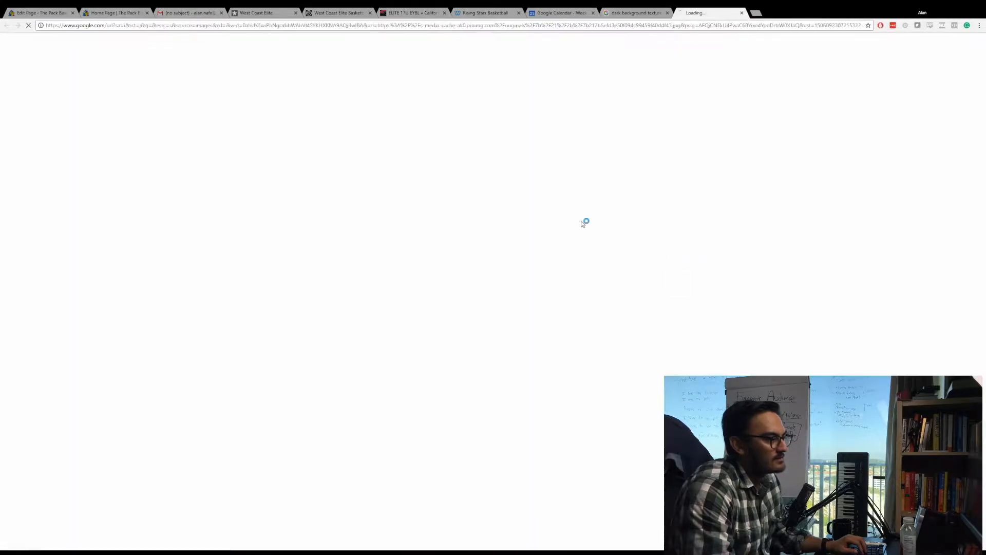
click(177, 26)
key(ctrl+w)
Return to the home page builder, set the Roster section's background image from the copied image URL, and save the section settings.
click(67, 10)
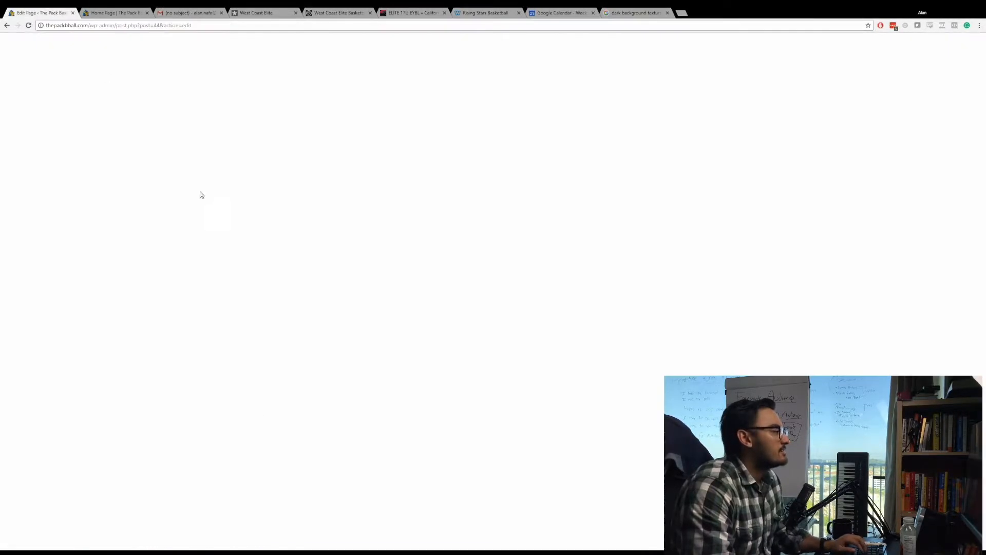
click(97, 11)
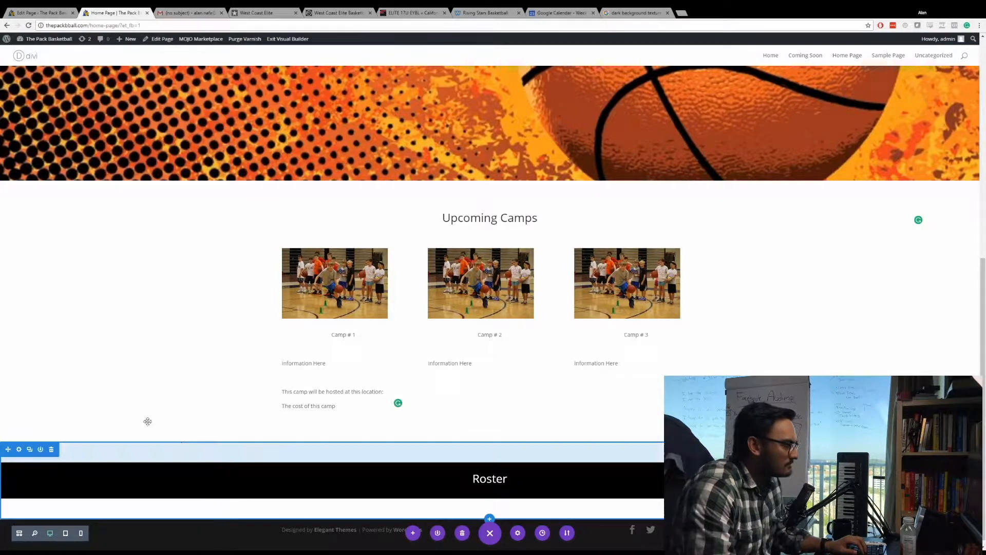
click(18, 448)
click(164, 171)
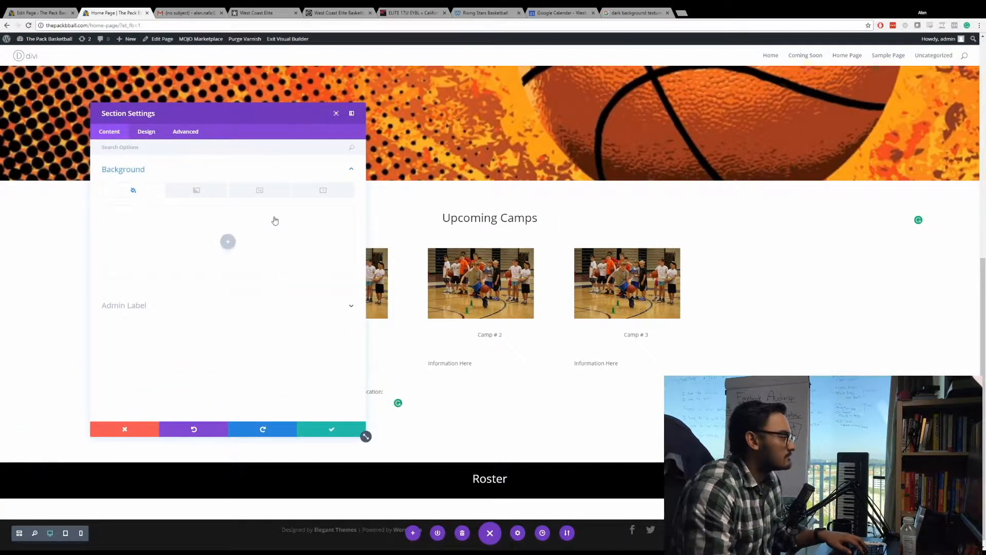
click(259, 189)
click(226, 242)
click(39, 74)
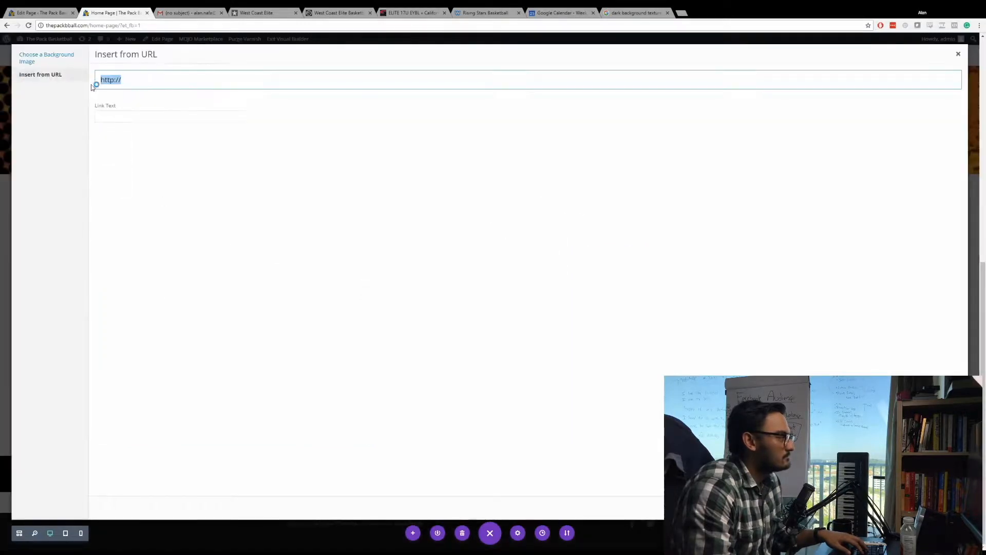
text(https://i.pinimg.com/originals/7b/21/2b/7b212b5efd3e50f094c99459f40ddf43.jpg)
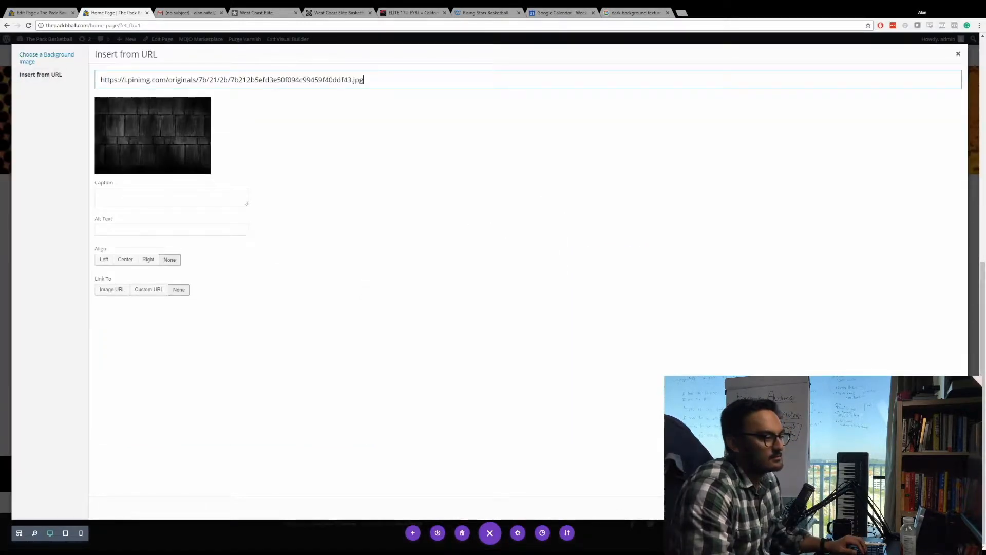
key(Return)
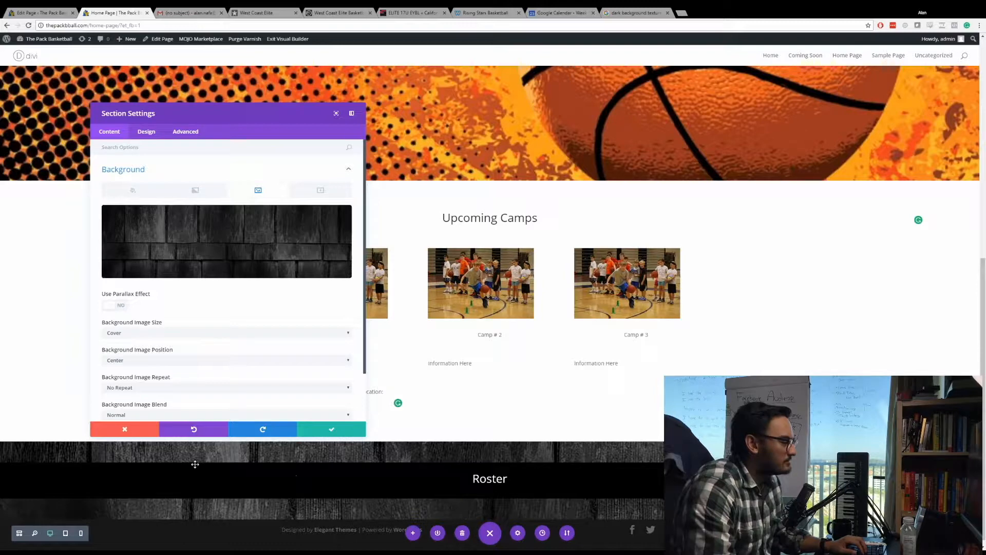
scroll(342, 430, down, 3)
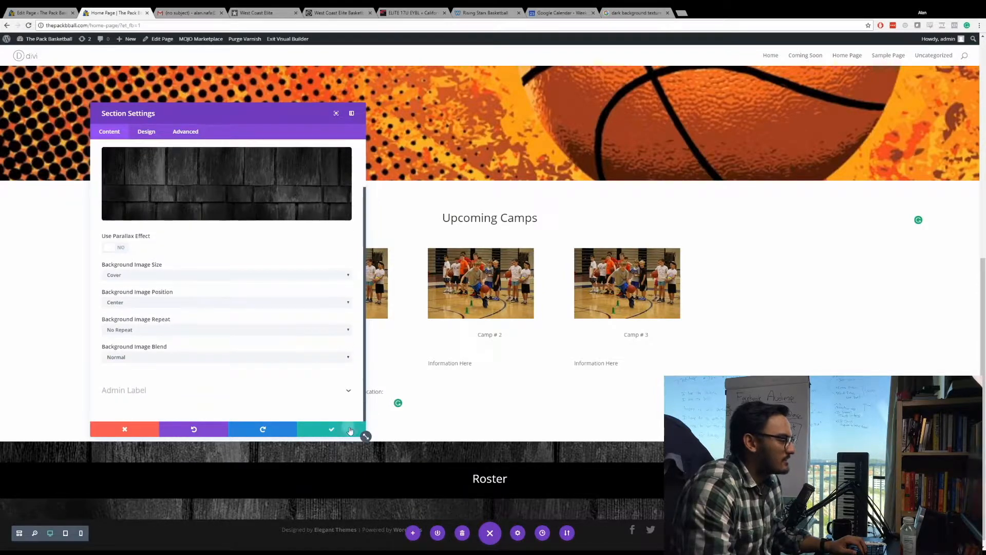
click(342, 431)
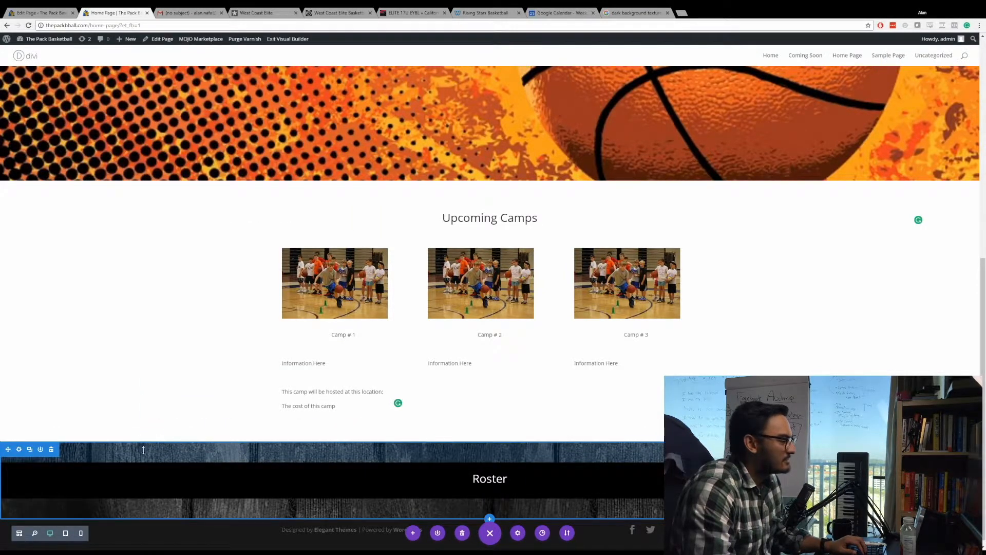
Remove the black background color from the Roster row and save the row settings.
click(18, 456)
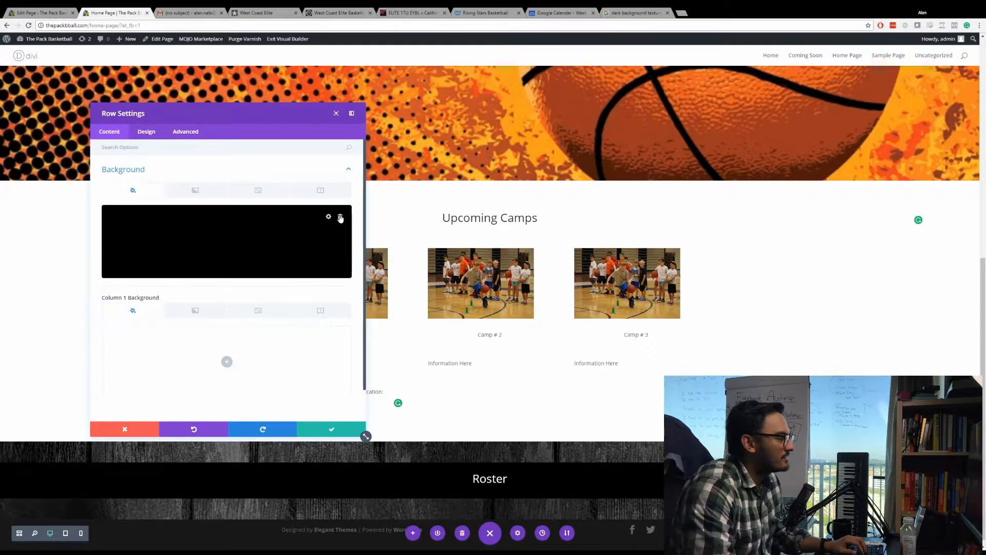
click(340, 218)
click(331, 429)
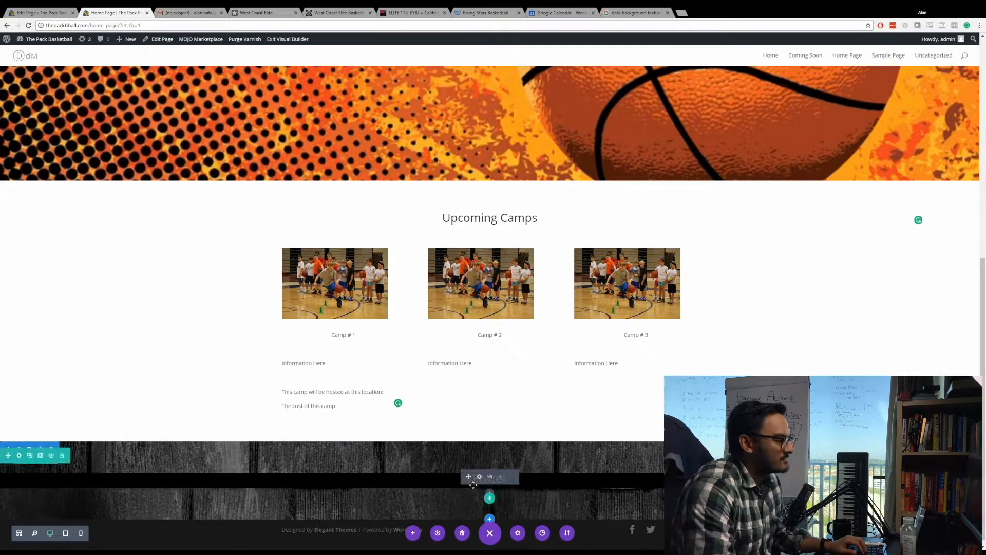
Remove the black background color from the Roster text module and save its settings.
click(480, 476)
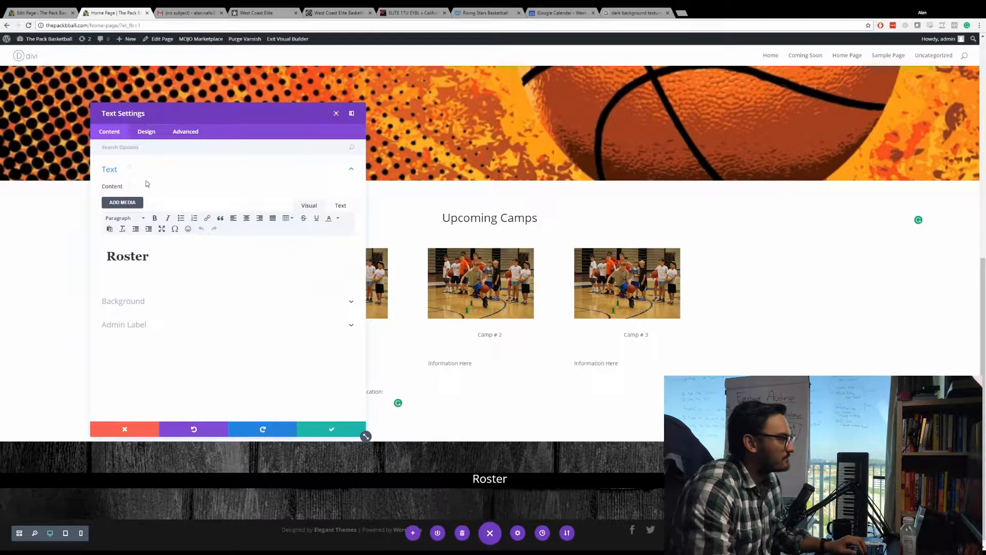
click(148, 132)
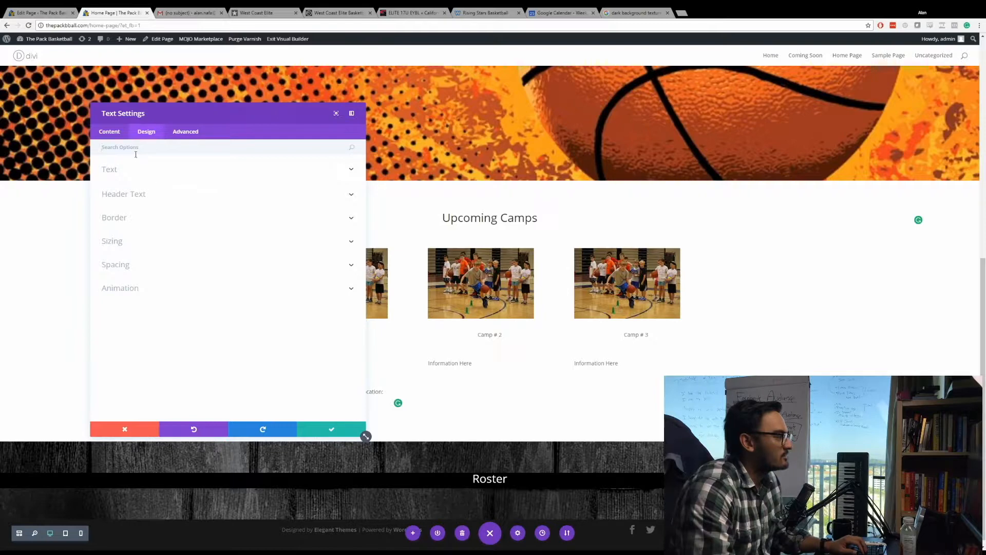
click(109, 132)
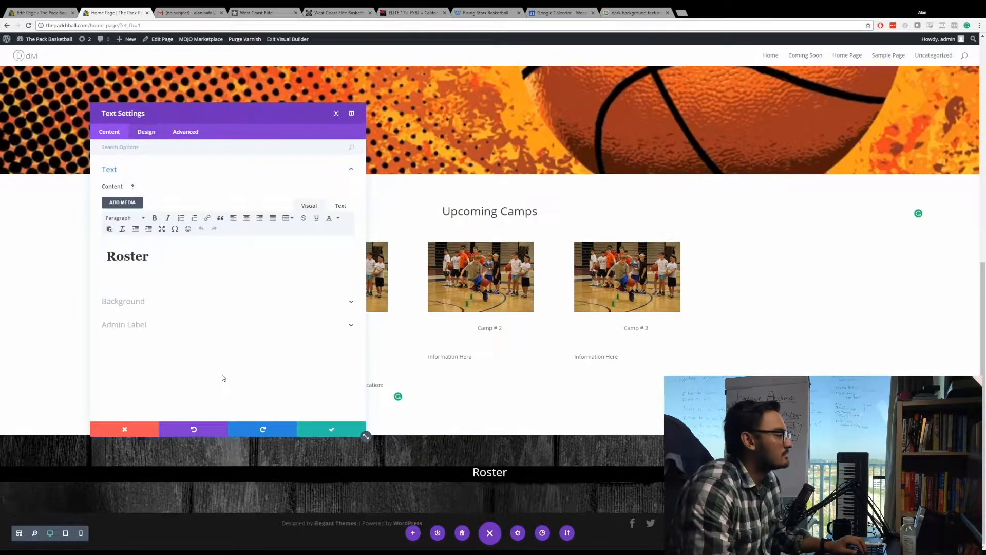
click(190, 308)
click(341, 245)
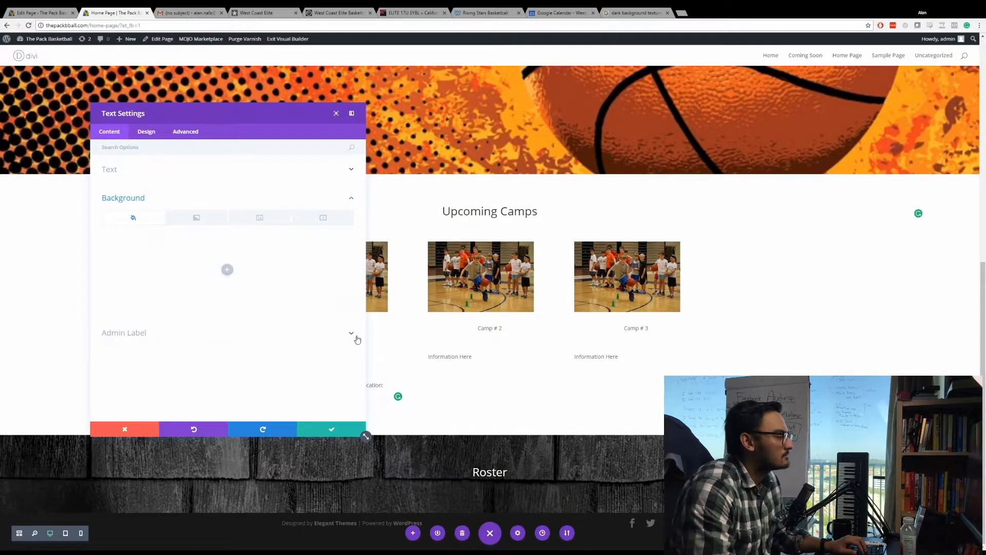
click(331, 430)
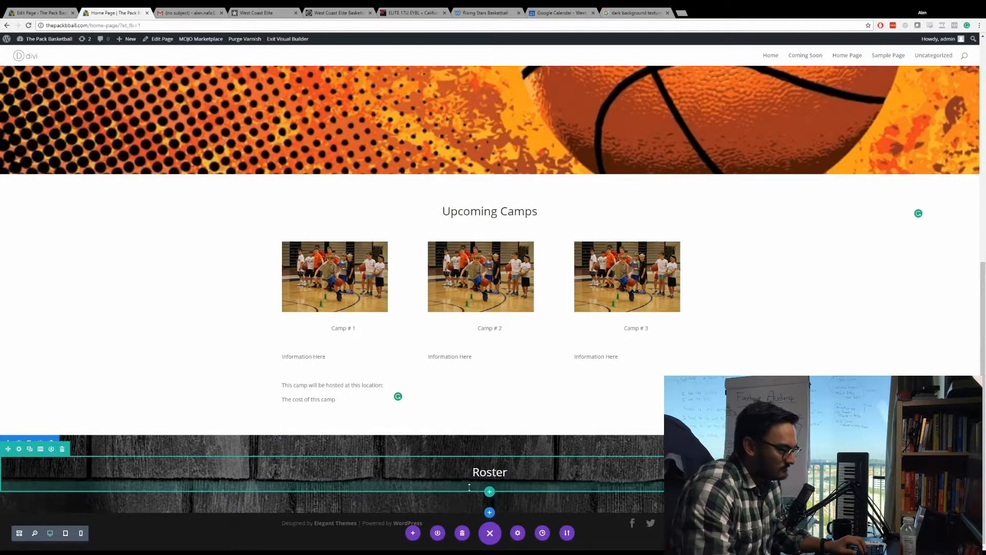
Insert a row with two equal columns beneath the Roster heading row.
click(490, 493)
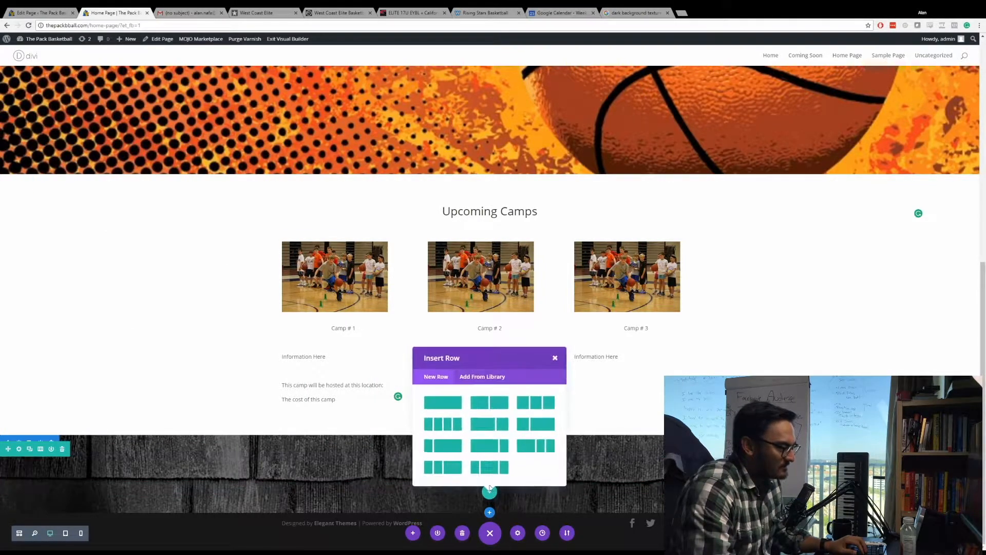
click(477, 407)
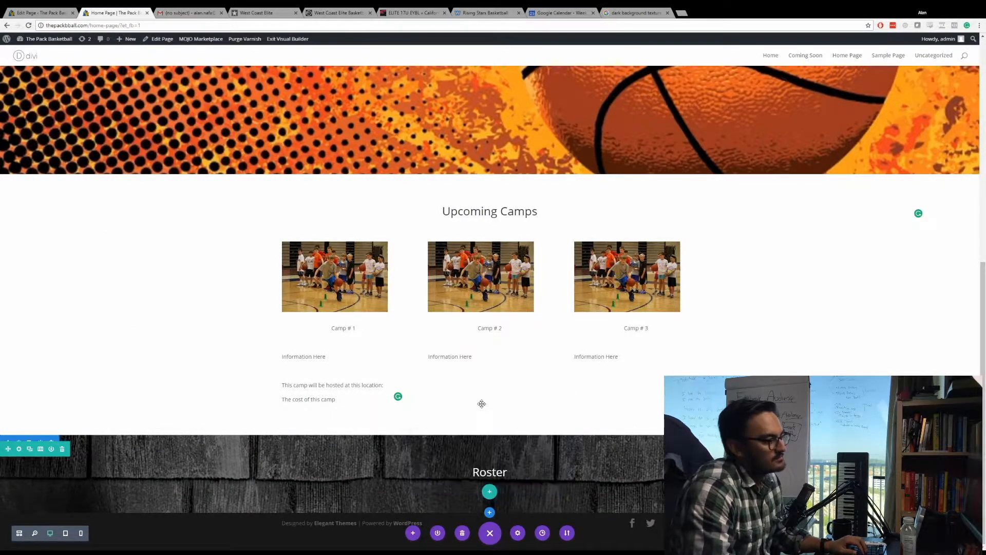
Examine how the West Coast Elite and California Supreme sites lay out their rosters, and check the client's e-mail about the teams.
click(288, 12)
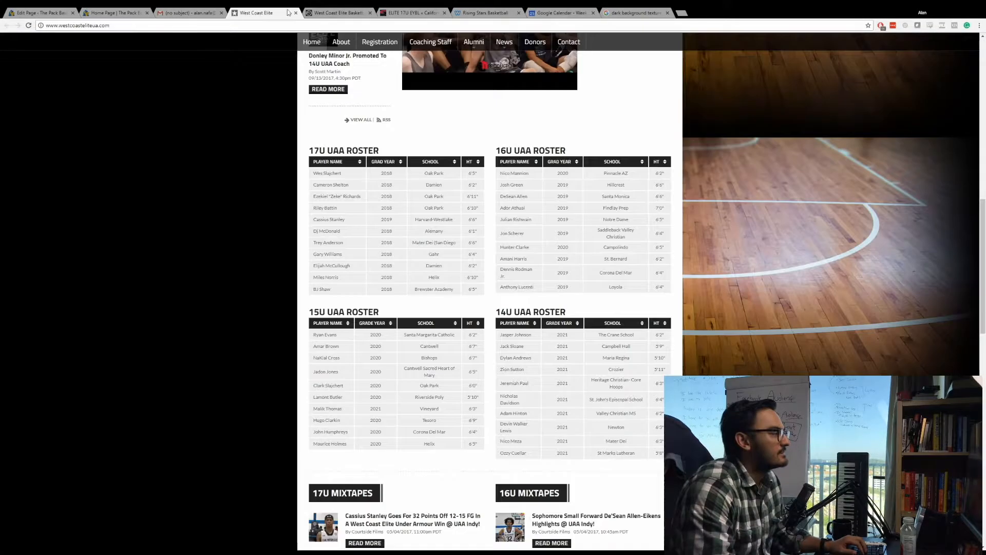
scroll(328, 201, down, 5)
click(352, 10)
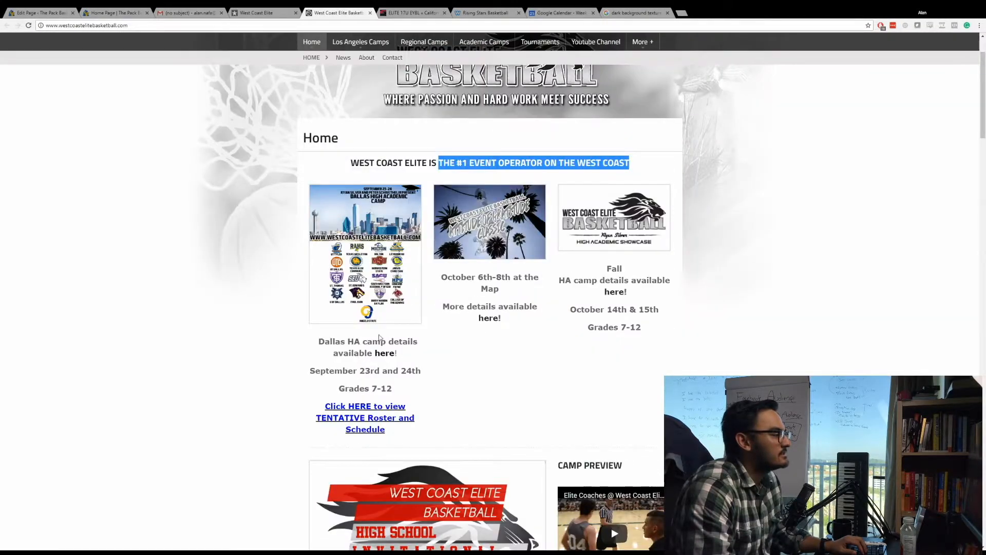
scroll(291, 285, down, 10)
scroll(290, 285, down, 12)
key(ctrl+Tab)
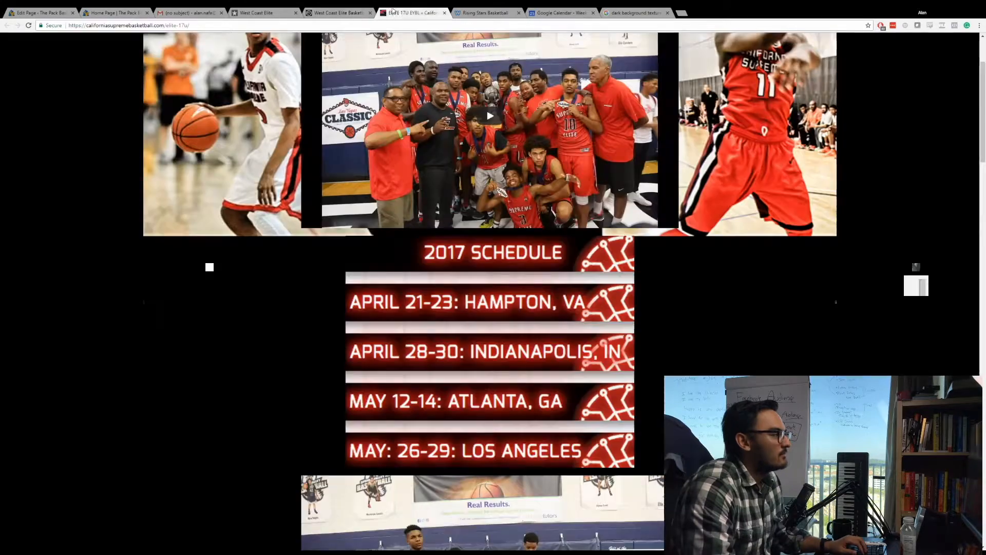
scroll(288, 318, down, 15)
scroll(309, 282, up, 4)
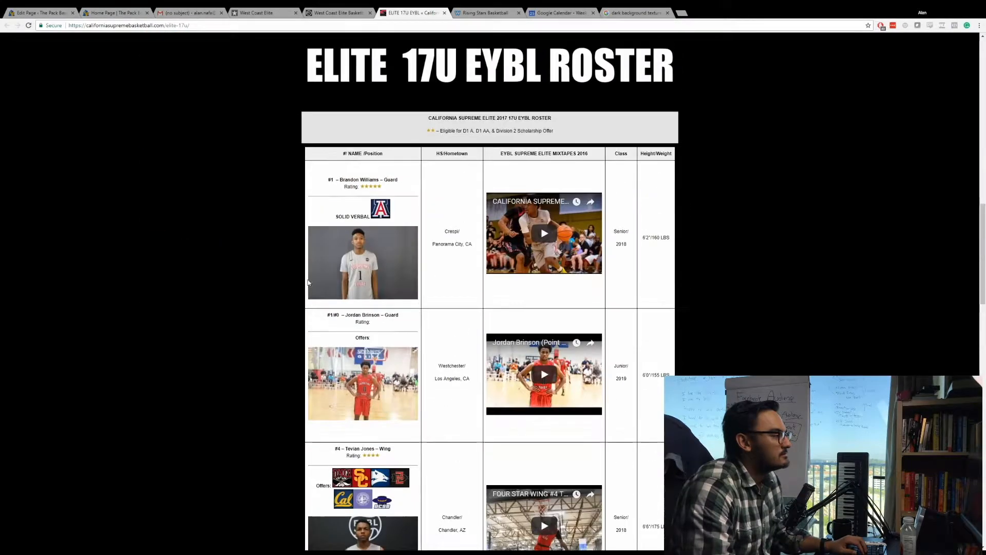
scroll(273, 331, down, 3)
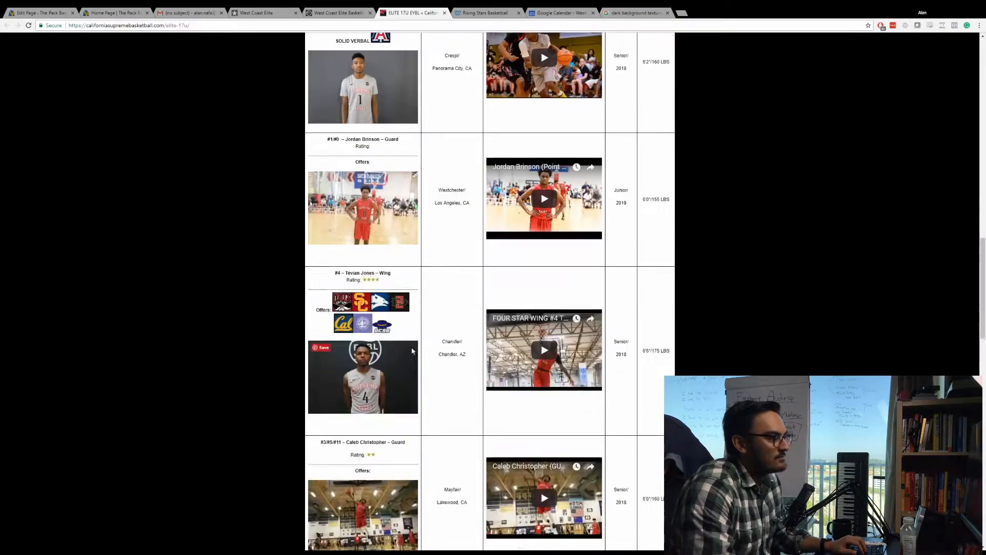
scroll(464, 239, up, 3)
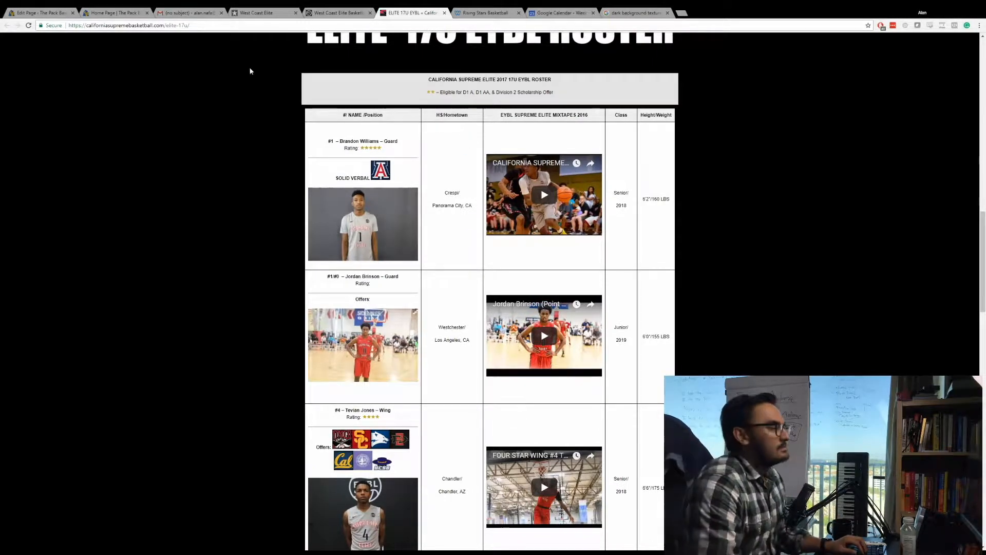
click(257, 13)
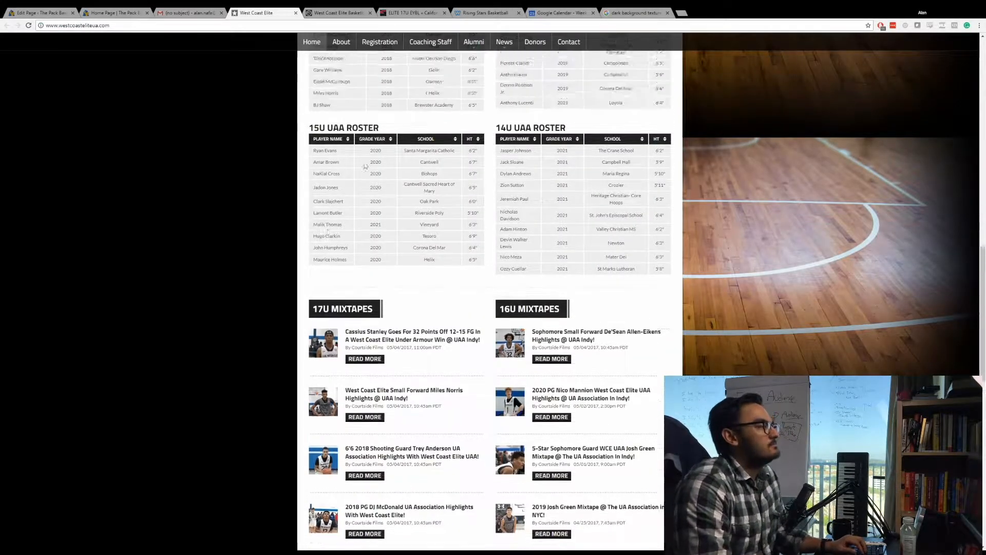
scroll(365, 167, up, 4)
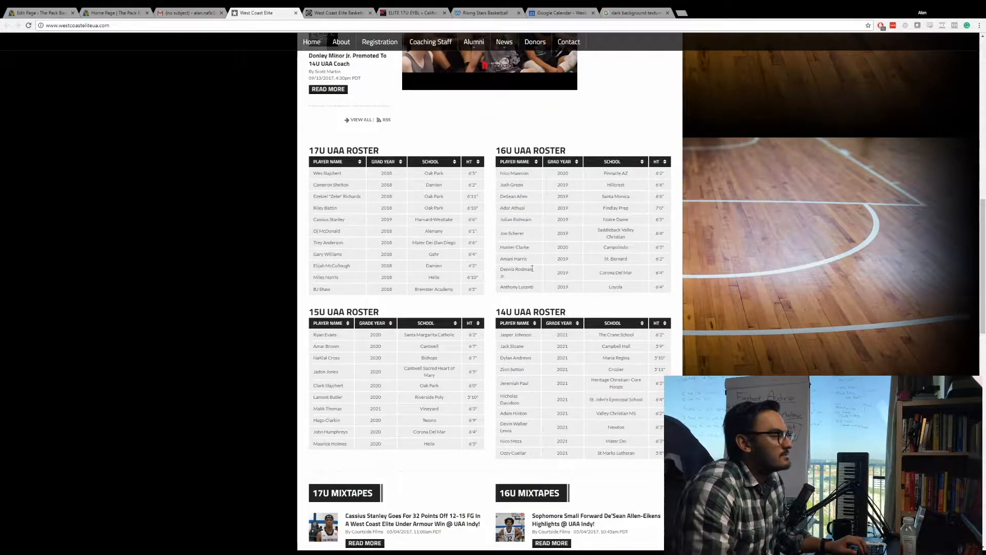
click(186, 12)
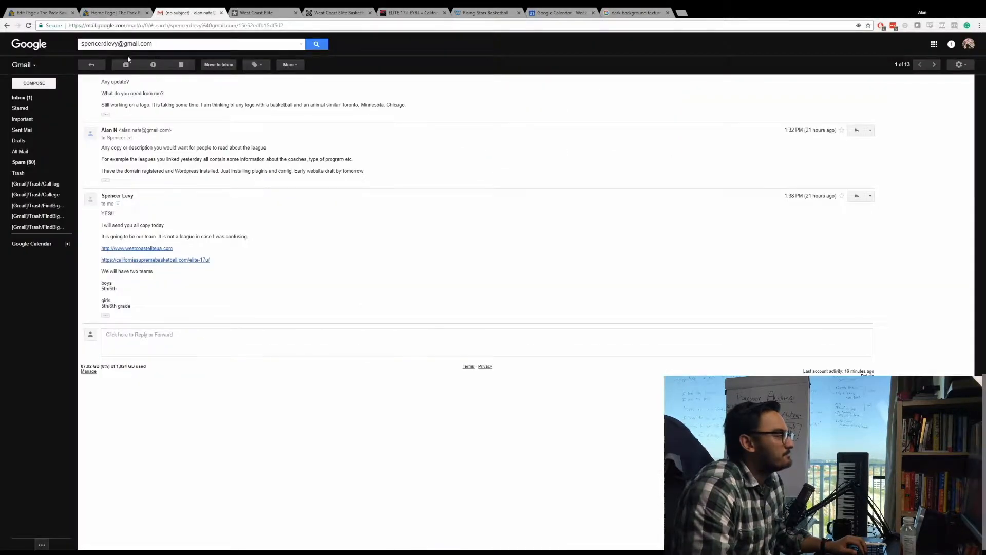
Return to the home page builder and add a text module reading "2017 League 1" to the new row's first column.
click(108, 11)
text(text)
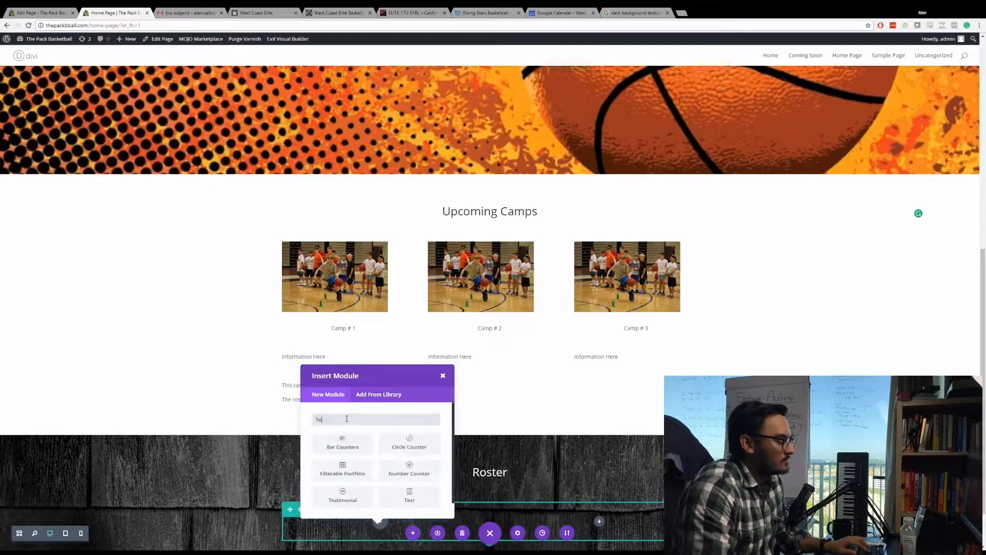
click(343, 442)
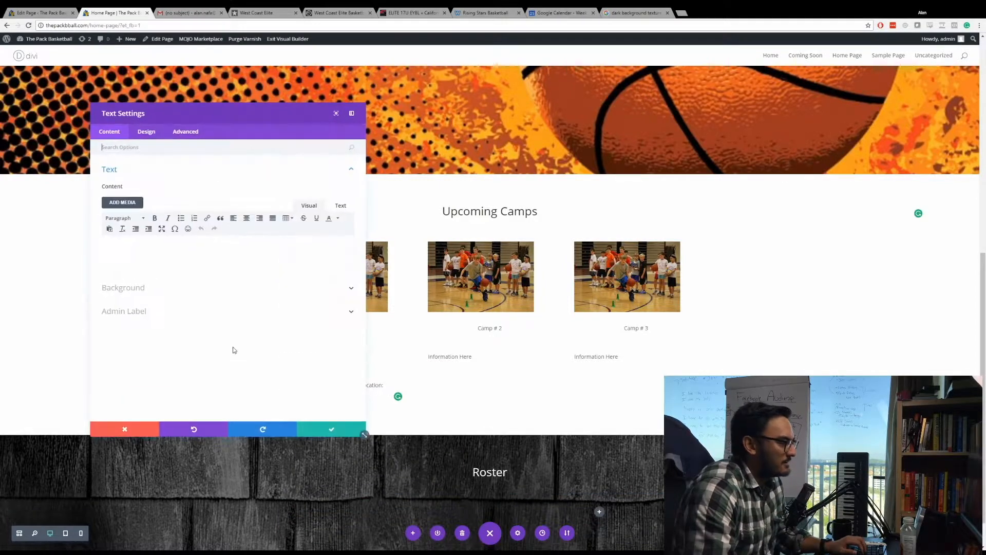
click(134, 246)
text(2017)
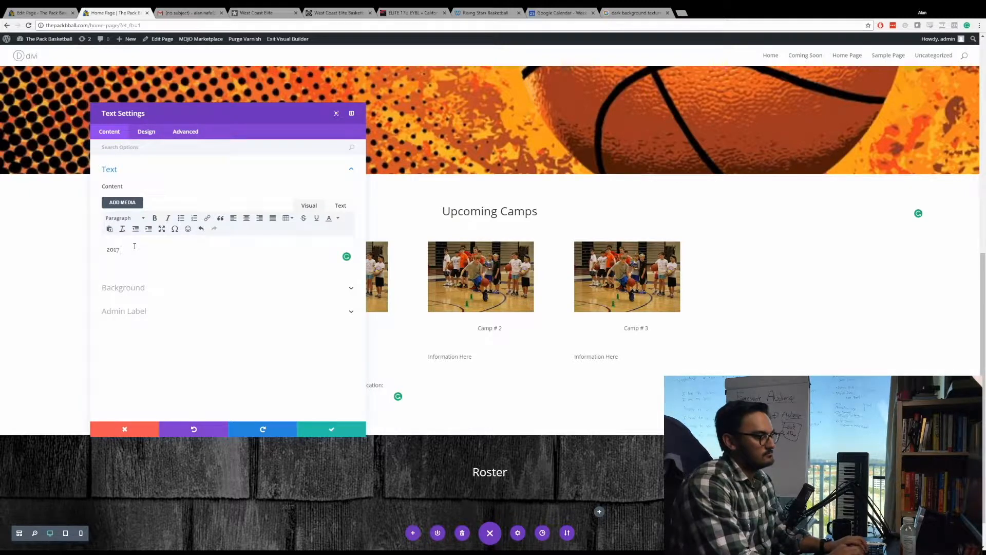
text( League 1)
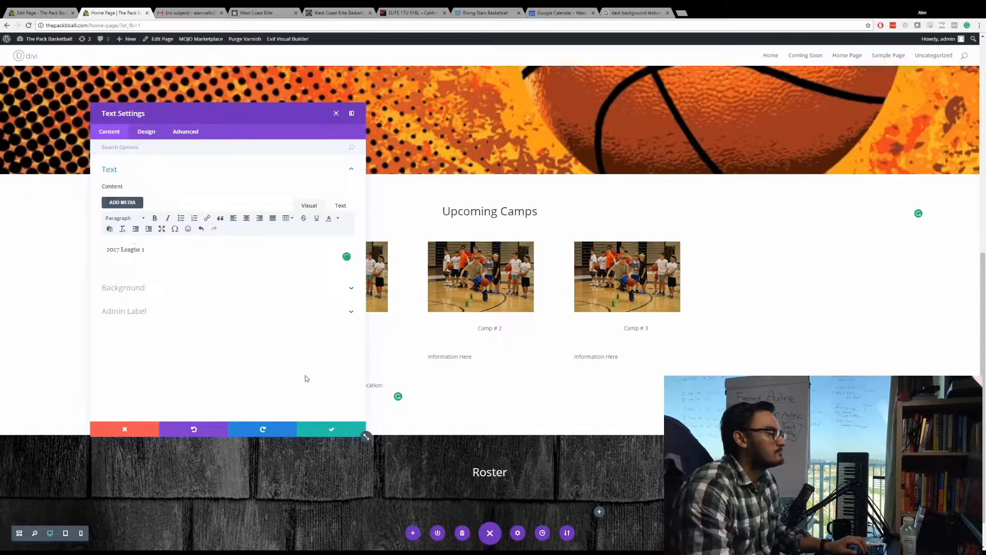
Set the "2017 League 1" module's text color to Light and save its settings.
click(146, 133)
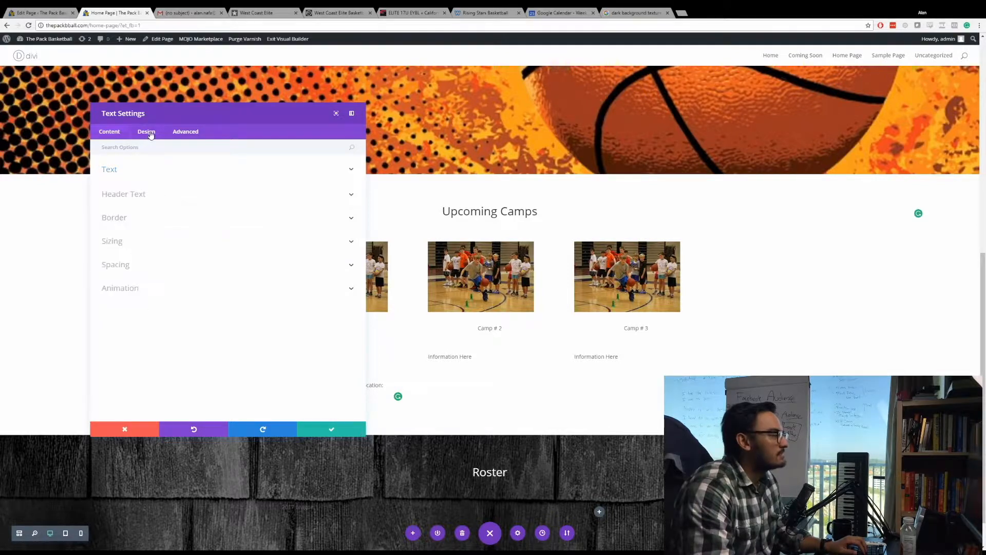
click(149, 174)
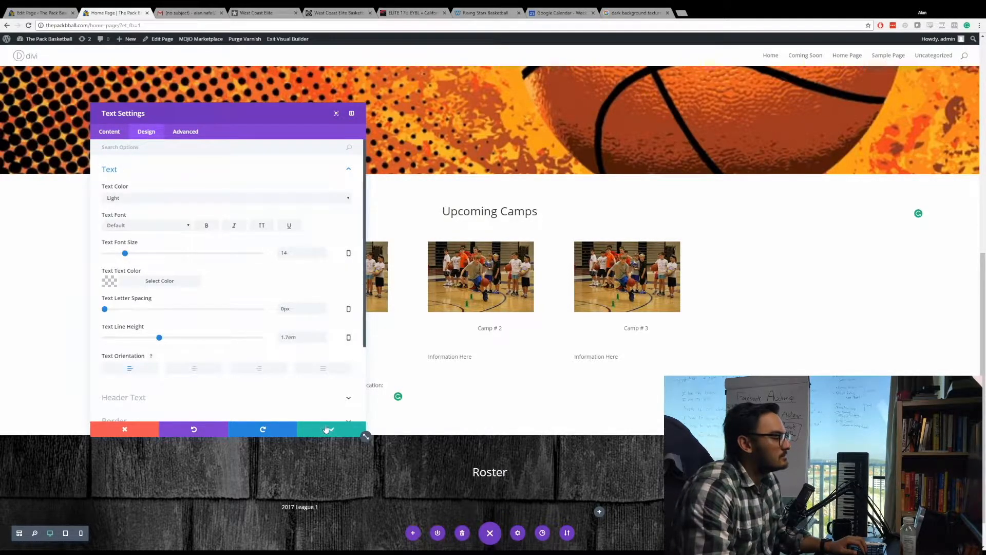
click(326, 429)
Search the available modules for a table module to place beneath "2017 League 1".
scroll(329, 492, down, 1)
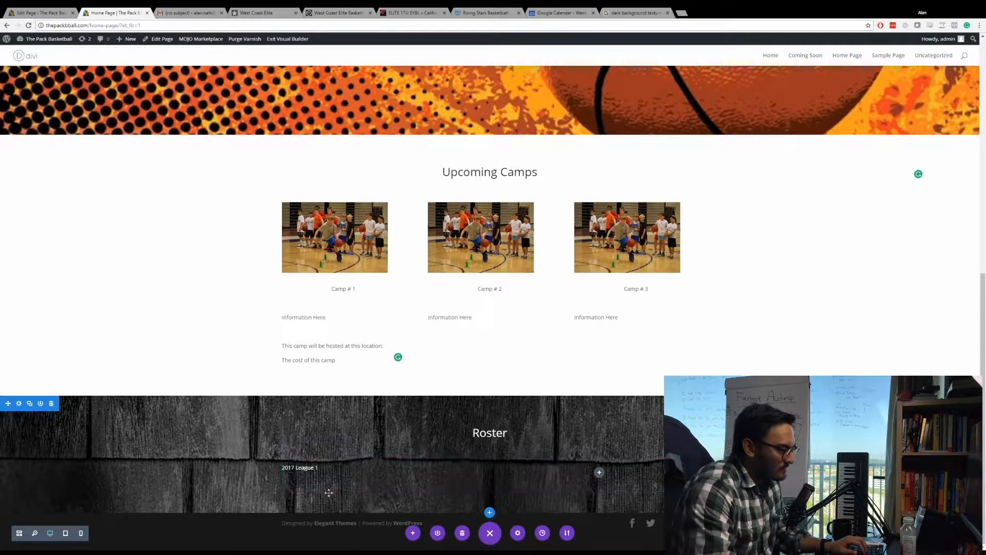
click(379, 485)
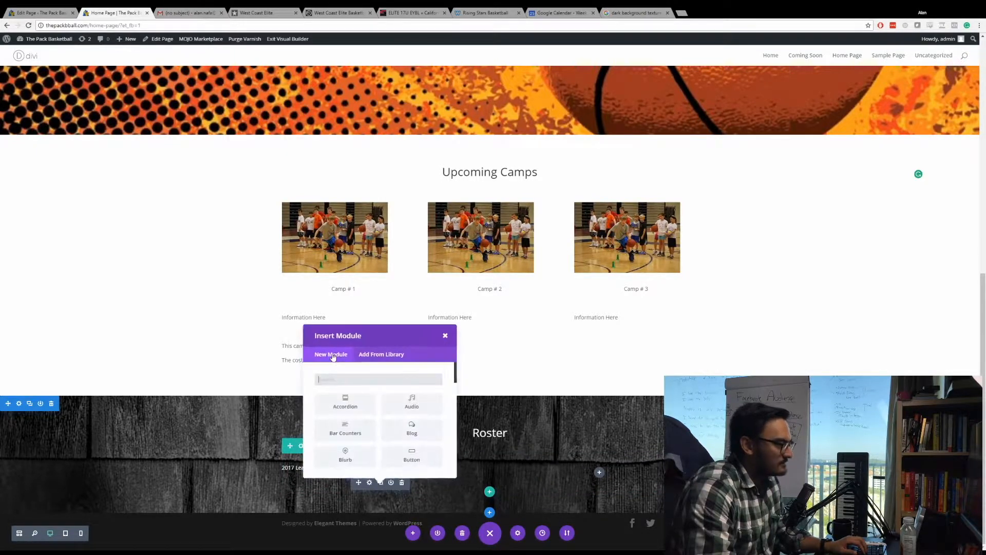
text(Tab)
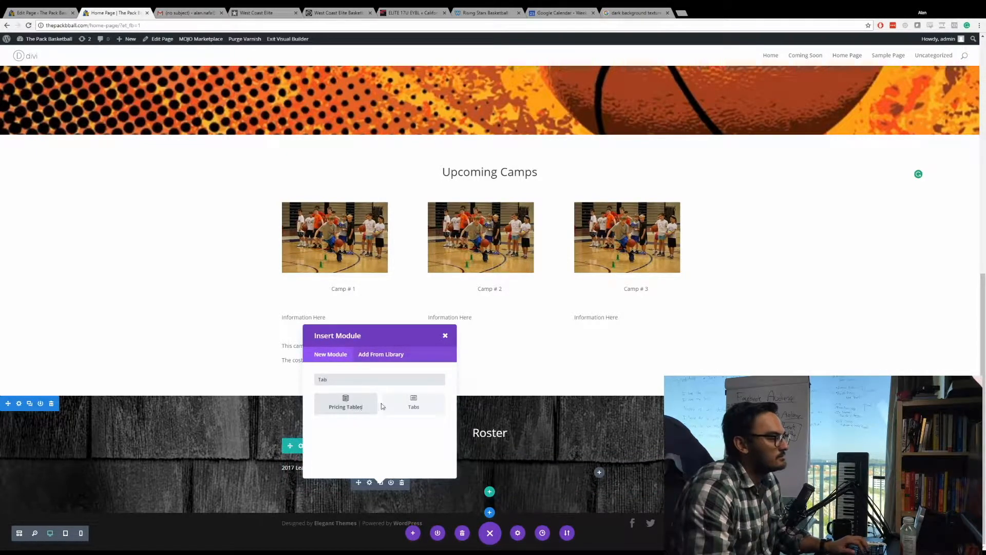
text(e)
text(Ta)
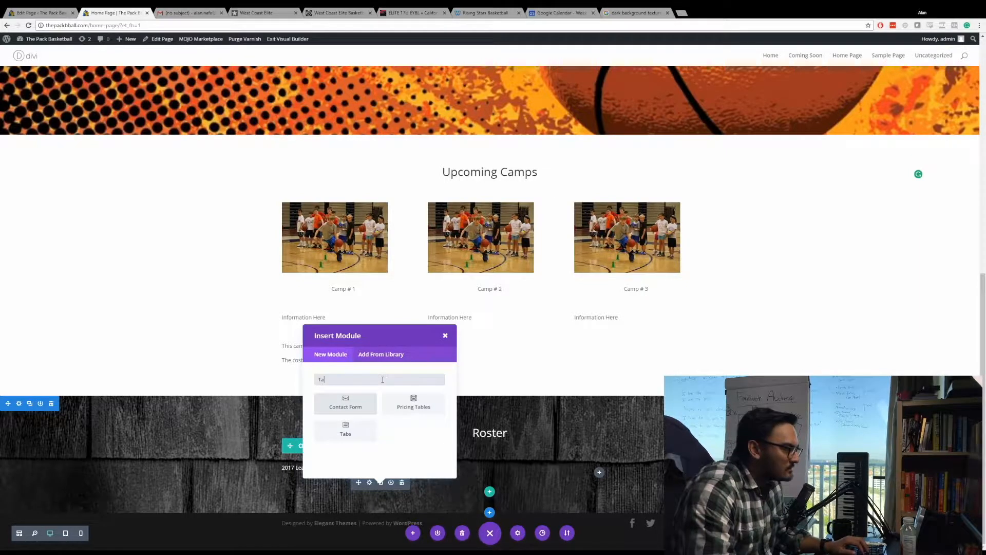
key(BackSpace)
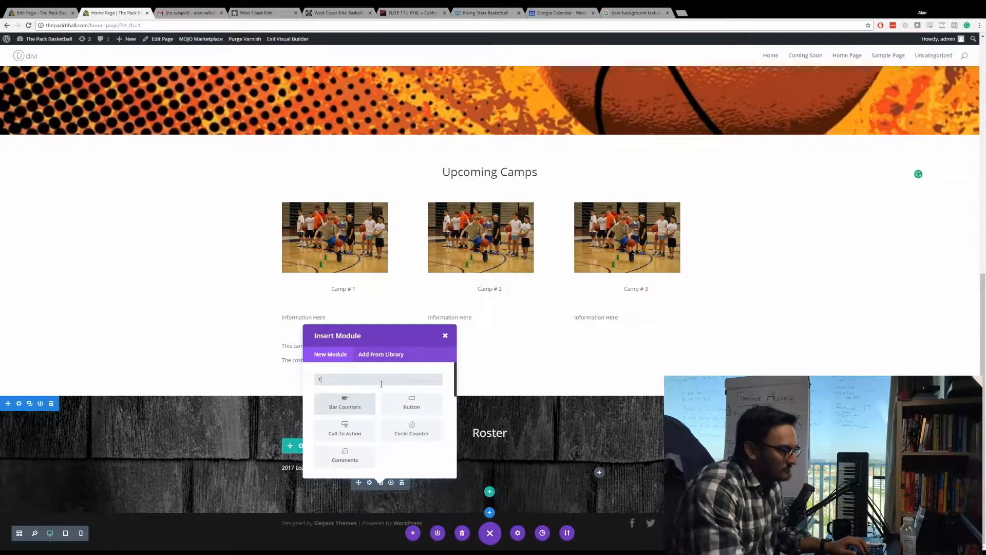
key(BackSpace)
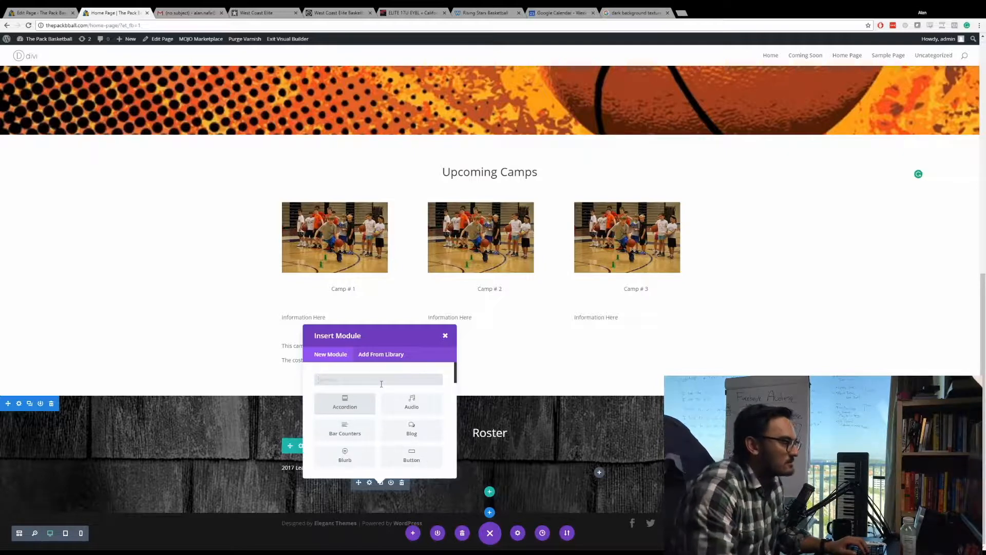
scroll(381, 384, down, 5)
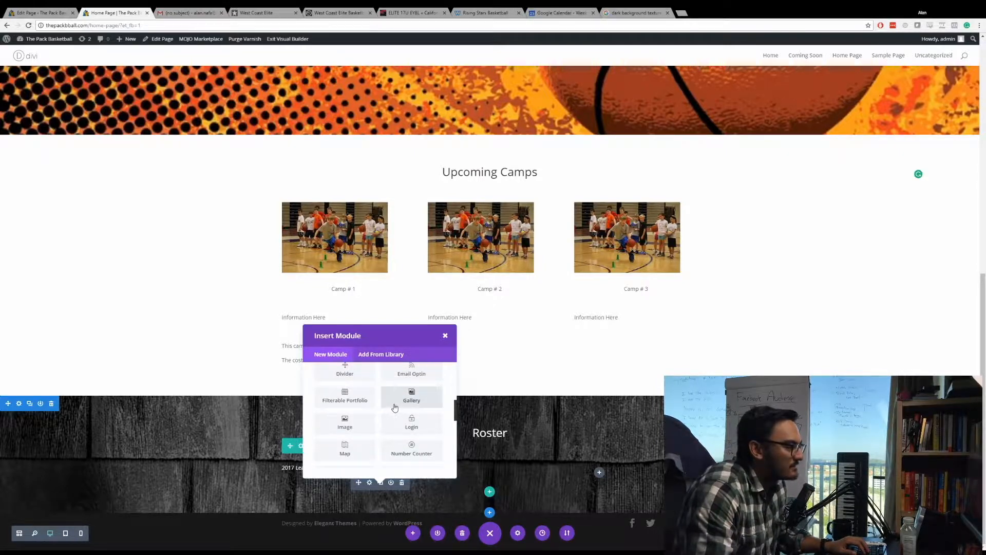
scroll(415, 418, down, 3)
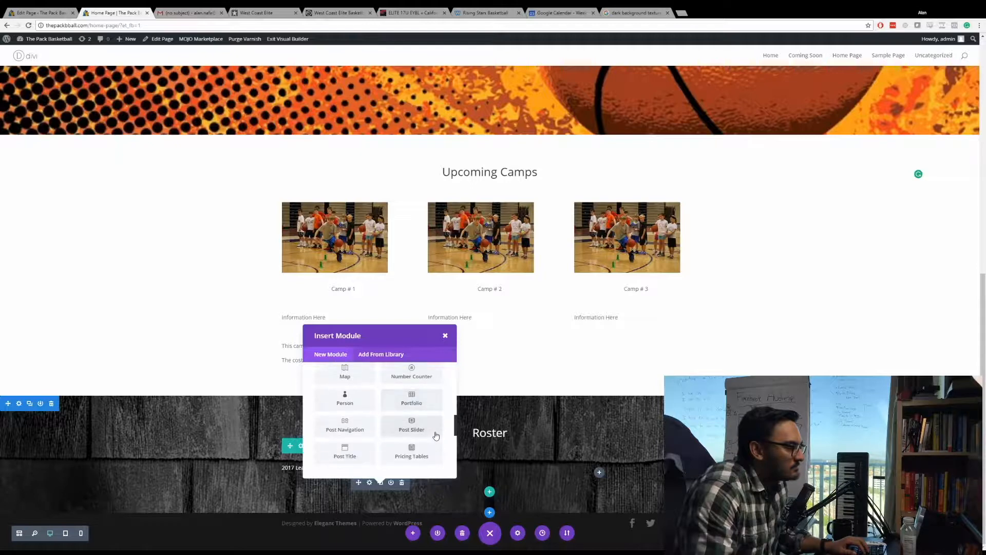
scroll(435, 422, down, 3)
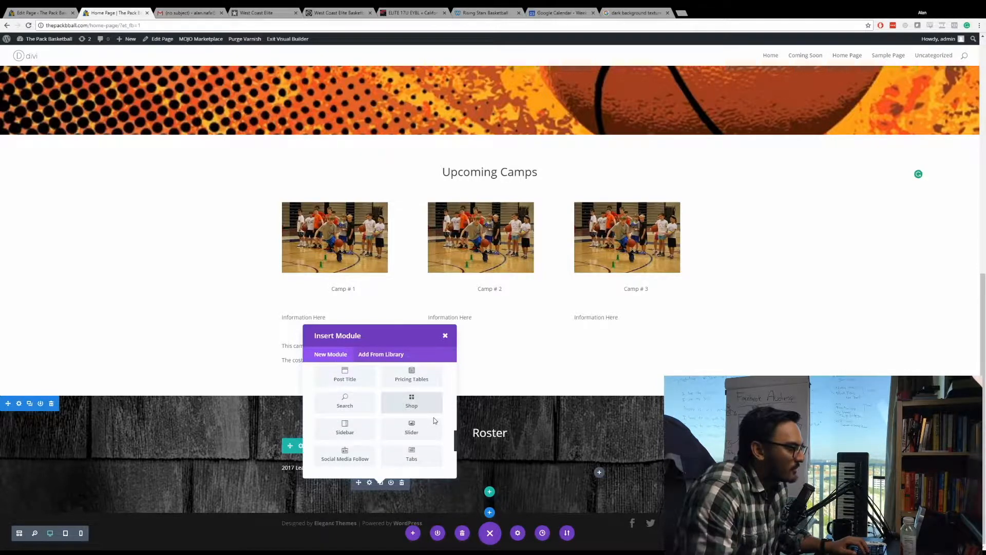
scroll(434, 417, down, 3)
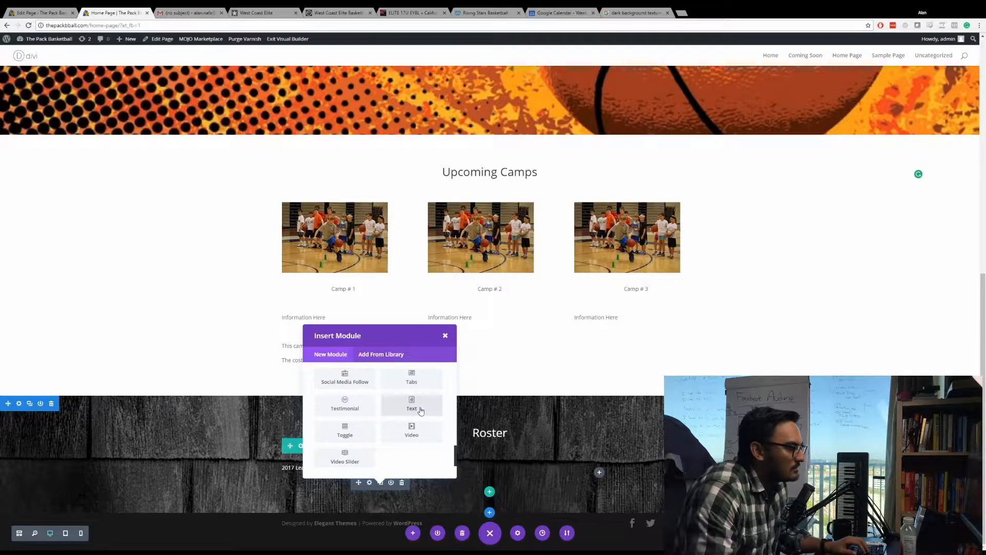
Copy the 17U UAA Roster heading and table from the West Coast Elite site and return to the home page builder.
click(332, 10)
click(259, 12)
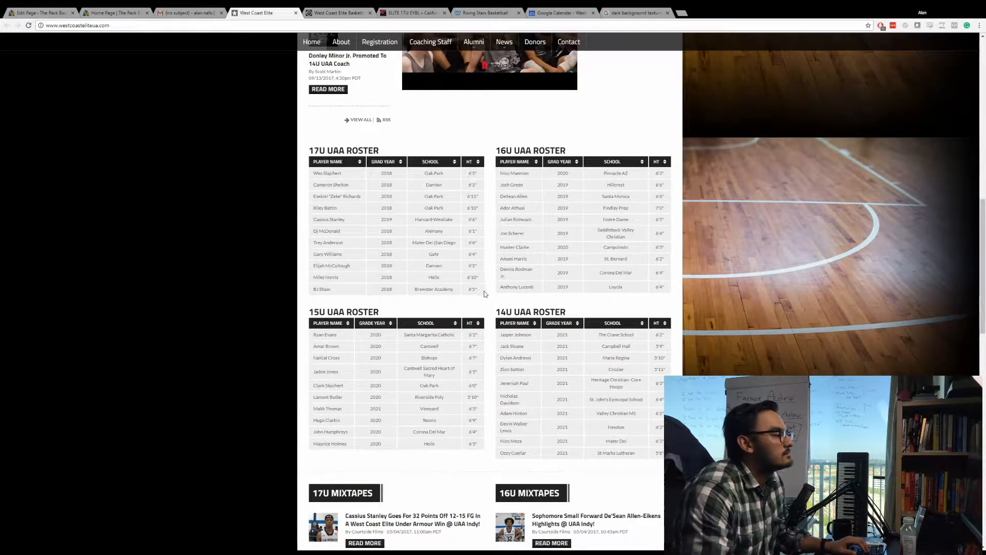
drag(485, 294, 298, 155)
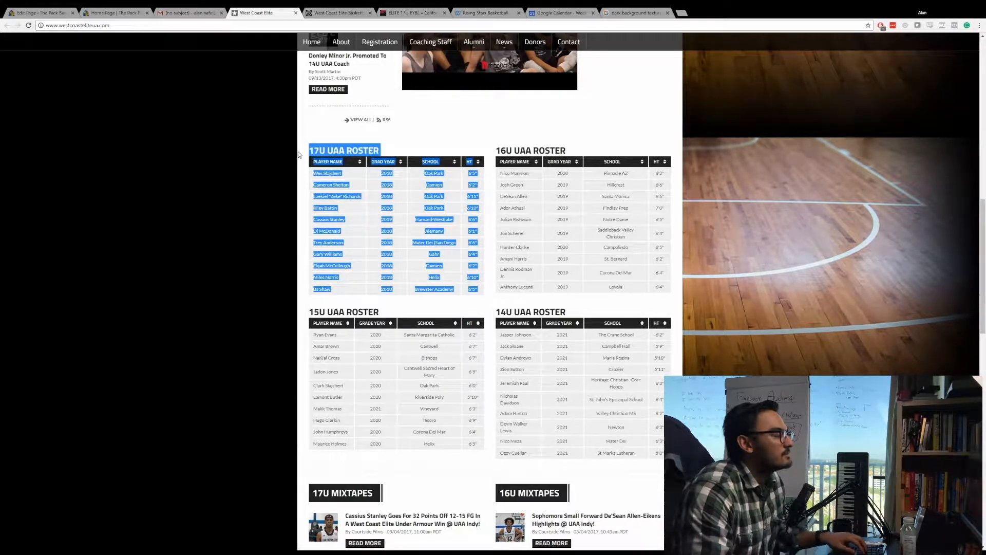
key(ctrl+shift+Tab)
key(ctrl+shift+Tab)
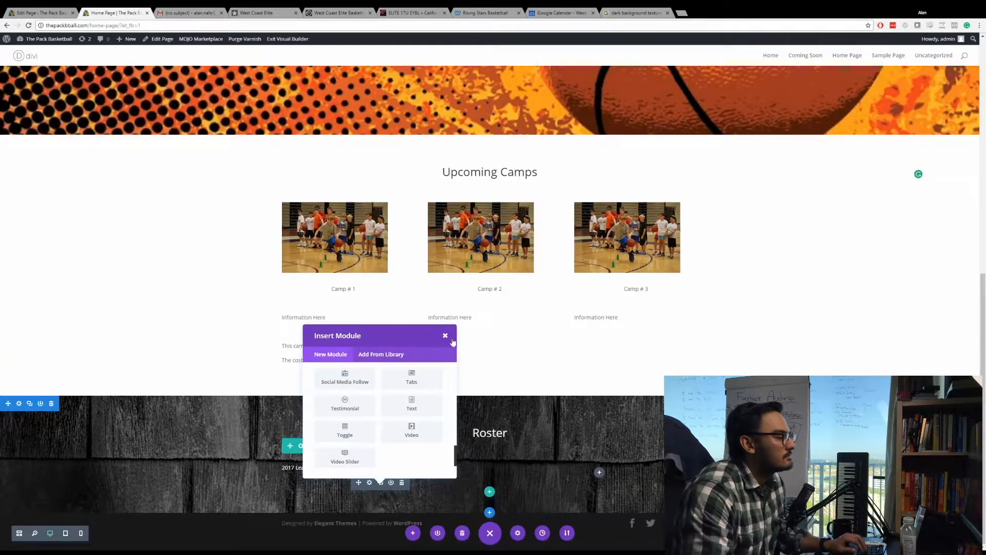
Dismiss the module list and paste the copied roster beneath the "2017 League 1" line in its text module.
click(446, 336)
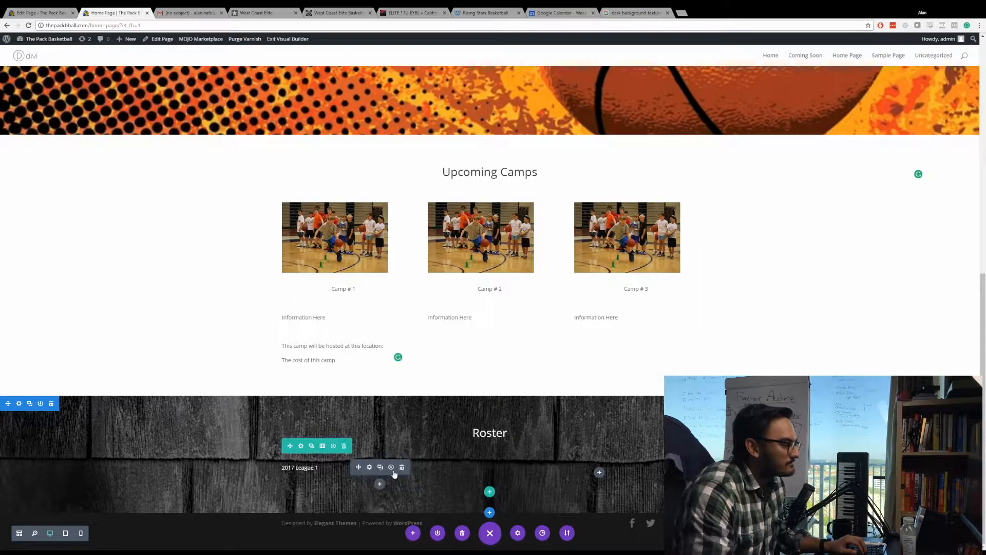
click(369, 468)
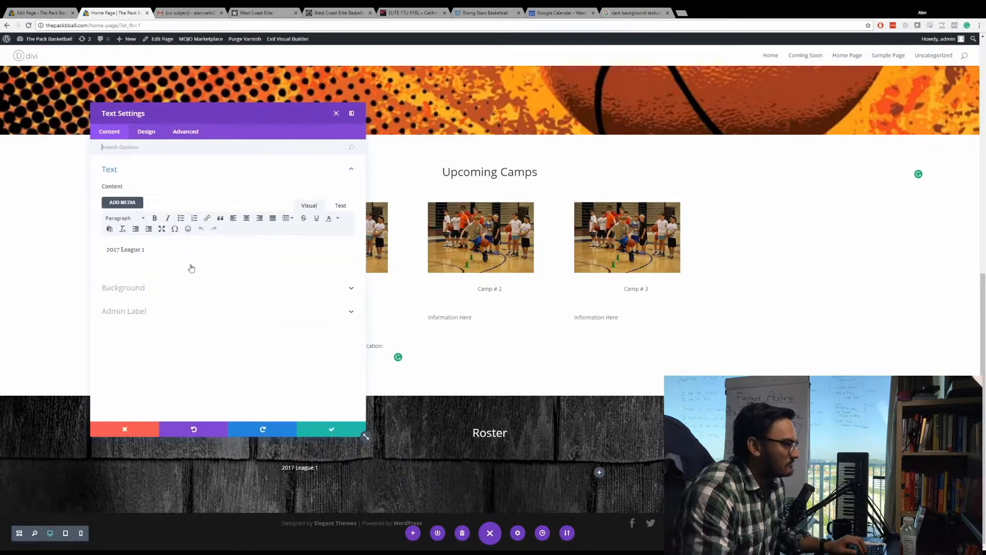
click(179, 246)
key(Return)
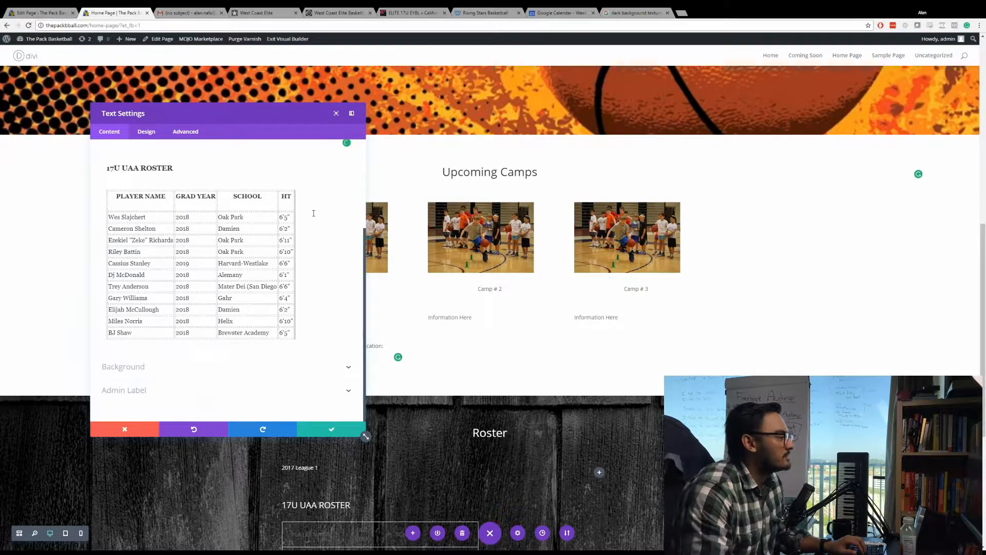
Delete the pasted "17U UAA ROSTER" heading and the empty line above the table.
triple_click(168, 169)
key(BackSpace)
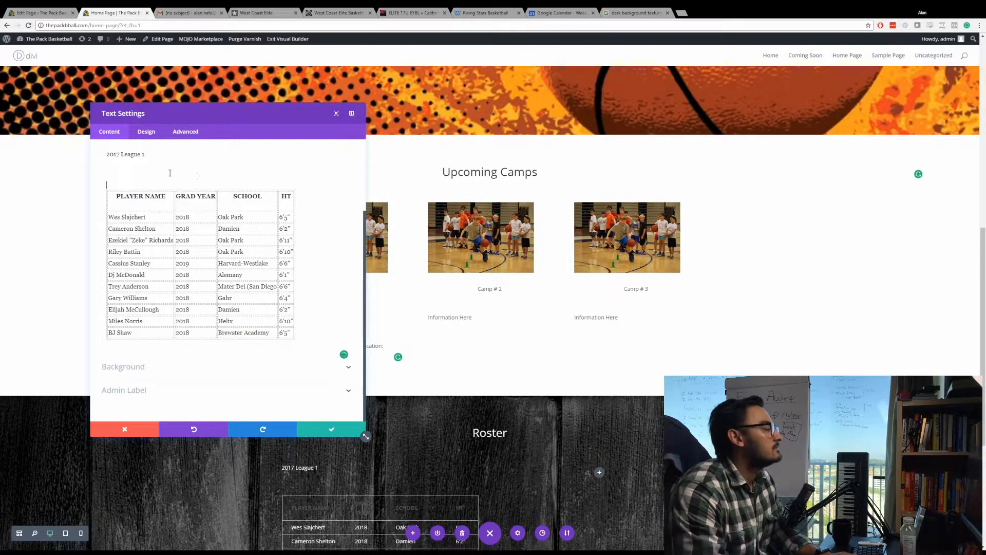
key(BackSpace)
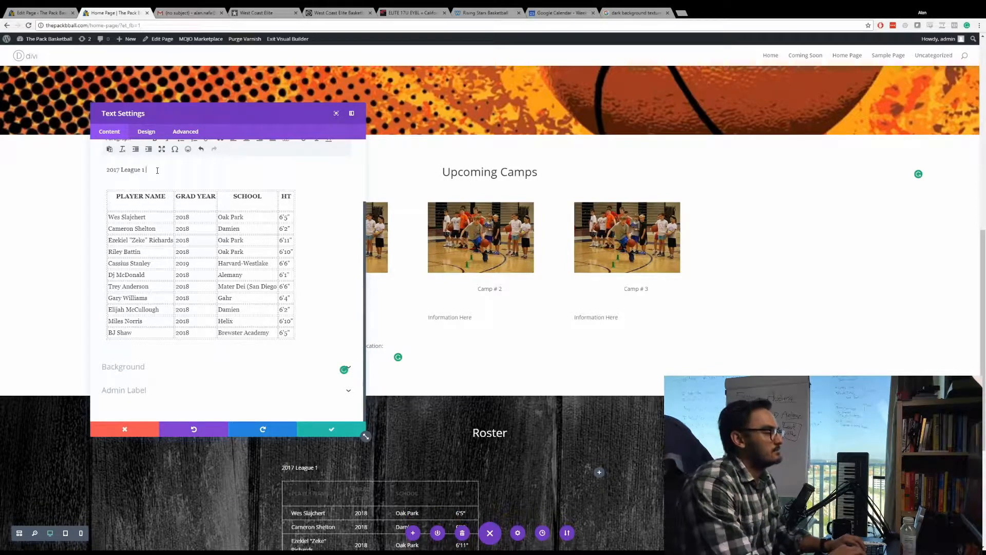
Extend the title to "2017 League 1 Roster" and make it bold.
text(Roster)
drag(170, 170, 50, 161)
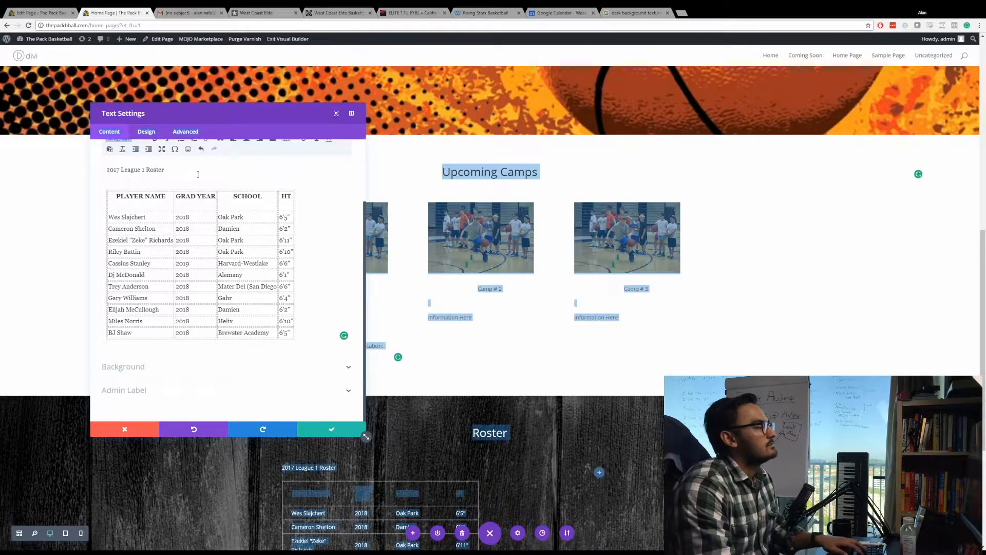
drag(198, 174, 132, 163)
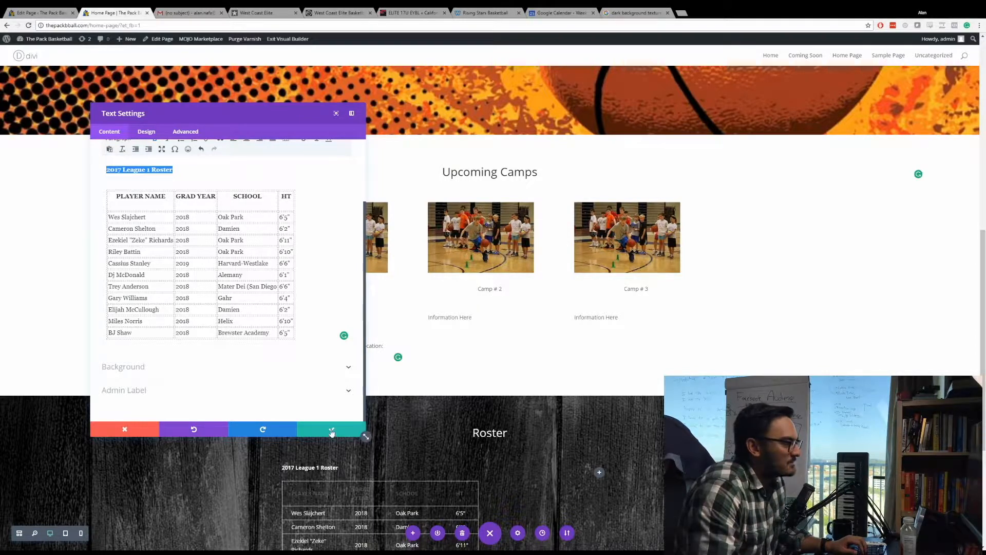
click(197, 205)
Check the roster module's text design options and save the module.
click(150, 131)
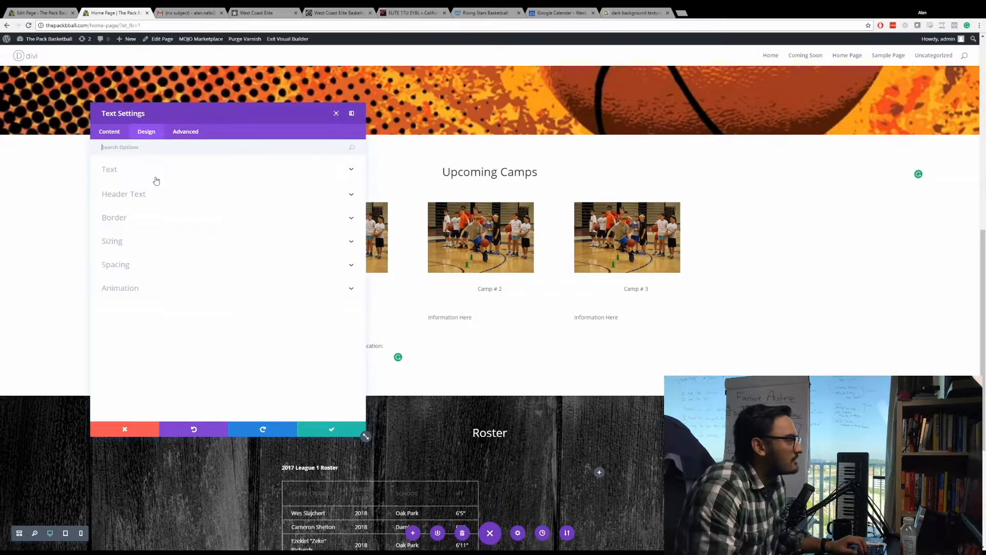
click(155, 169)
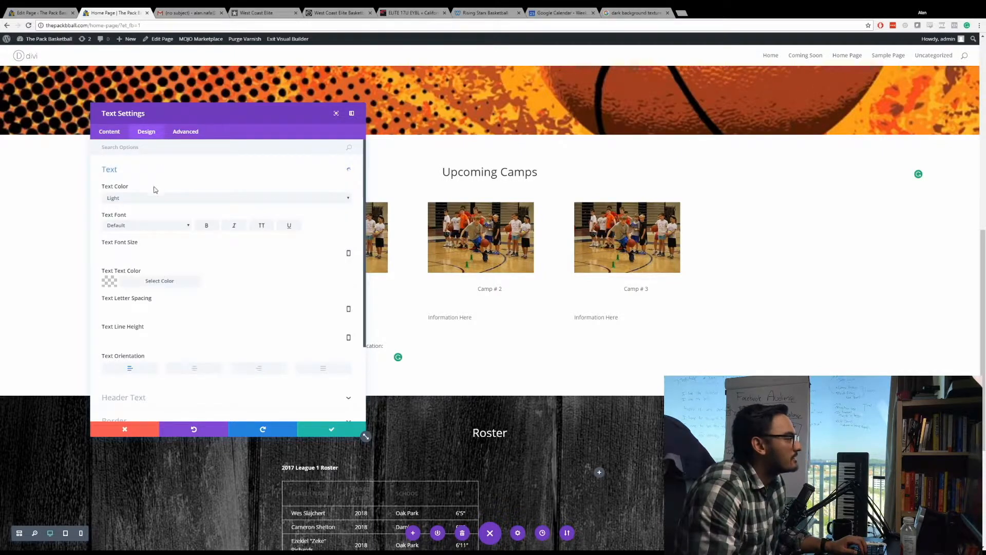
click(109, 134)
click(128, 173)
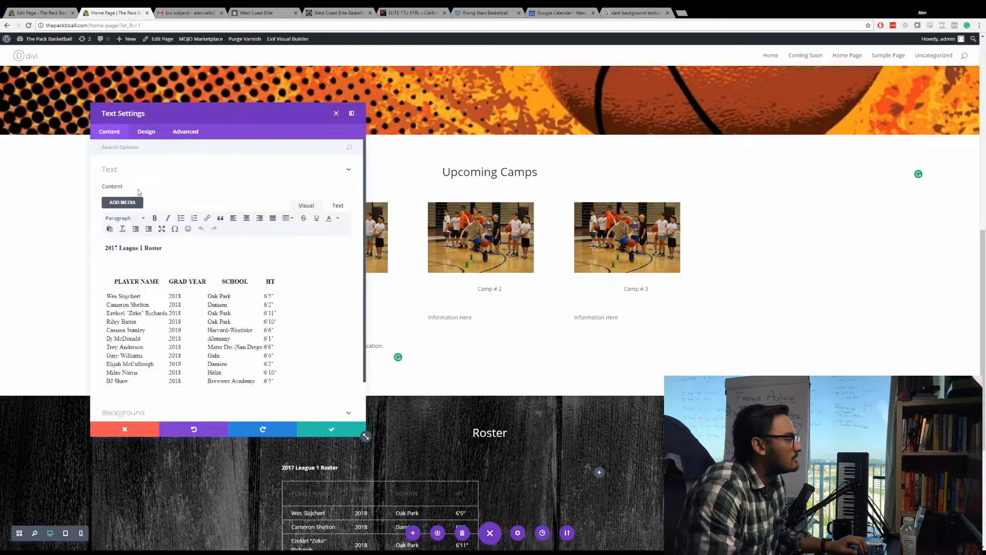
click(133, 286)
click(356, 433)
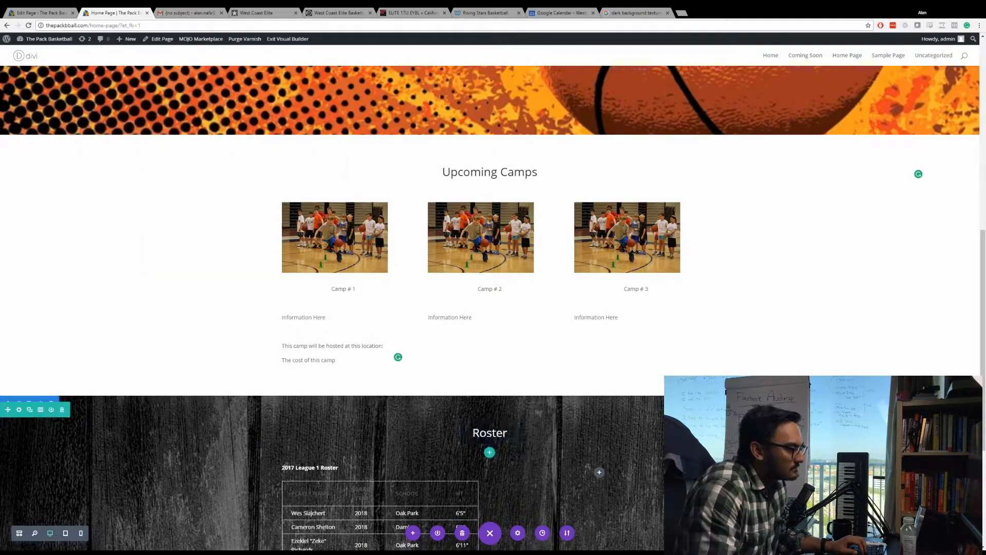
Reopen the roster text module, color the table's header row text white and save the module.
click(298, 494)
click(368, 435)
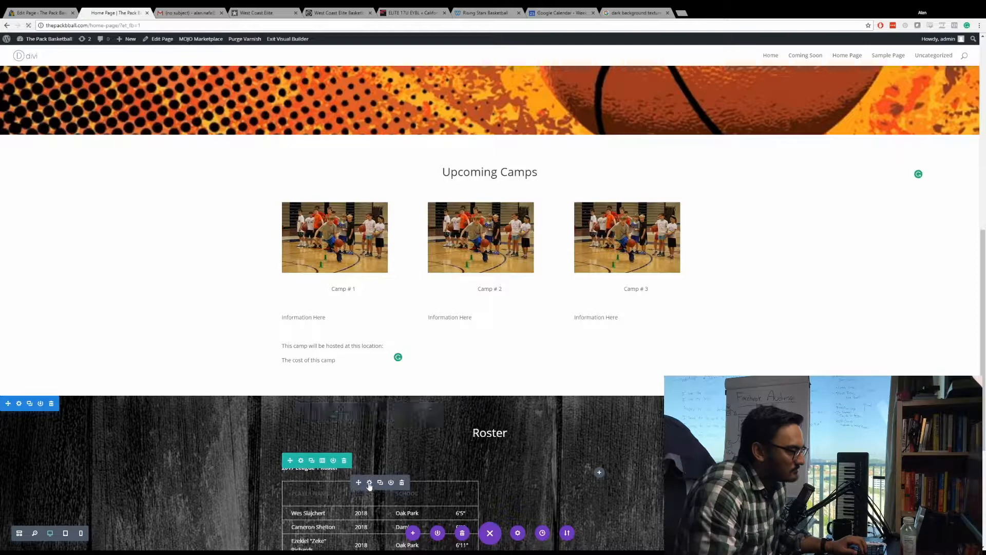
click(301, 460)
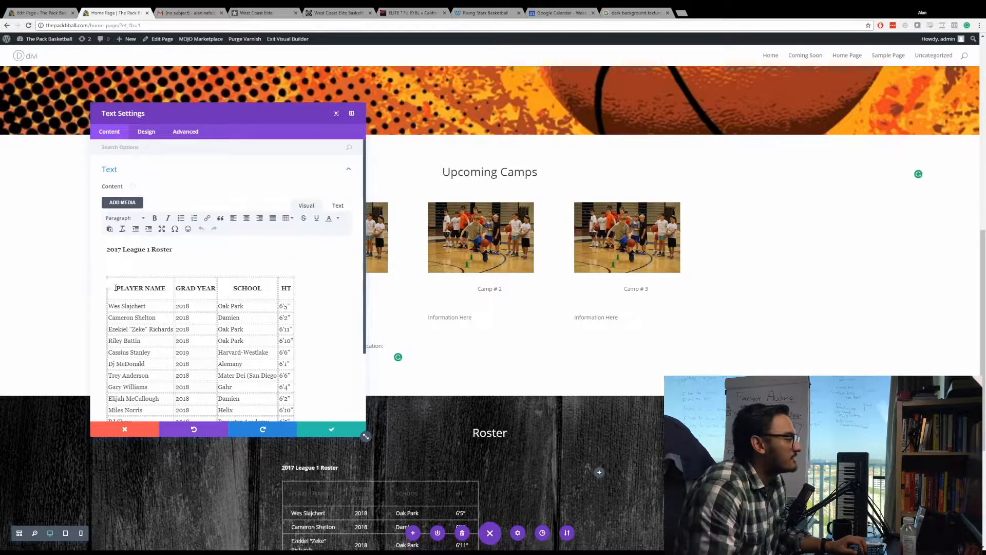
drag(116, 287, 287, 277)
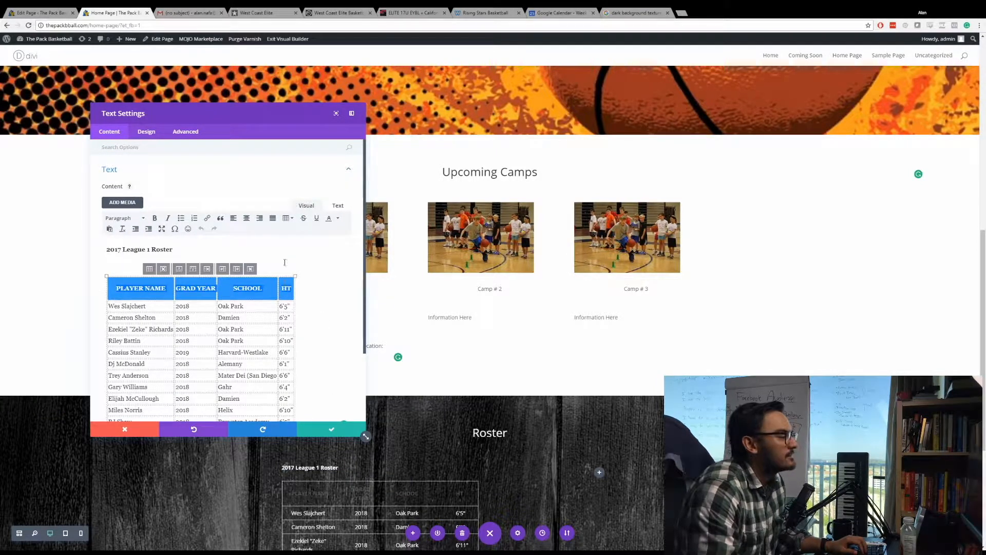
click(329, 219)
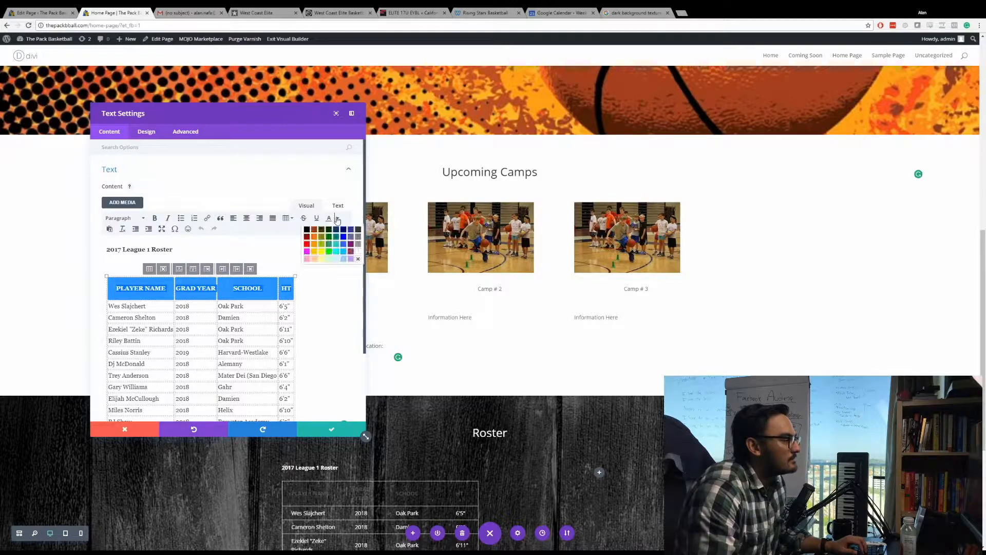
click(357, 254)
click(325, 431)
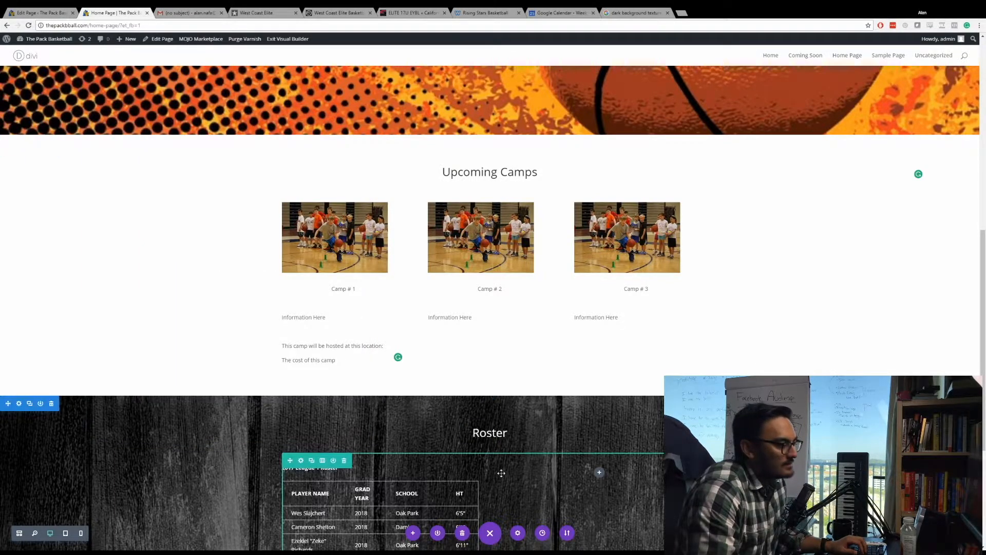
Duplicate the "2017 League 1 Roster" module and place the copy in the row's second column.
scroll(373, 414, down, 5)
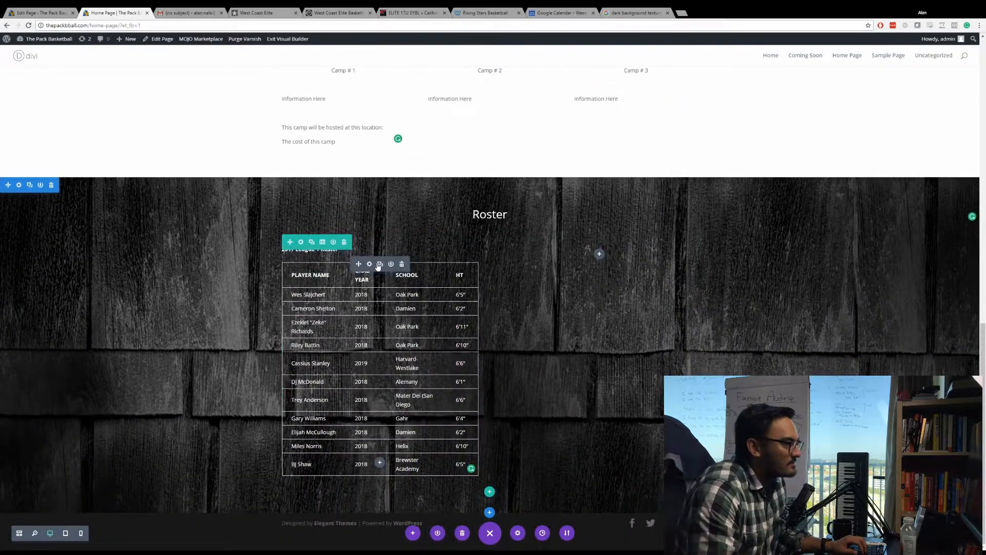
click(380, 264)
scroll(387, 508, down, 3)
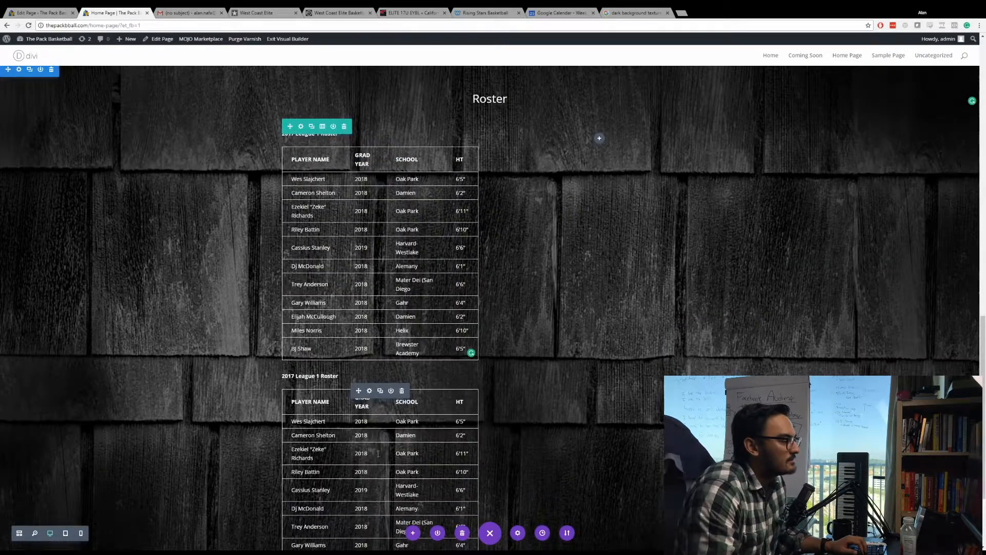
scroll(387, 508, down, 3)
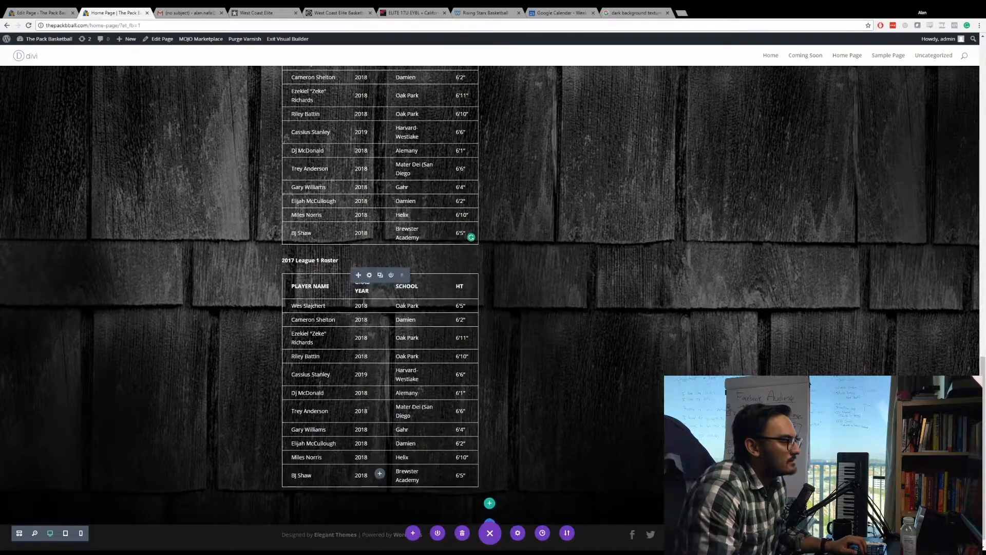
key(ctrl+z)
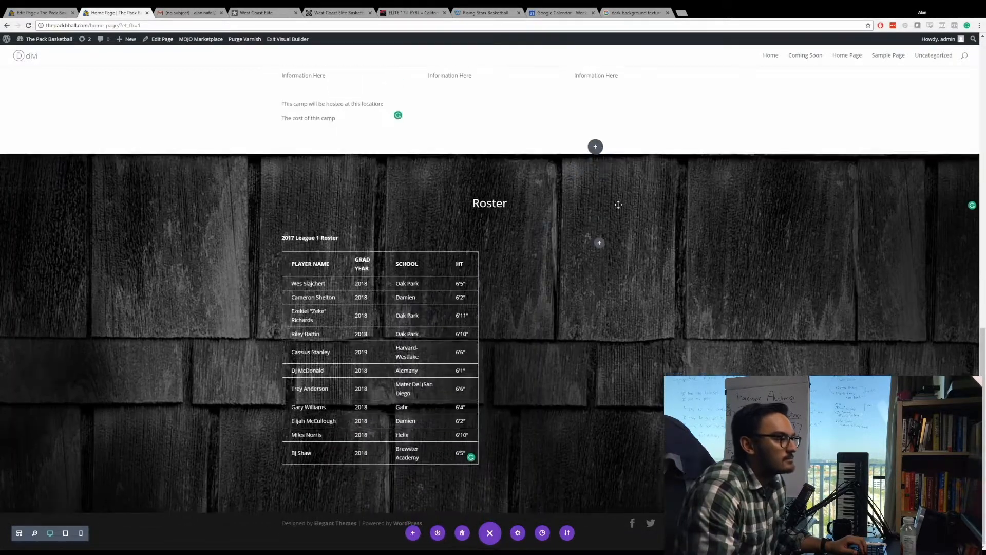
drag(606, 254, 598, 257)
Change the second column's roster title to "2017 League 2 Roster".
click(537, 250)
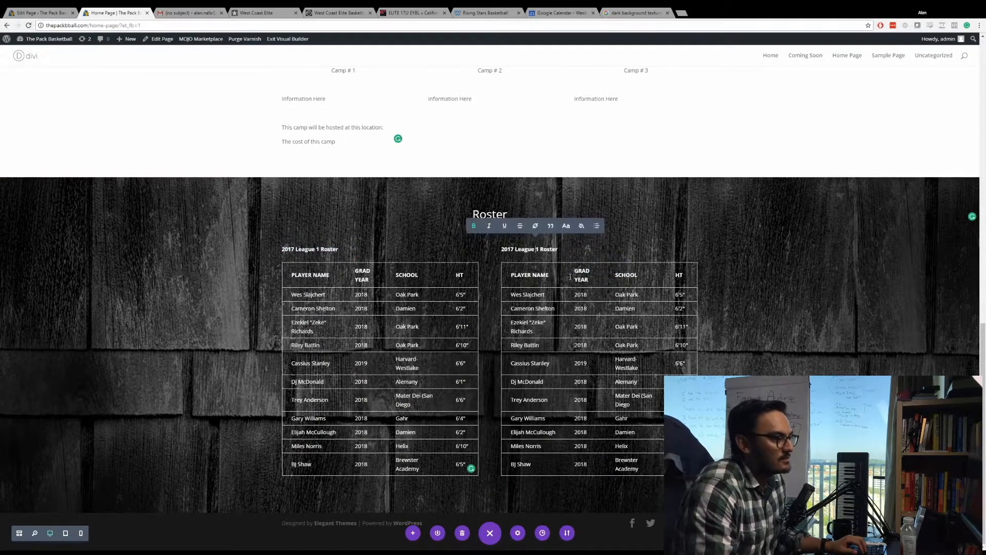
key(BackSpace)
text(2)
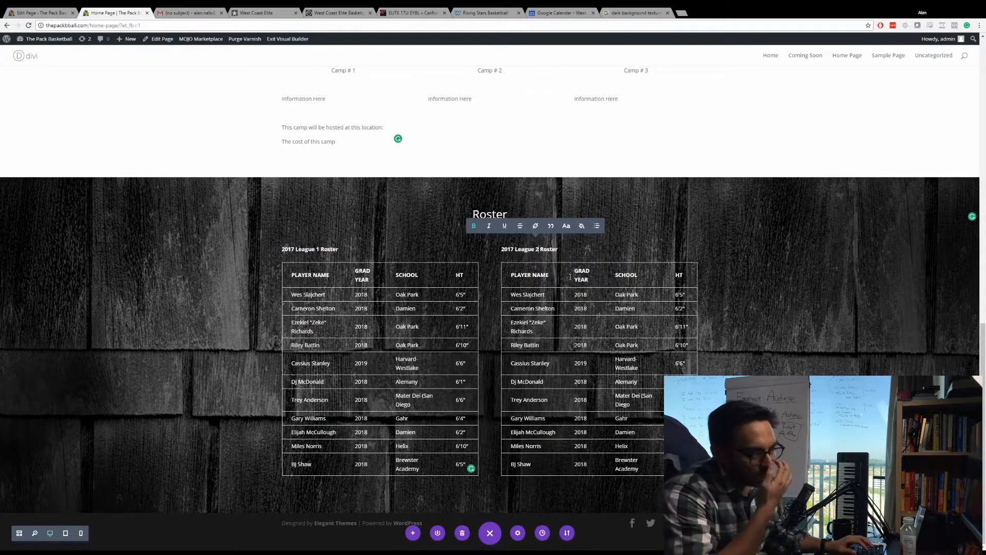
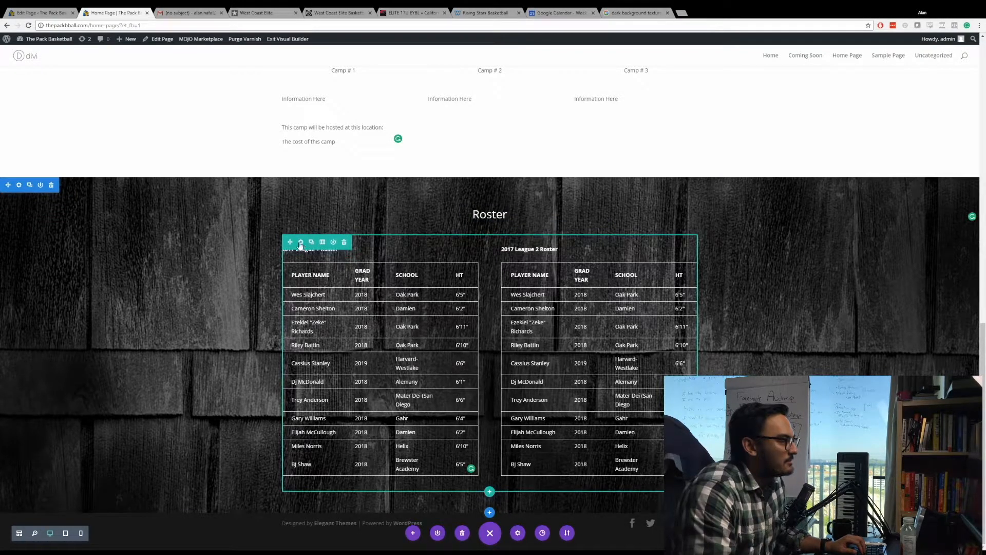
Make the row holding the two league roster tables fullwidth and save the row settings.
click(301, 242)
click(145, 129)
click(138, 170)
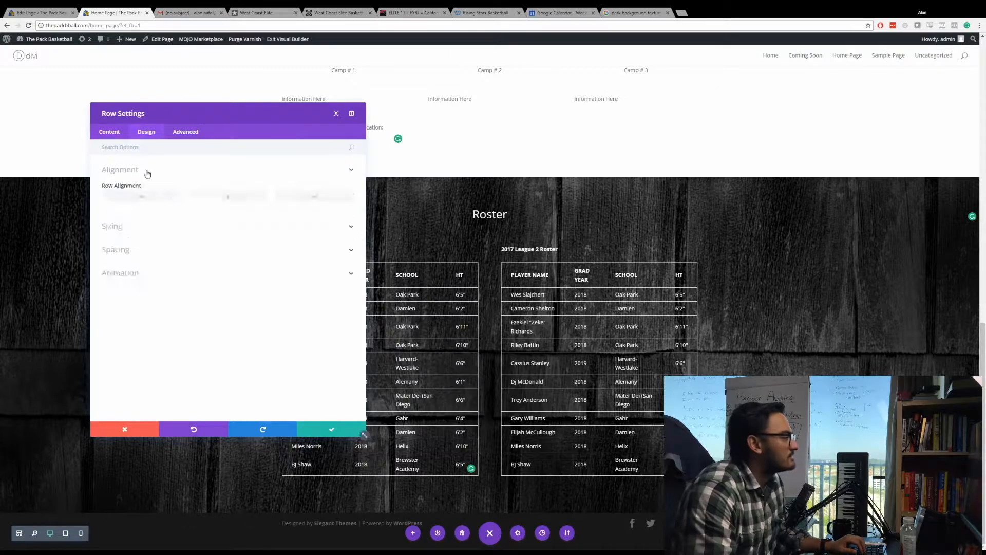
click(135, 226)
click(121, 225)
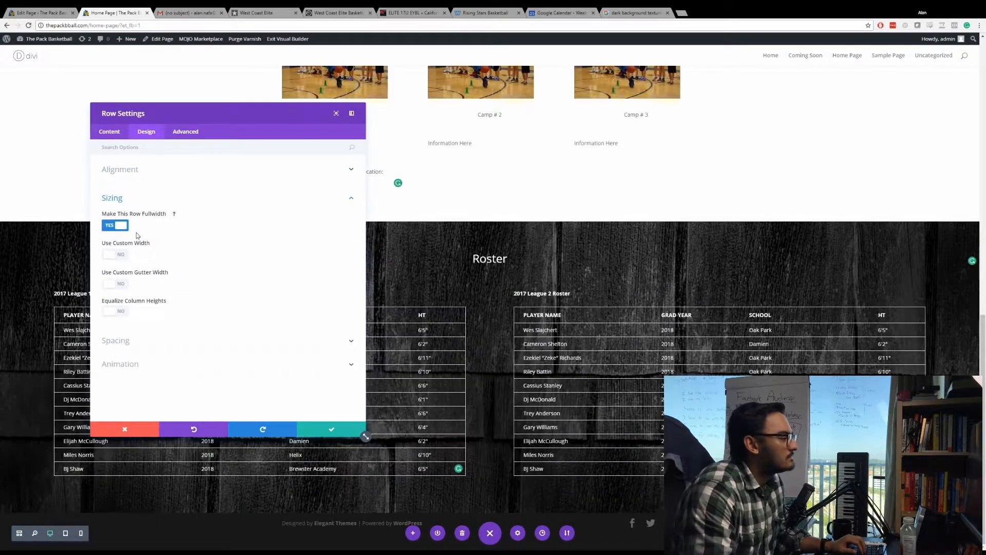
click(332, 429)
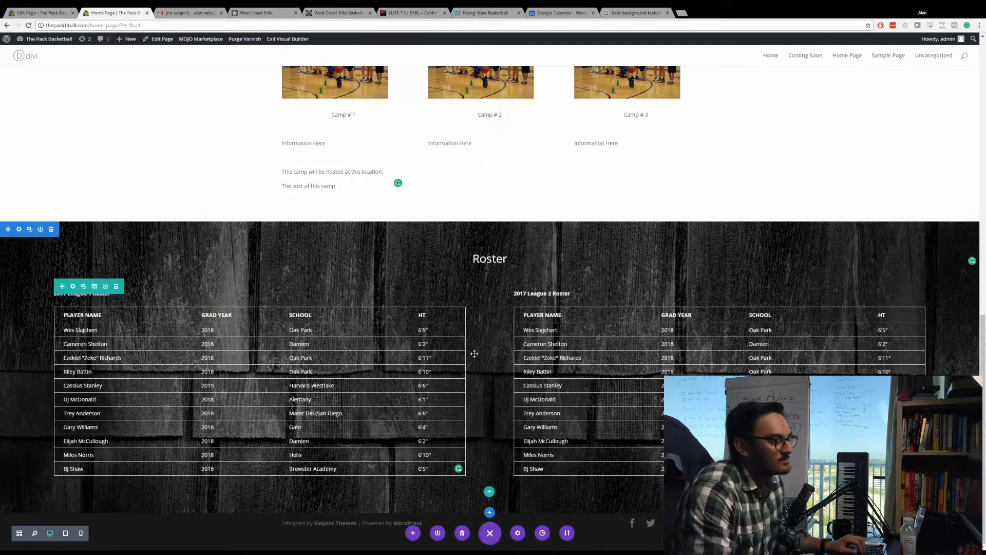
Review the page from the fullscreen header through Upcoming Camps to the widened Roster tables.
scroll(473, 352, up, 10)
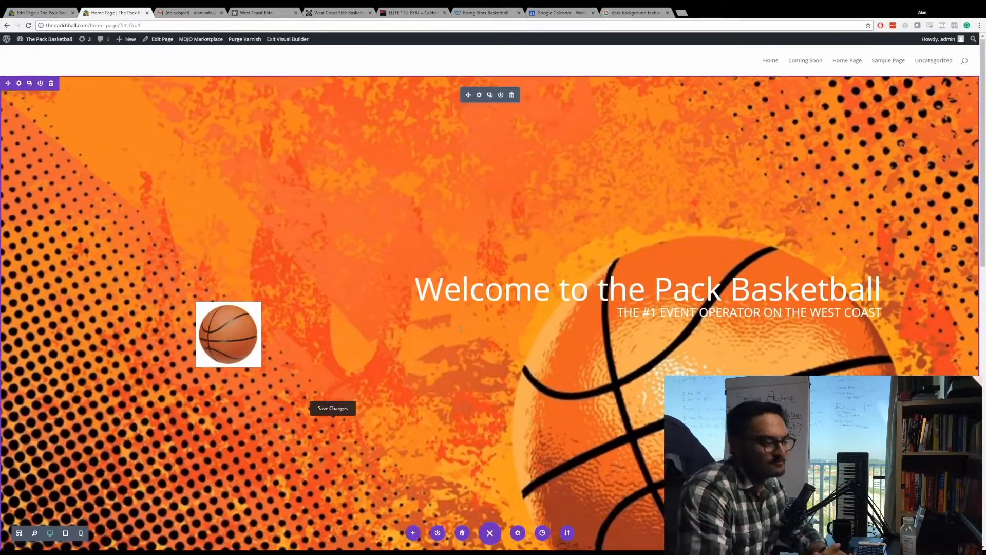
scroll(411, 303, down, 3)
scroll(411, 303, down, 3)
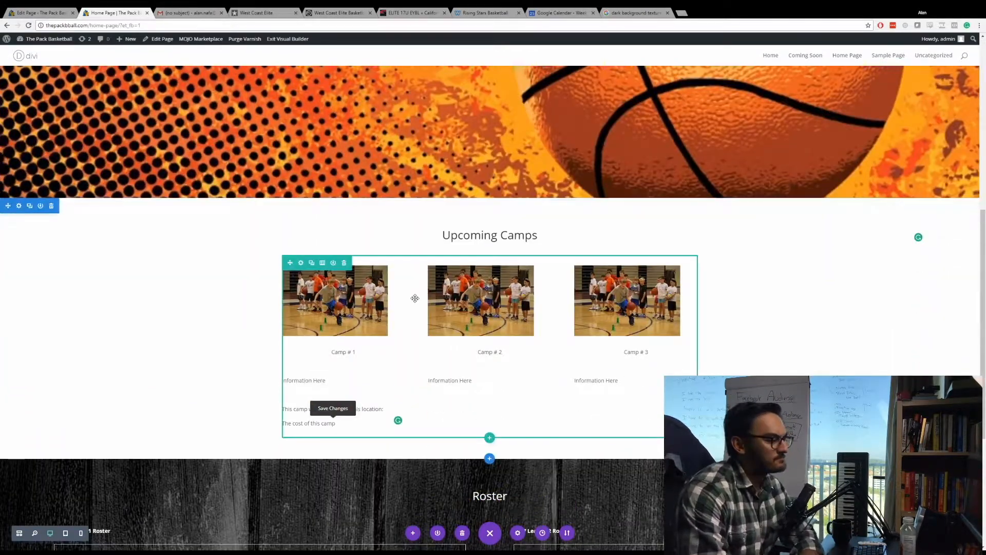
scroll(455, 279, down, 2)
scroll(455, 279, down, 2)
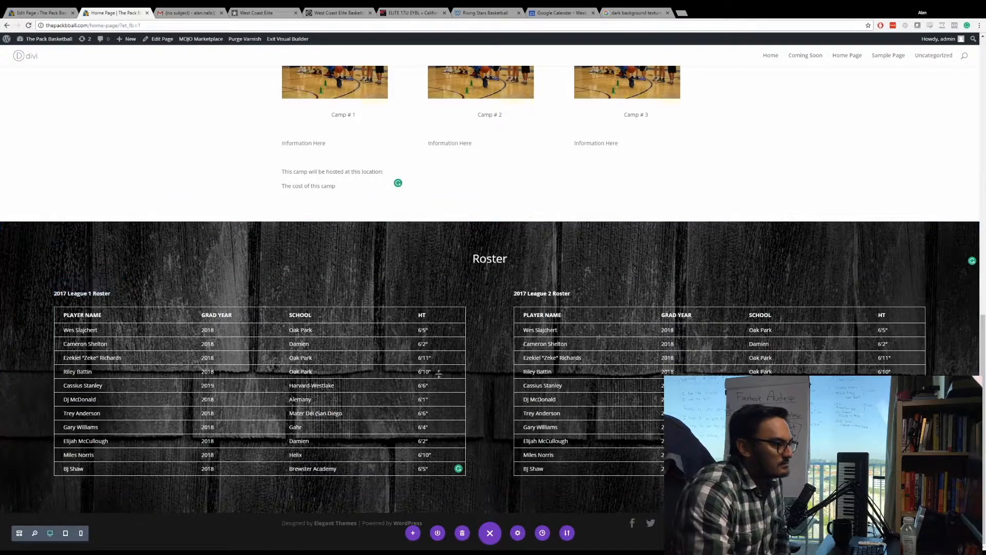
scroll(362, 355, up, 4)
scroll(362, 355, up, 5)
scroll(237, 361, down, 6)
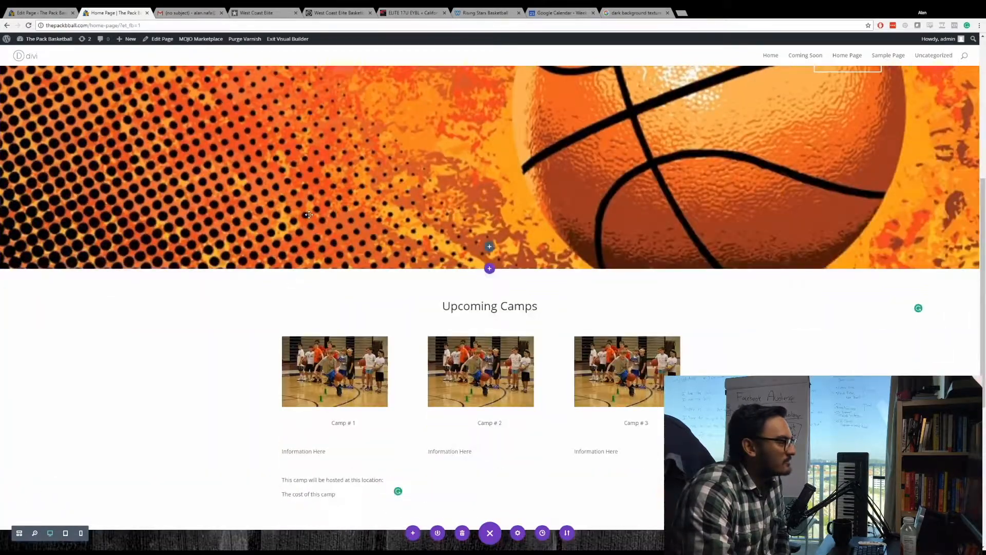
scroll(238, 361, down, 2)
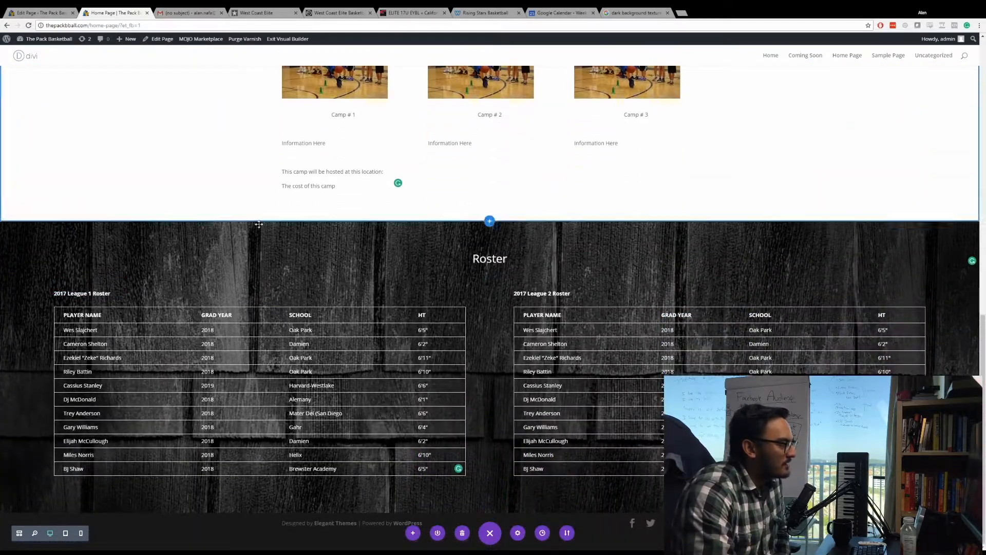
Add a new section below the Roster section with a single-column row containing a Text module.
click(489, 513)
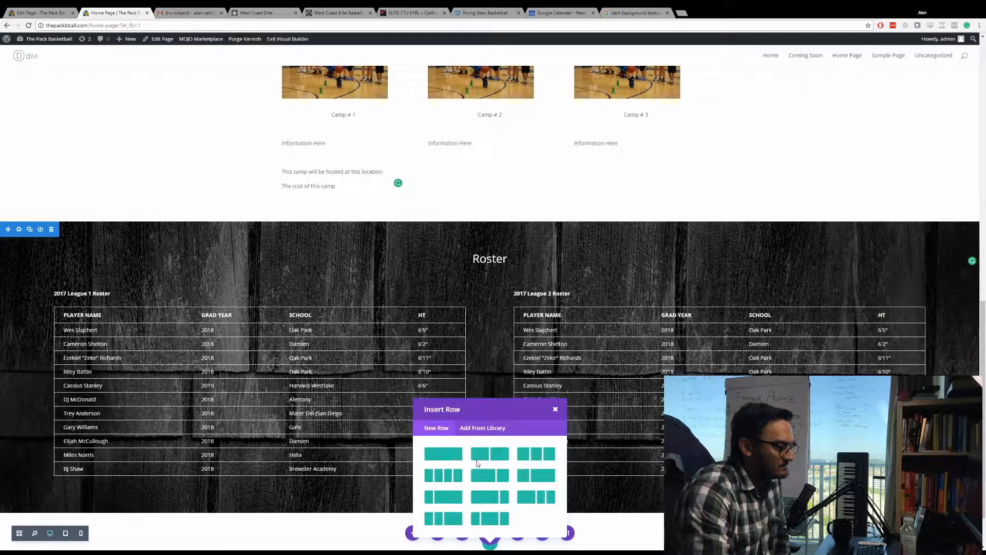
click(445, 456)
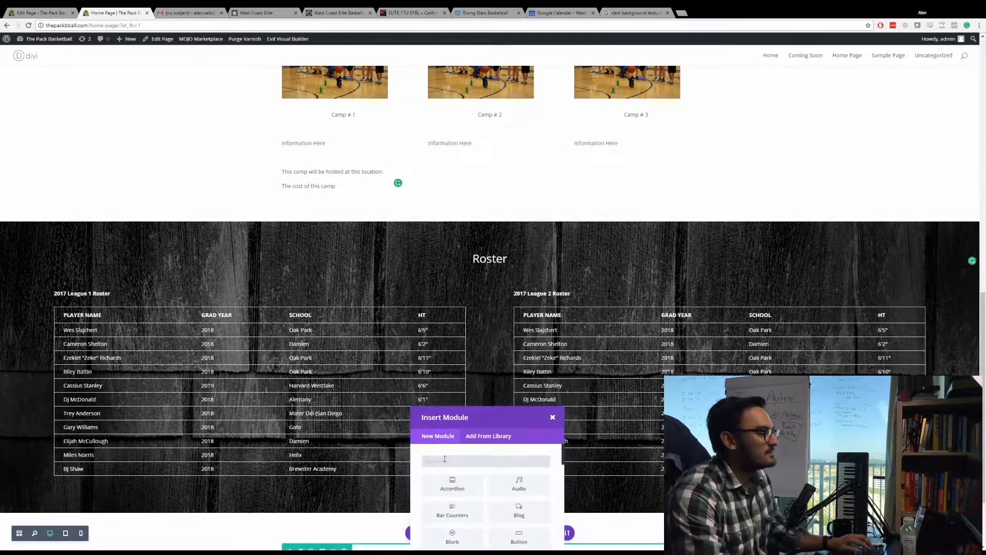
text(text)
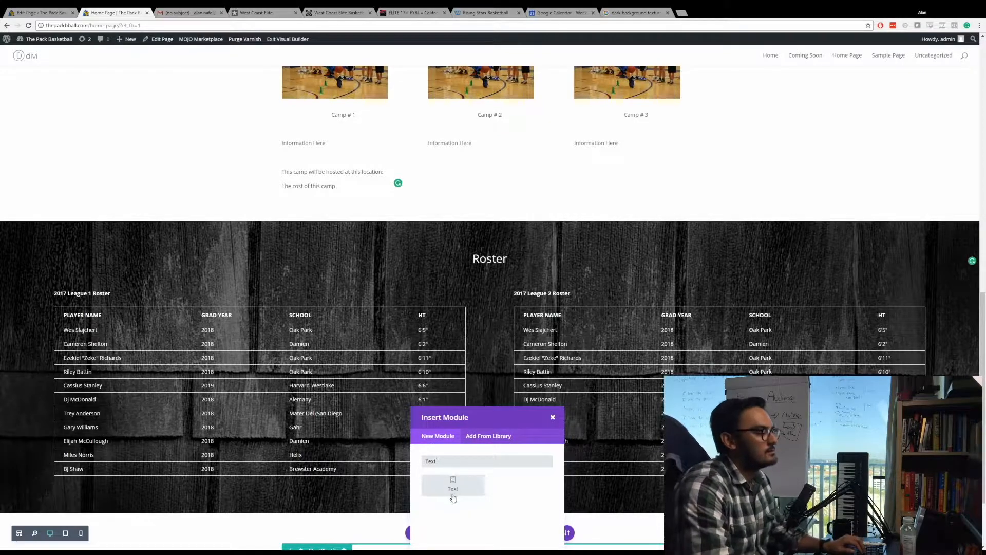
click(452, 483)
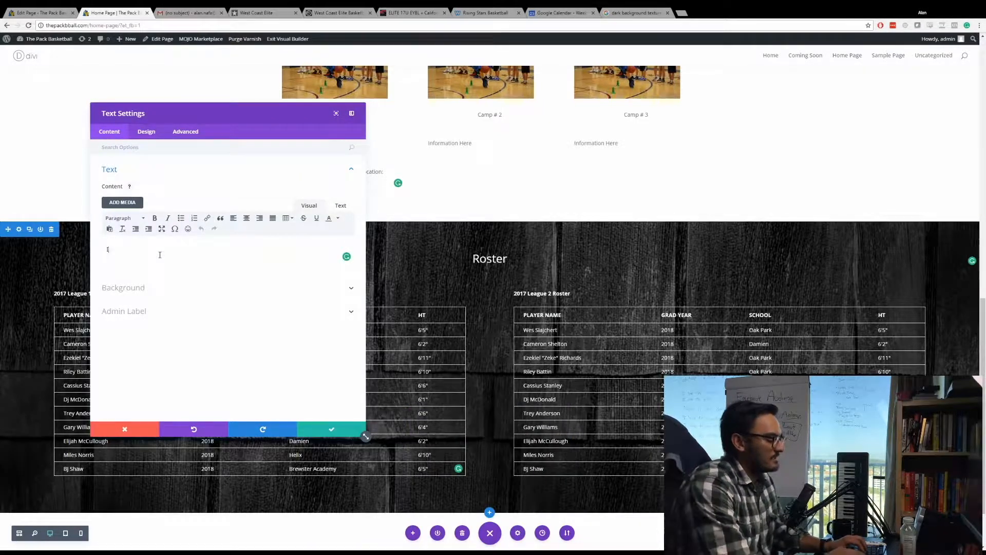
Enter "Interested in joining the league? Sign up below!" as the new text module's content.
text(Interested in joining )
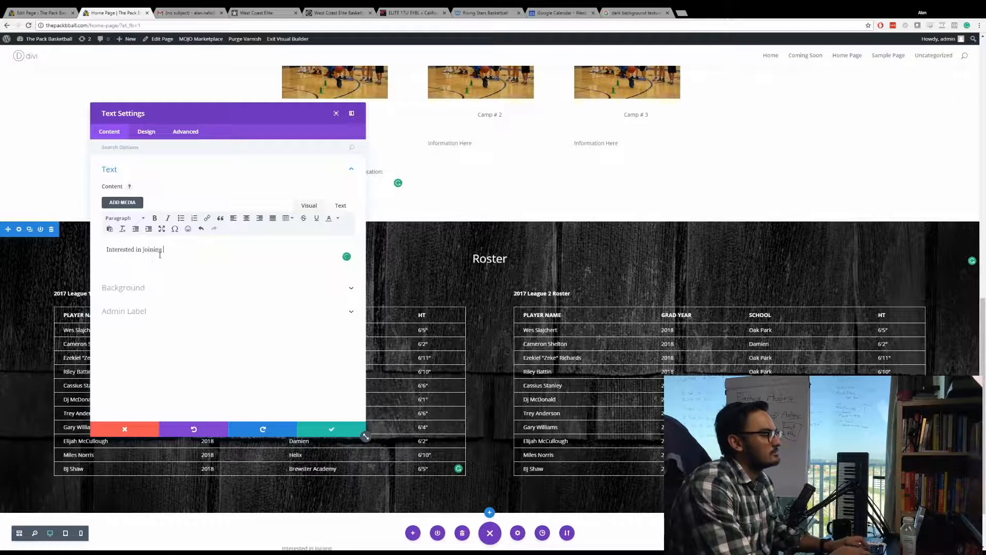
text(the league?)
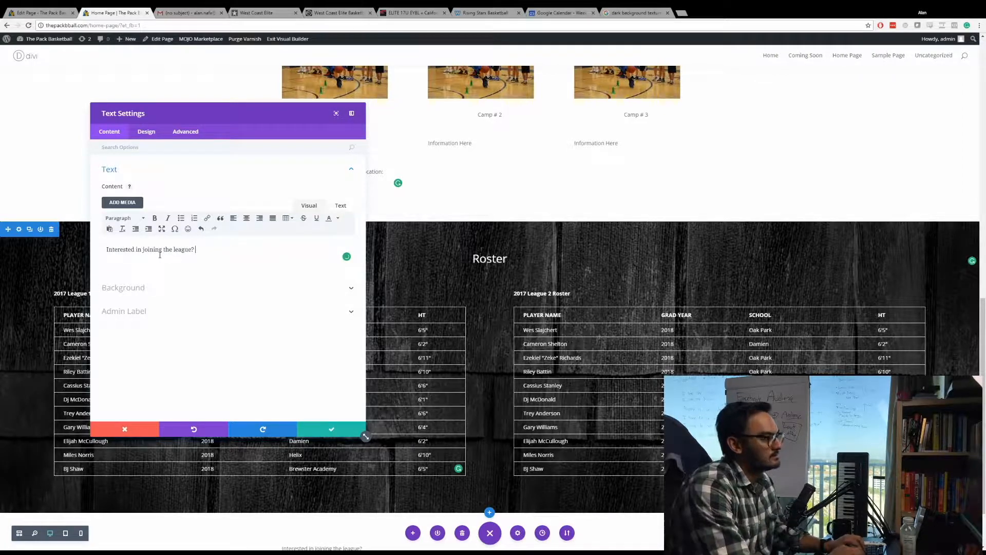
text( Sign up below!)
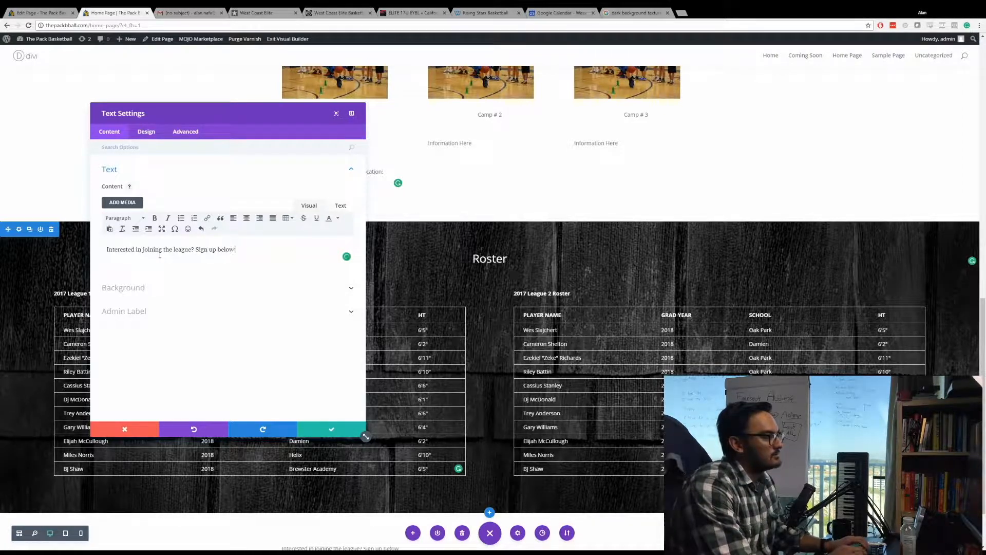
key(BackSpace)
text( through ou)
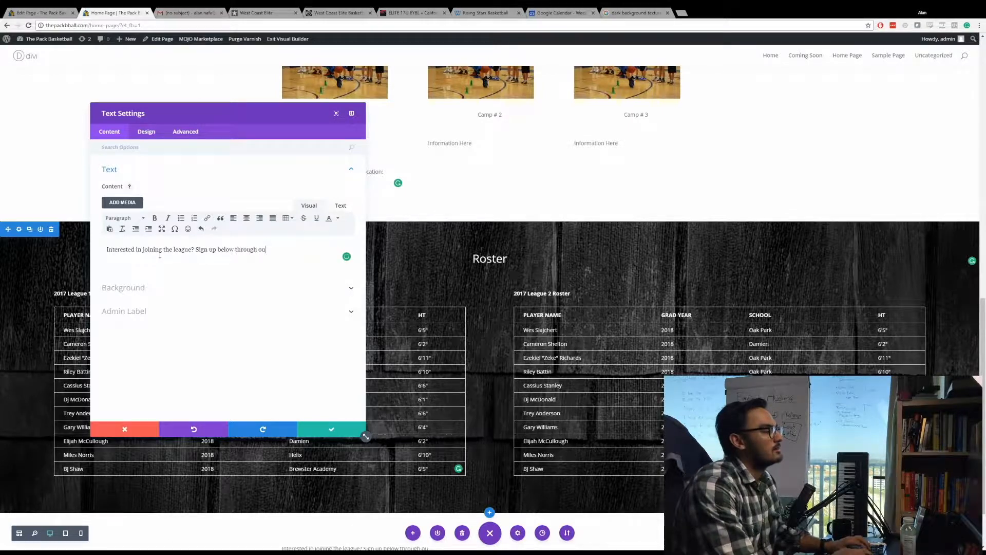
text(r contact)
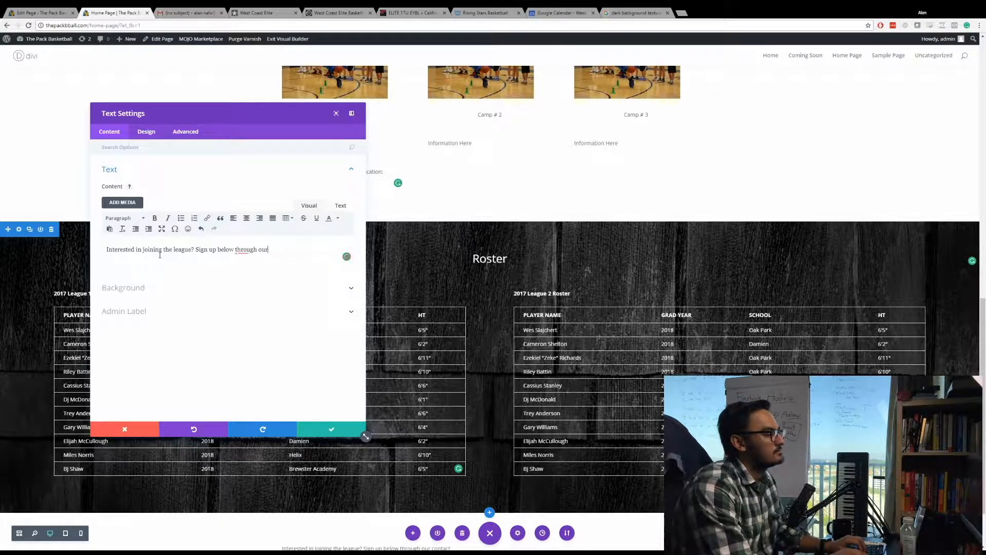
key(BackSpace)
key(BackSpace)
key(BackSpace)
key(BackSpace)
key(BackSpace)
key(BackSpace)
key(BackSpace)
key(BackSpace)
key(BackSpace)
key(BackSpace)
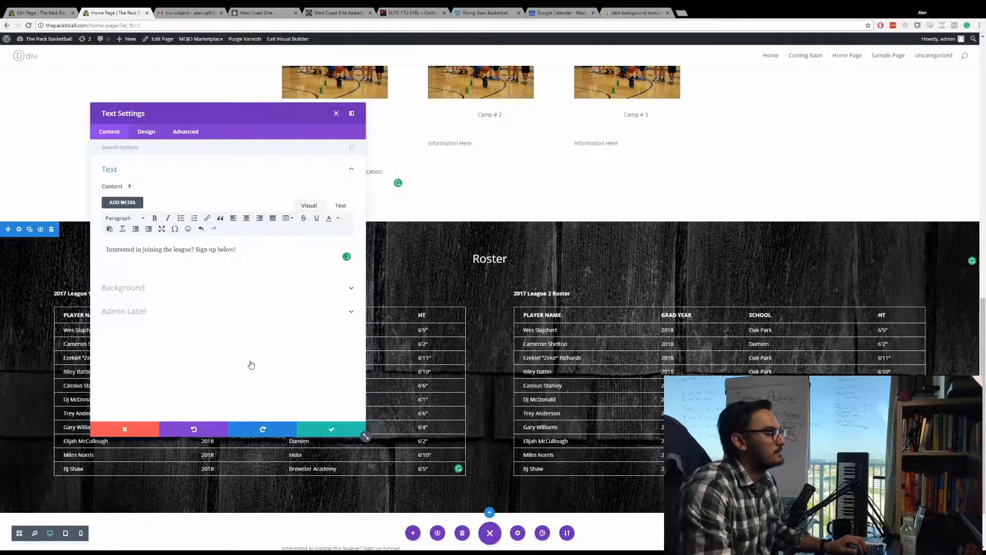
Format the sign-up text as Heading 1, center it and save the module.
click(149, 142)
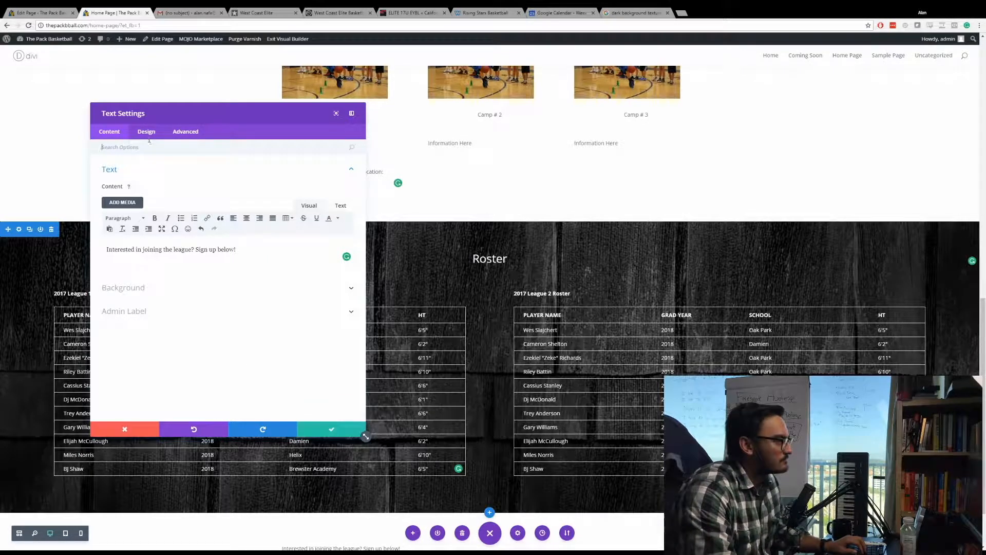
click(123, 218)
click(146, 249)
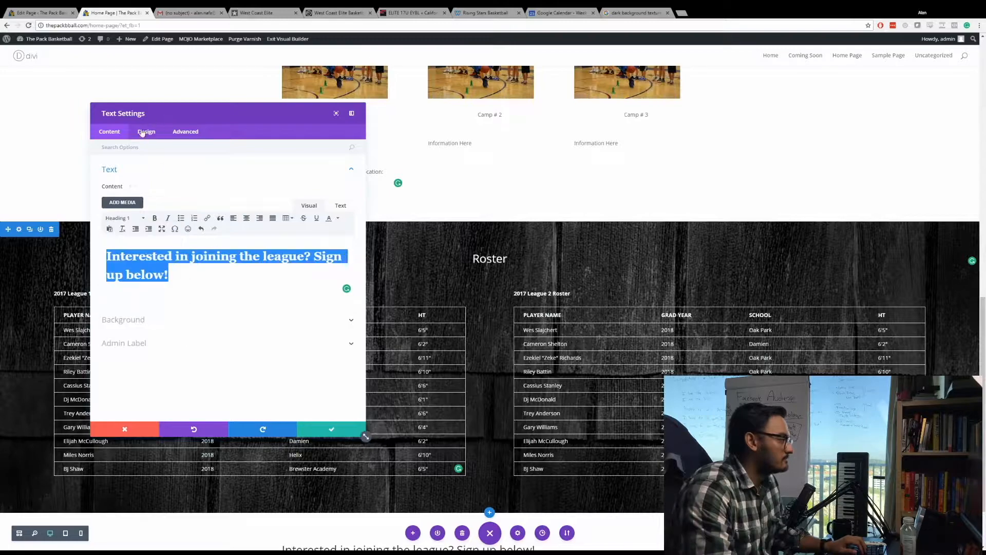
click(146, 132)
click(161, 172)
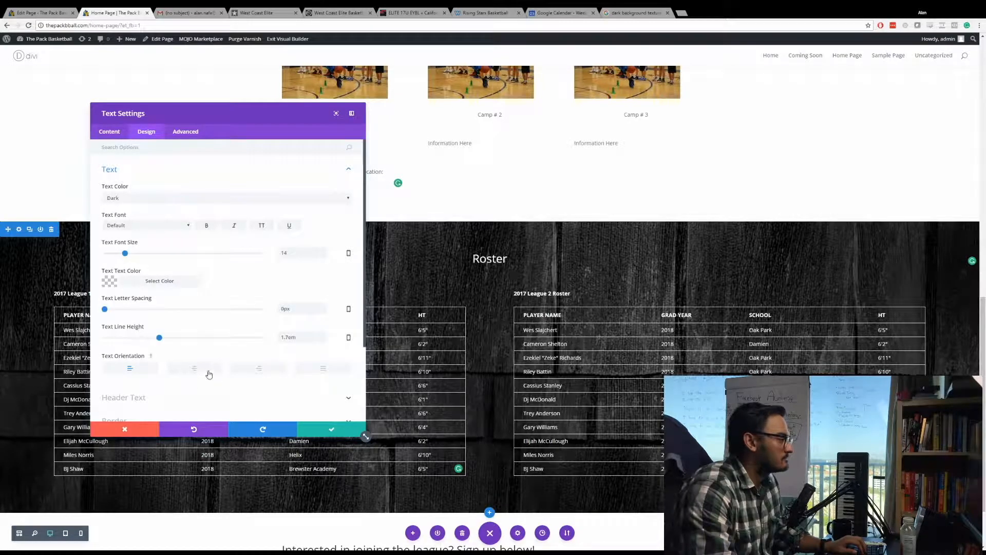
click(328, 430)
scroll(432, 345, down, 2)
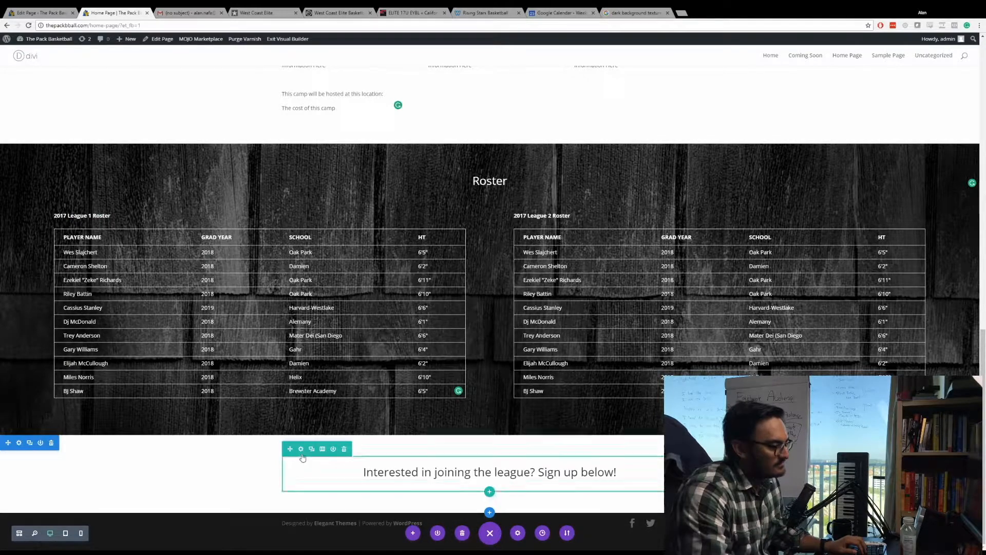
Check the sign-up row's design and background options, then close its settings without changing them.
click(302, 454)
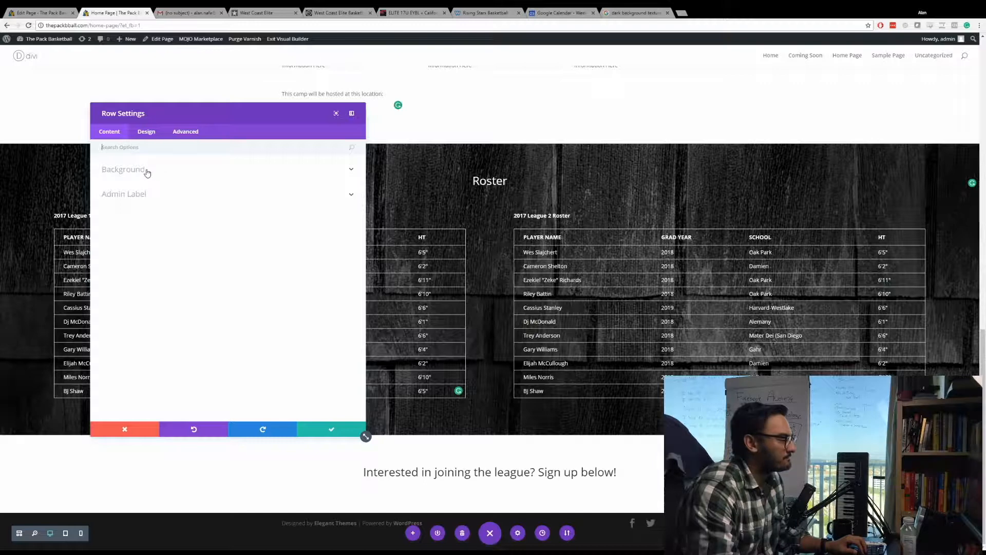
click(147, 131)
click(126, 135)
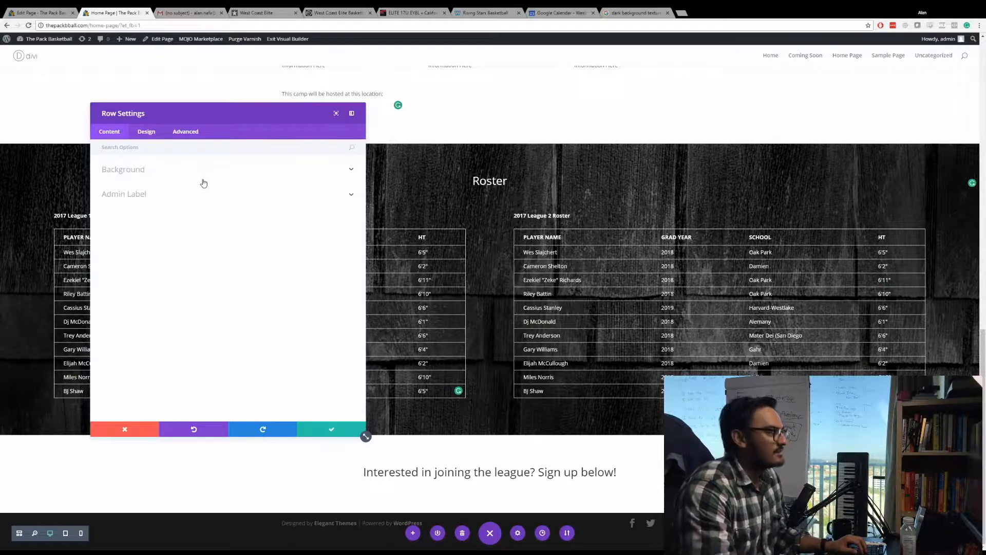
click(224, 171)
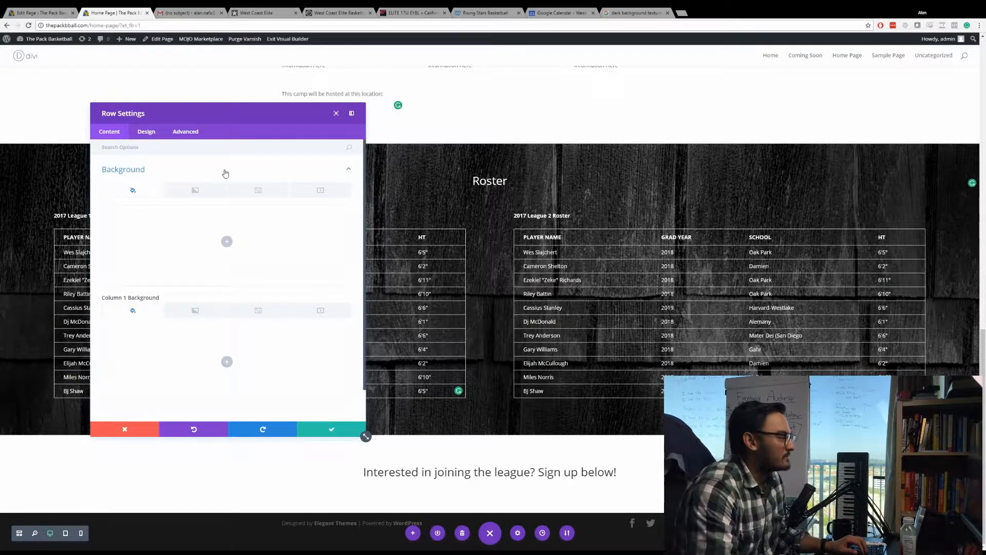
click(331, 429)
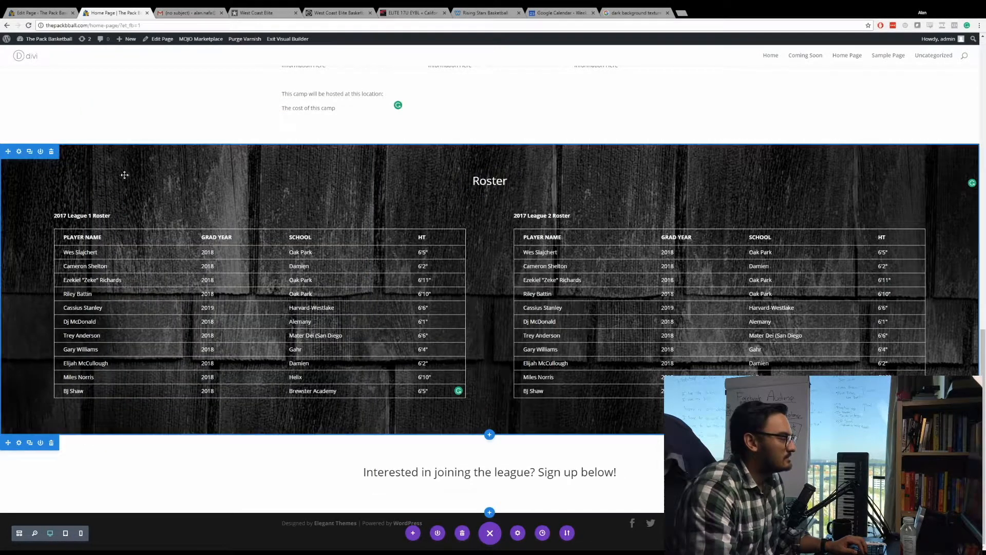
Turn on the parallax effect for the Roster section's background image, save, and check it while moving through the page.
click(18, 152)
click(190, 171)
scroll(161, 314, down, 2)
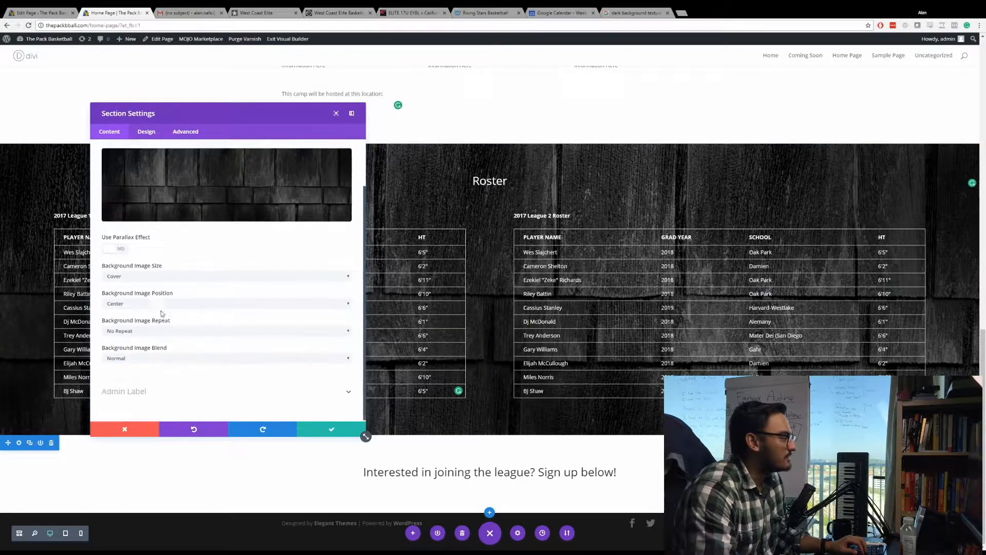
click(121, 248)
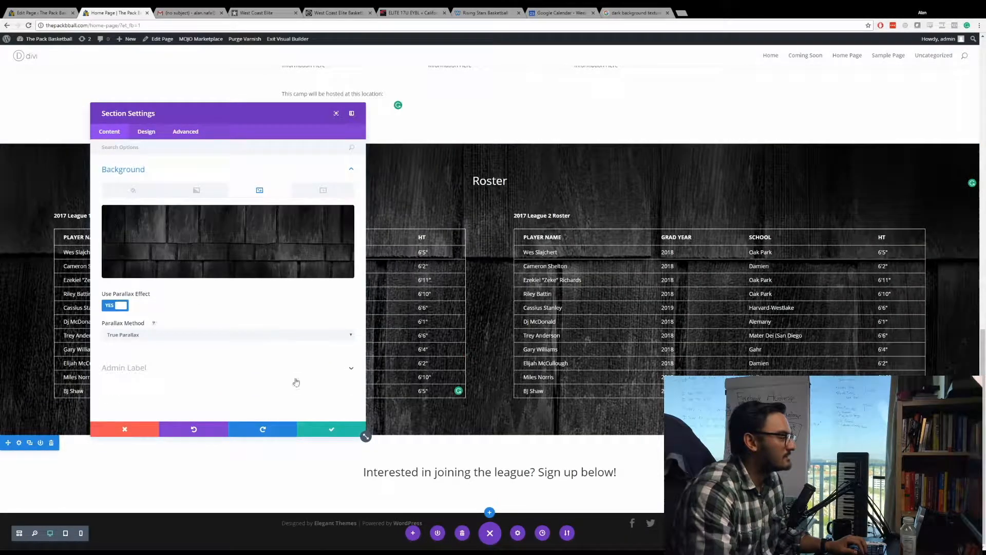
click(333, 431)
scroll(211, 206, up, 3)
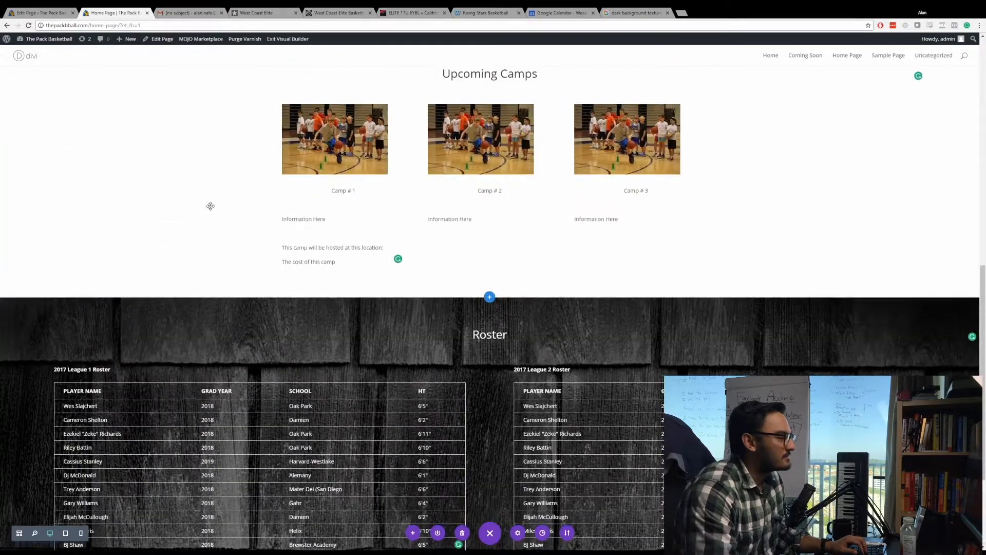
scroll(210, 206, down, 2)
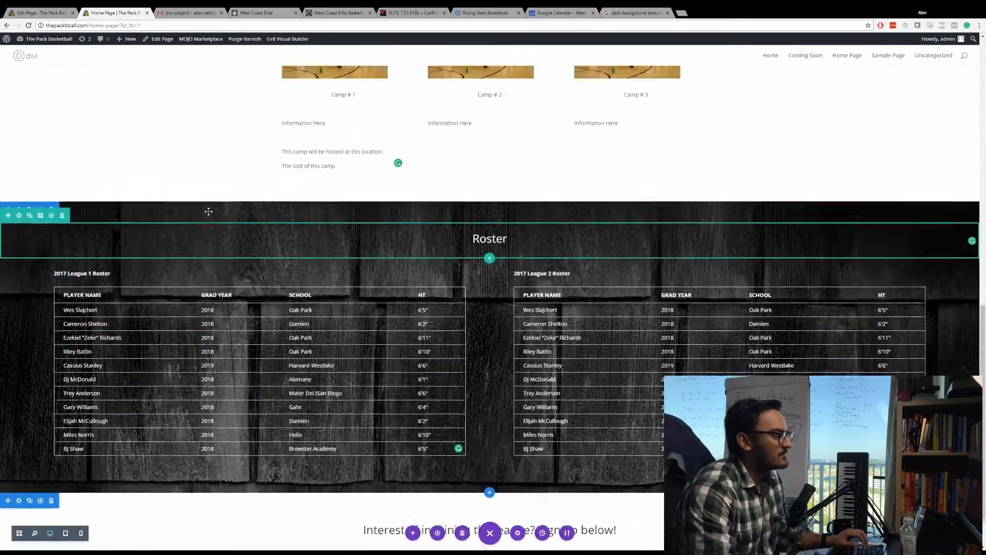
scroll(209, 211, down, 1)
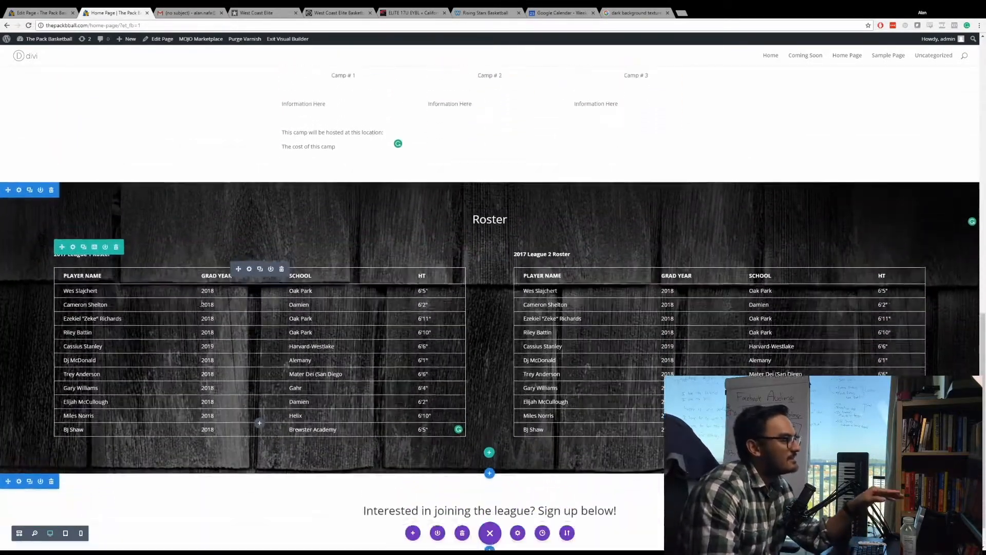
scroll(246, 332, up, 5)
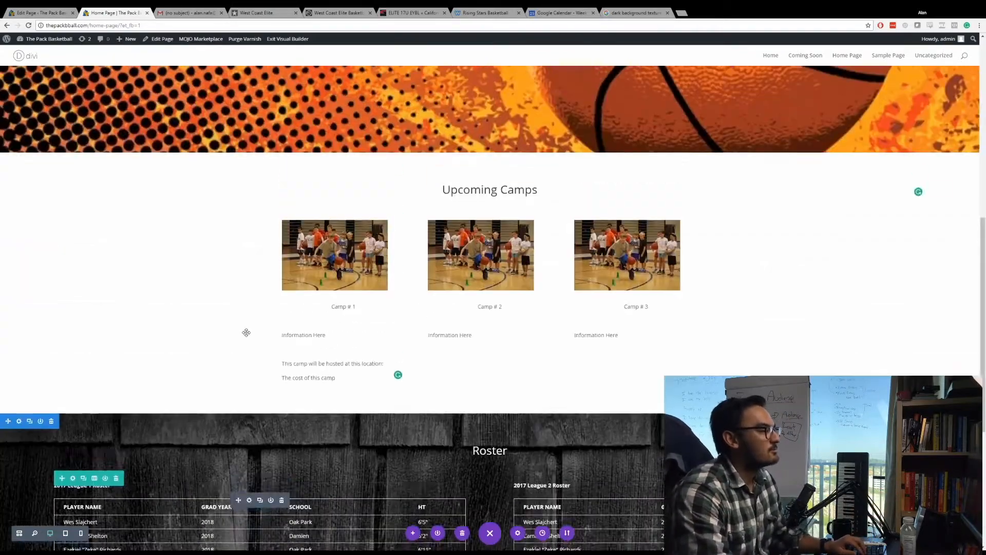
scroll(246, 333, up, 1)
scroll(489, 308, down, 6)
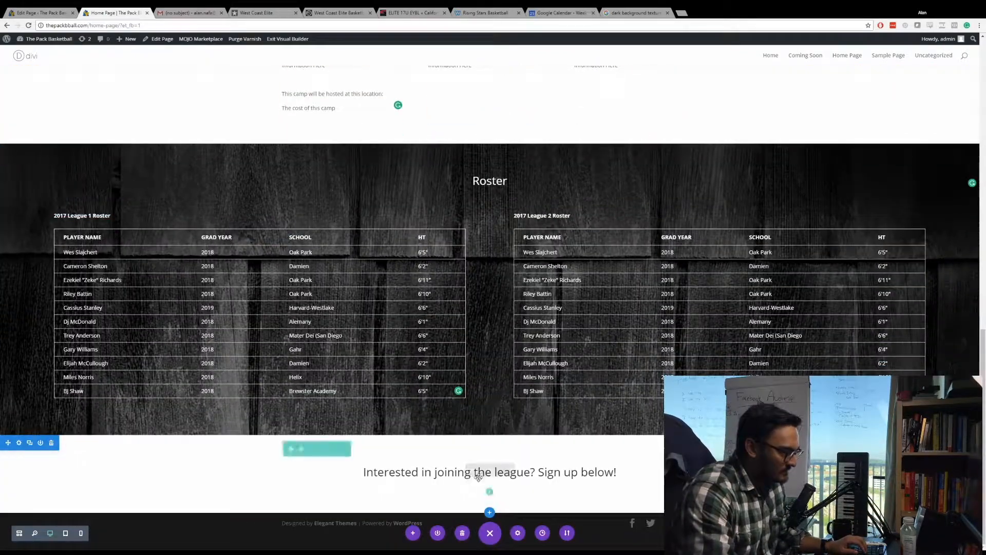
Add a Button module below the league sign-up text and set its button text to "Contact Us".
click(490, 491)
scroll(488, 437, down, 1)
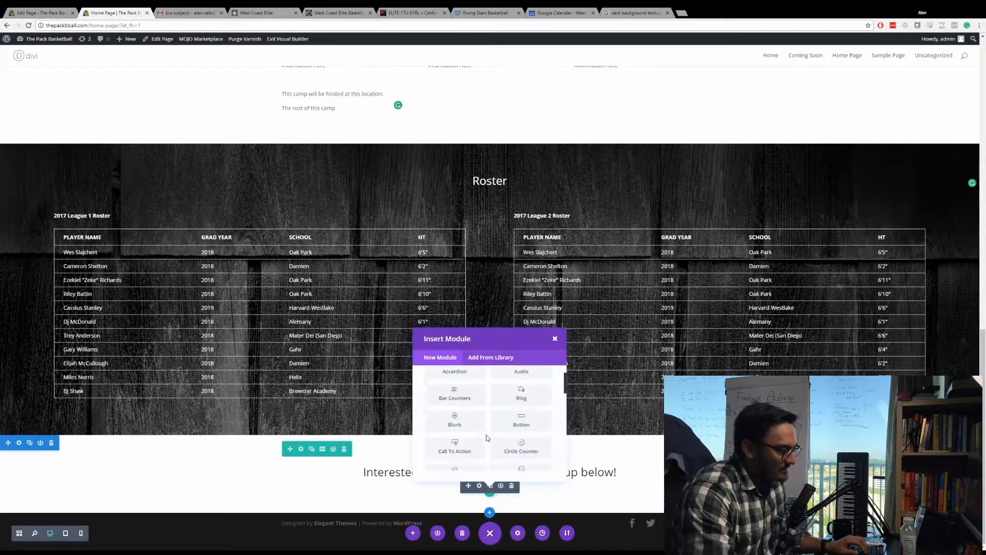
click(545, 423)
click(170, 198)
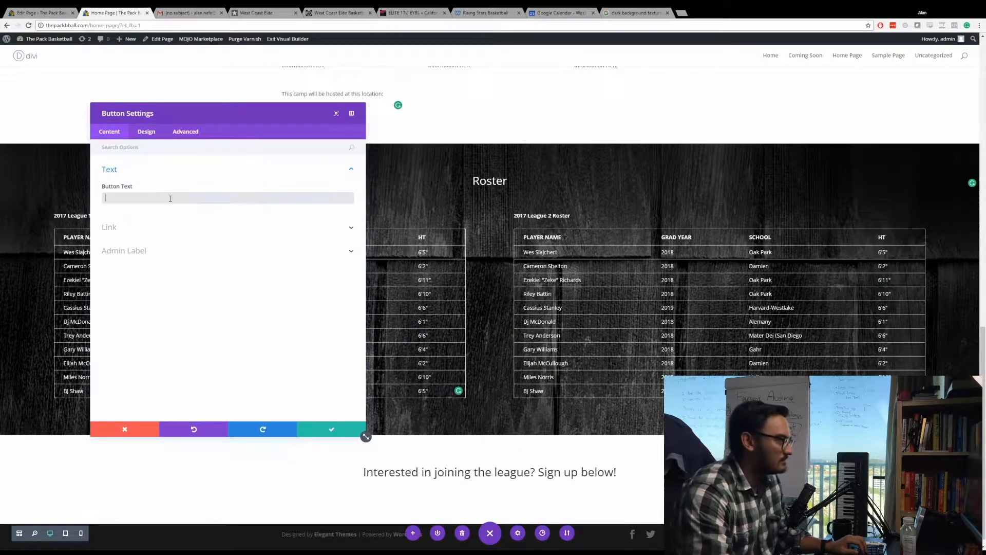
text(Contact)
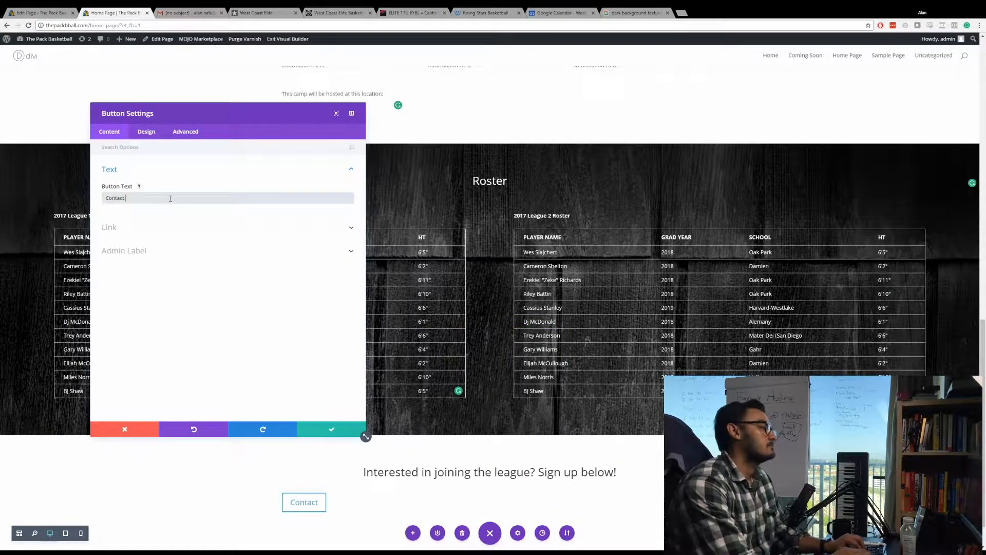
text( Us)
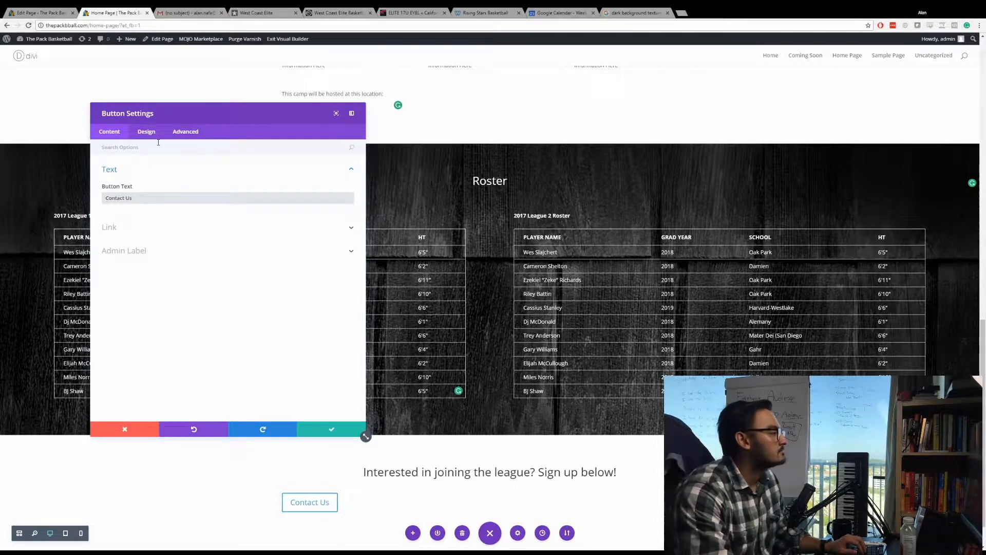
Center the alignment of the Contact Us button.
click(147, 132)
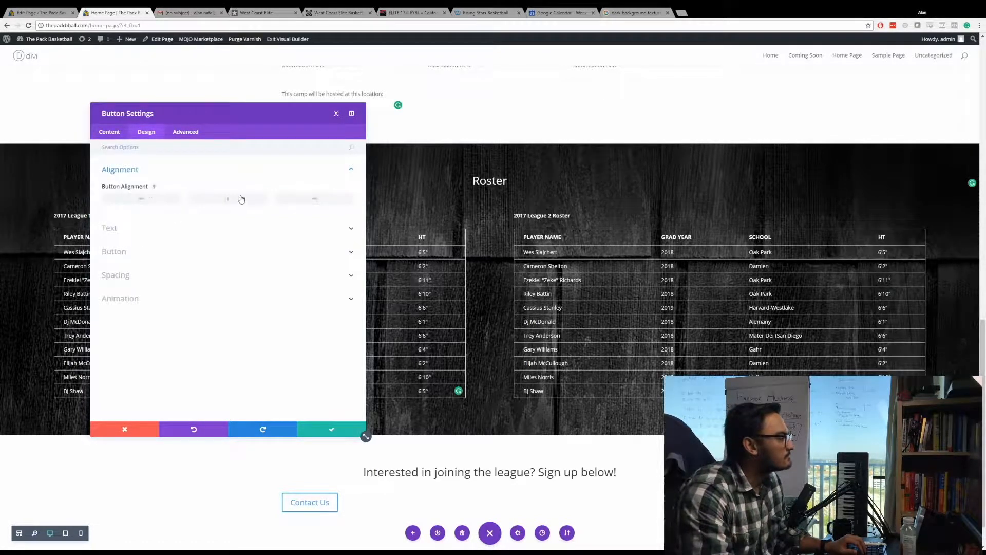
click(241, 200)
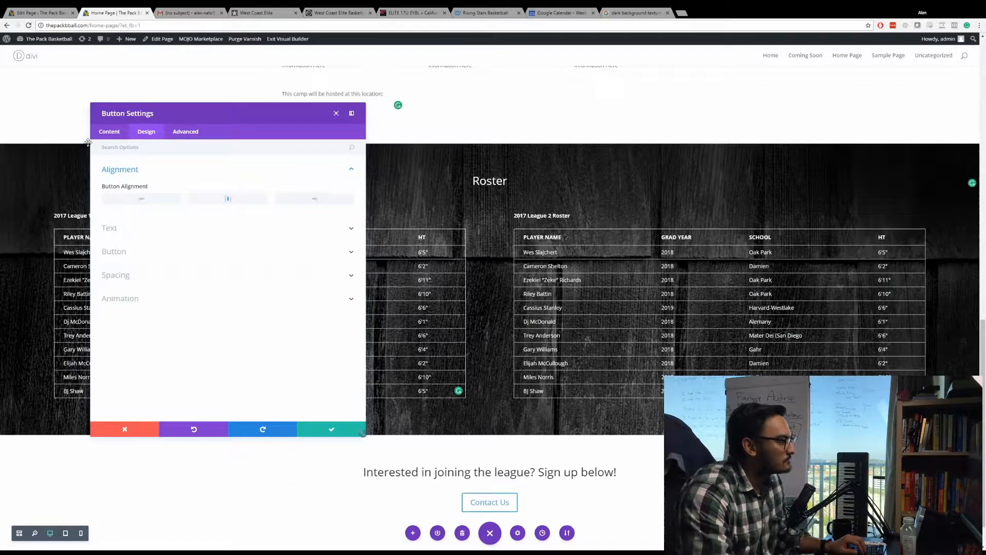
click(109, 132)
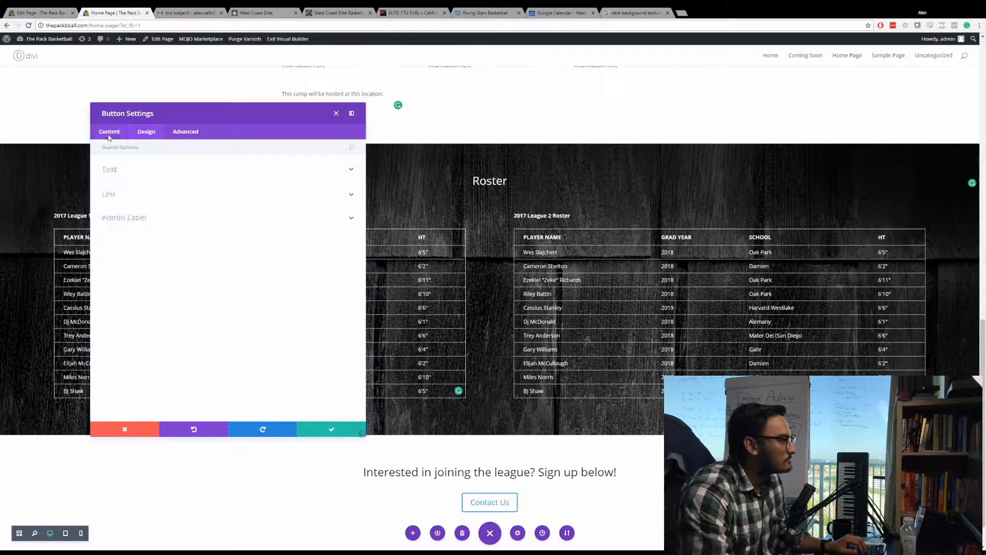
click(146, 132)
Enable custom styles for the Contact Us button, set its text color to black and save the module.
click(155, 251)
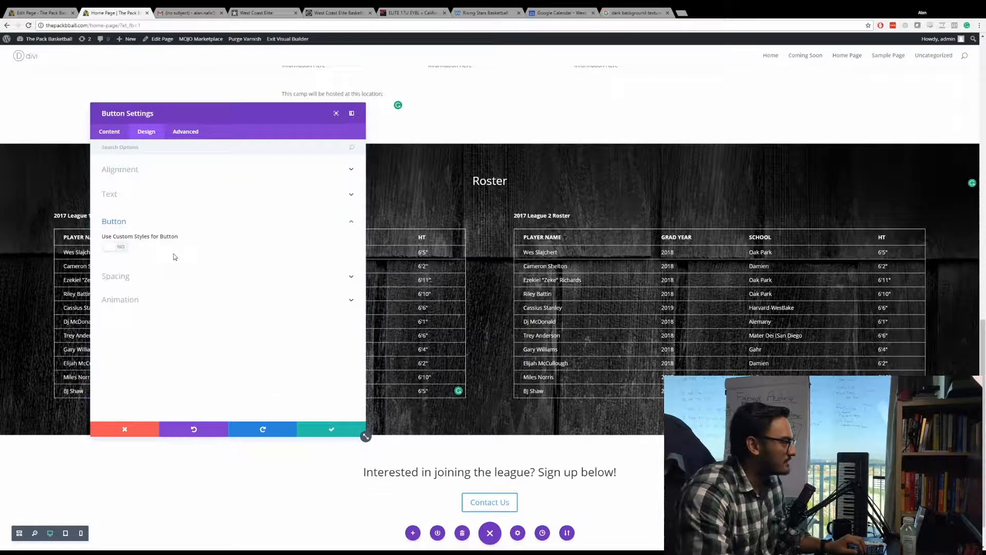
click(116, 253)
scroll(175, 271, down, 2)
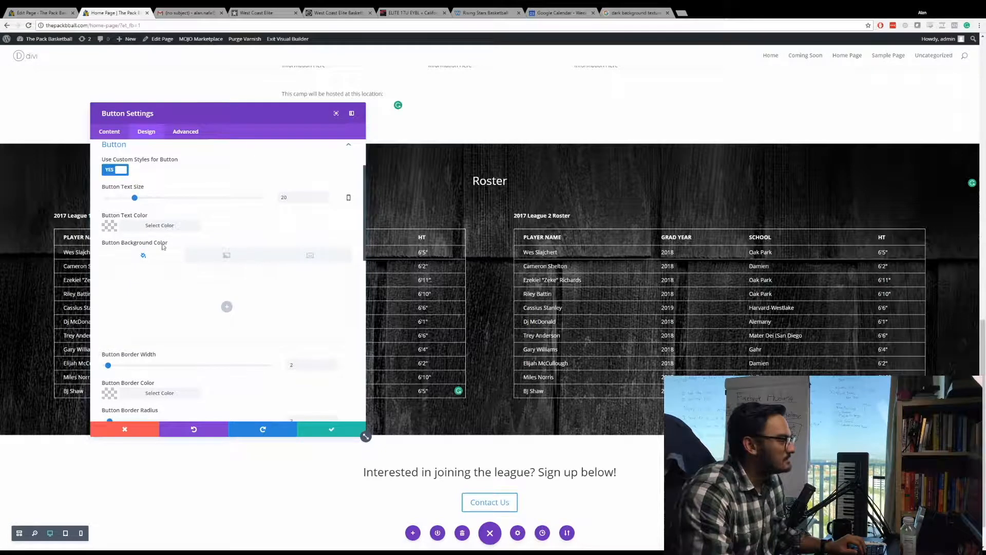
click(156, 229)
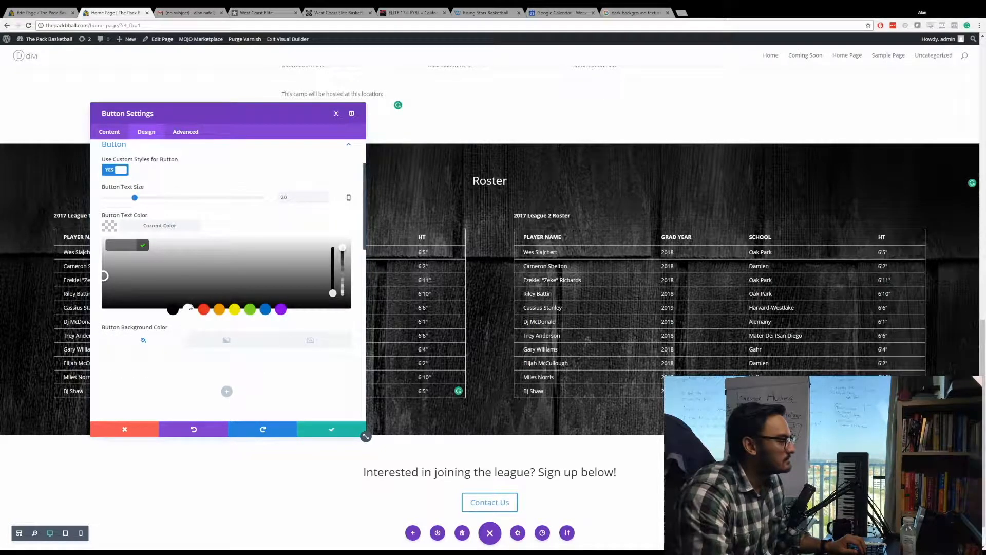
click(191, 308)
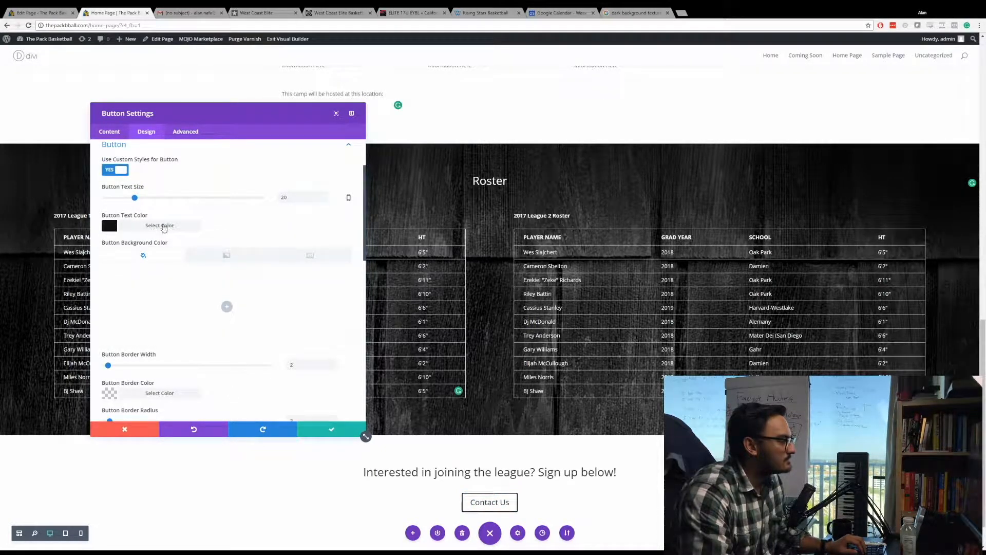
click(331, 429)
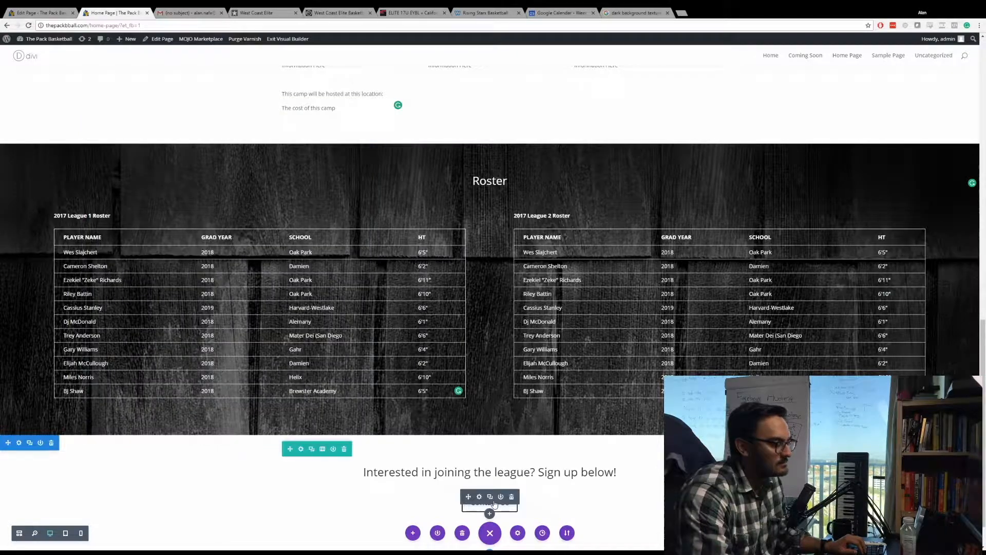
scroll(445, 500, down, 1)
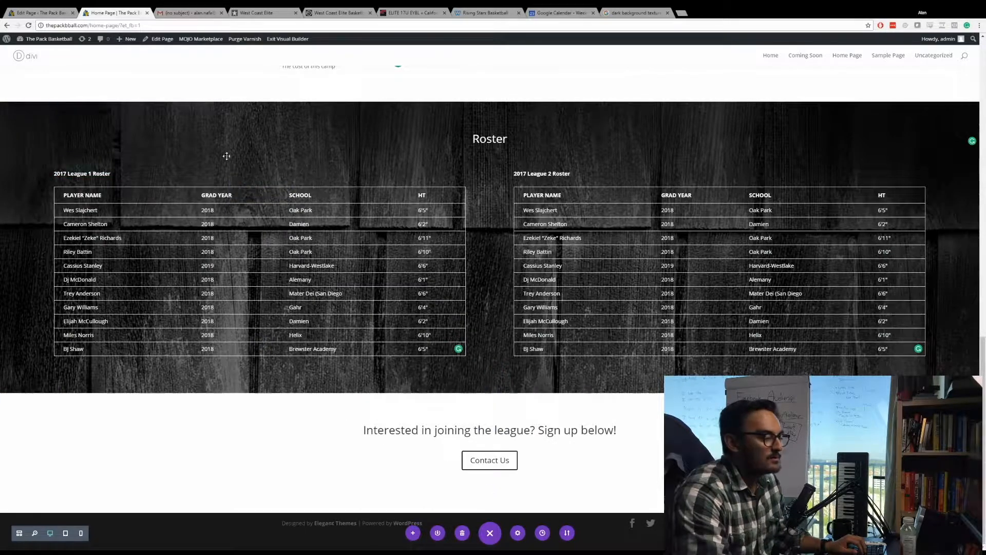
Switch to the West Coast Elite site and examine its home page sections for layout ideas.
click(274, 11)
scroll(312, 90, up, 15)
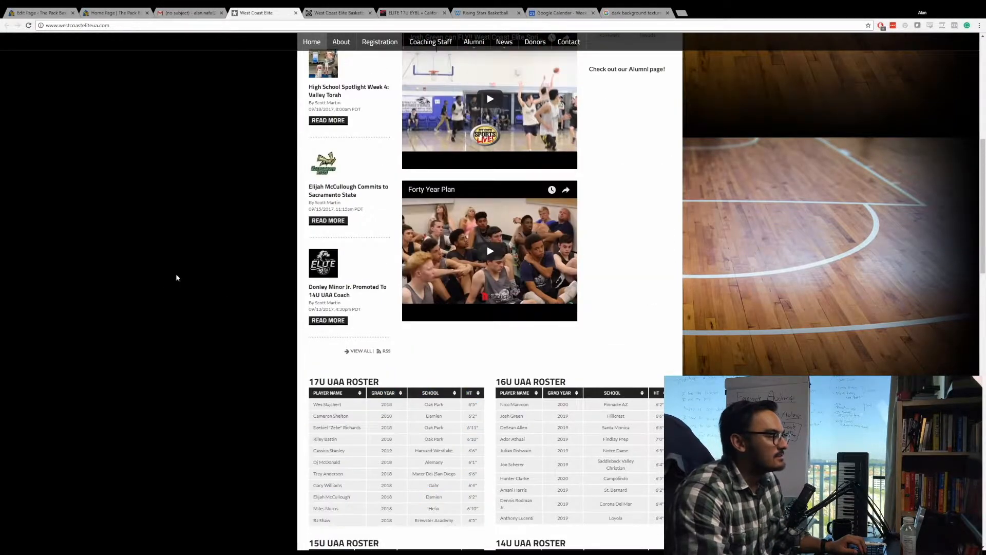
scroll(396, 208, down, 3)
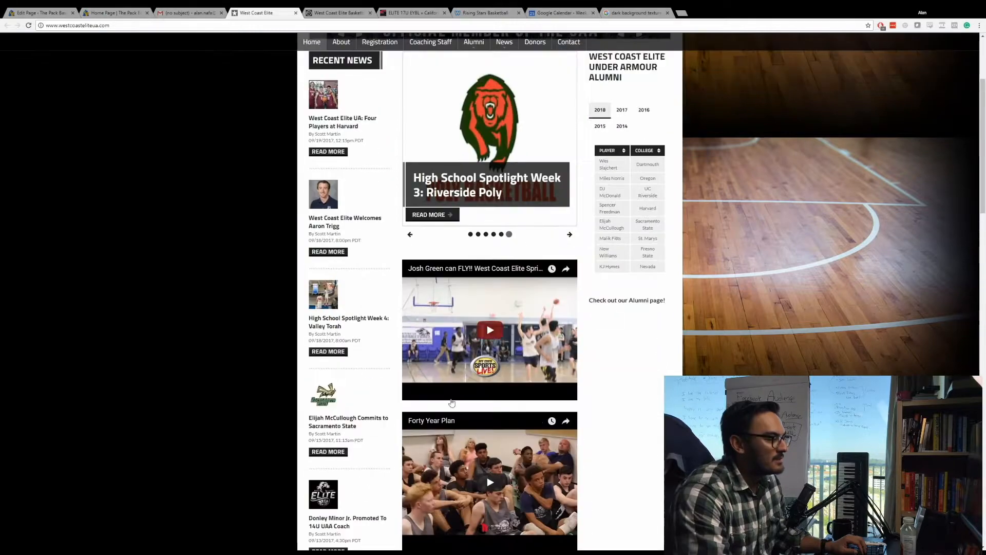
scroll(358, 241, up, 1)
scroll(403, 222, down, 10)
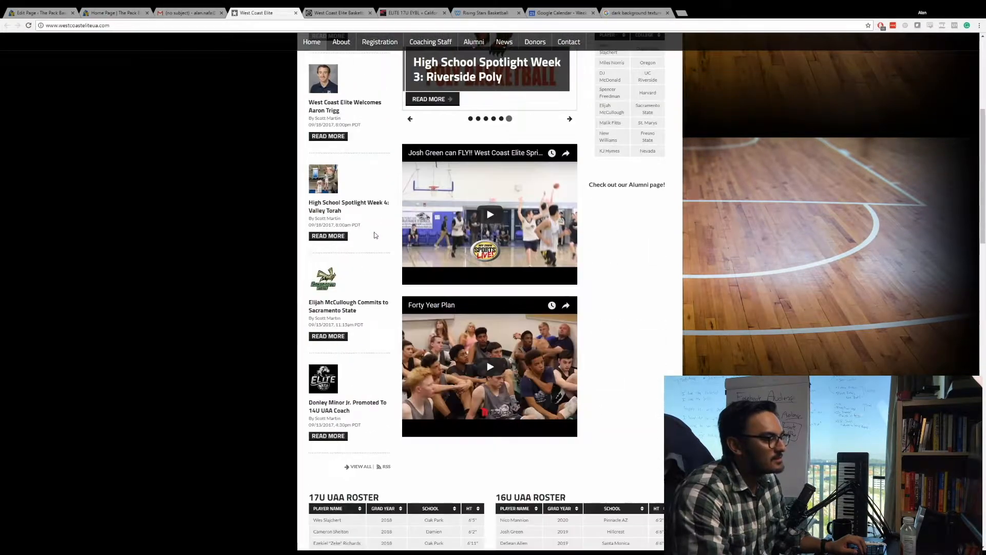
scroll(403, 222, down, 13)
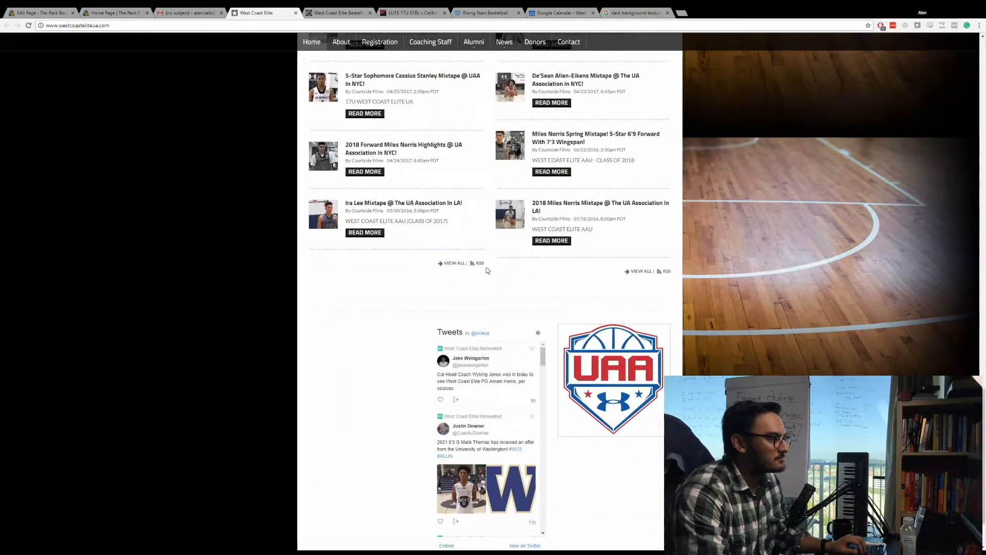
scroll(549, 259, down, 1)
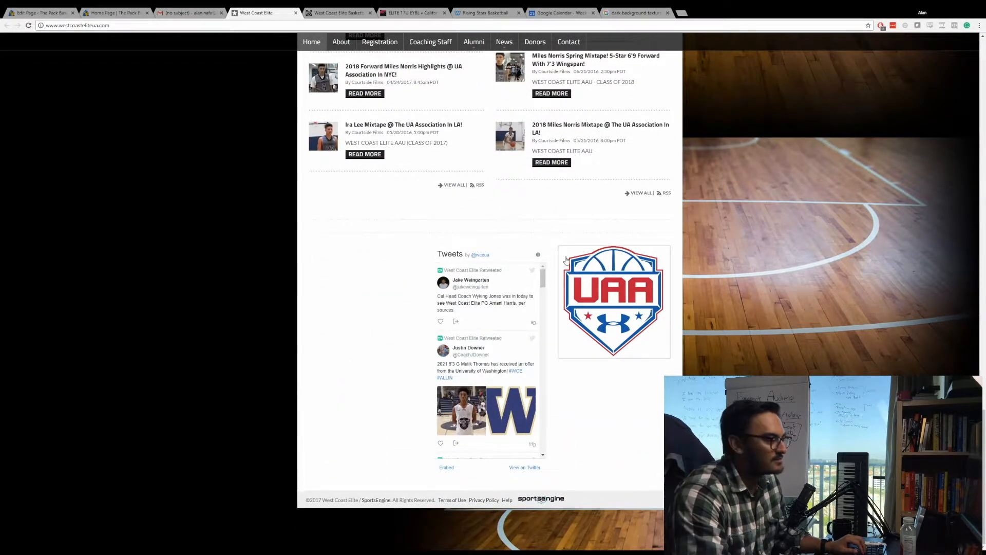
Switch to the West Coast Elite Basketball site and examine its social media, testimony, news and coaches sections.
key(ctrl+Tab)
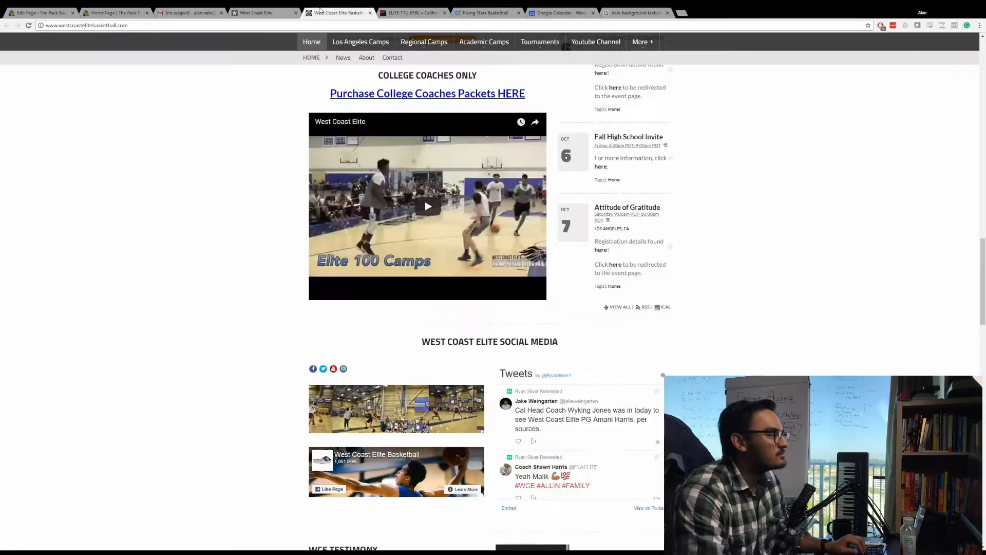
scroll(269, 230, down, 5)
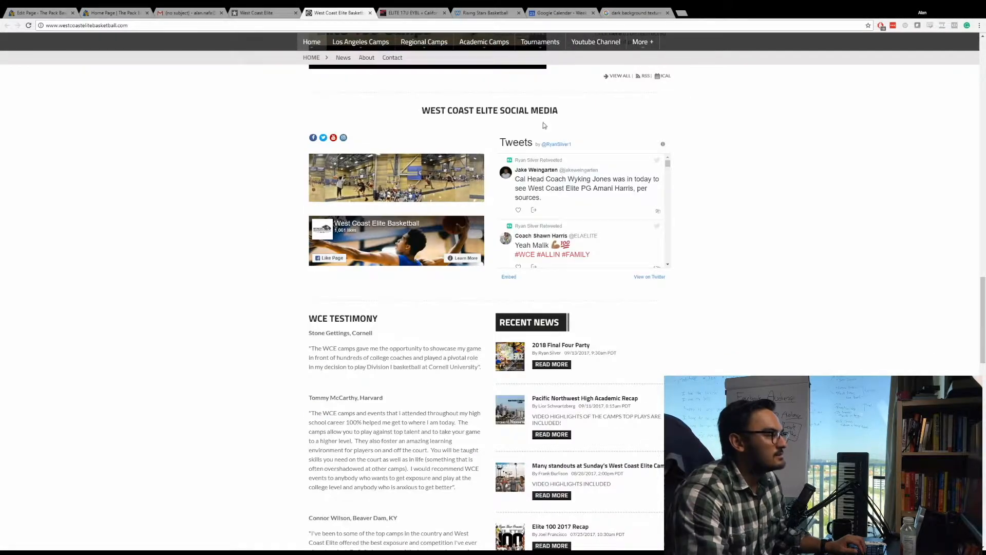
scroll(417, 242, down, 4)
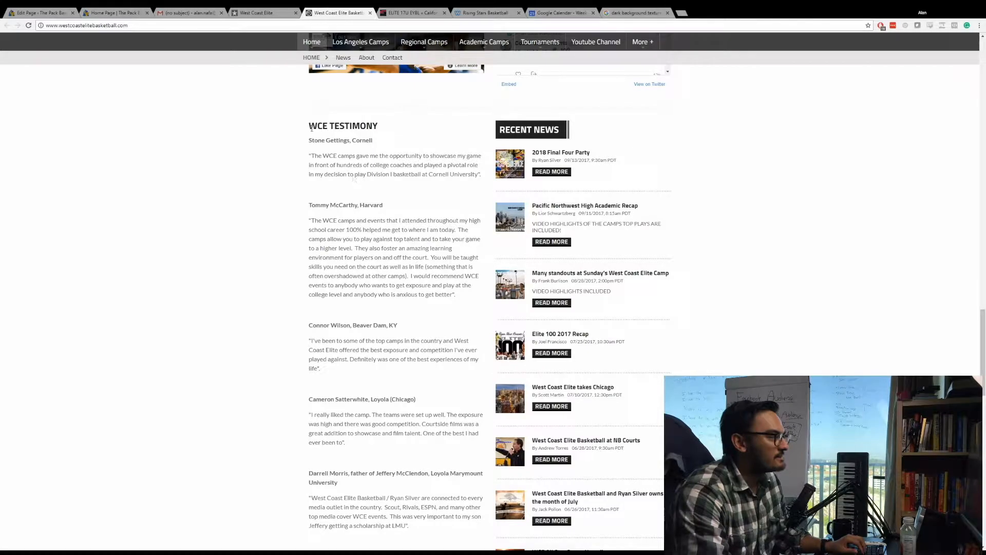
drag(311, 128, 406, 276)
click(406, 276)
scroll(406, 278, down, 5)
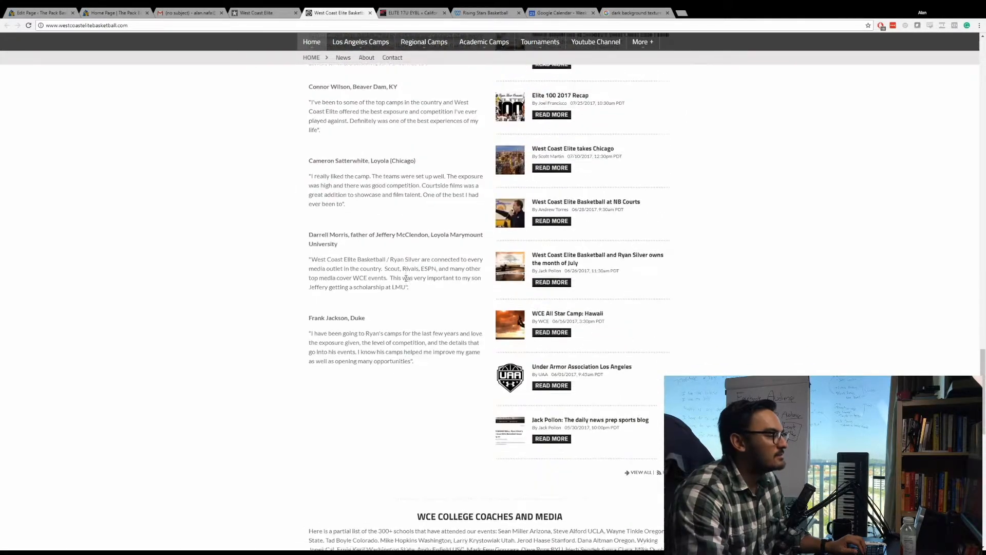
scroll(406, 278, down, 12)
scroll(402, 278, up, 7)
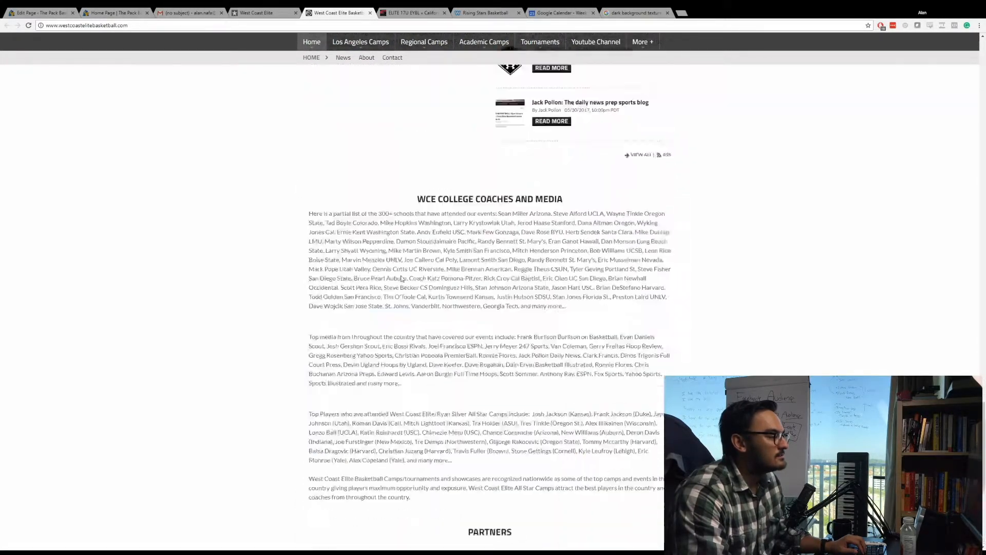
scroll(401, 278, up, 18)
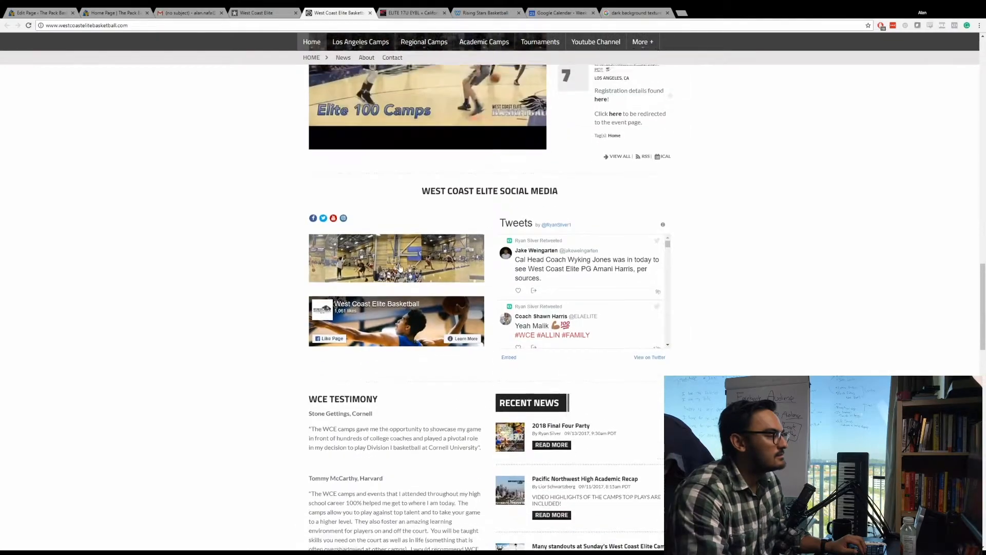
scroll(400, 268, up, 5)
Skim the California Supreme ELITE 17U EYBL roster page and return to the West Coast Elite site.
click(421, 12)
scroll(392, 233, down, 15)
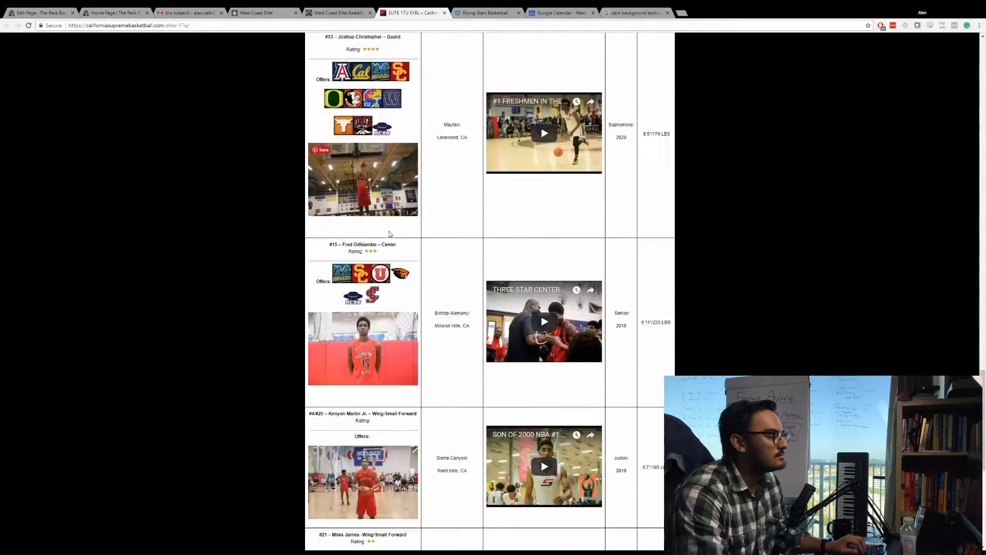
scroll(390, 230, up, 12)
click(254, 10)
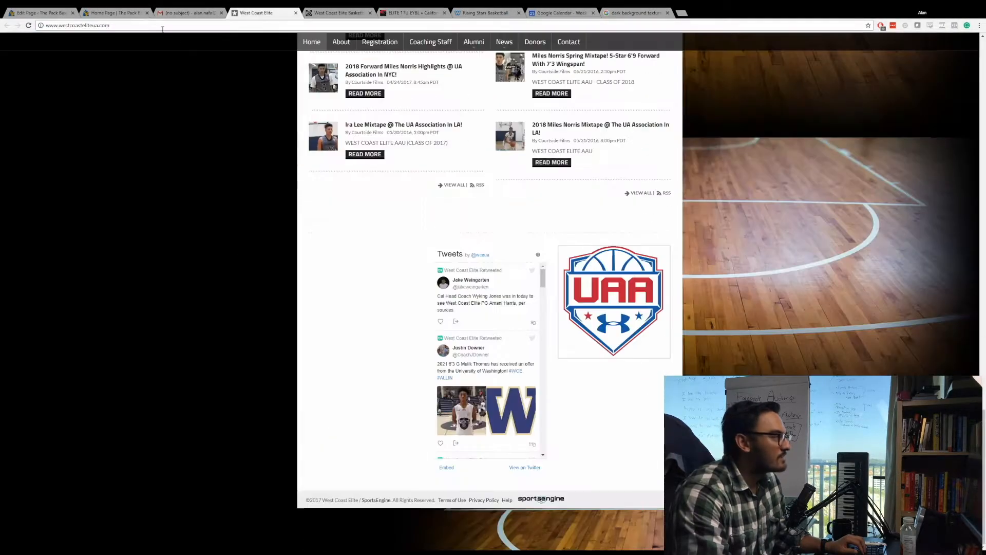
Back in the Divi home page, add a regular section below the sign-up section with a single-column row and a Text module.
click(122, 13)
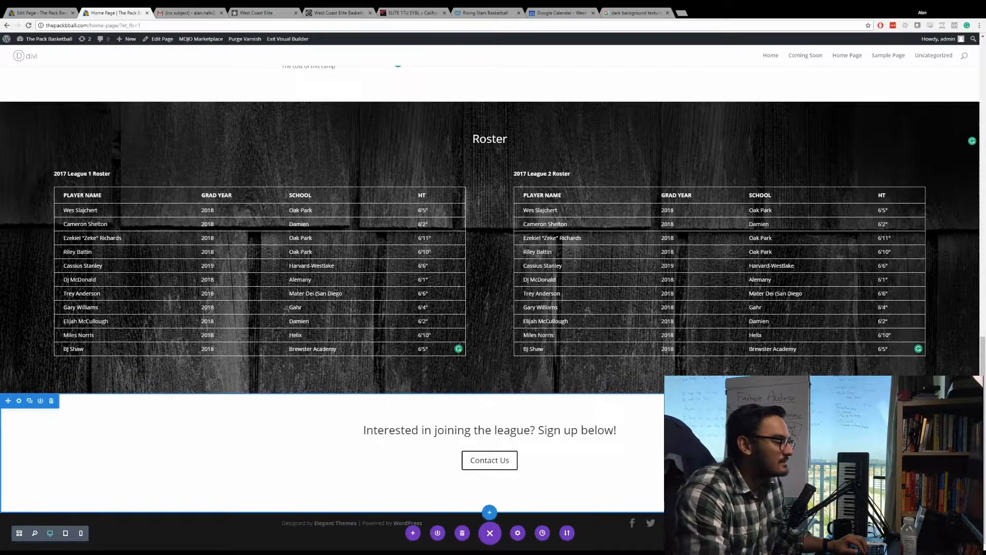
click(489, 513)
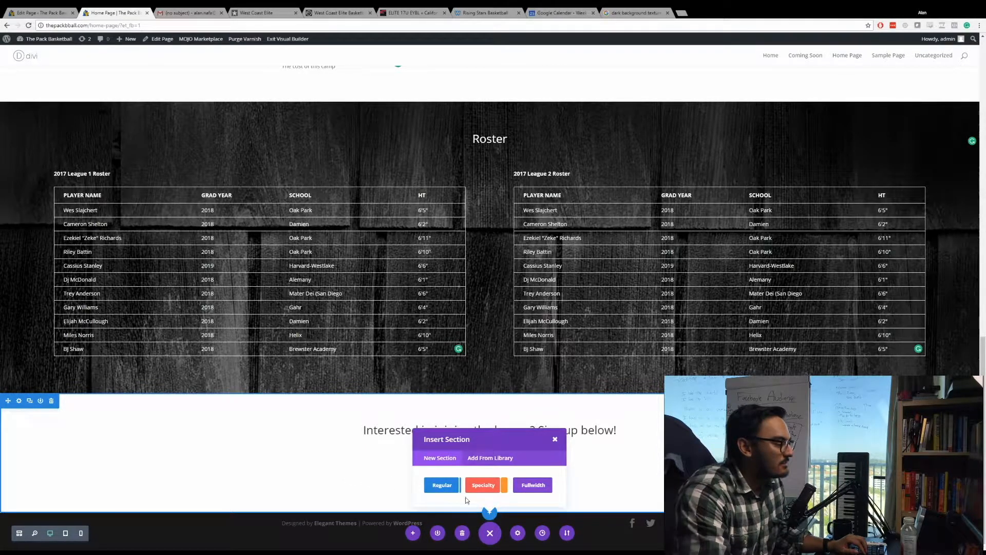
click(439, 485)
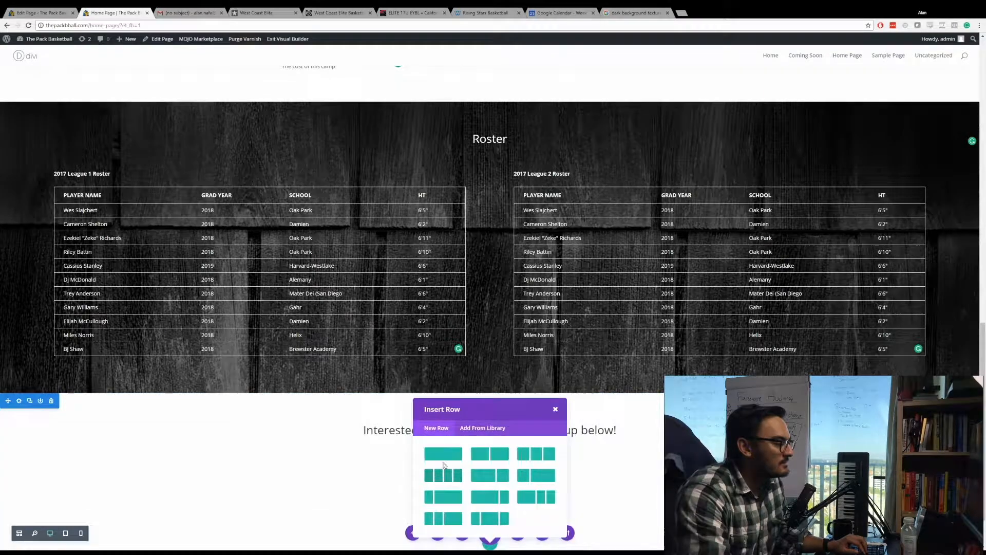
click(452, 454)
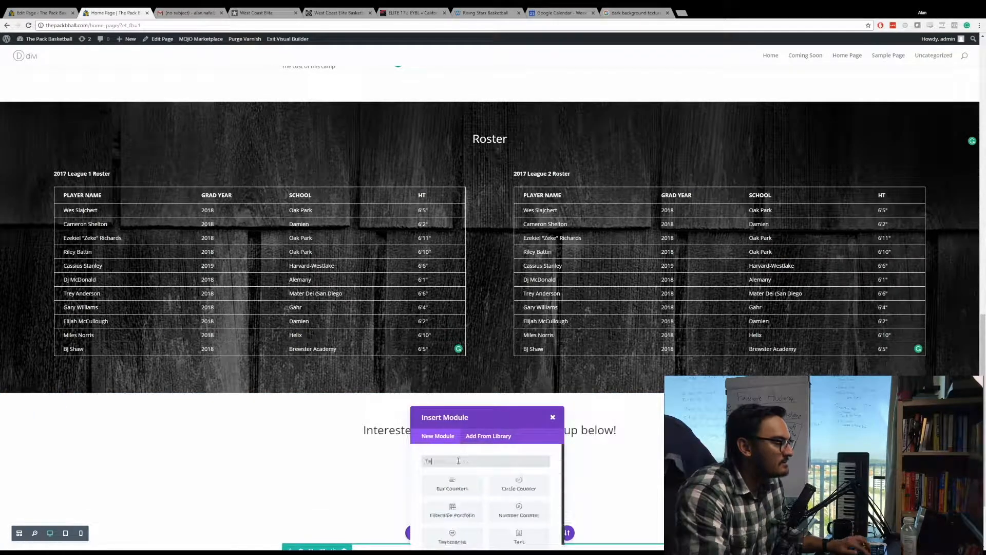
text(text)
click(456, 485)
Enter "What others are saying about P.A.C.K." as the new text module's content.
click(179, 253)
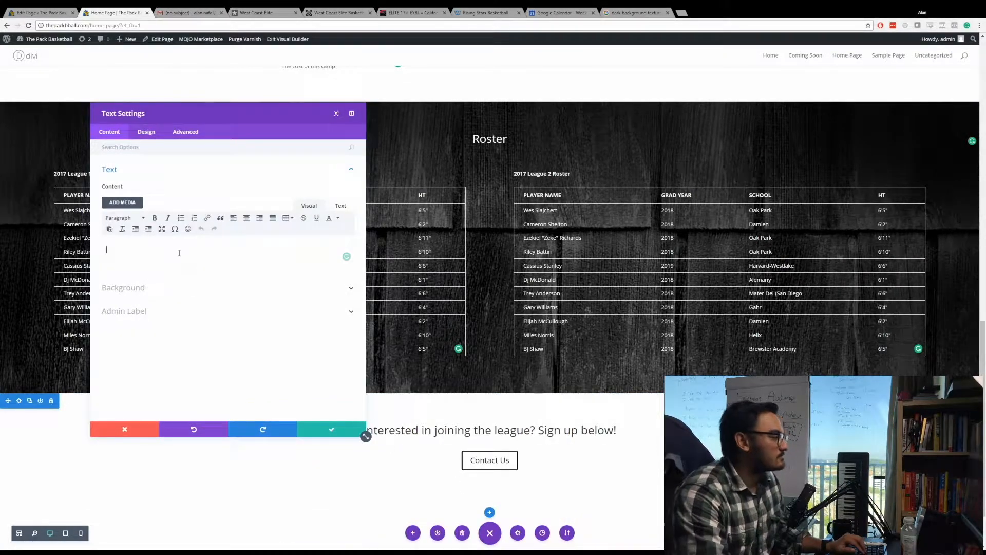
text(Sp)
key(BackSpace)
text(o)
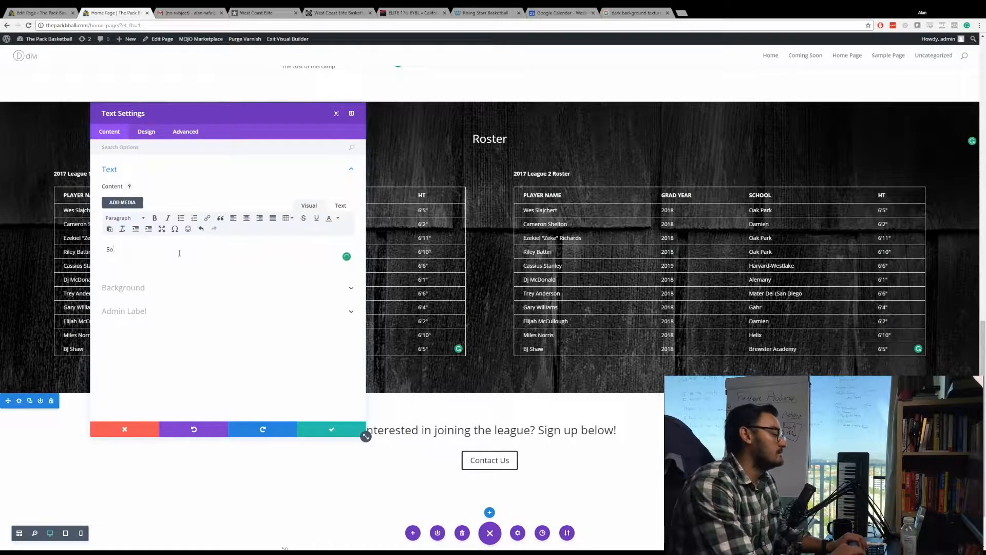
text(me)
key(BackSpace)
key(BackSpace)
key(BackSpace)
key(BackSpace)
text(What)
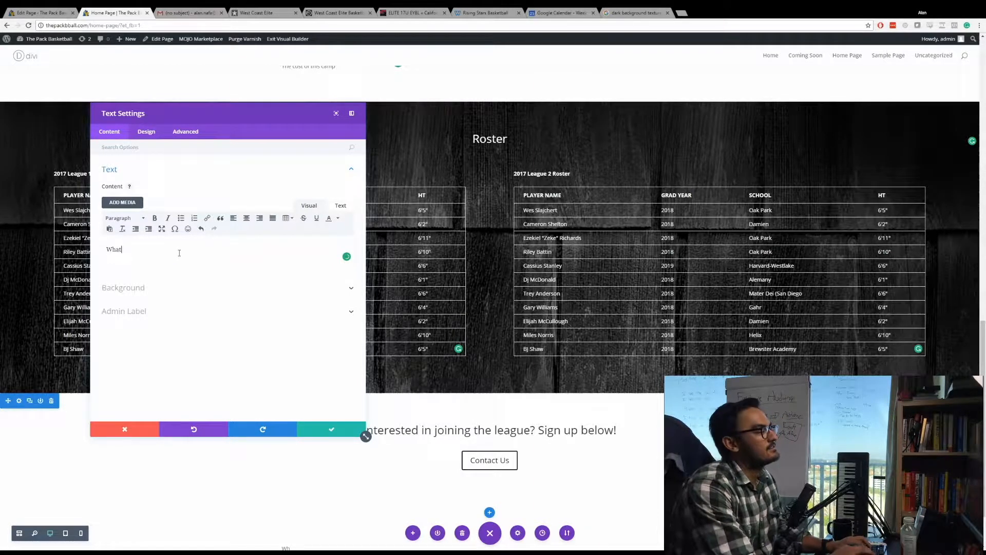
text( others )
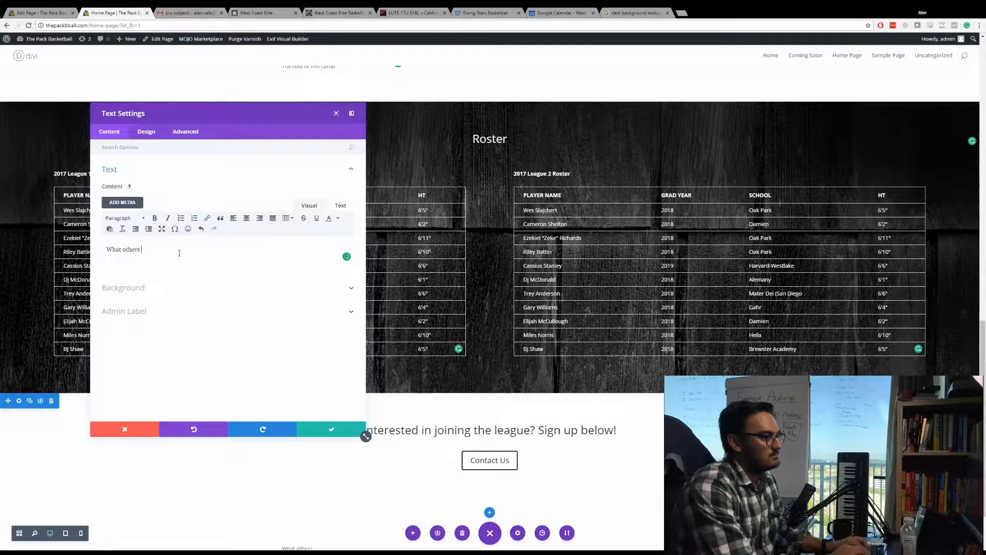
text(are saying about P.A.C.K.)
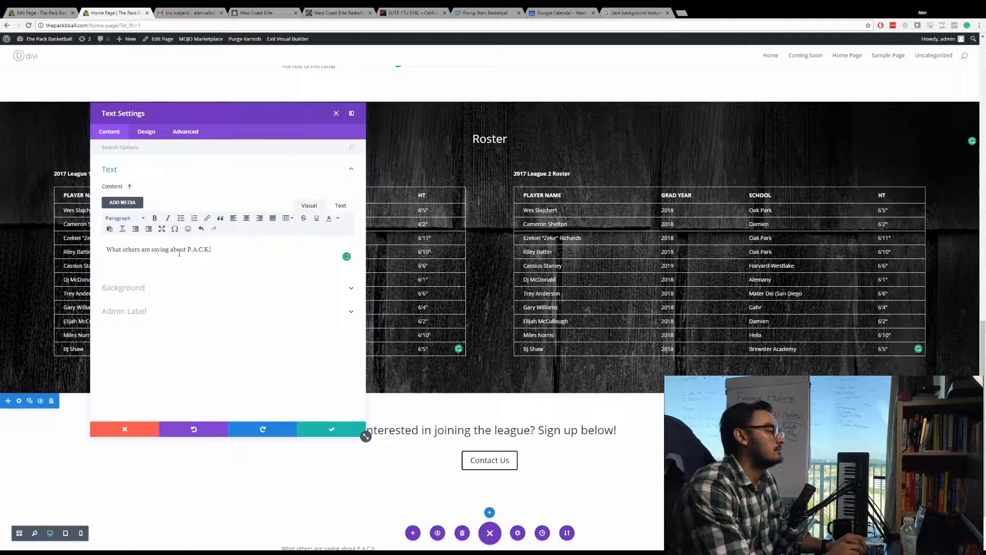
Save the new text module and centre-align the "What others are saying about P.A.C.K." text.
click(329, 429)
scroll(376, 462, down, 1)
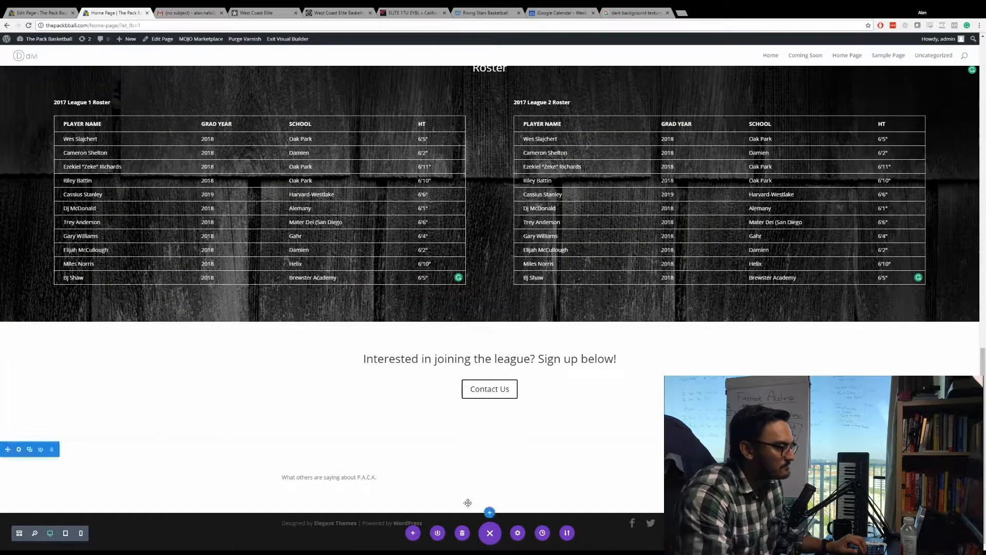
click(477, 471)
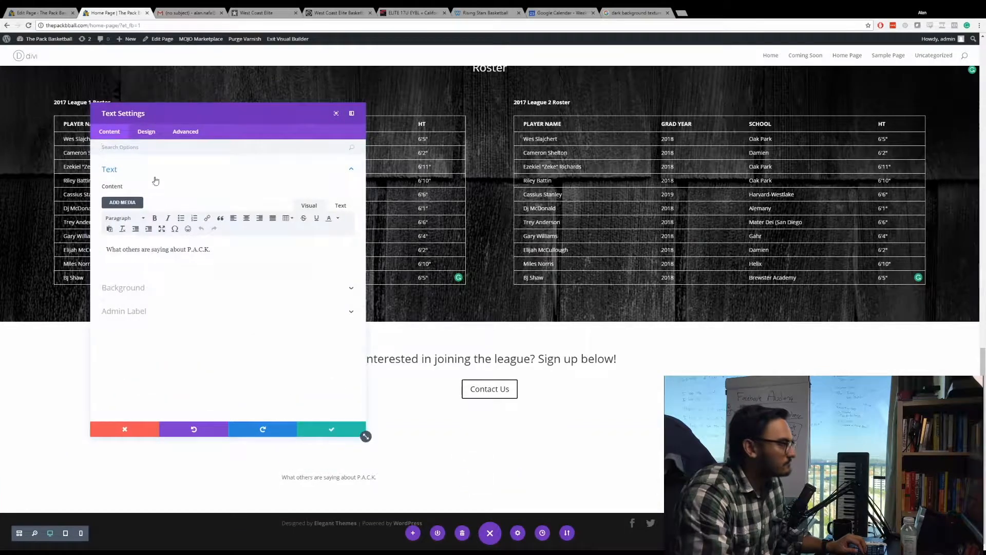
click(146, 132)
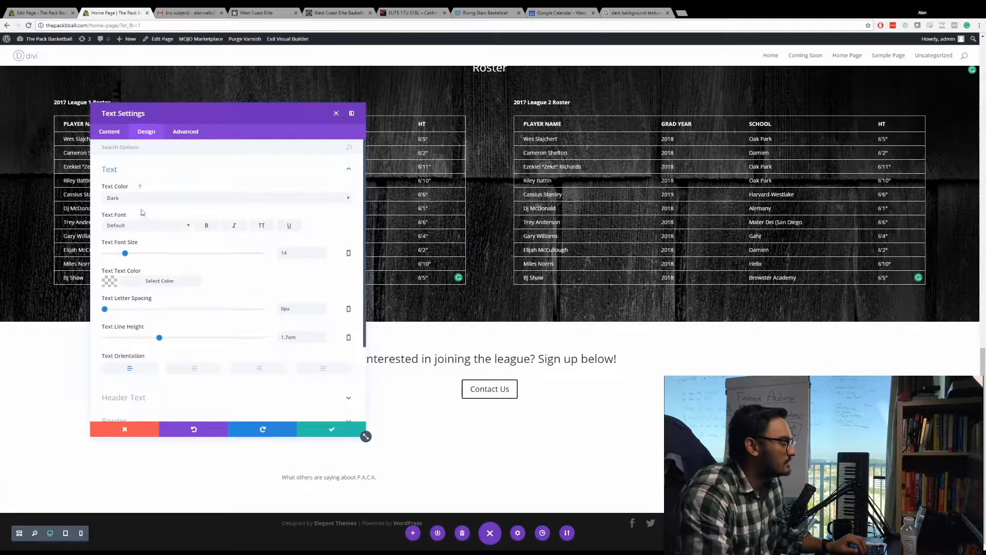
click(198, 368)
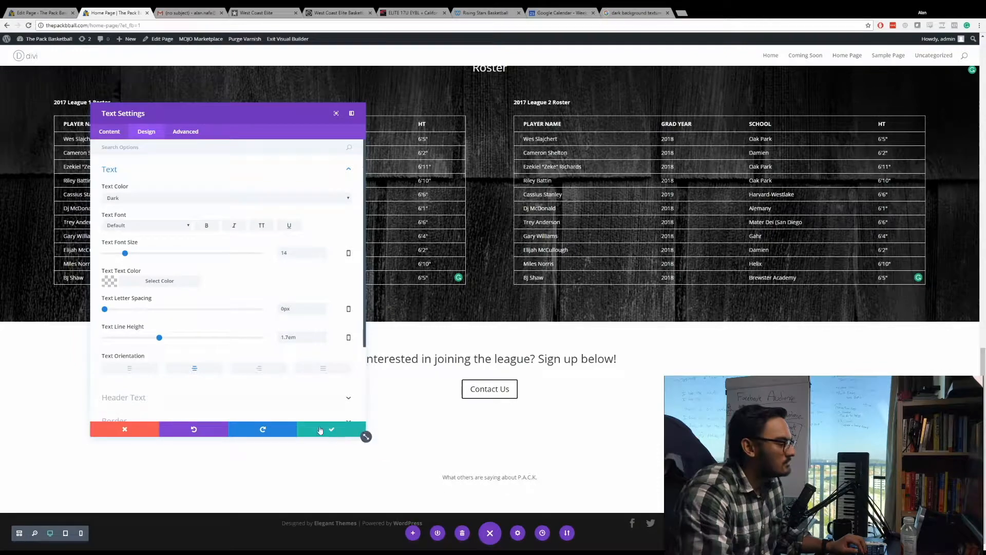
click(342, 433)
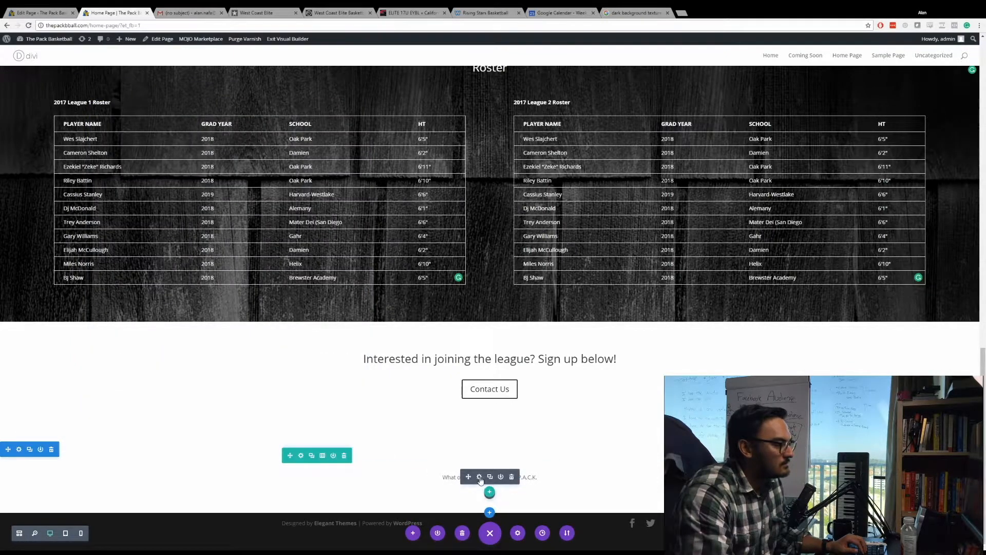
Format the "What others are saying about P.A.C.K." text as Heading 1 and save the module.
click(479, 477)
click(147, 132)
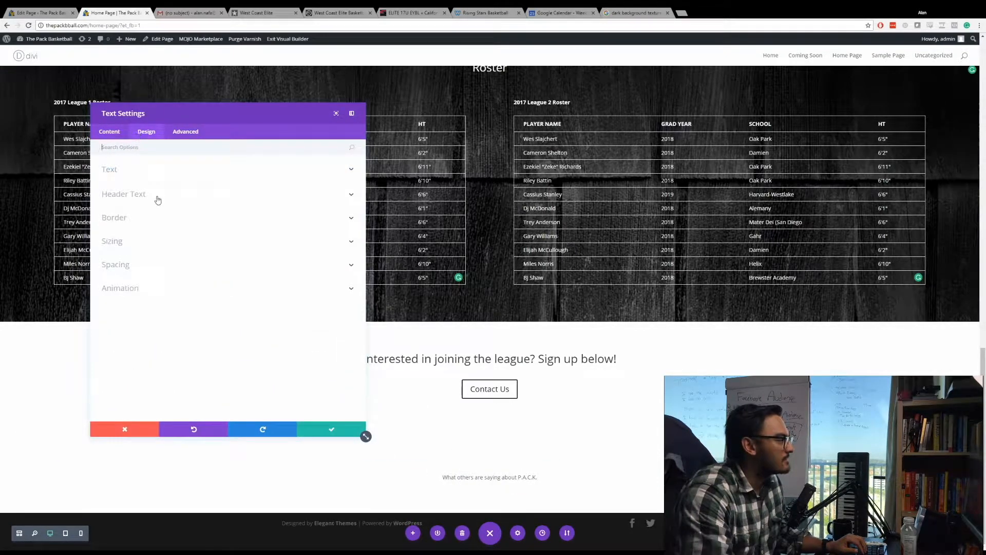
click(159, 171)
click(116, 133)
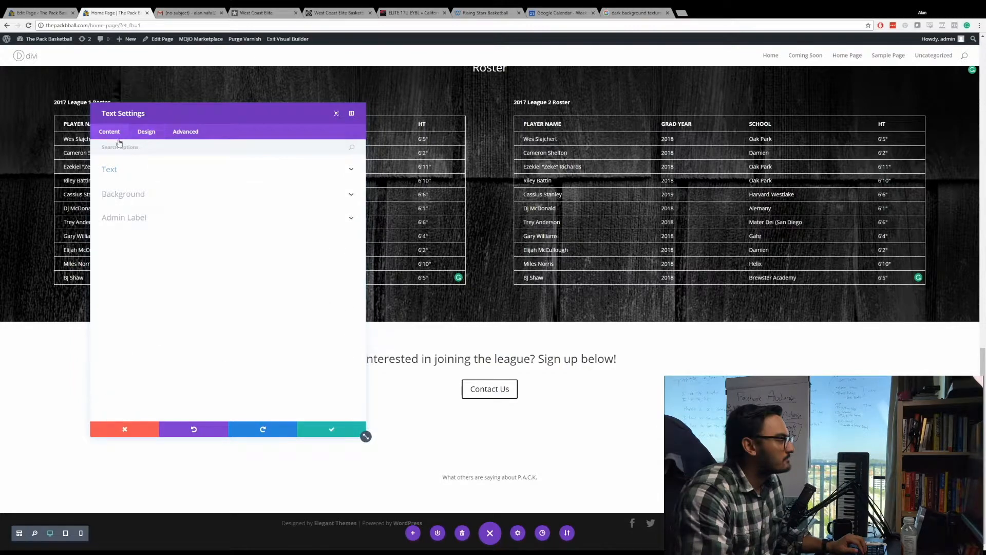
click(132, 172)
click(126, 217)
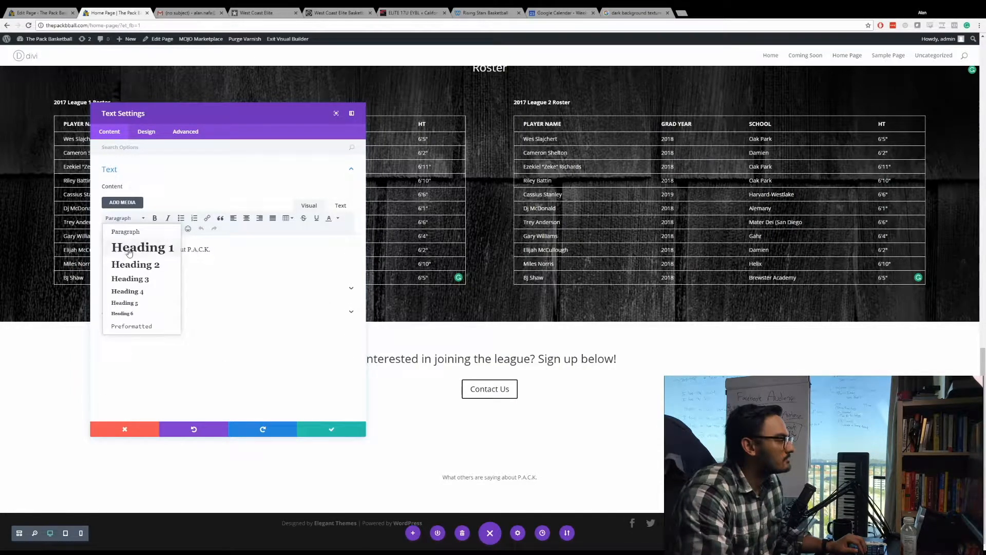
click(128, 249)
click(320, 432)
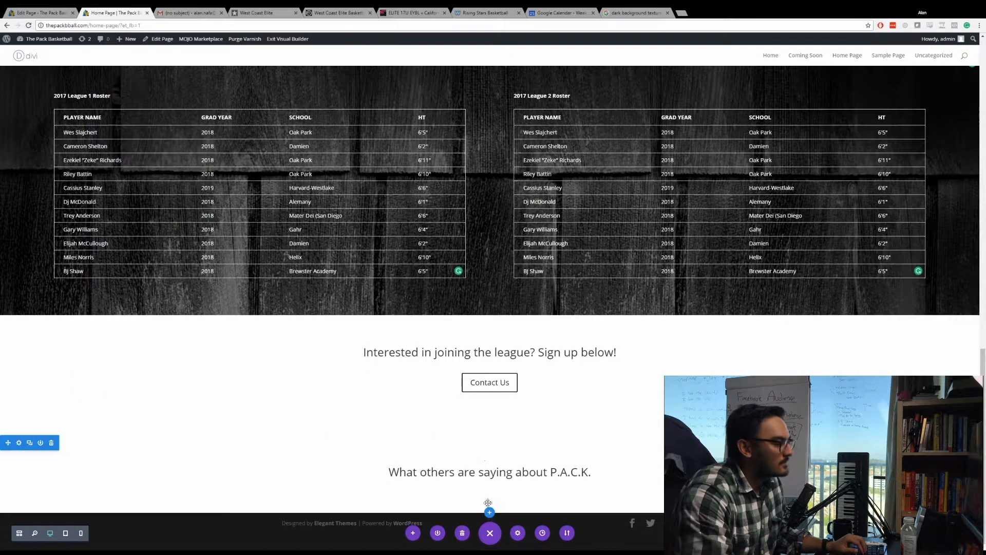
Insert a Slider module below the "What others are saying about P.A.C.K." heading.
mouse_move(496, 476)
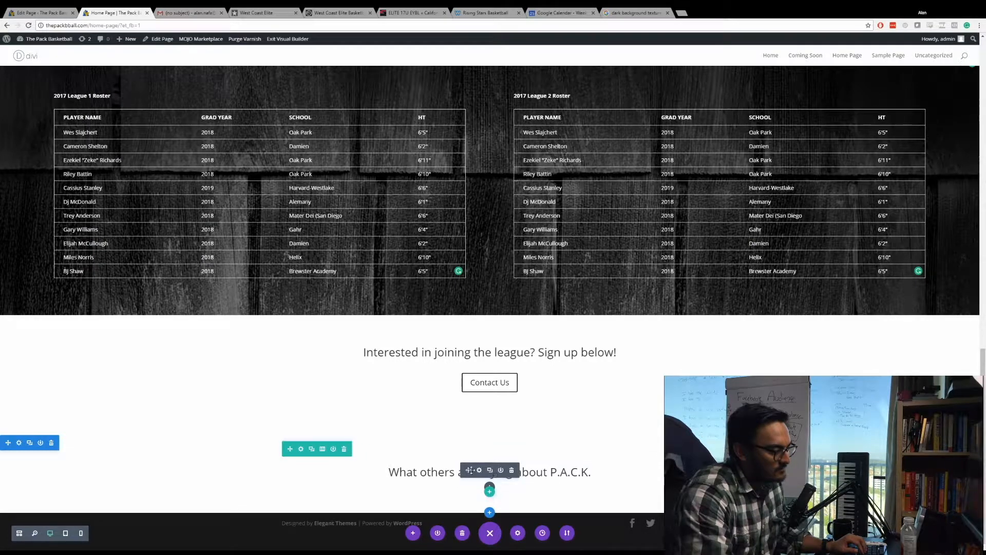
click(490, 488)
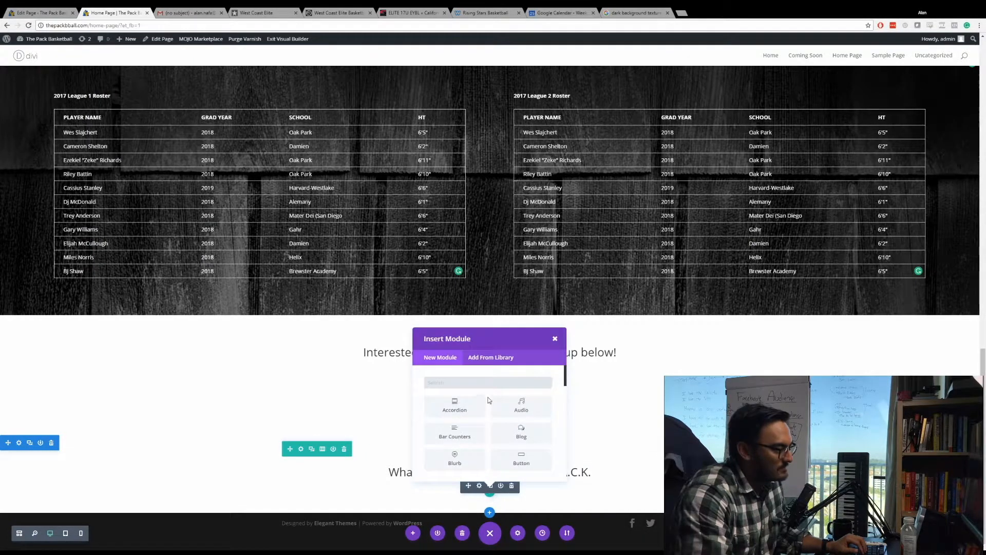
text(Slider)
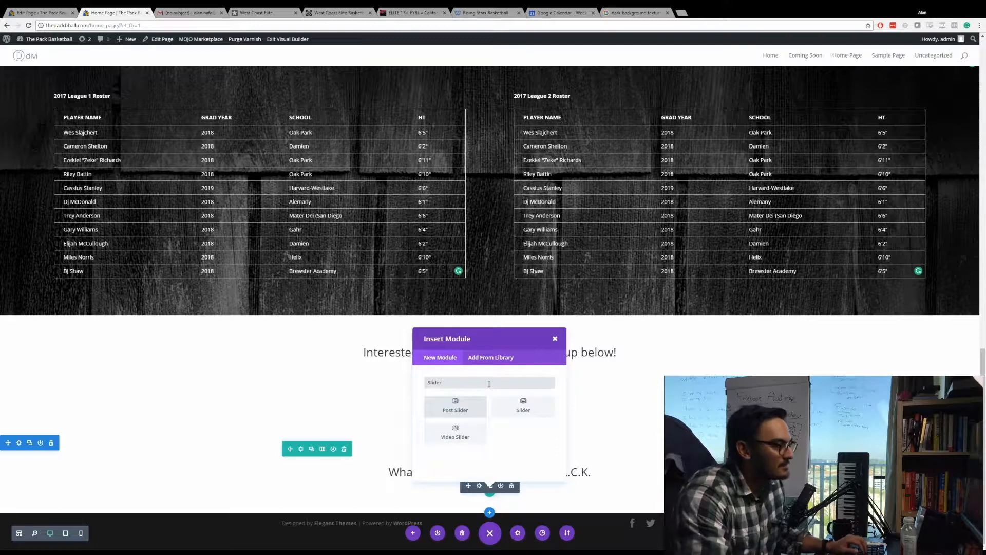
click(523, 406)
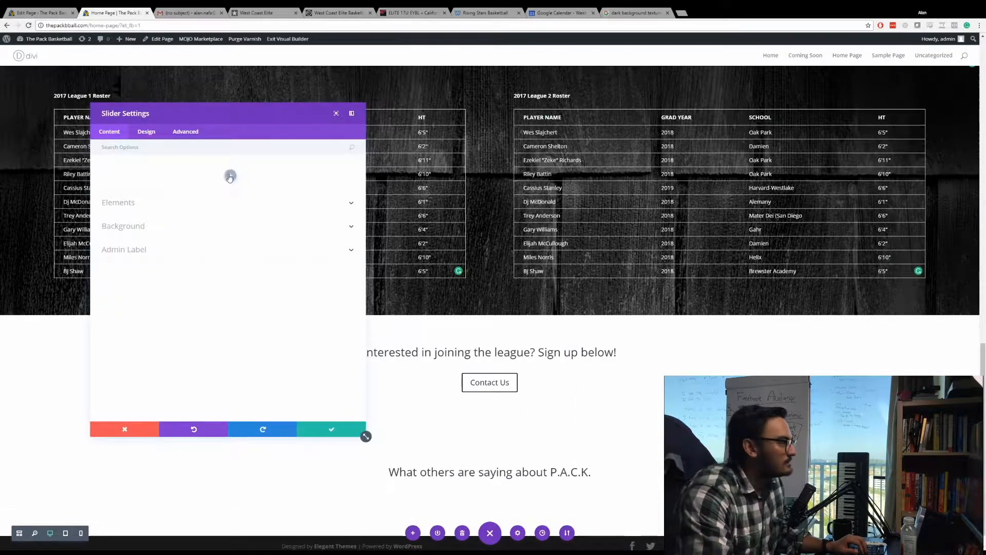
Add a slide with the heading "Testitmony 1" and start its content with "The P.A.C.K.".
click(153, 199)
text(T)
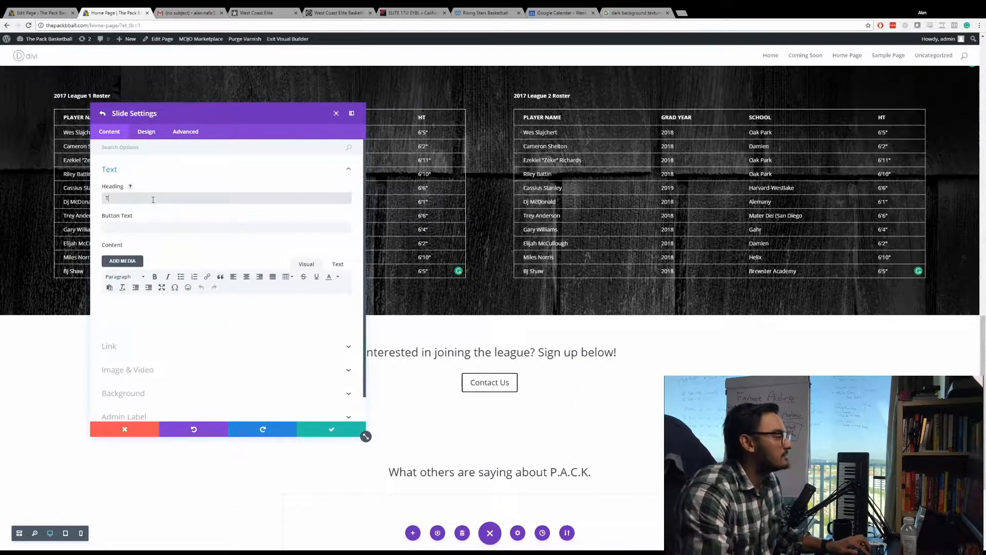
text(estitmony 1)
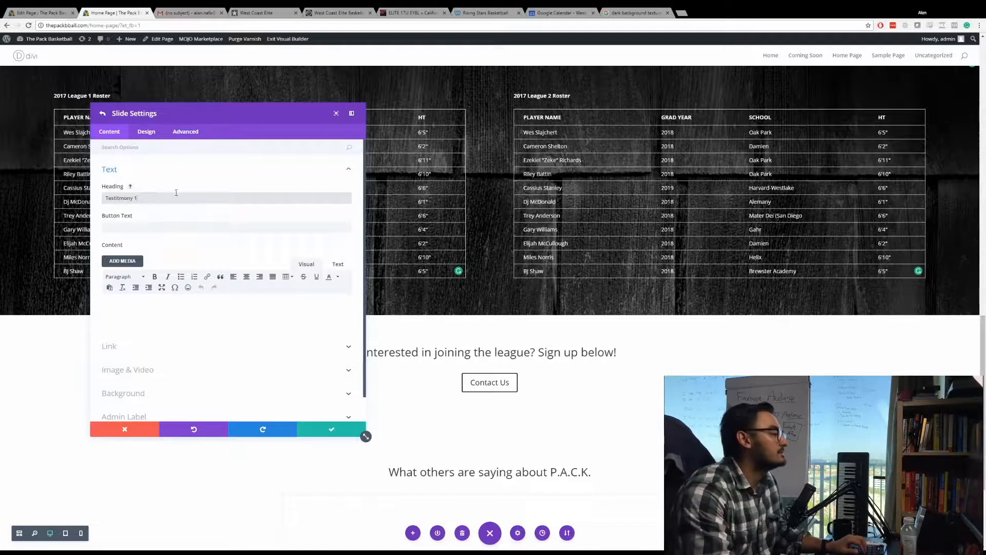
click(124, 224)
click(161, 298)
text(The P.A.C.K.)
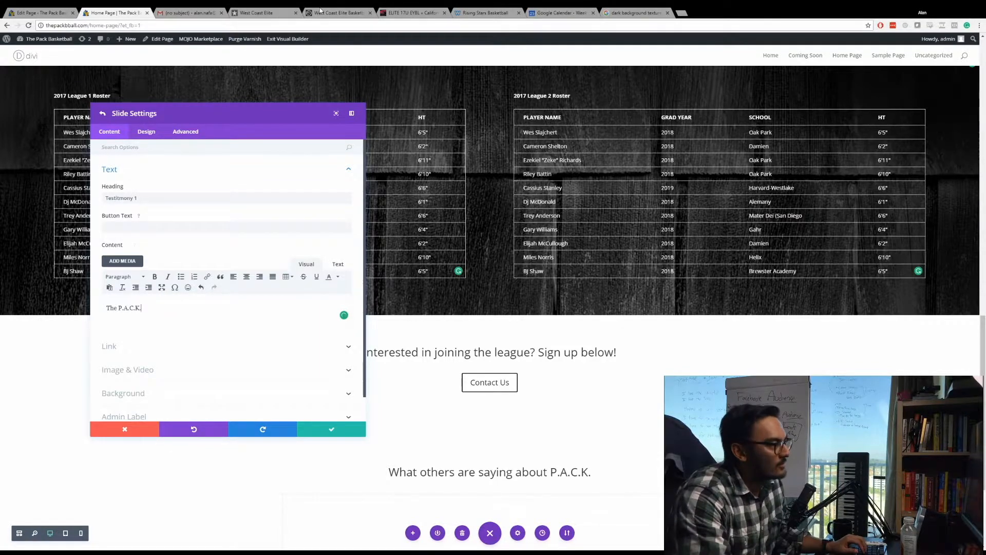
Copy the Cornell player's testimony from the West Coast Elite Basketball site's WCE Testimony section and return to the home page builder.
click(320, 9)
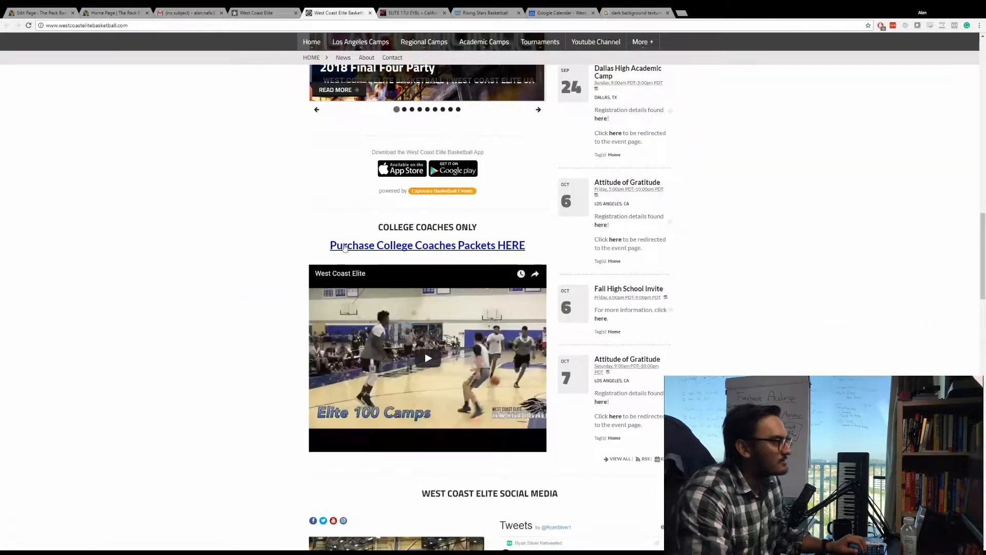
click(393, 13)
click(334, 10)
click(259, 12)
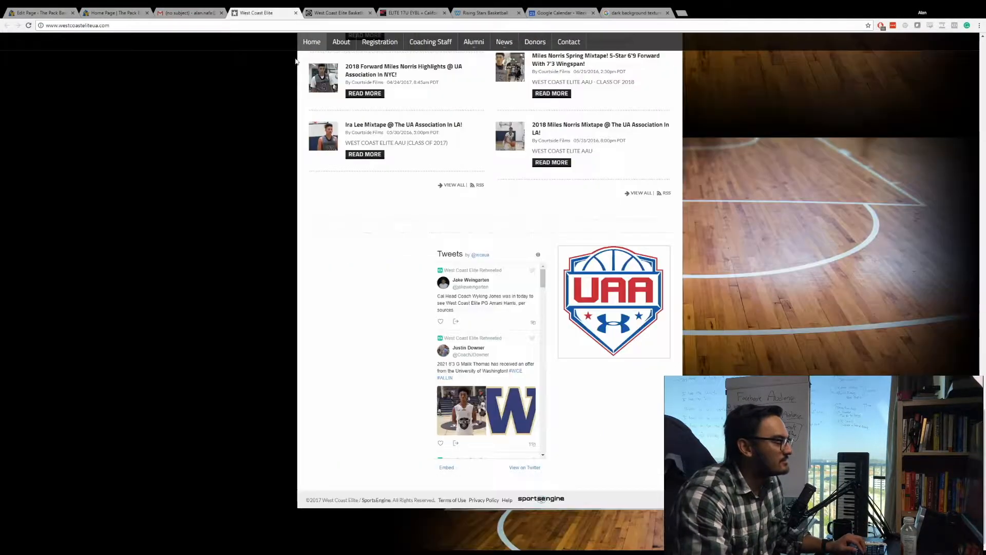
scroll(378, 370, up, 15)
scroll(319, 233, up, 9)
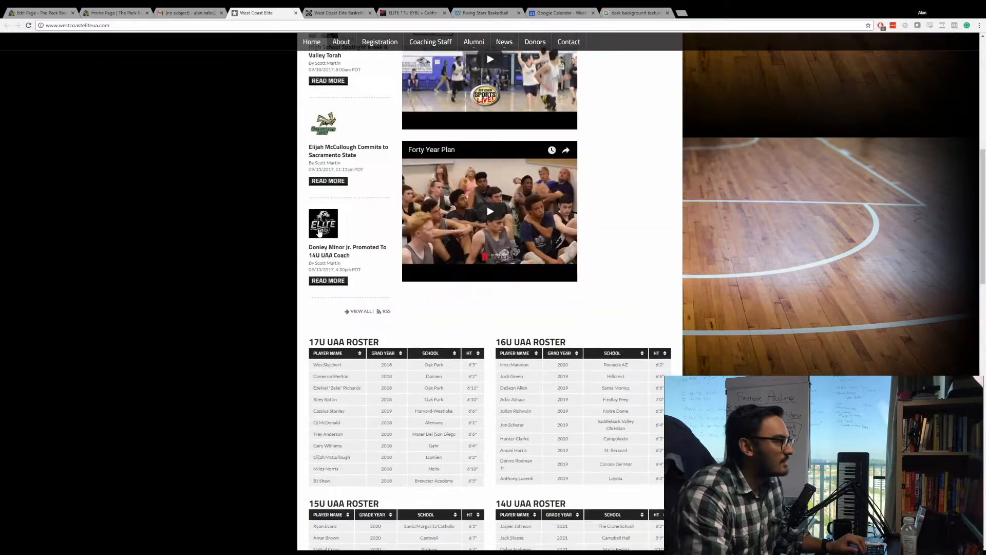
click(320, 12)
scroll(309, 287, down, 13)
scroll(315, 296, up, 5)
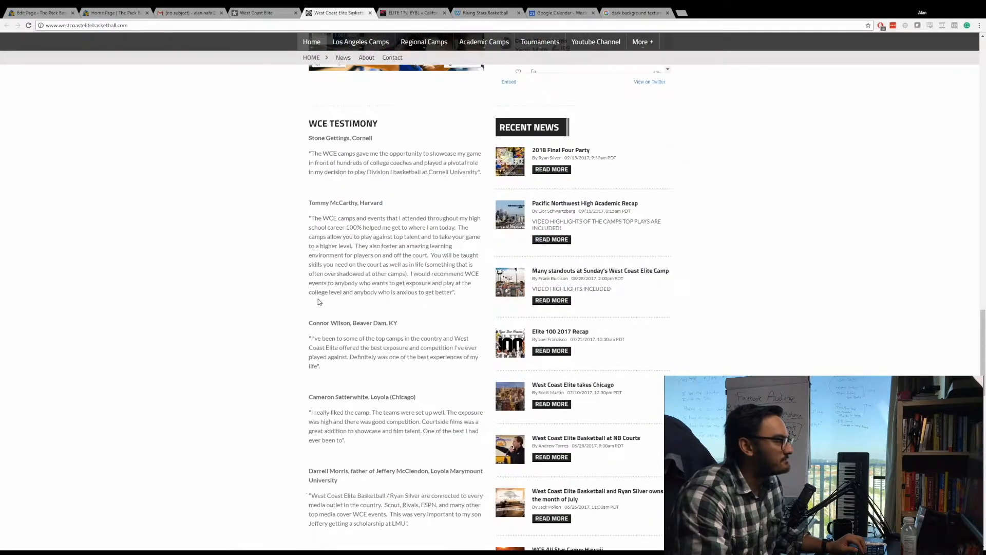
drag(482, 251, 309, 217)
click(191, 12)
click(116, 12)
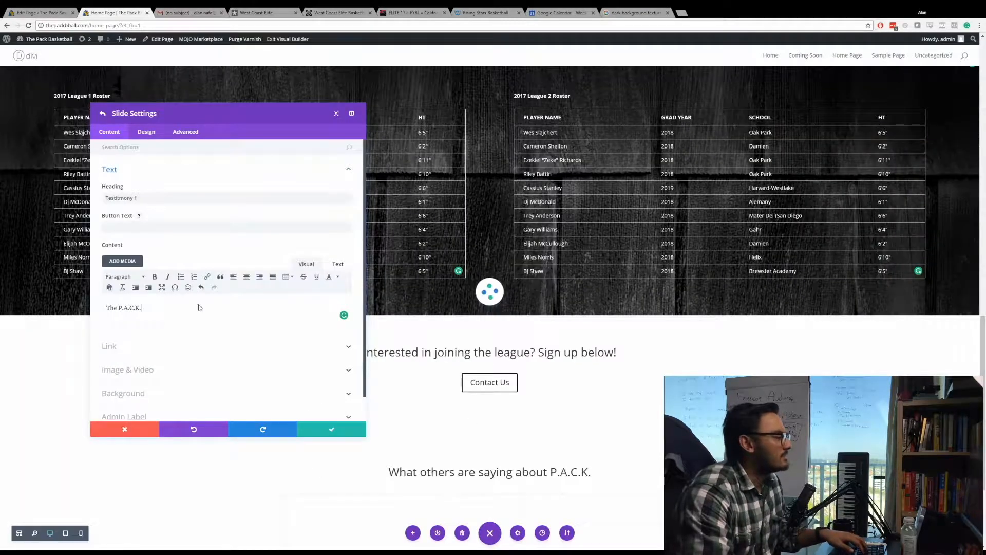
Replace the slide's content with the copied Cornell testimony and save the slide.
key(ctrl+a)
click(183, 311)
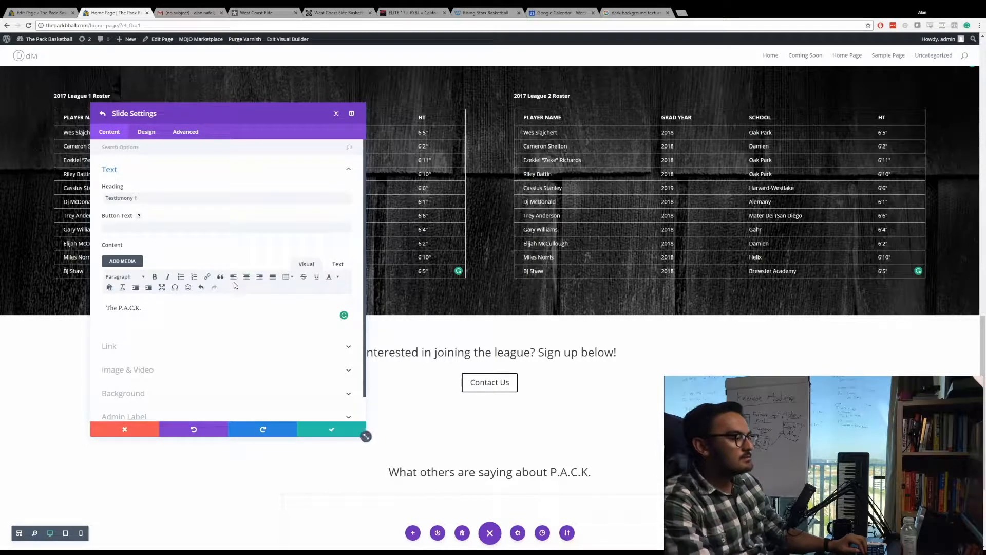
key(ctrl+a)
key(ctrl+v)
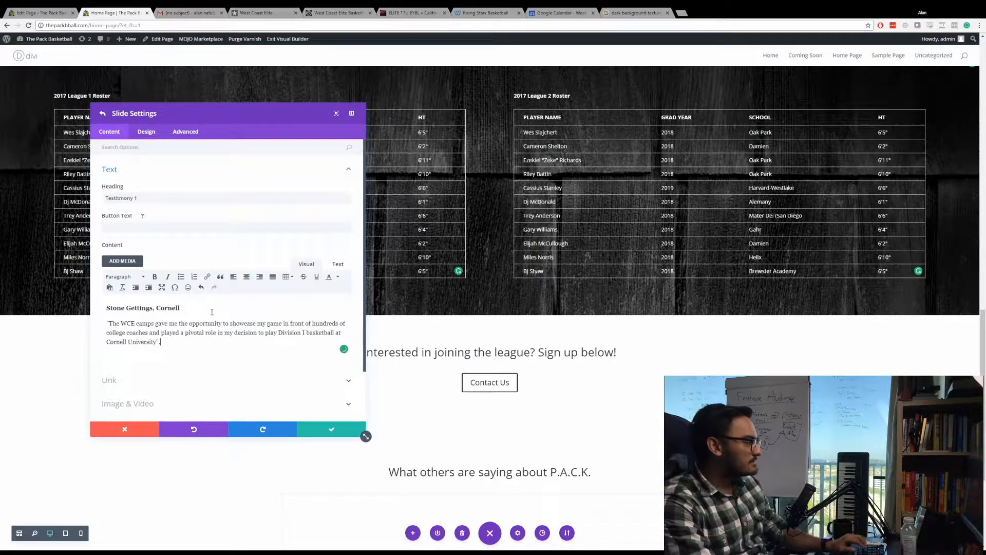
click(326, 429)
Set the text color of the "Testitmony 1" slide to Dark.
scroll(566, 409, down, 3)
scroll(519, 406, down, 1)
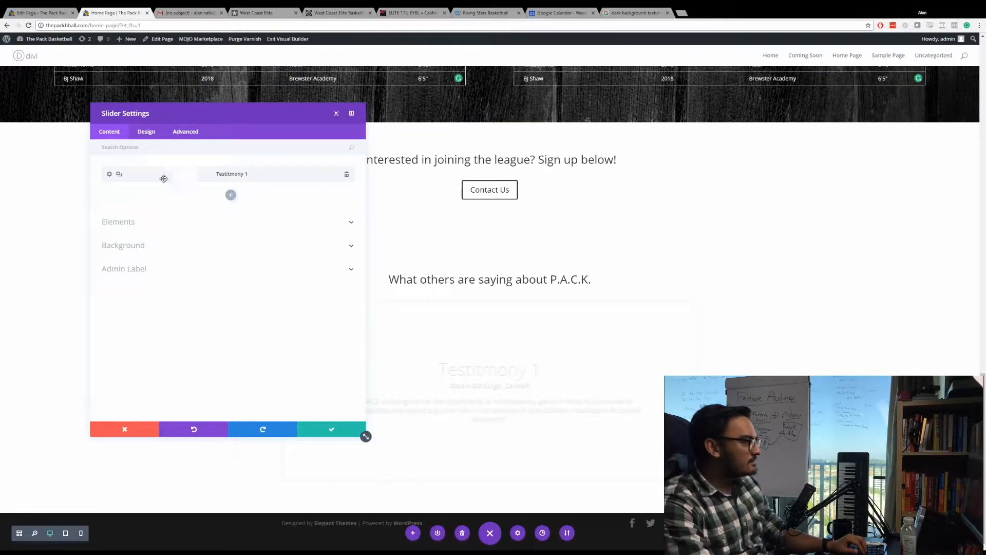
click(146, 132)
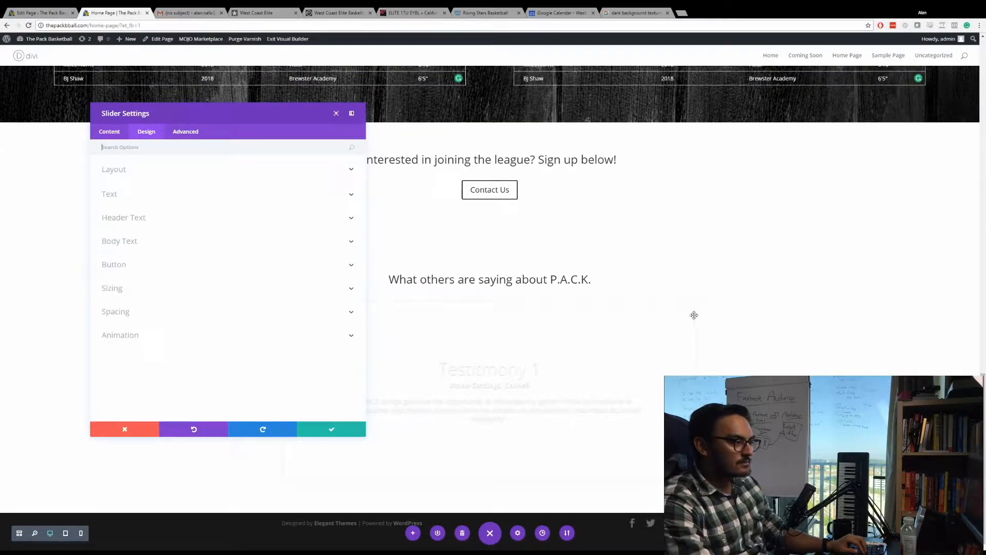
click(159, 170)
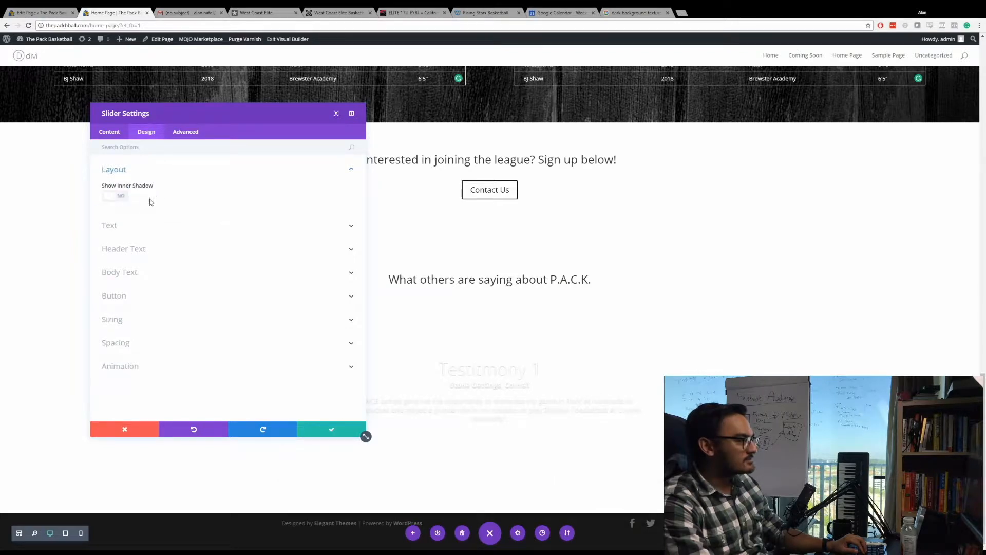
click(134, 224)
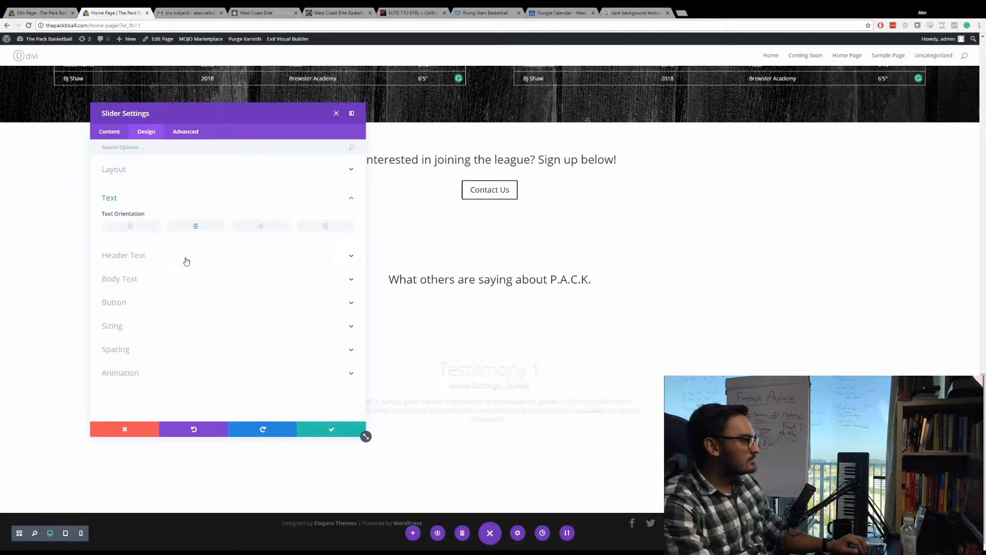
click(150, 255)
click(110, 132)
click(107, 176)
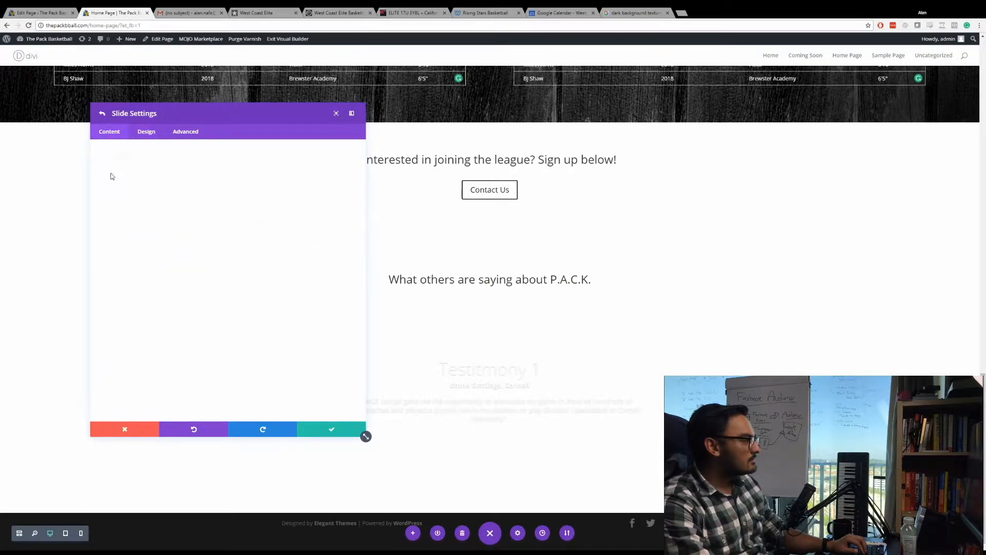
click(146, 133)
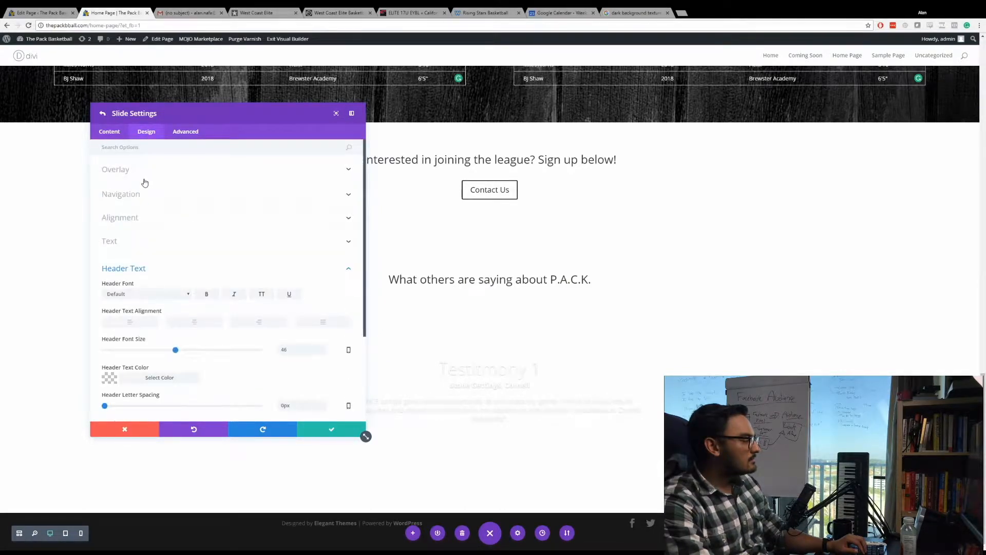
click(134, 242)
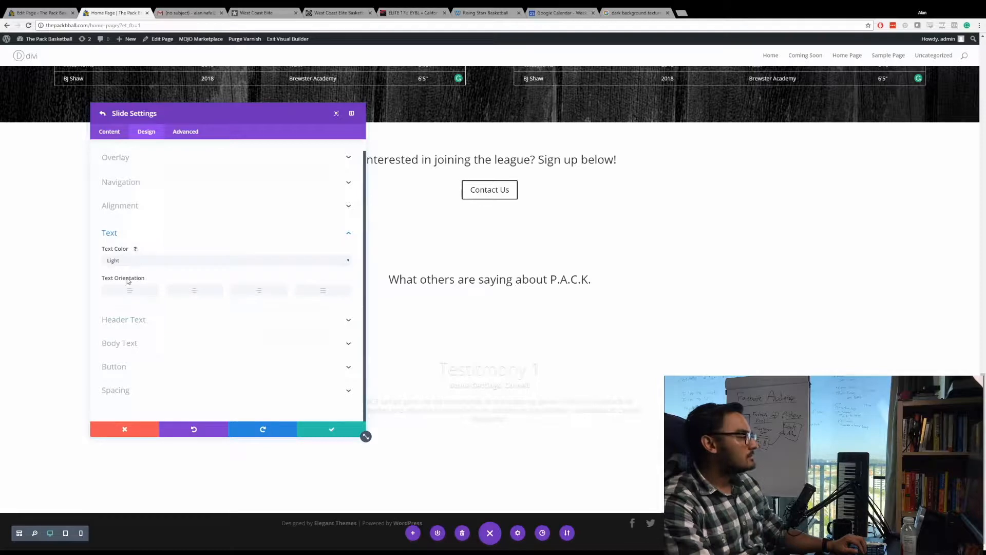
click(129, 280)
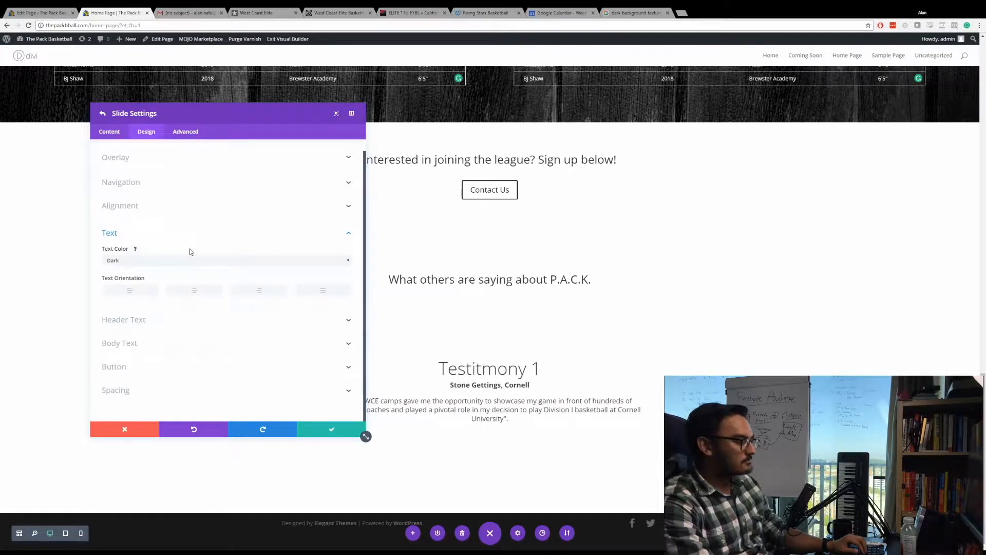
Review the slide's heading and testimony content, then save the slide.
click(113, 134)
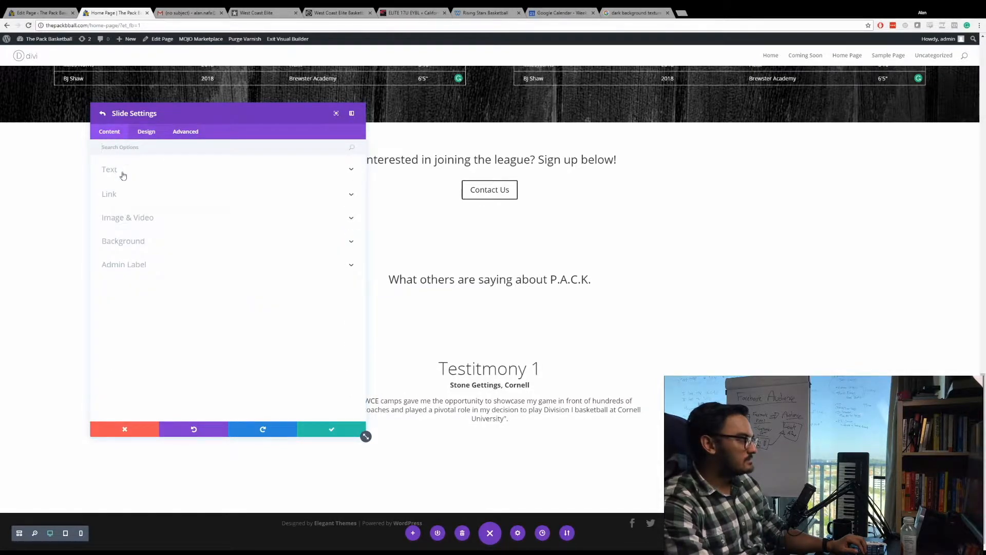
click(123, 174)
drag(140, 199, 104, 197)
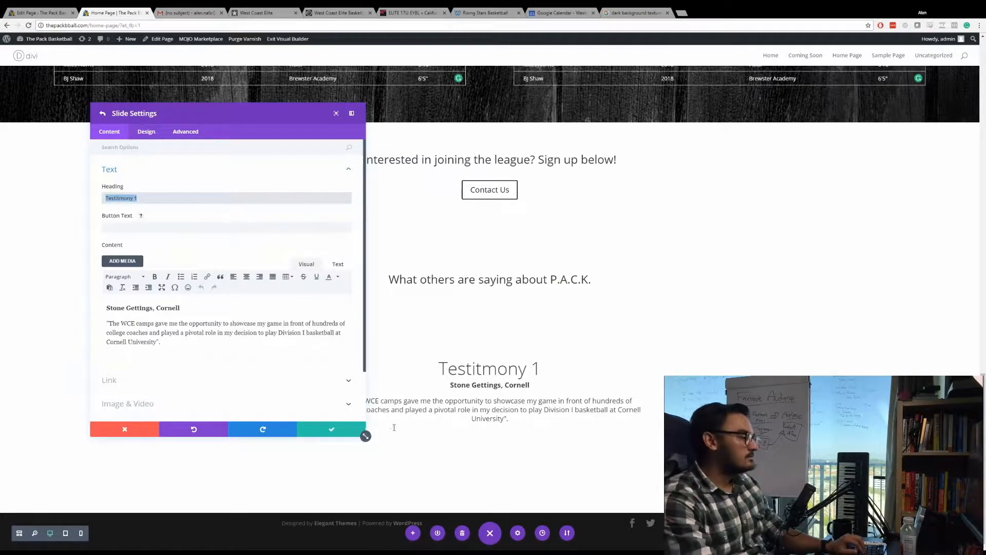
click(316, 430)
Duplicate the "Testitmony 1" slide twice and set the second slide's heading to "Testitmony 2", saving the slide.
click(119, 175)
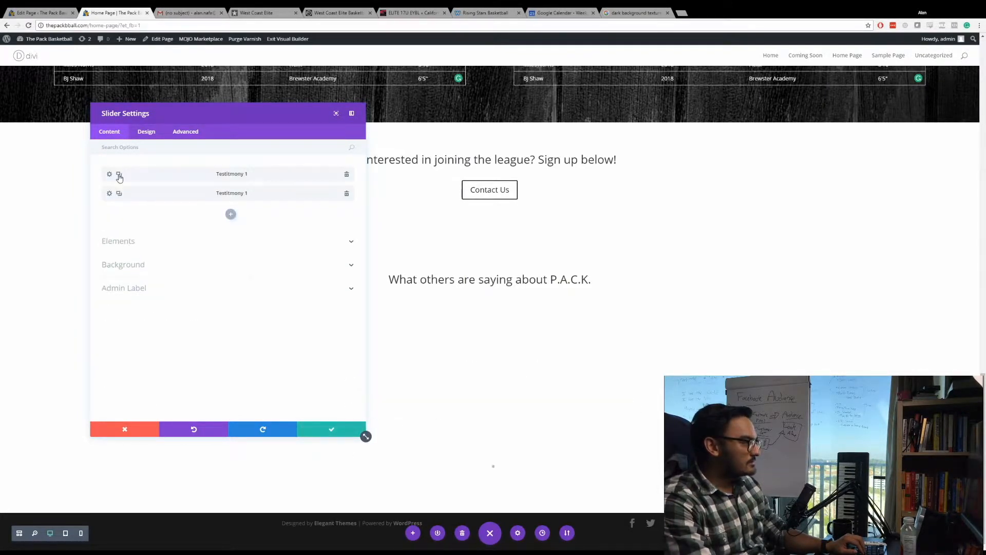
click(120, 194)
click(109, 194)
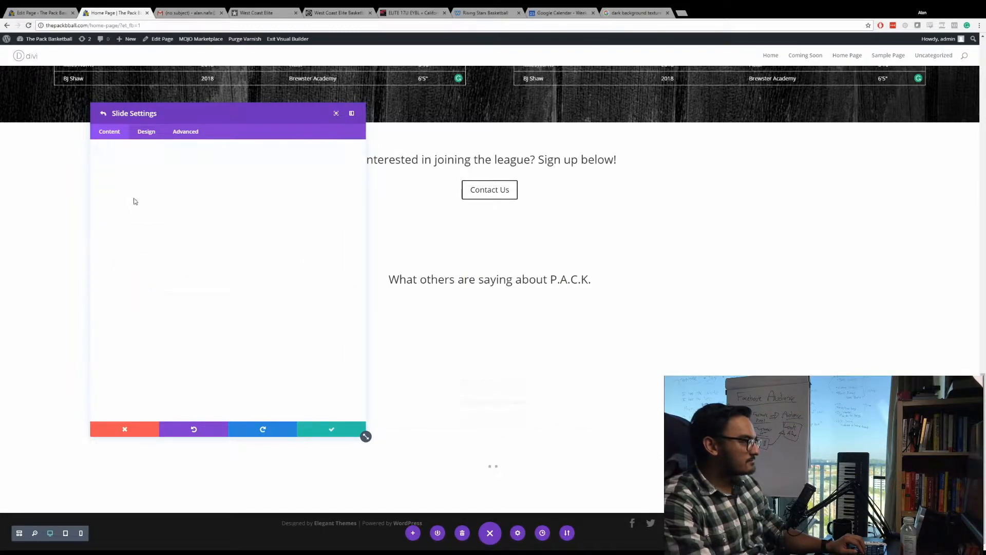
click(143, 197)
text(2)
key(Left)
key(BackSpace)
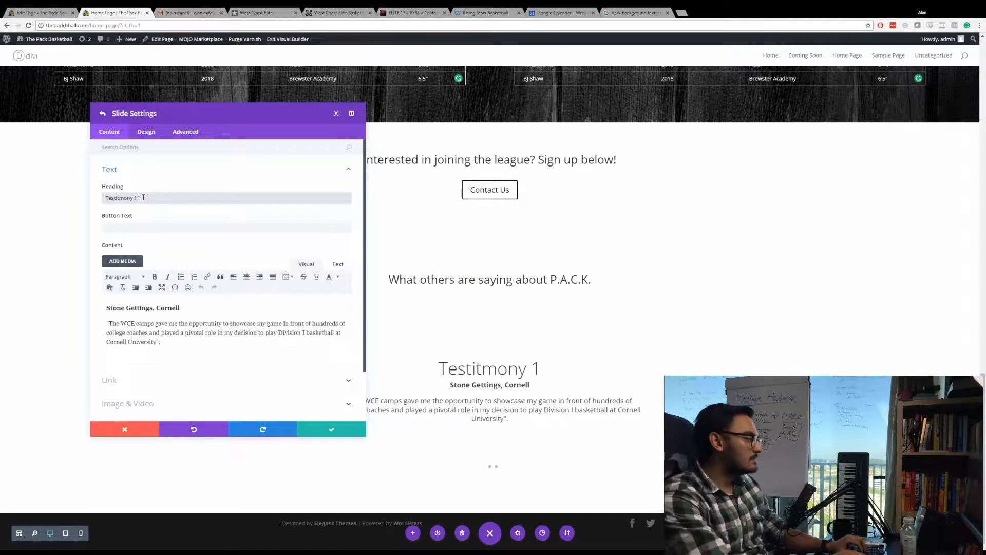
click(324, 433)
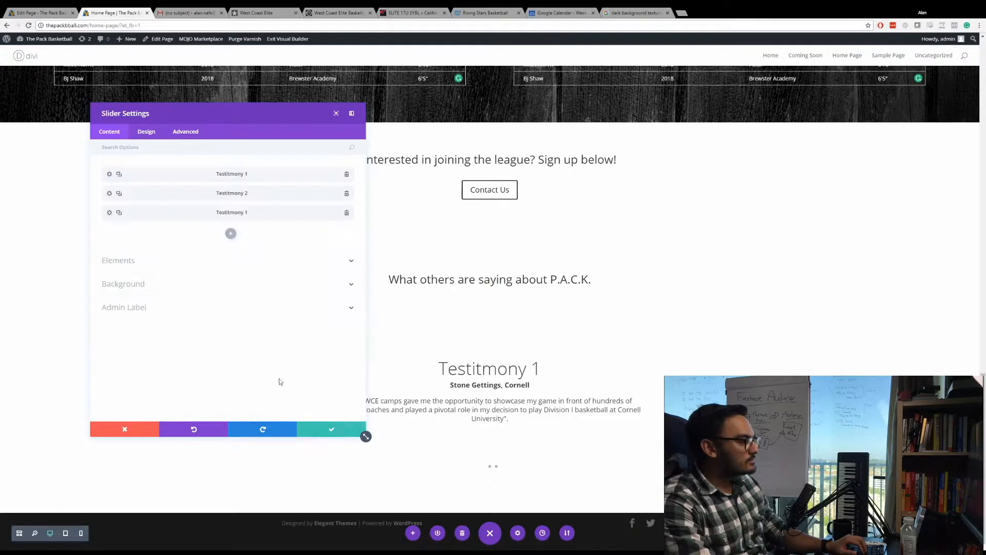
Set the third slide's heading to "Testitmony 3" and save both the slide and the slider settings.
click(109, 213)
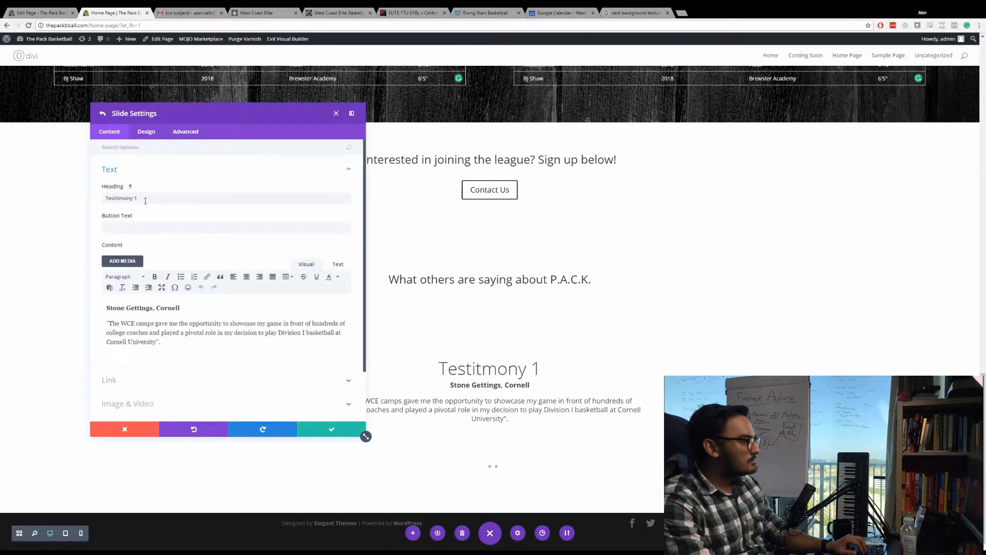
click(148, 202)
key(BackSpace)
text(3)
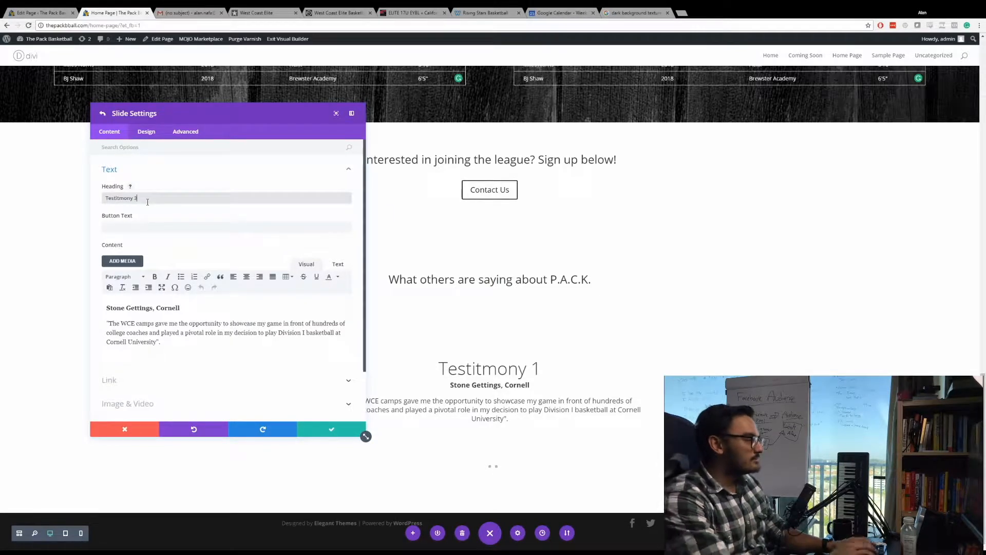
click(328, 431)
click(327, 431)
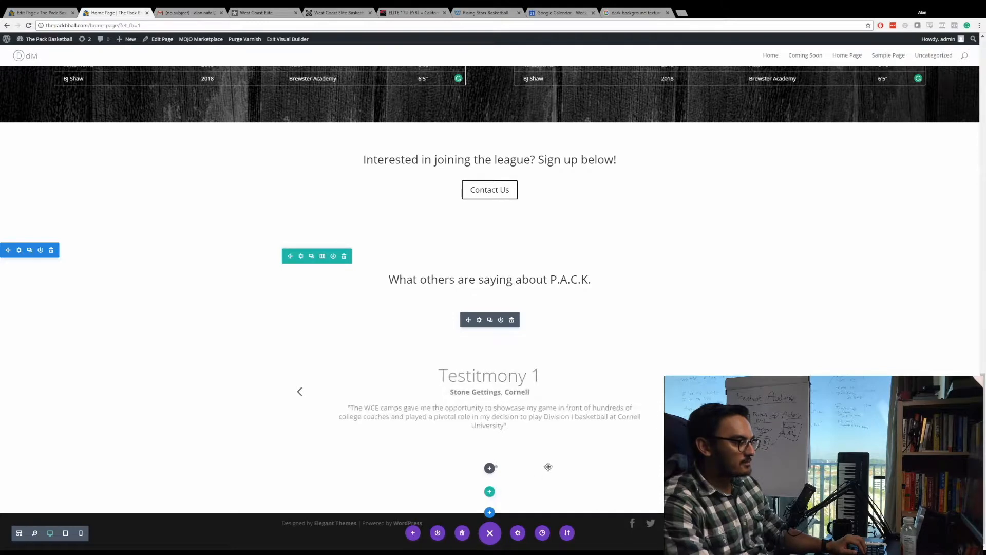
Add a regular section below the testimonials slider and delete the empty row inside it.
click(491, 513)
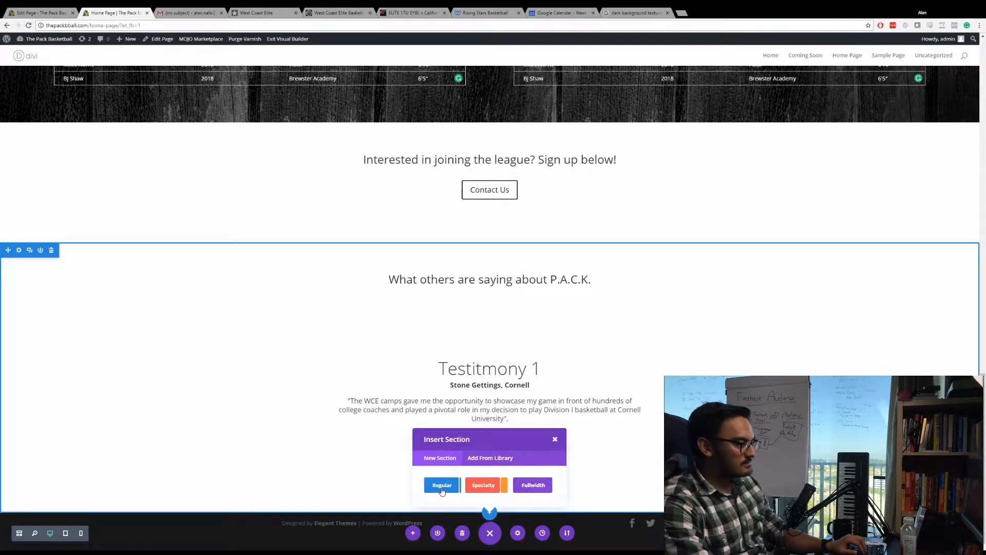
click(442, 485)
click(452, 453)
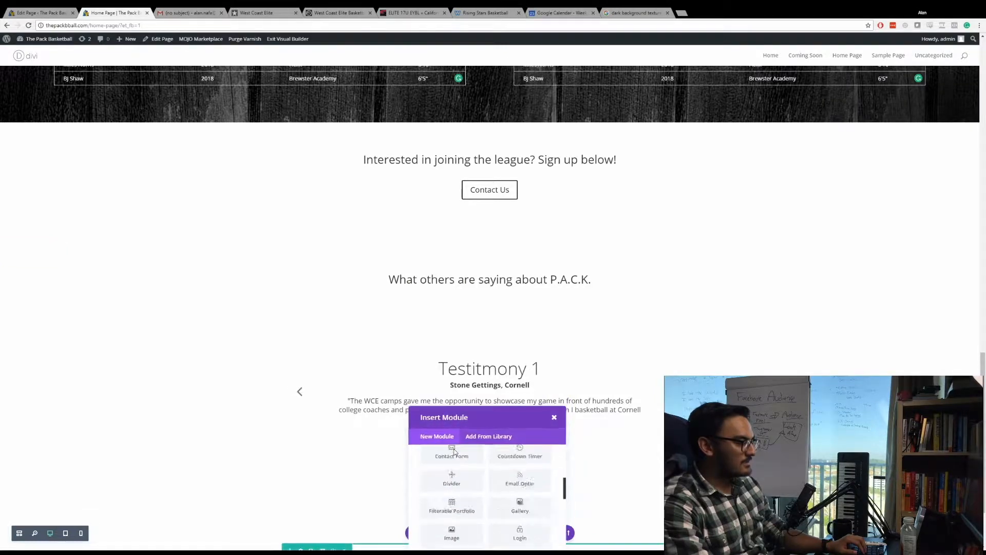
click(553, 418)
scroll(545, 414, down, 3)
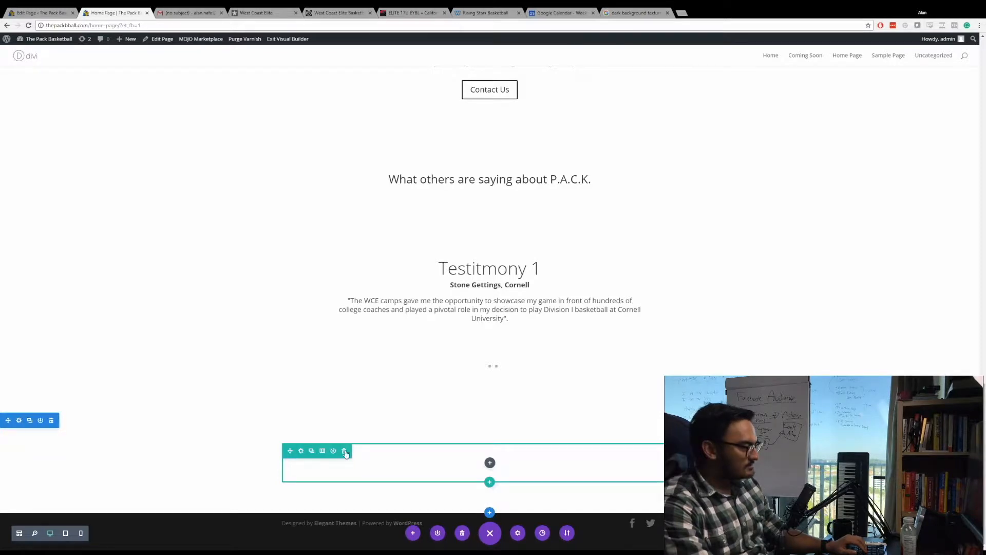
click(345, 452)
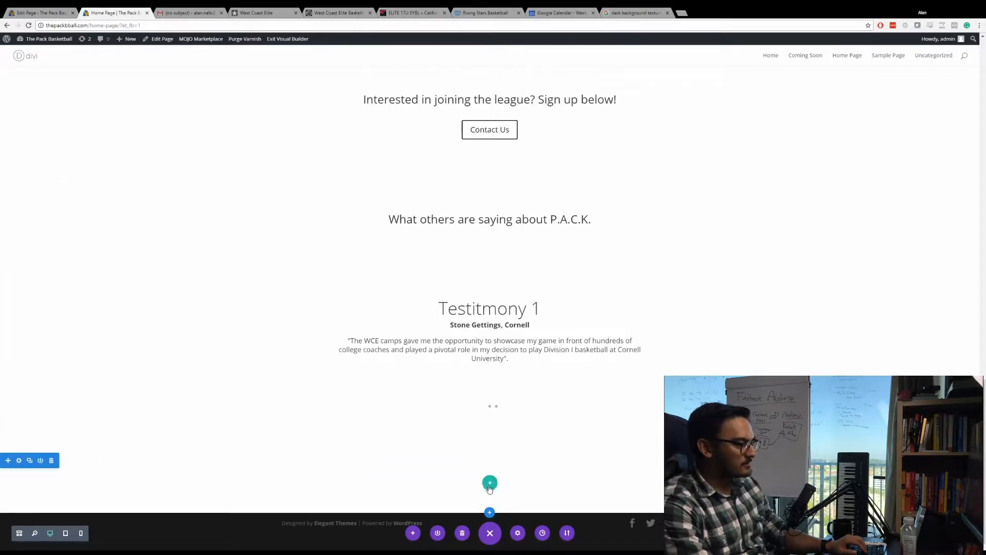
Set the new bottom section's background color to black and save the section settings.
click(19, 461)
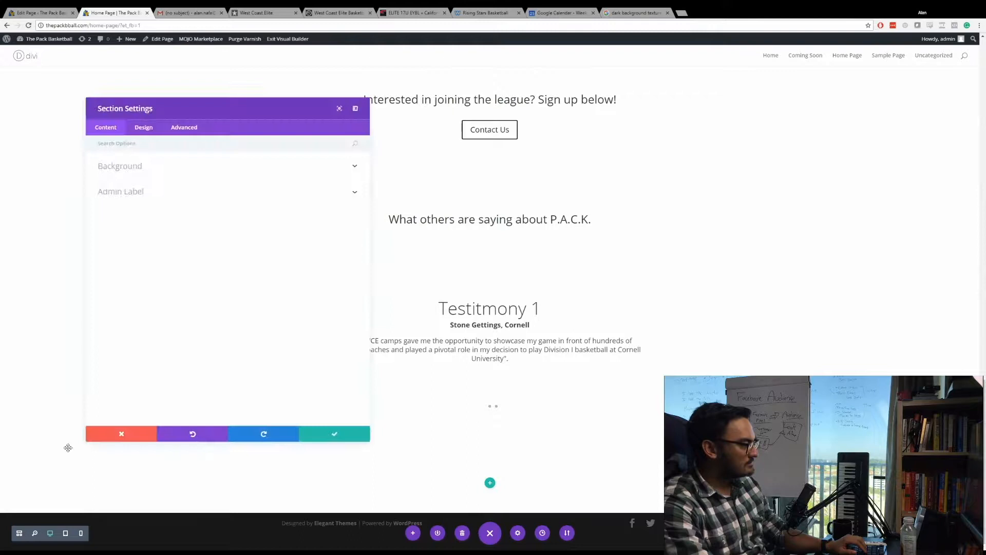
click(133, 169)
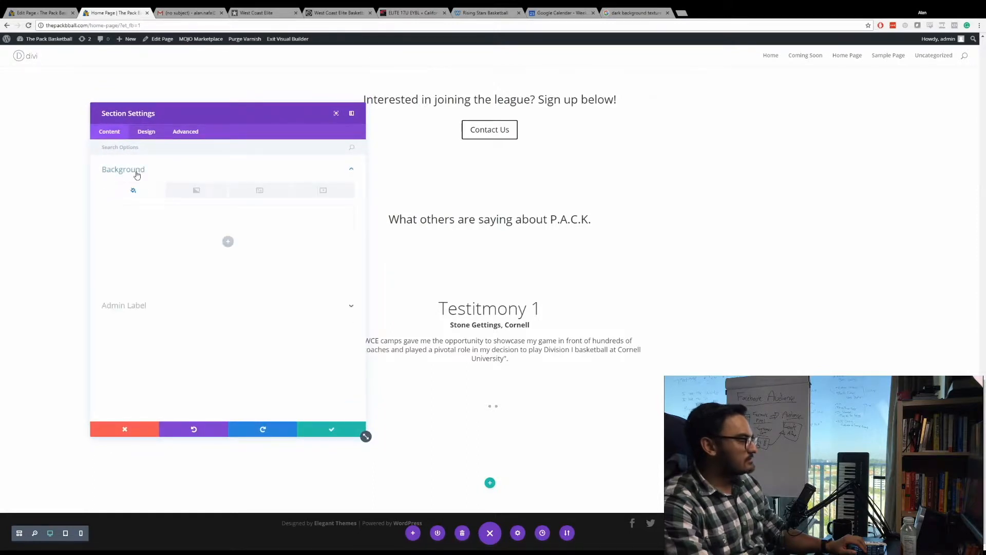
click(228, 241)
click(175, 280)
click(324, 434)
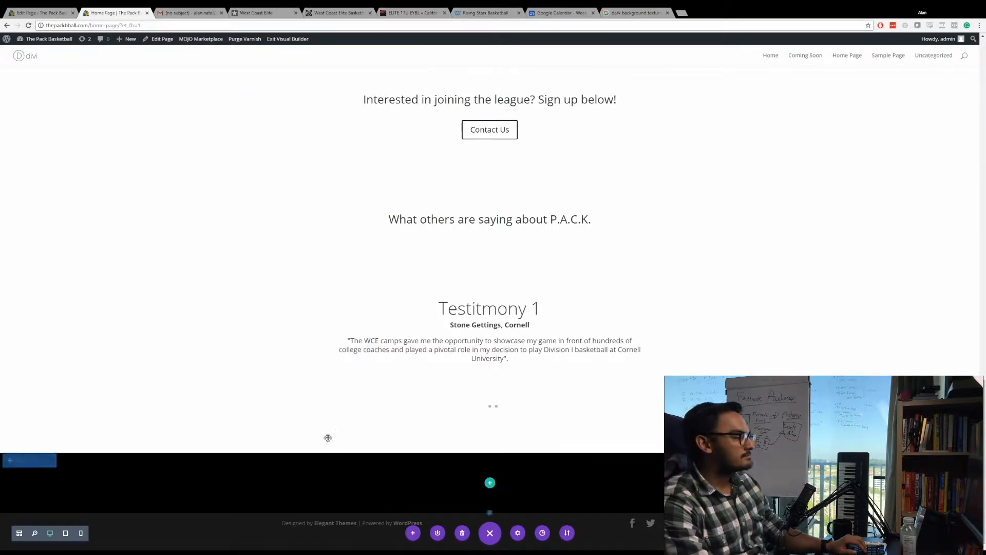
Insert a single-column row with a Text module in the black section.
click(490, 483)
click(450, 395)
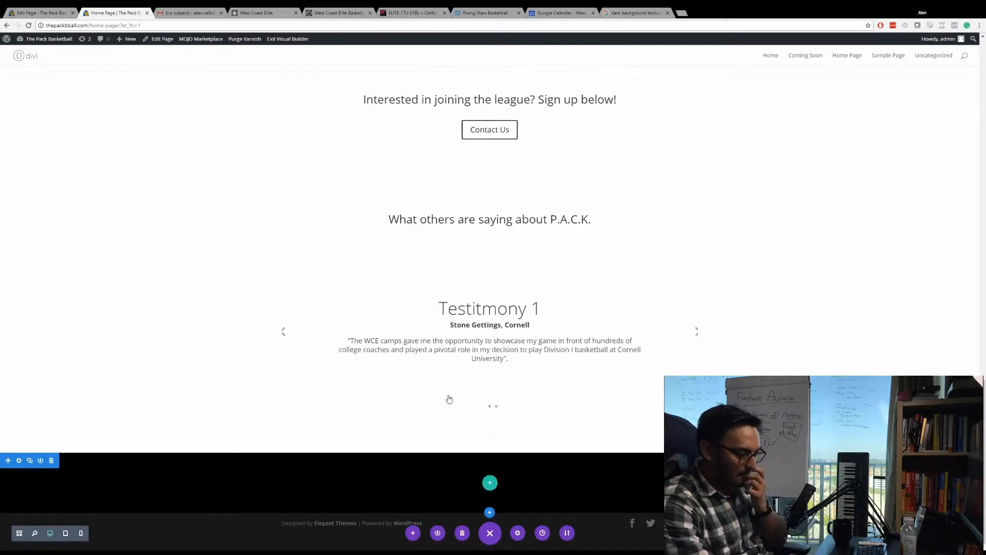
text(text)
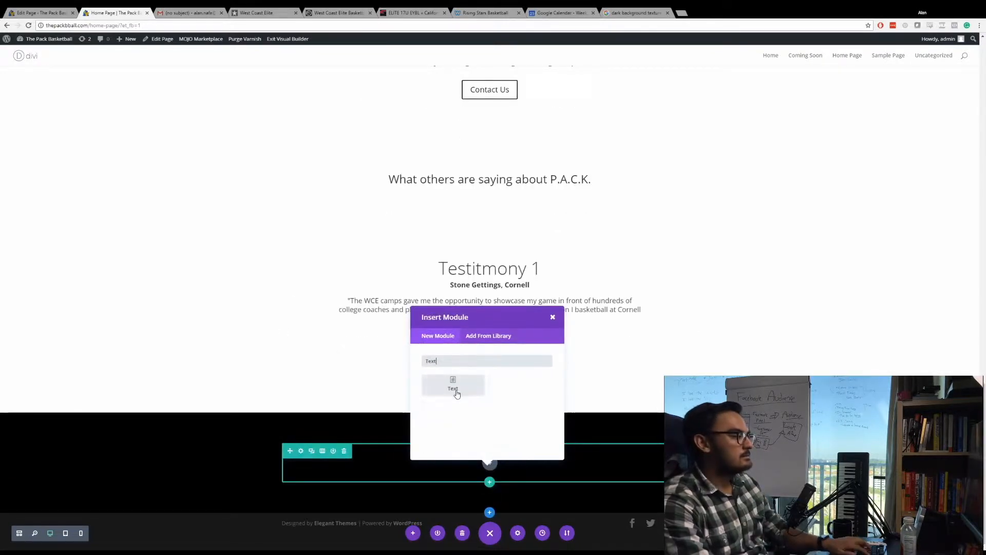
click(453, 386)
Enter "Social Media" as the text module's content and format it as Heading 1.
click(158, 241)
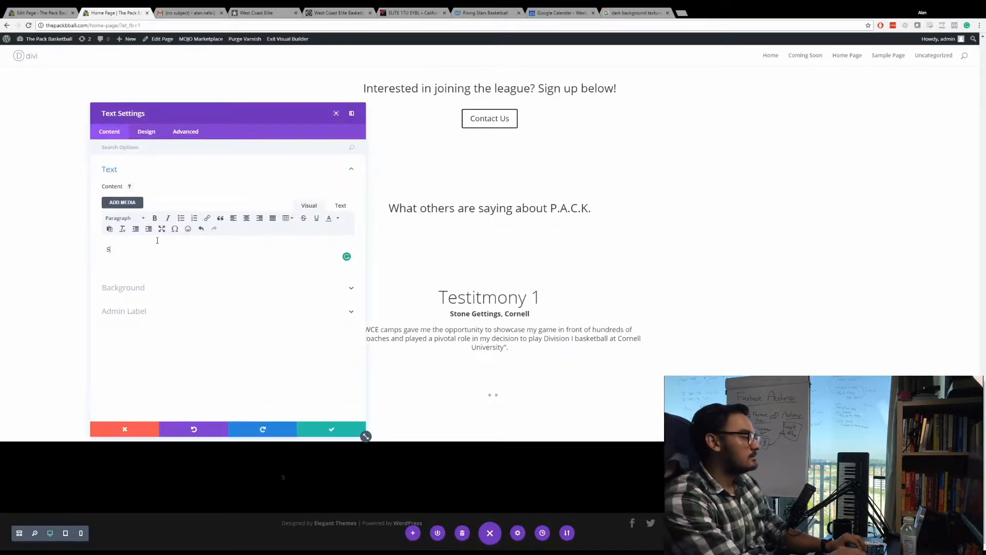
text(Social Media)
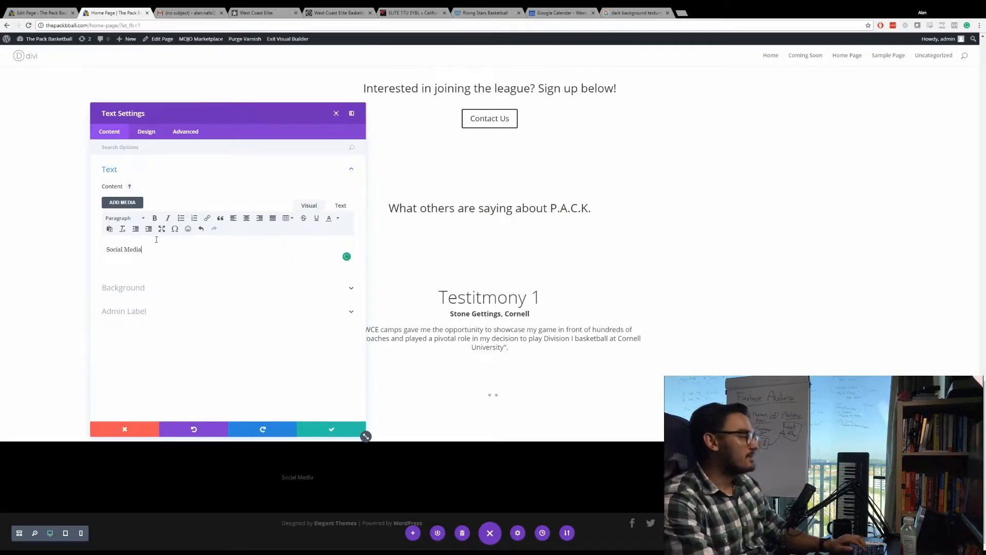
click(118, 218)
click(136, 248)
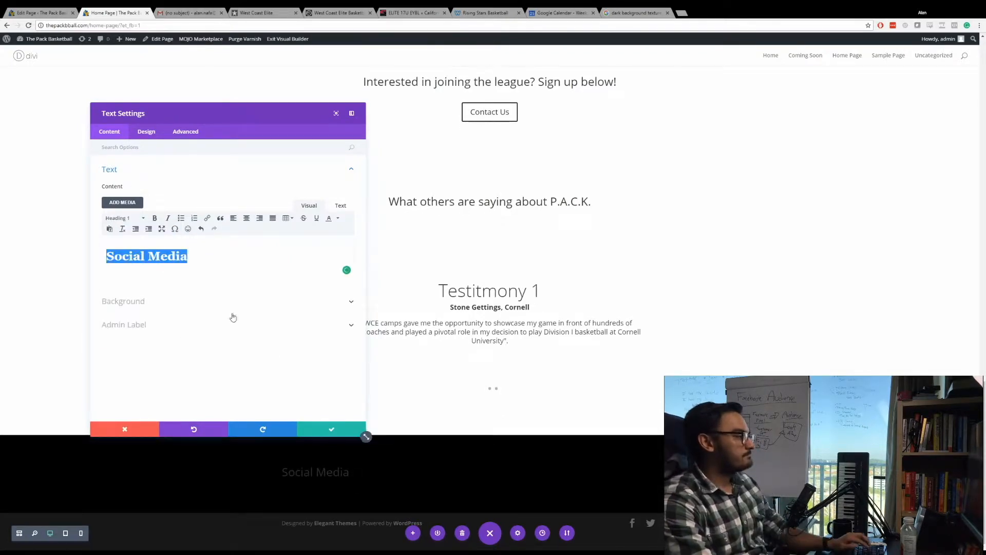
Center the "Social Media" text, set its text color to Light, and save the module.
click(147, 133)
click(156, 173)
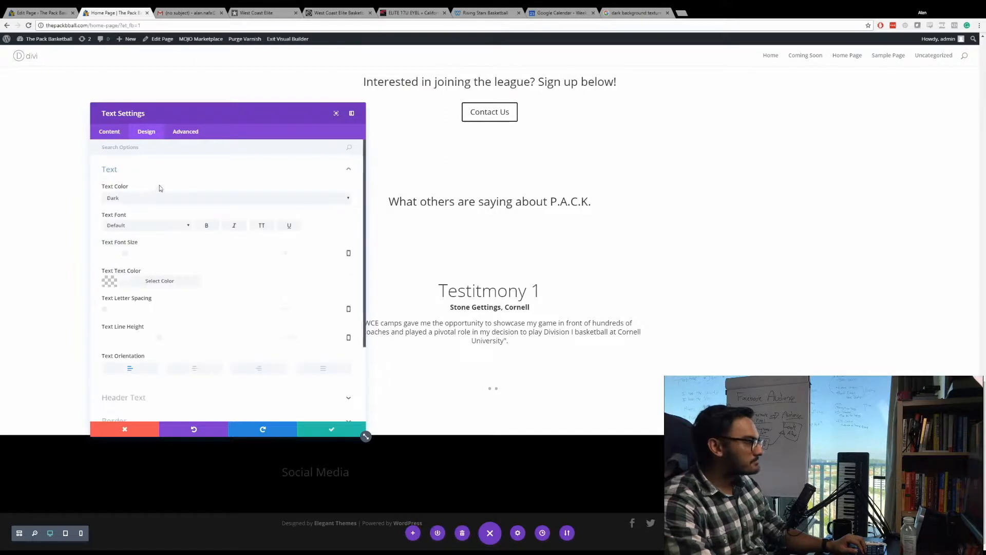
click(194, 367)
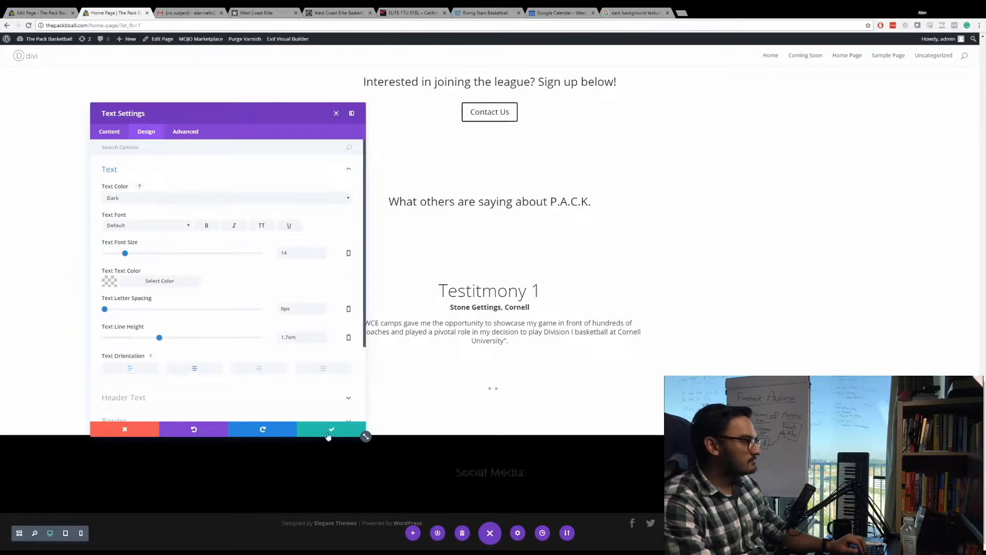
click(202, 372)
click(144, 219)
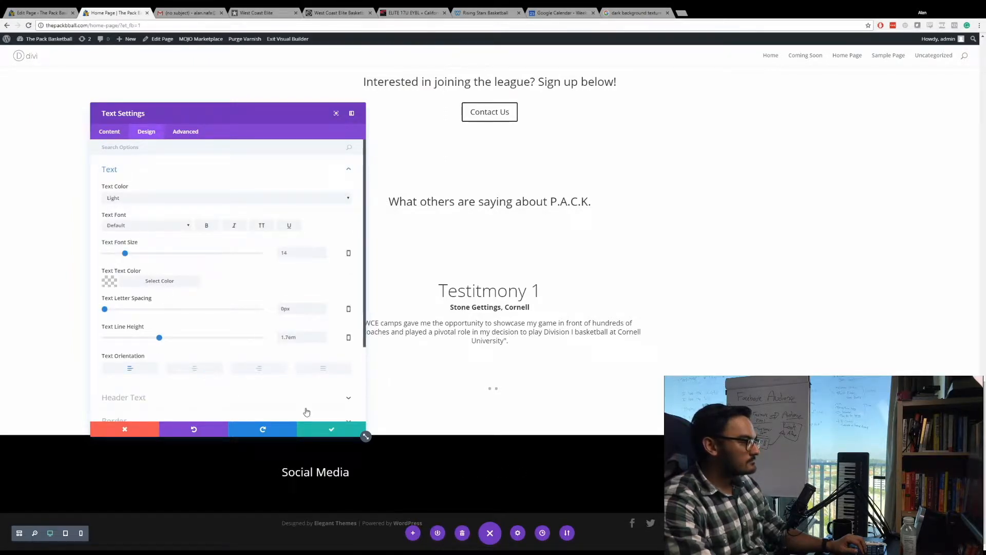
click(331, 430)
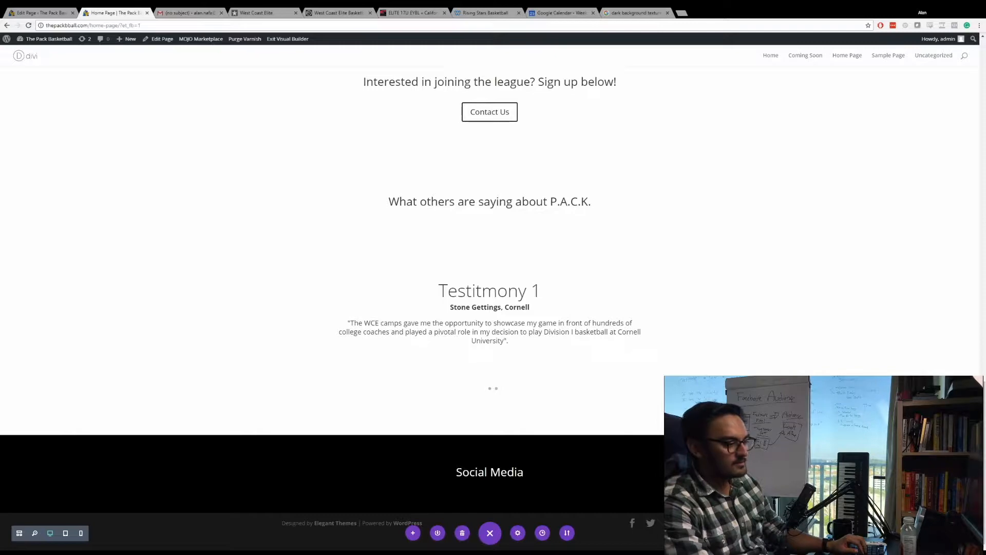
Save the home page layout and exit the Visual Builder.
click(488, 535)
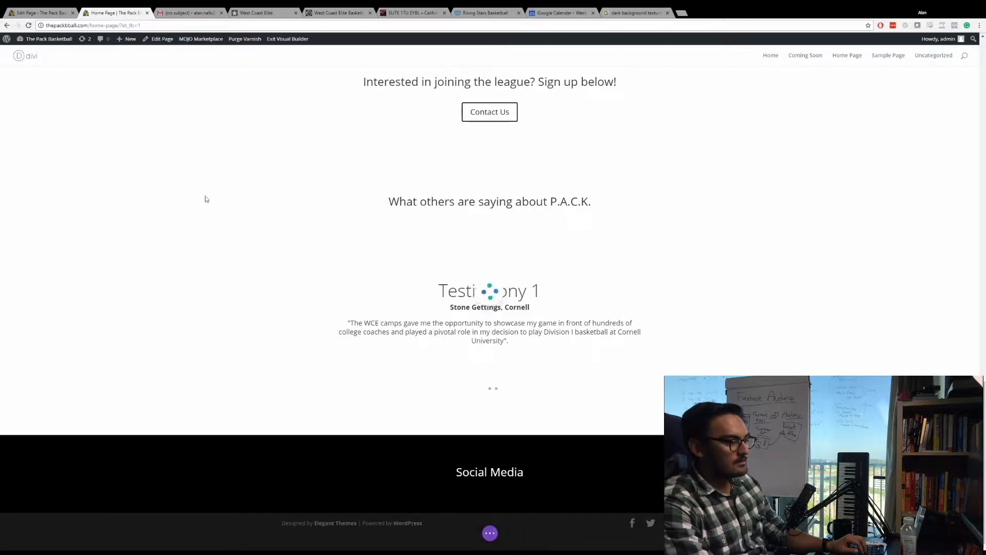
scroll(184, 178, up, 3)
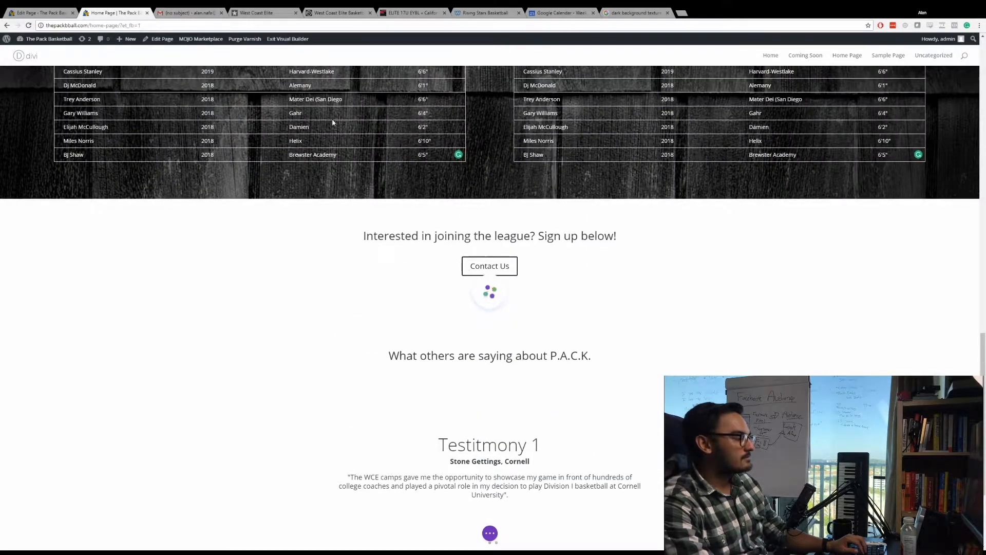
scroll(520, 346, down, 3)
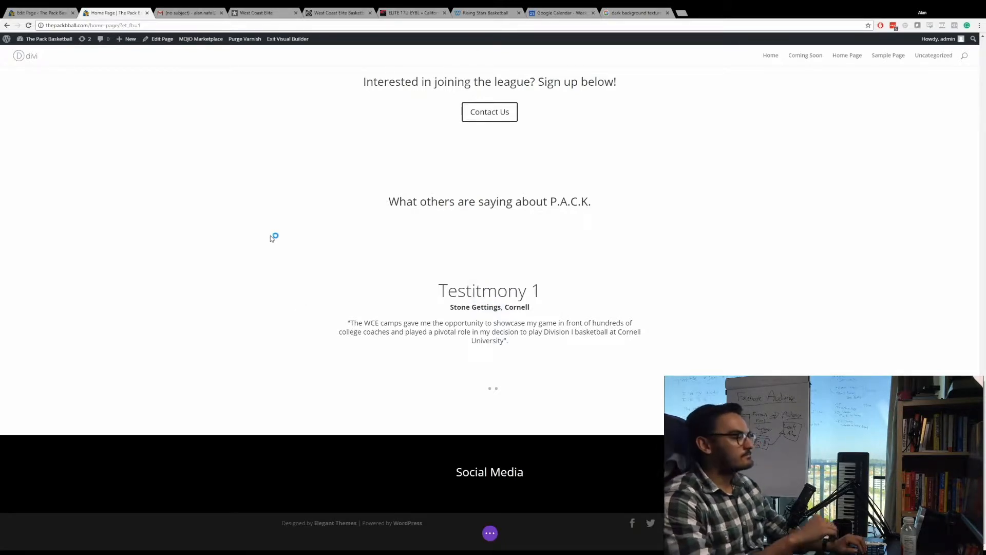
click(283, 40)
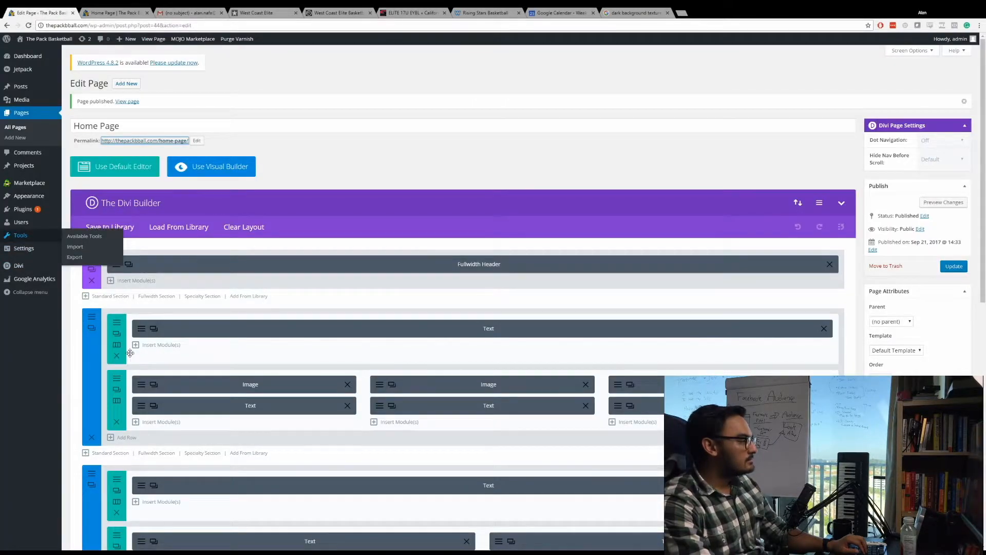
Open the WordPress page for adding new plugins in a separate browser tab from the home page's editor.
scroll(303, 371, down, 10)
scroll(348, 341, up, 8)
scroll(334, 340, down, 8)
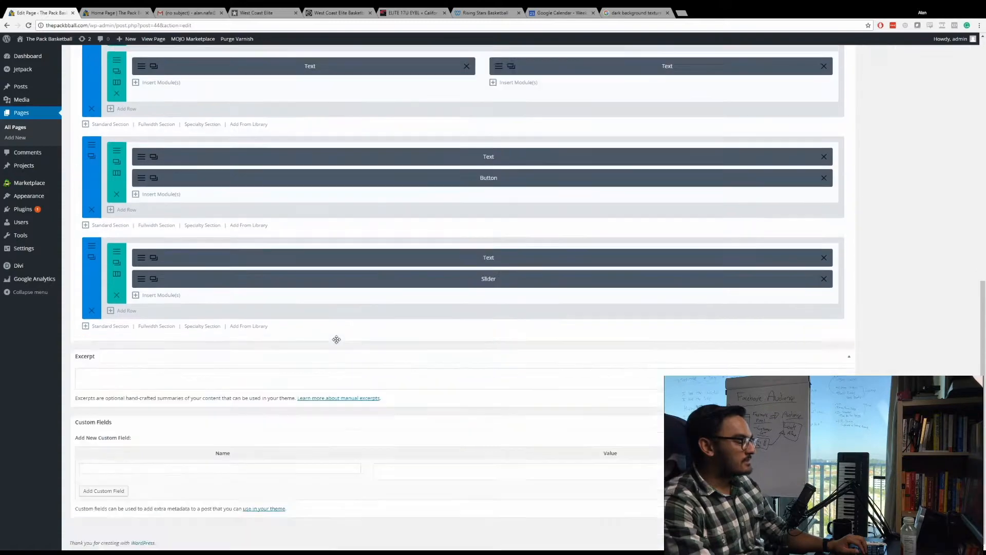
scroll(335, 339, up, 12)
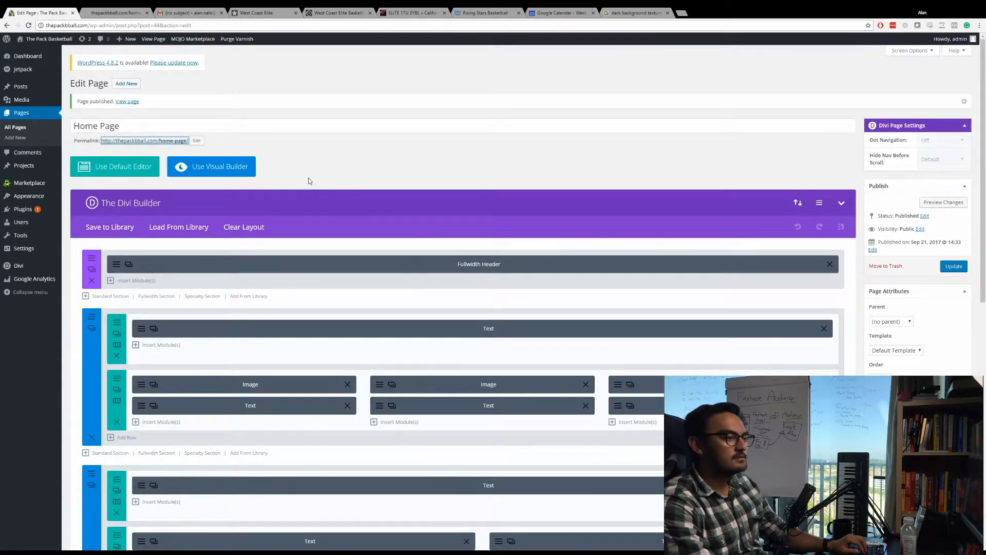
mouse_move(28, 210)
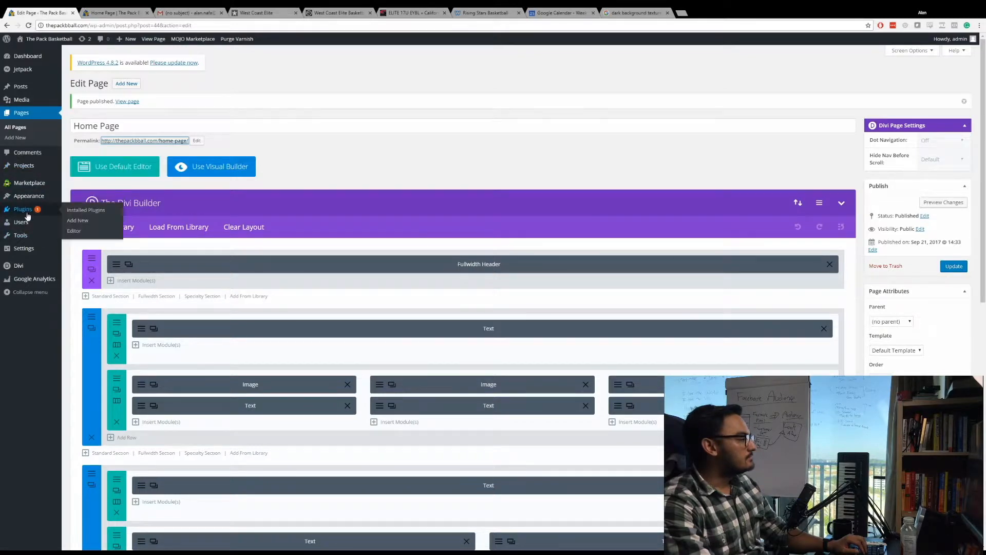
middle_click(80, 220)
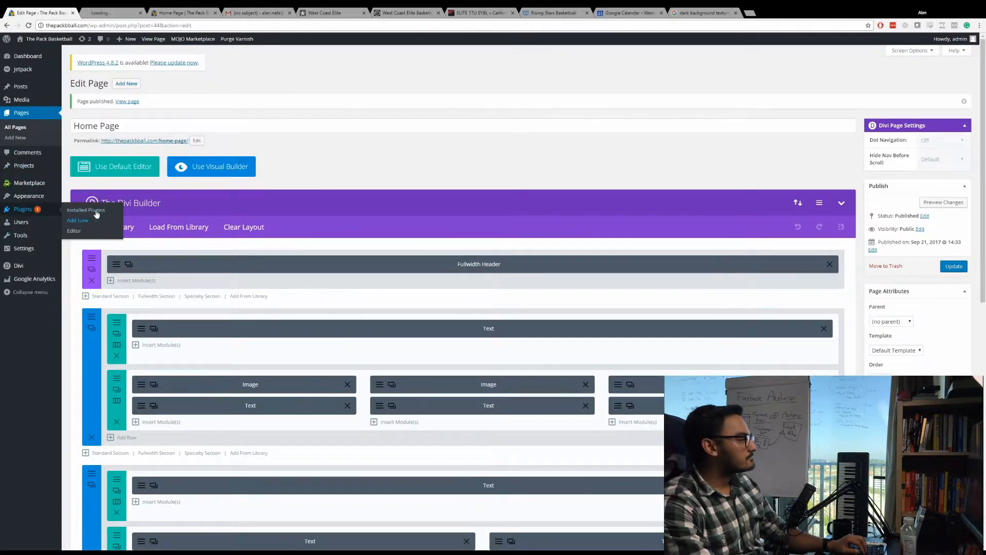
click(128, 12)
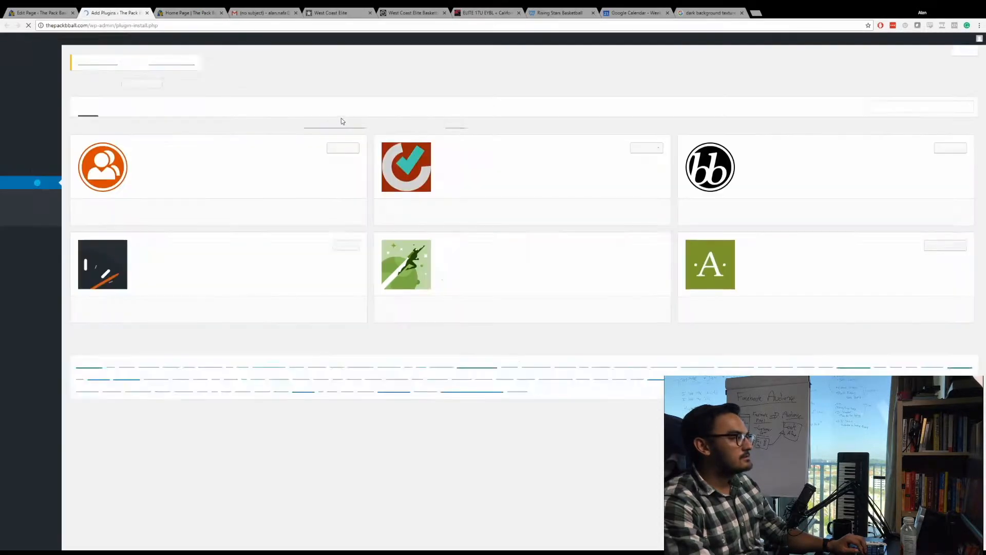
Search the plugin directory for "Instagram Feed" and install the Instagram Feed plugin.
click(908, 110)
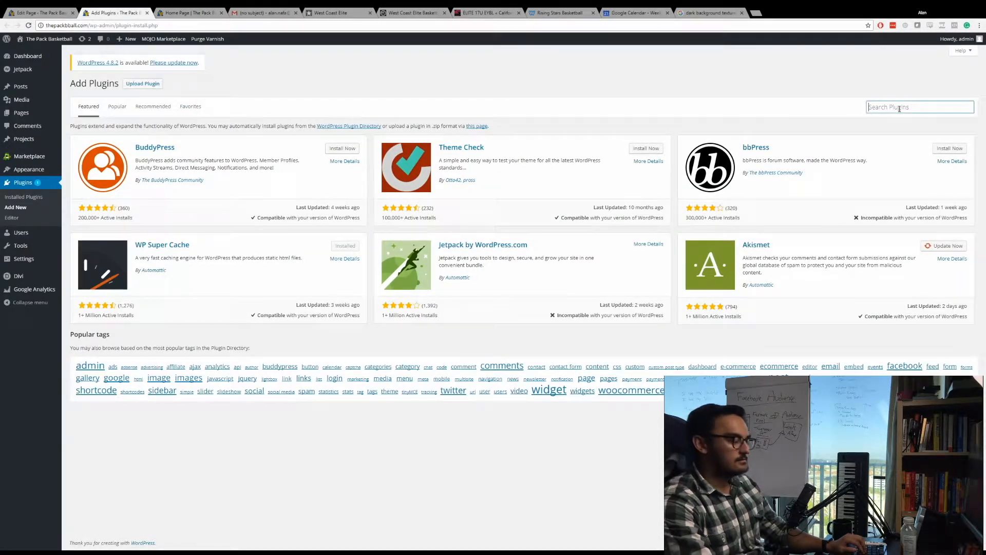
text(Instagram feed)
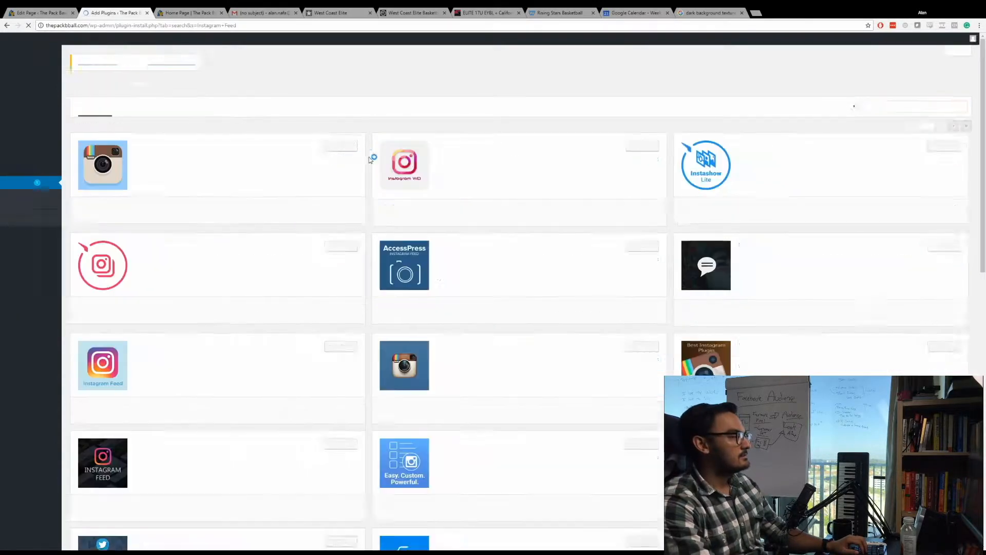
click(352, 150)
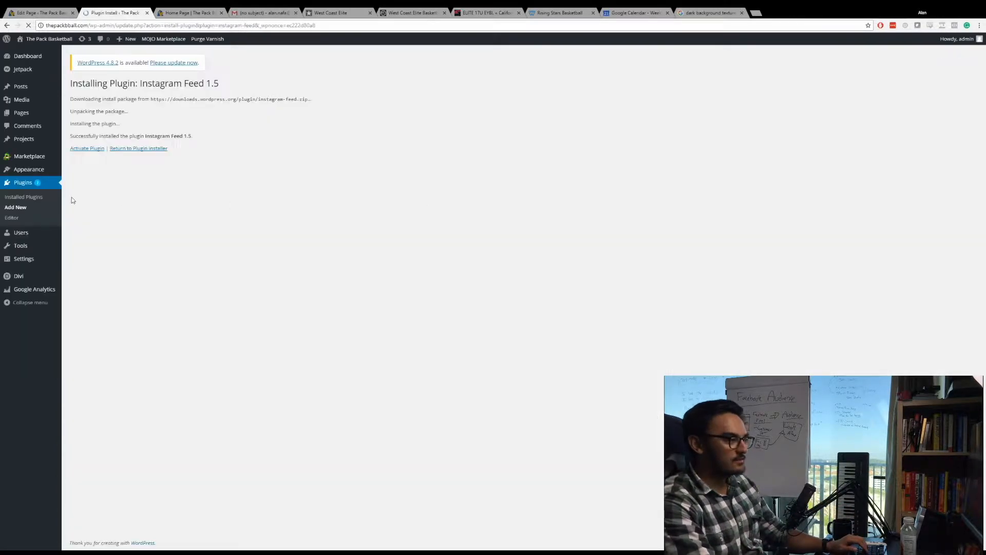
Activate the Instagram Feed plugin and save its account configuration.
click(95, 150)
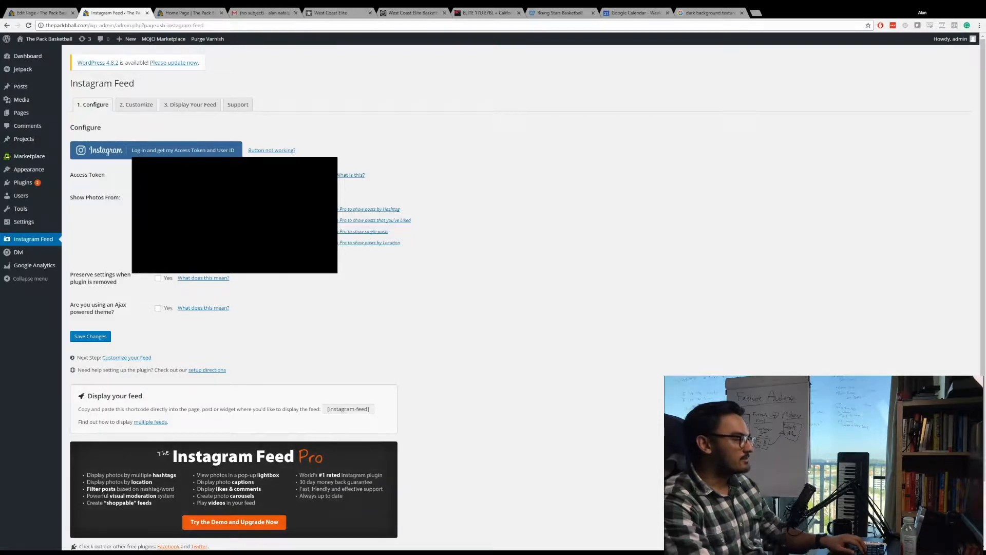
click(92, 337)
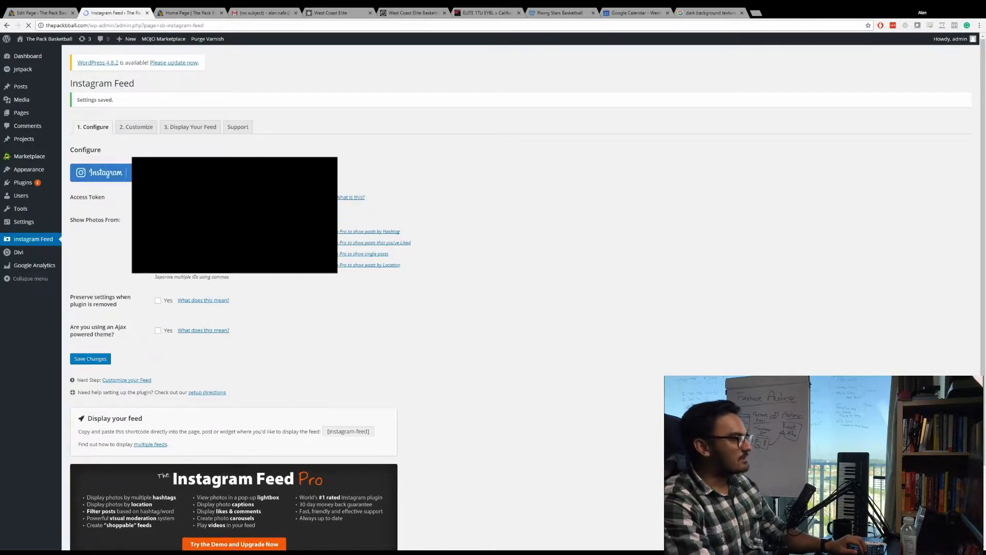
Copy the [instagram-feed] shortcode from the plugin's display instructions and open the home page for editing in WordPress.
click(186, 127)
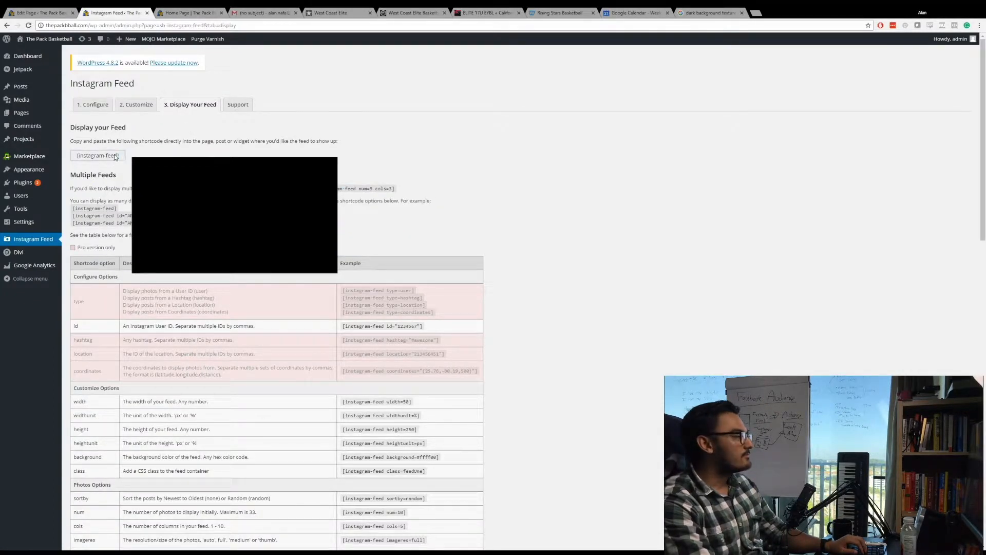
click(110, 155)
key(ctrl+c)
click(189, 12)
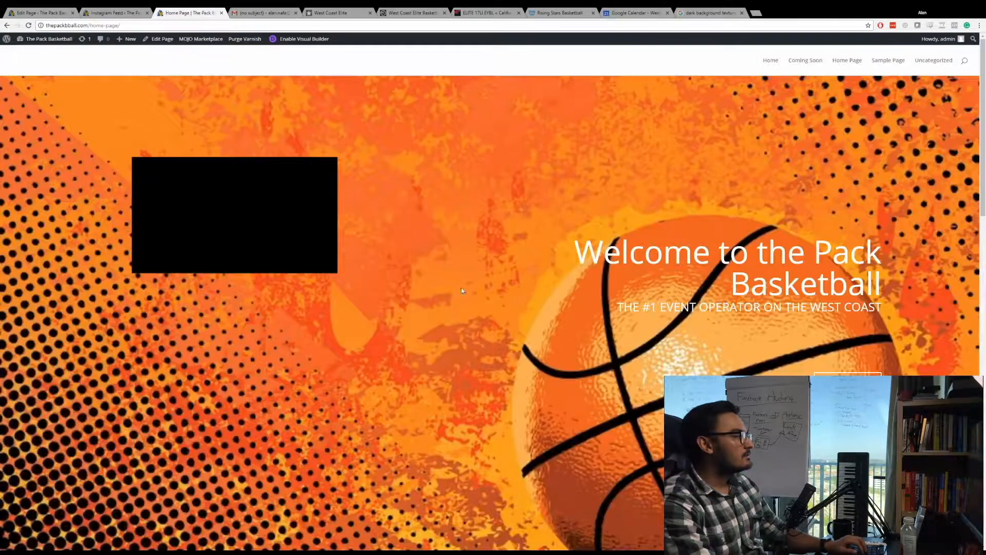
scroll(458, 276, down, 10)
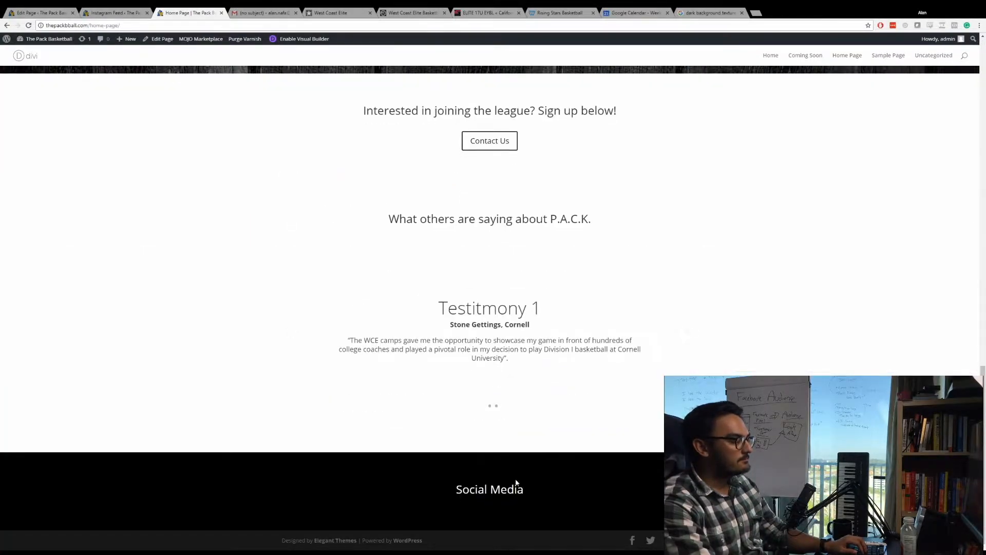
click(162, 39)
click(54, 10)
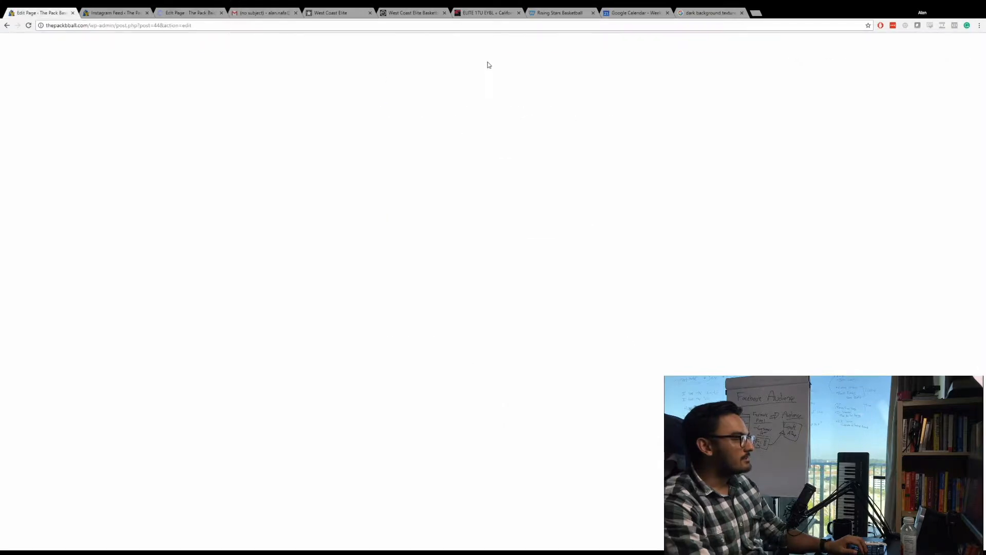
click(189, 12)
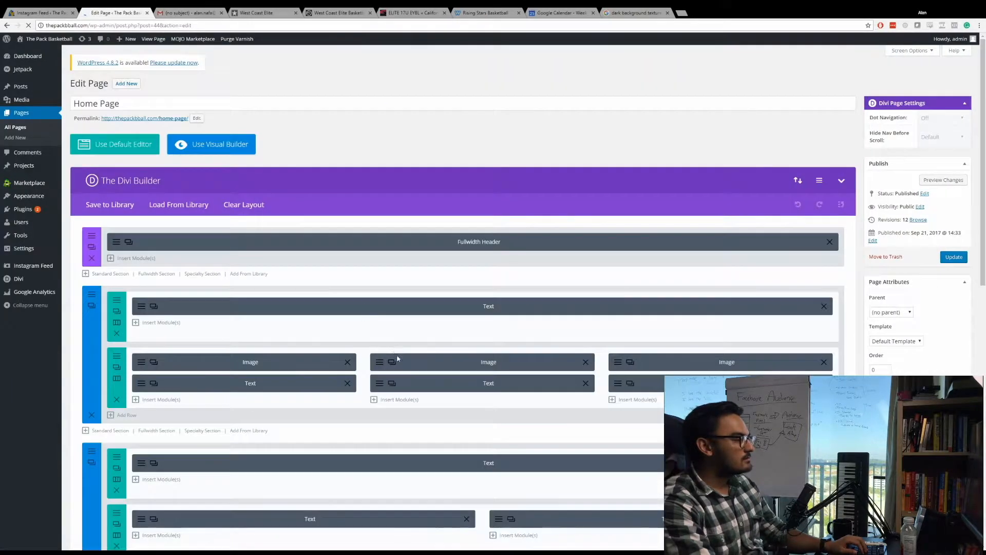
Add a Text module containing [instagram-feed] below the heading text in the page's last section and save the module.
scroll(399, 358, down, 15)
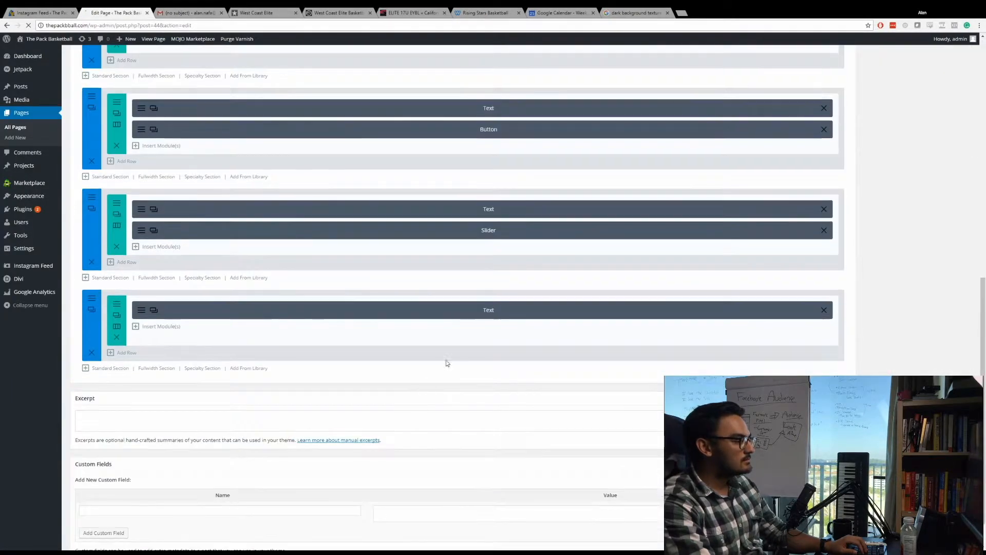
click(150, 327)
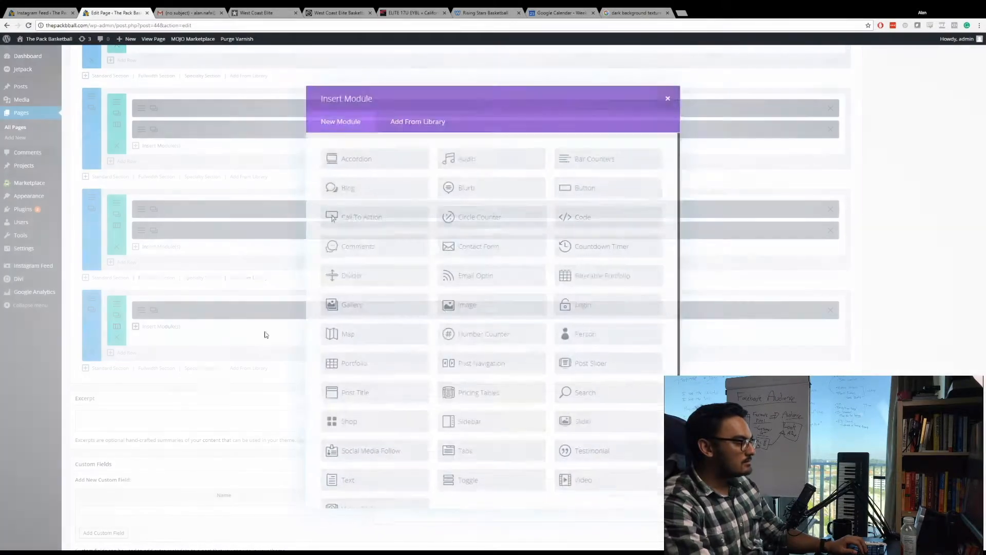
scroll(394, 452, down, 1)
click(394, 451)
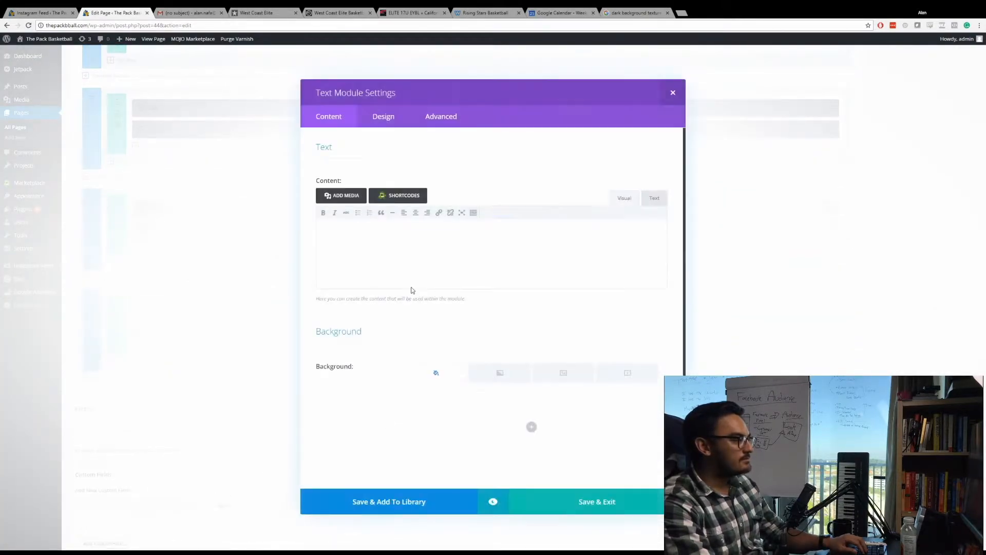
key(ctrl+v)
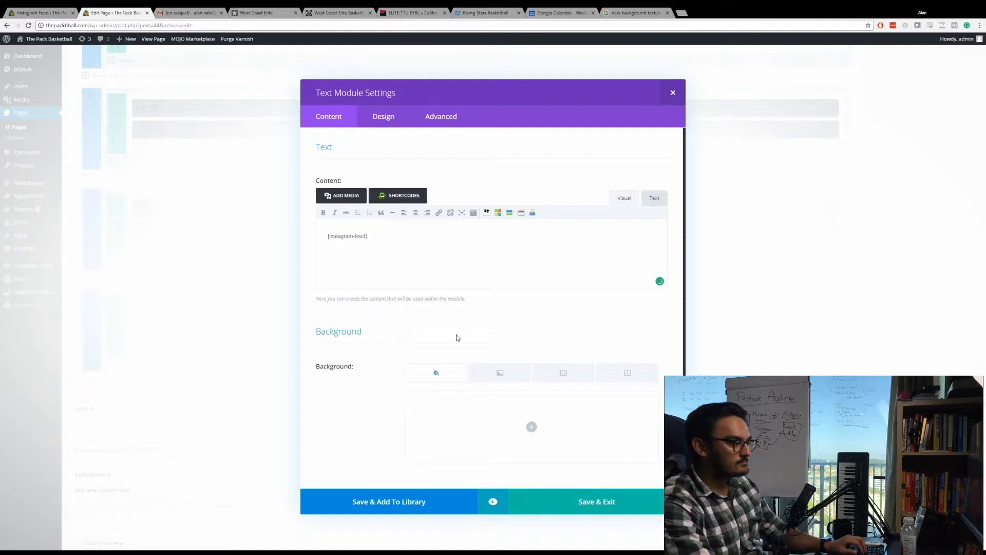
click(584, 503)
Preview the home page changes and examine the Instagram feed under Social Media along with the rest of the page.
scroll(933, 251, up, 10)
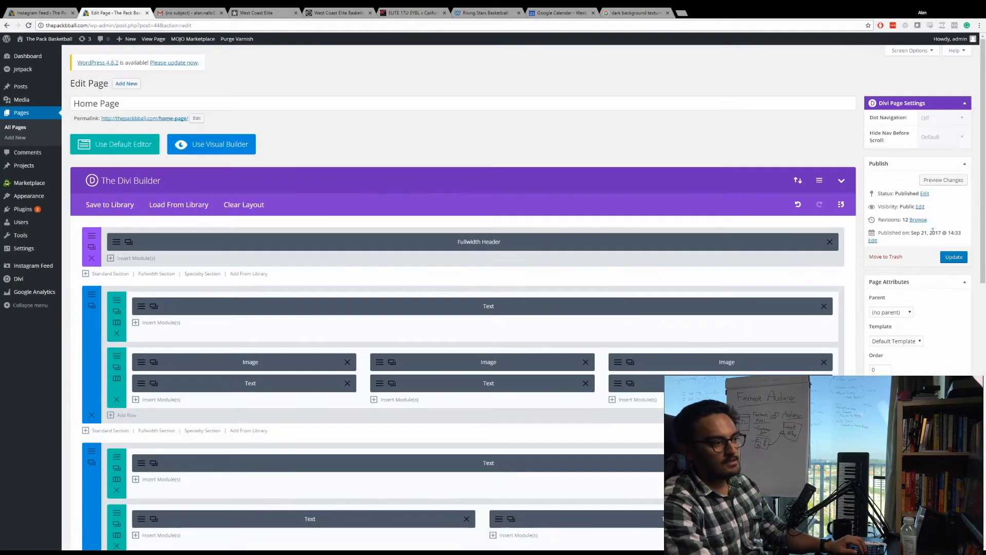
click(931, 181)
click(112, 12)
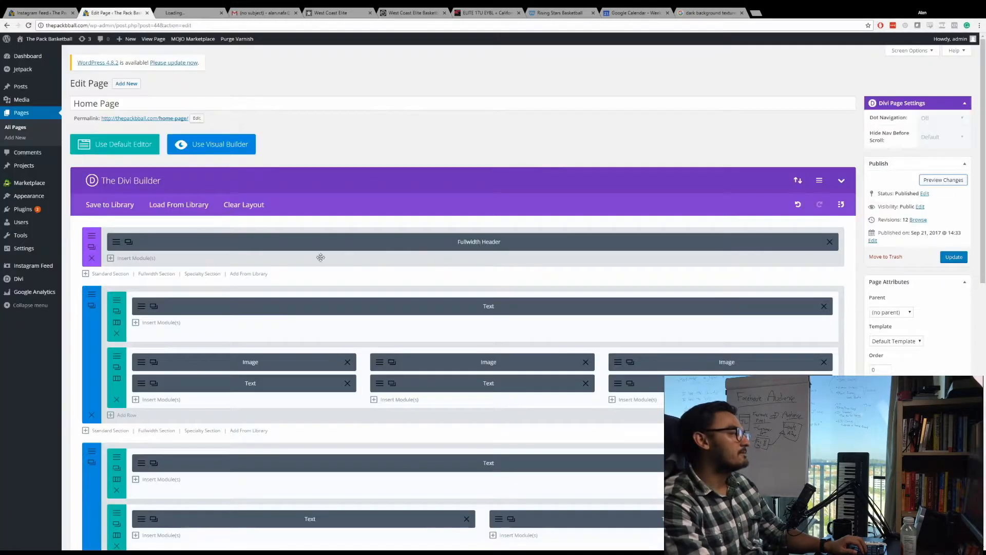
scroll(247, 278, down, 10)
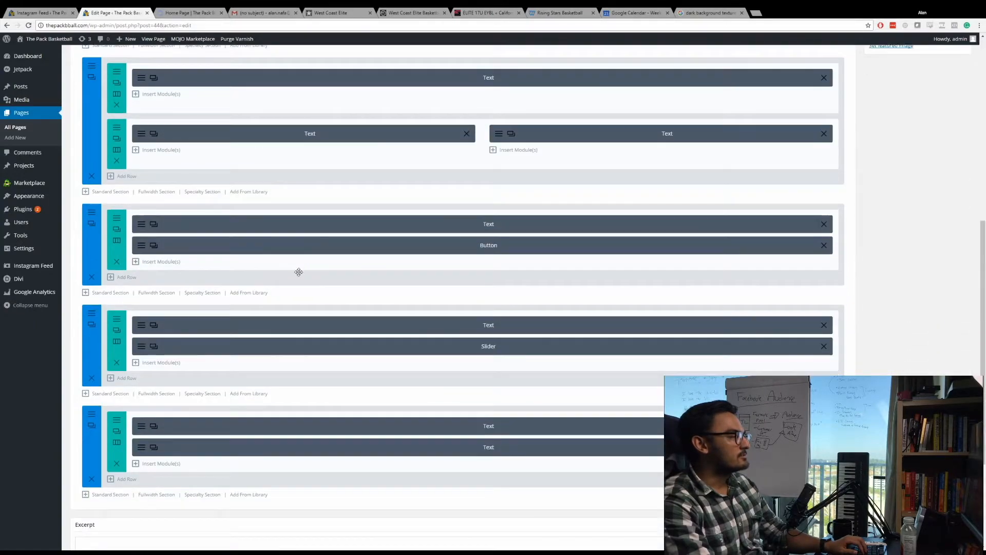
scroll(414, 267, down, 20)
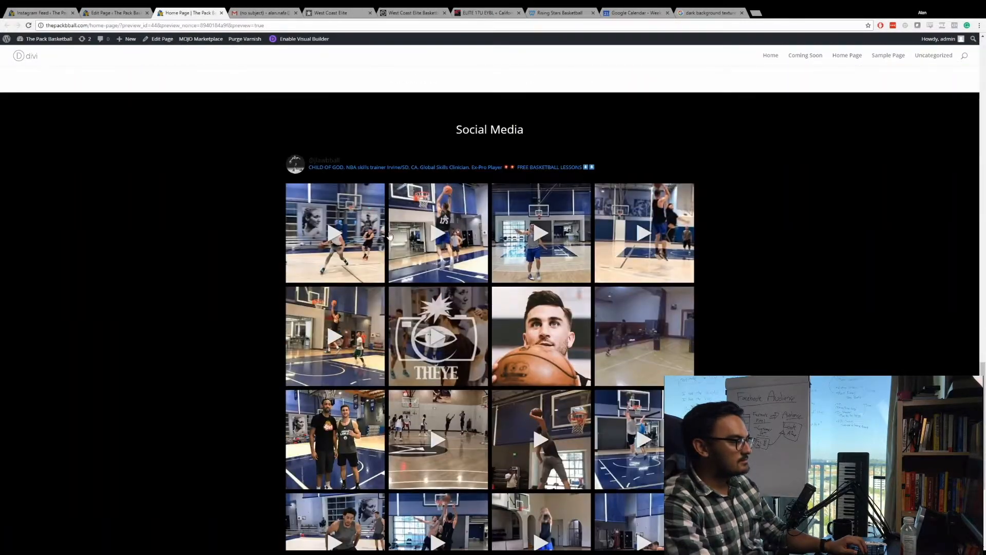
scroll(448, 323, down, 4)
scroll(343, 429, up, 1)
scroll(375, 334, up, 20)
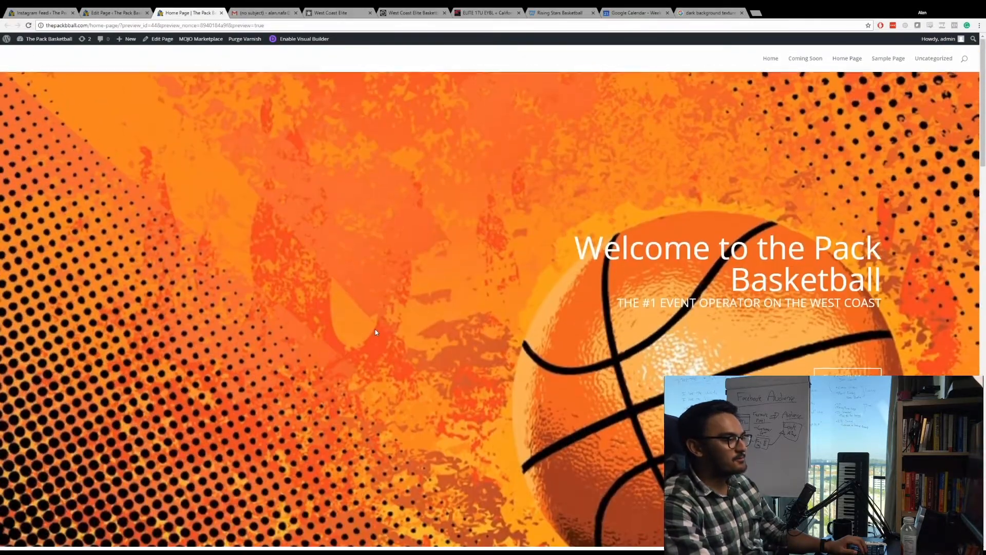
scroll(440, 304, down, 12)
scroll(441, 304, up, 7)
scroll(466, 299, up, 6)
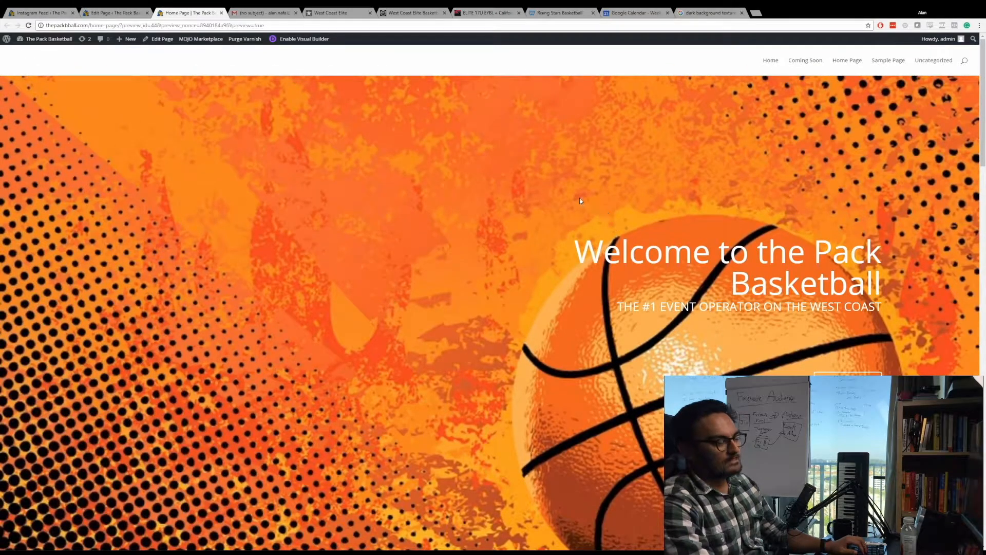
scroll(508, 206, down, 3)
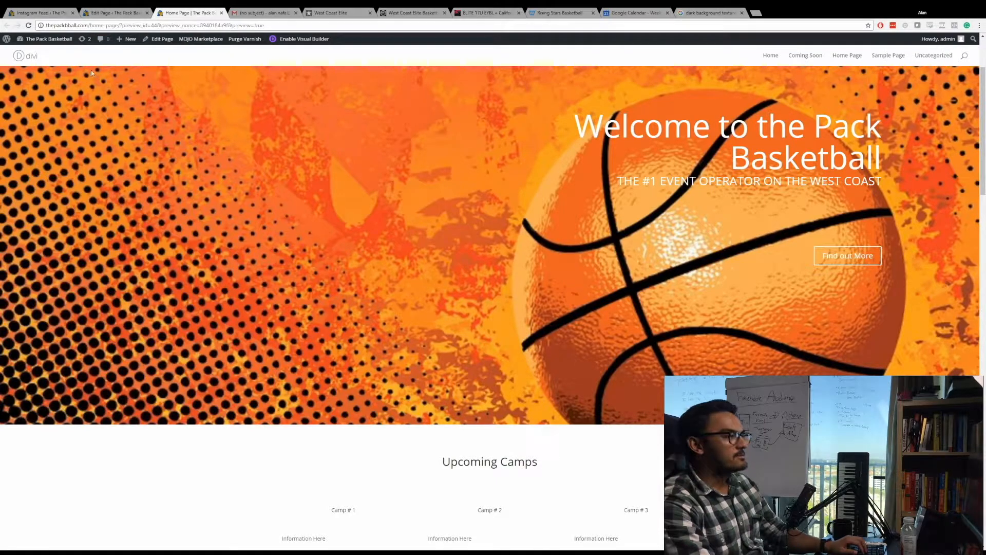
In Divi Theme Options, exclude the Coming Soon, Home Page and Sample Page pages and the Uncategorized category from the navigation bar, and save.
click(38, 16)
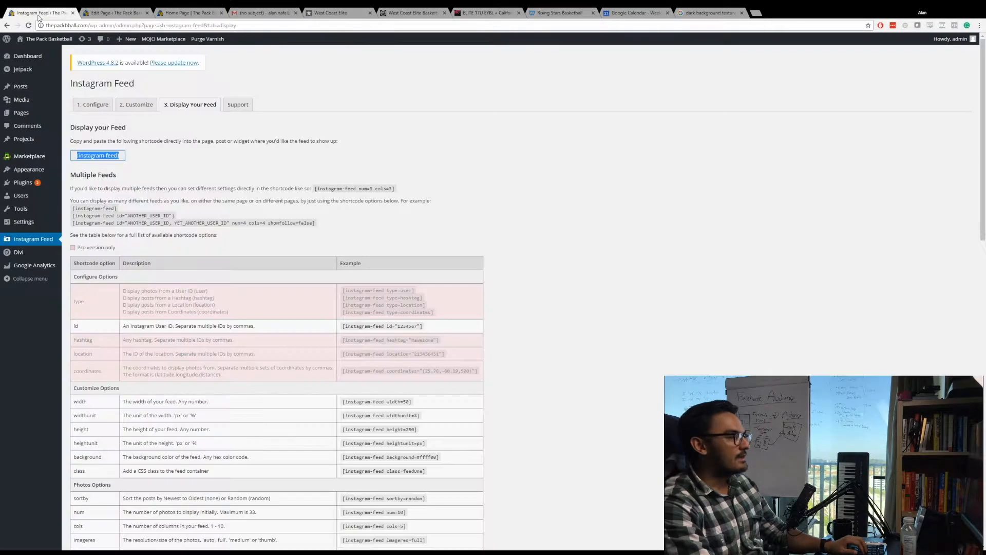
mouse_move(28, 253)
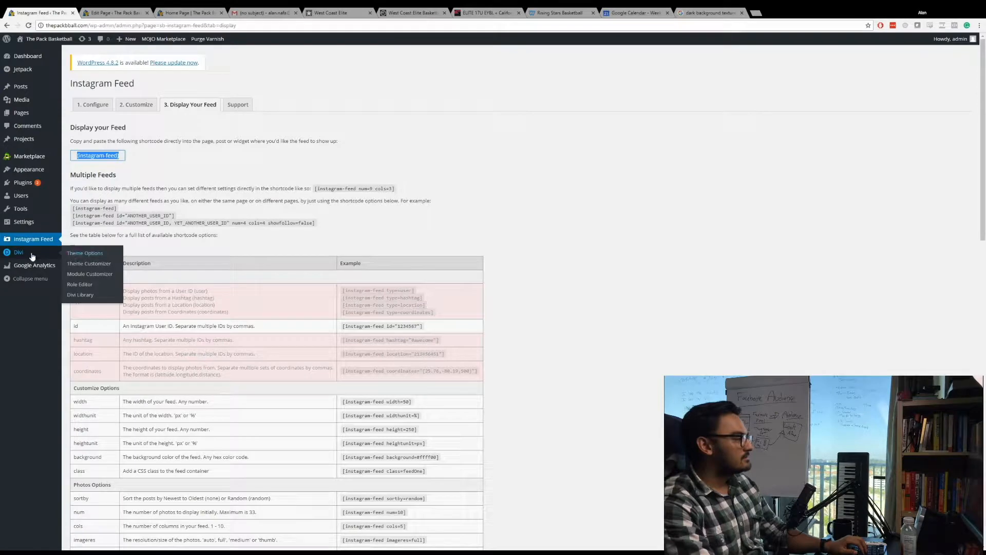
click(83, 255)
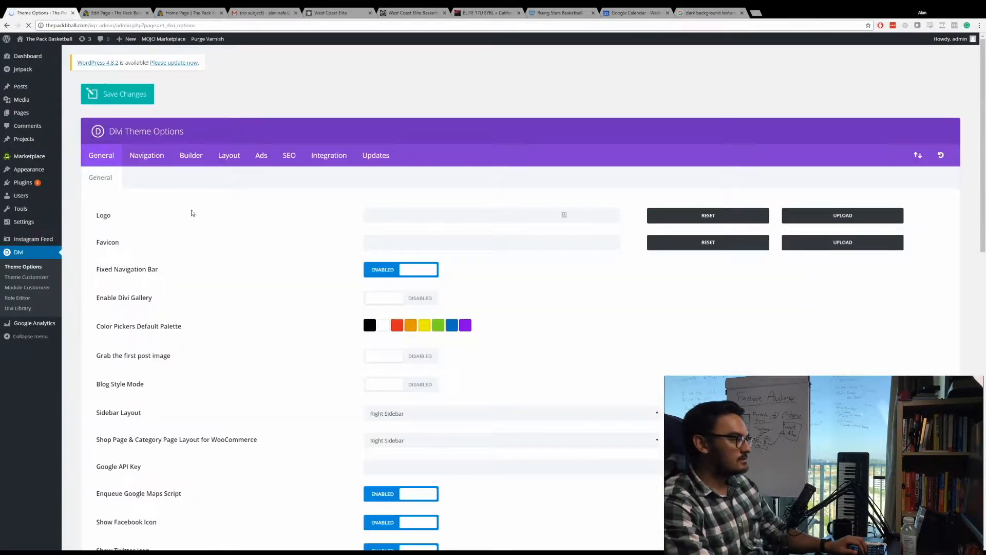
click(153, 158)
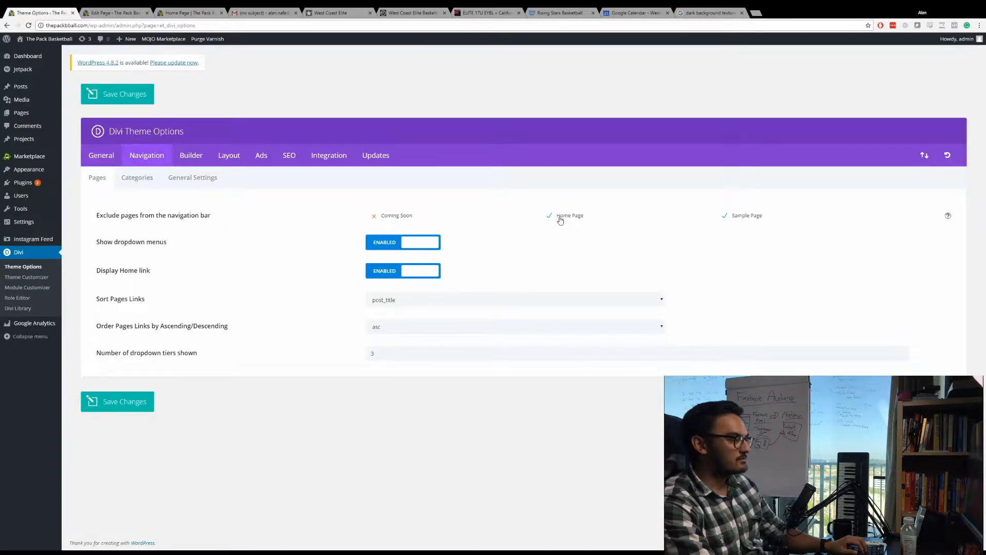
click(134, 179)
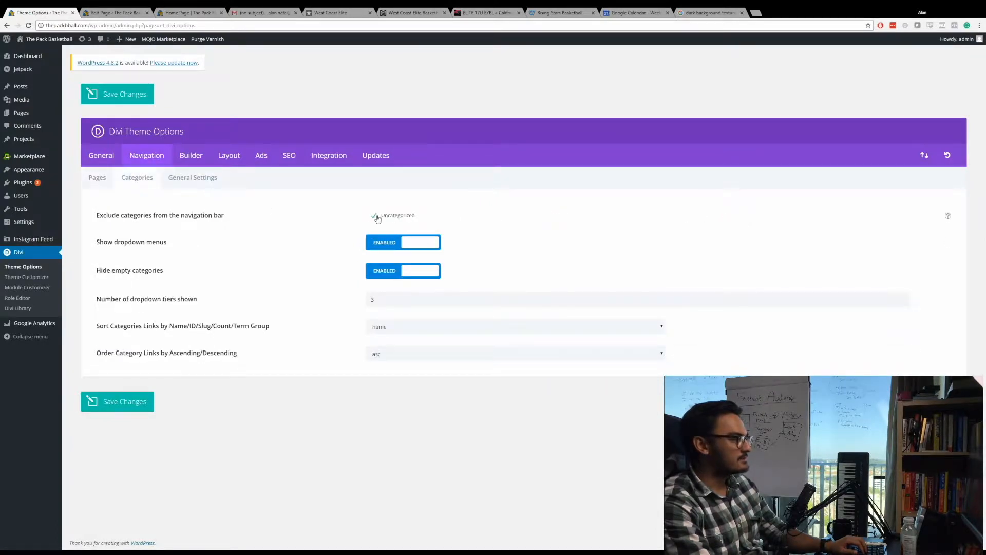
click(411, 220)
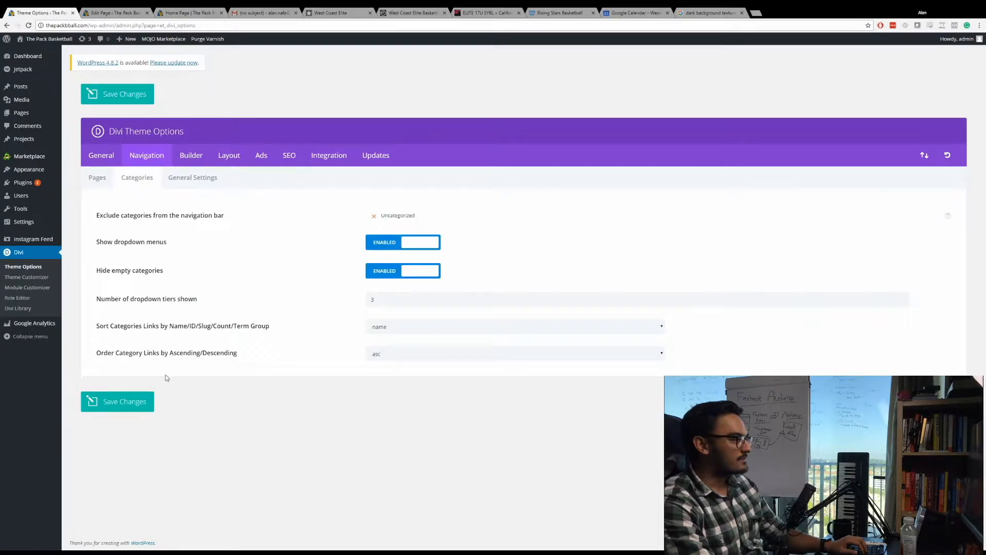
click(131, 404)
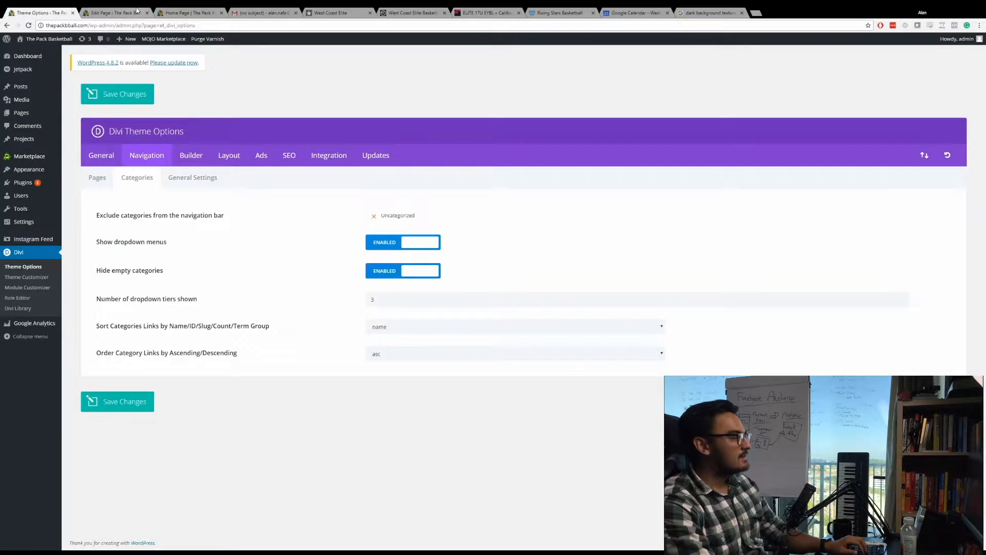
Reload the home page preview and open the Theme Customizer from it.
click(156, 10)
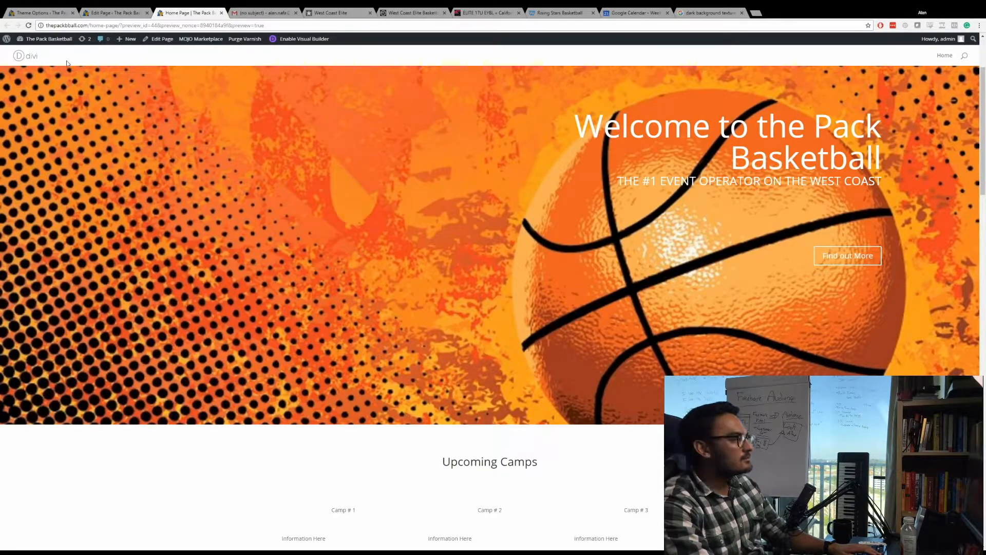
mouse_move(47, 39)
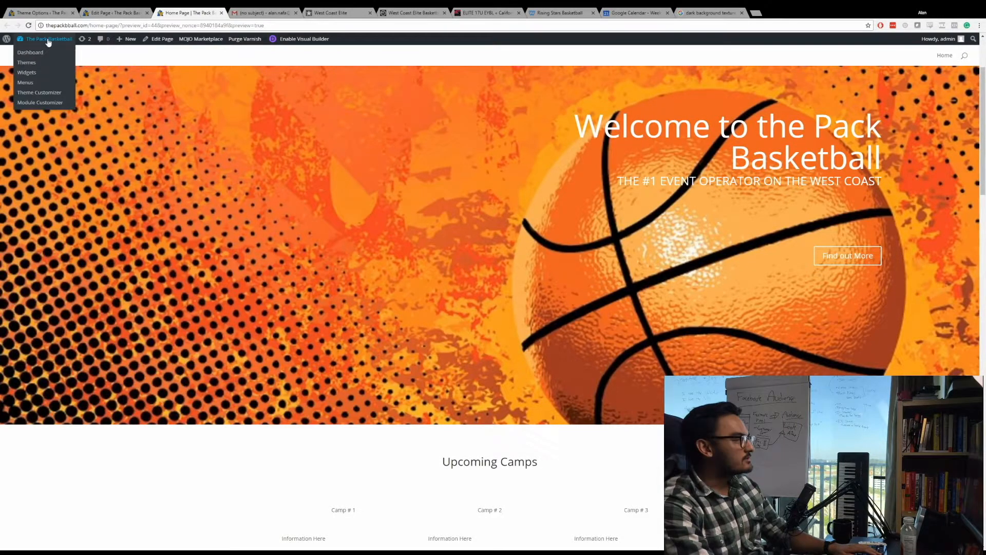
click(44, 93)
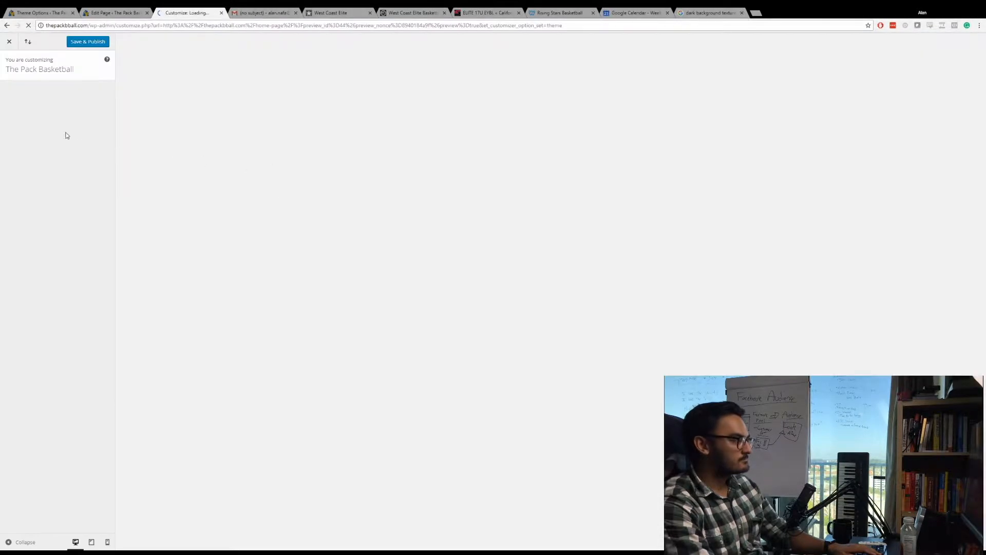
click(55, 128)
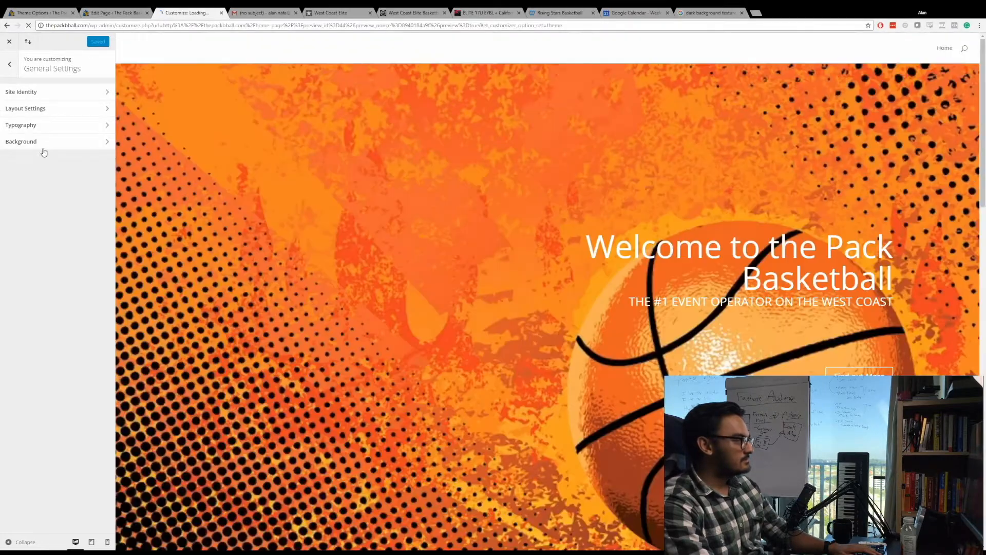
click(9, 67)
Hide the search icon in the header elements and publish the customization.
click(33, 137)
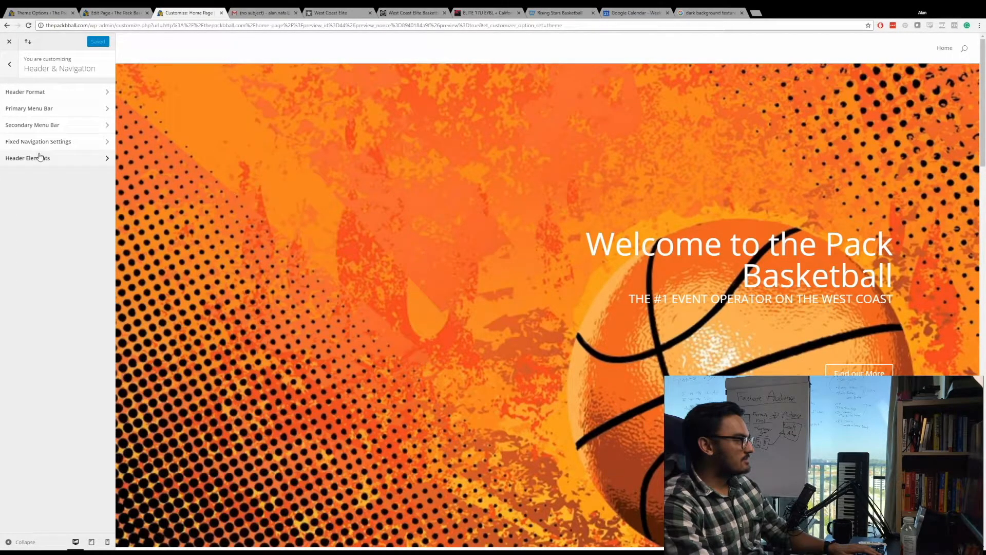
click(39, 154)
click(14, 108)
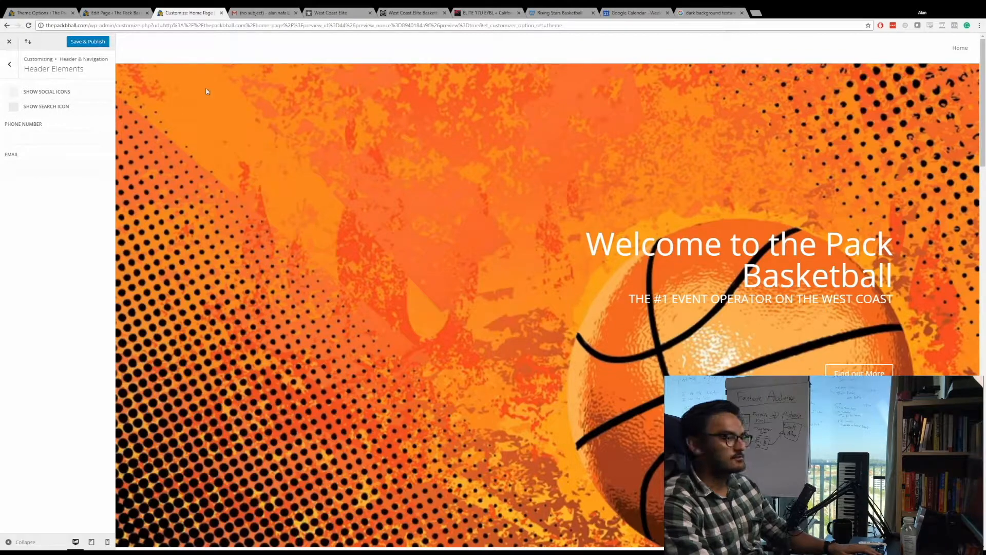
click(85, 42)
scroll(131, 55, down, 4)
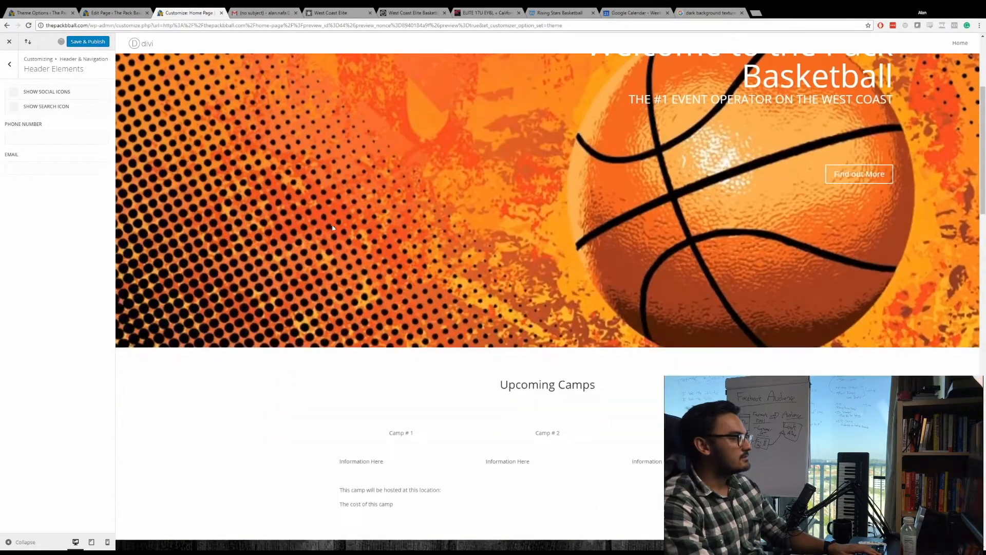
scroll(330, 178, up, 4)
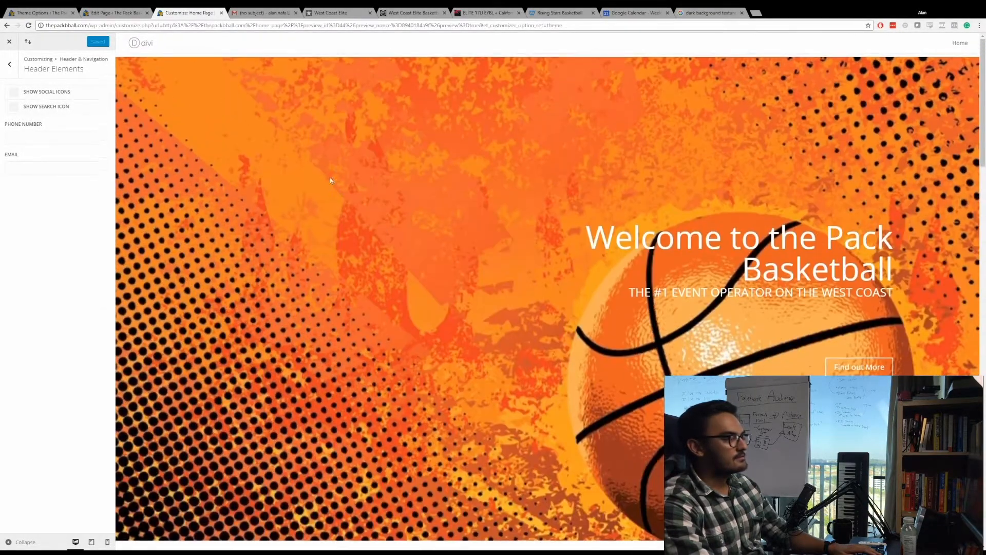
Turn off hiding of the logo image in the primary menu bar's settings.
click(9, 65)
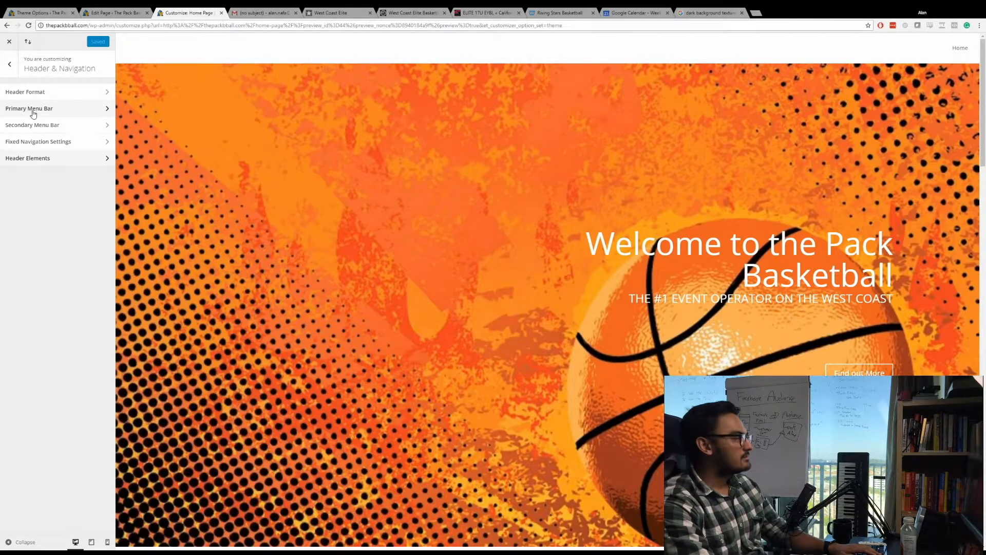
click(32, 109)
click(14, 106)
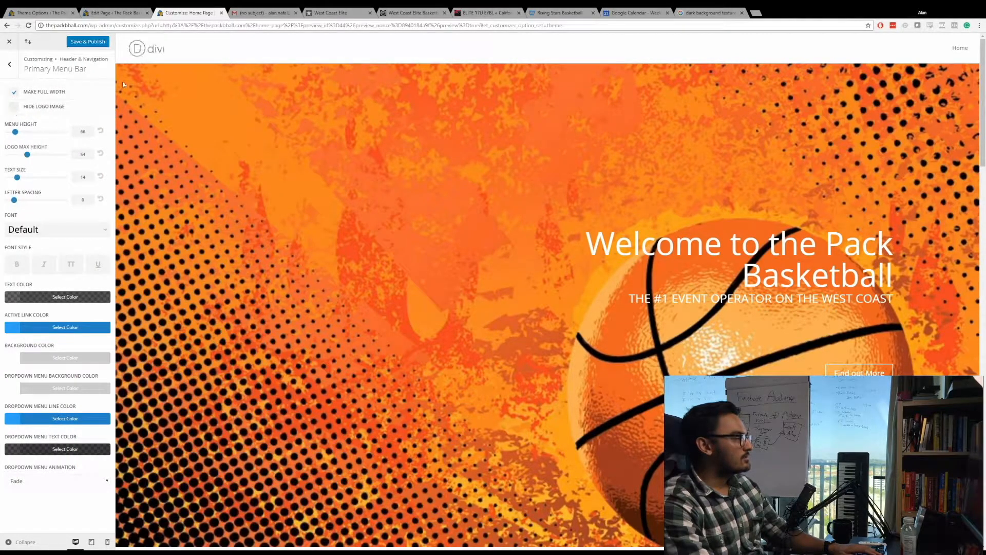
Save and publish the primary menu bar customization and close the Theme Customizer tab.
scroll(347, 154, down, 3)
scroll(349, 202, down, 1)
scroll(350, 203, up, 2)
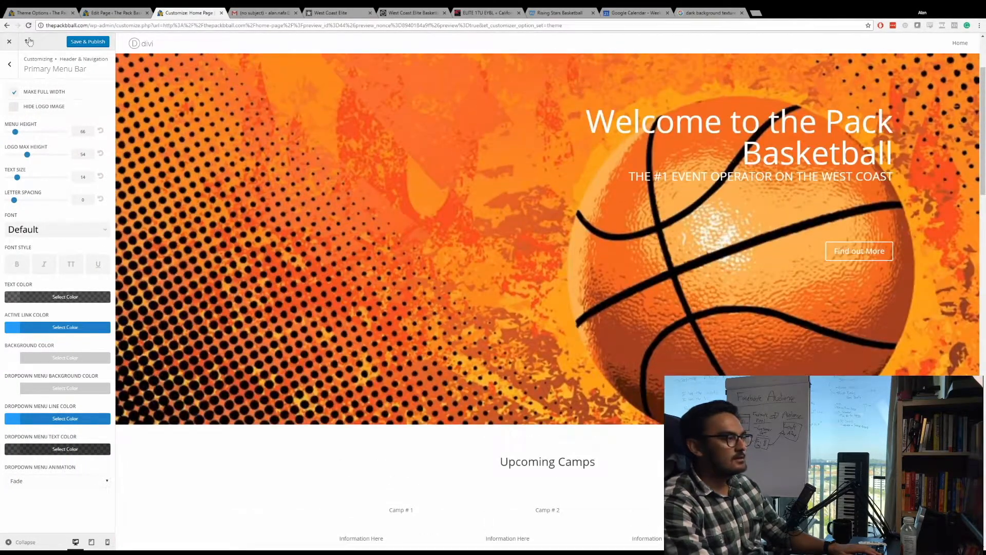
click(74, 43)
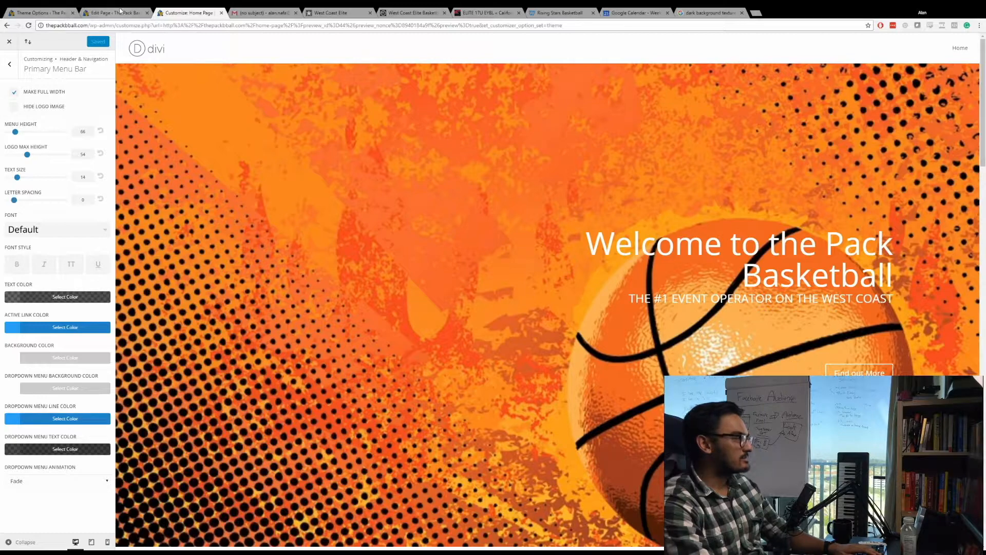
key(ctrl+w)
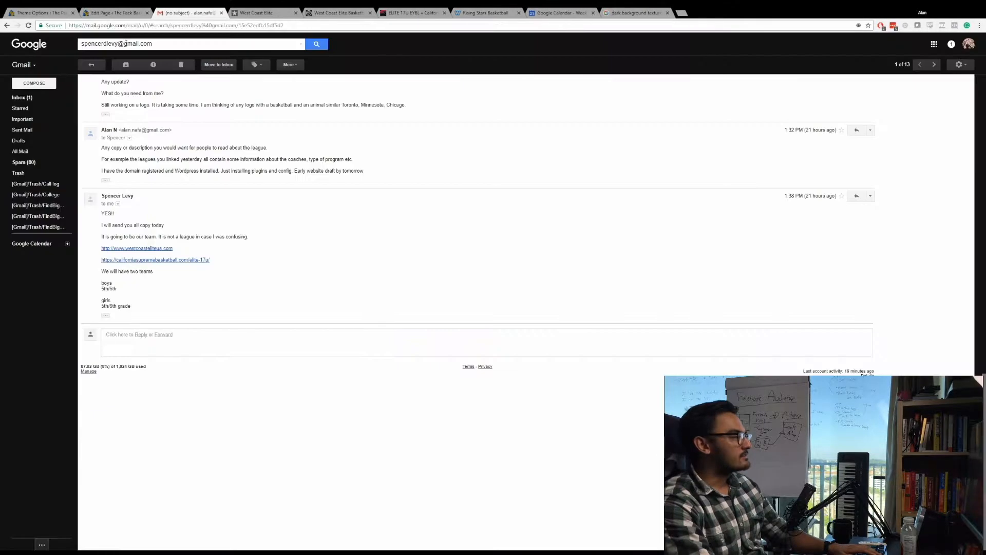
Return to the Home Page editor and update the page.
click(116, 11)
scroll(280, 162, up, 15)
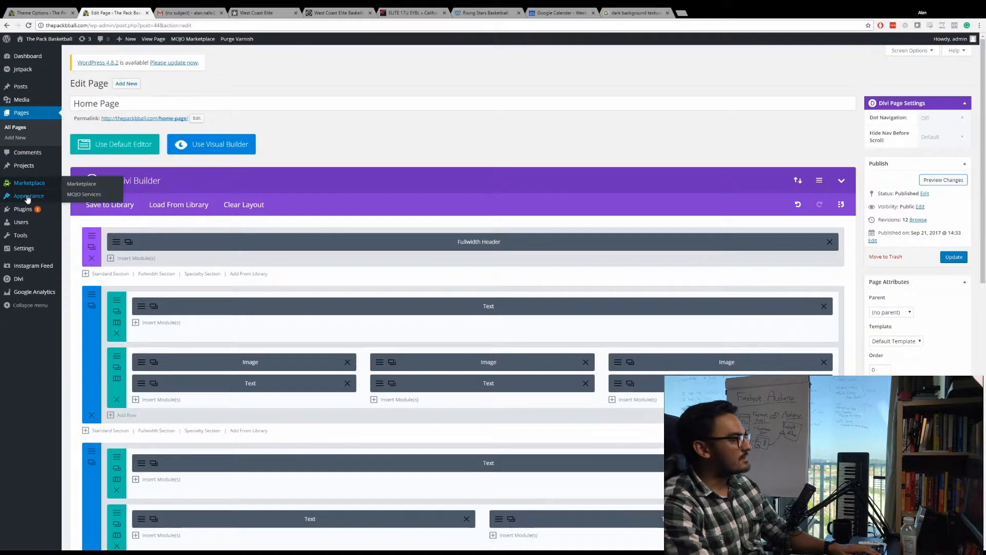
mouse_move(28, 197)
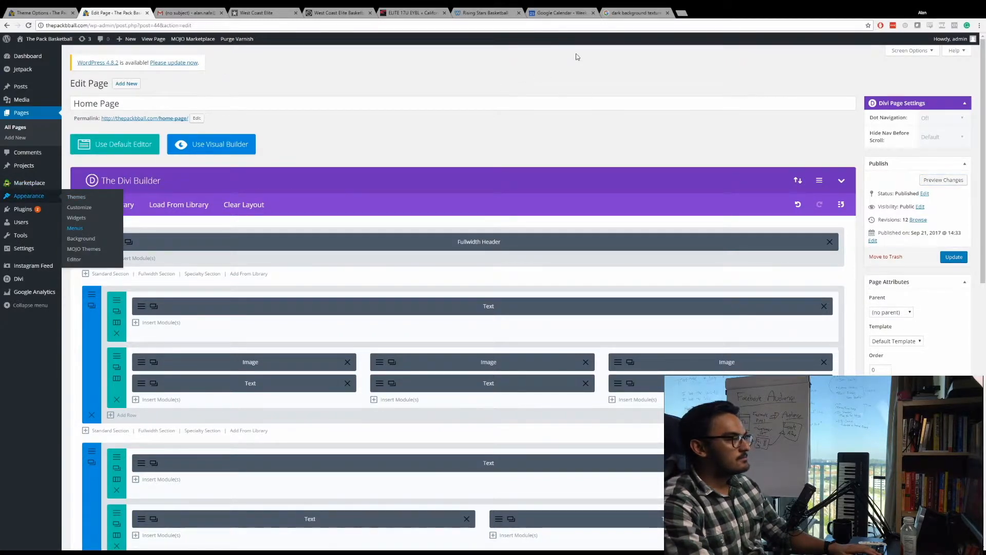
click(954, 257)
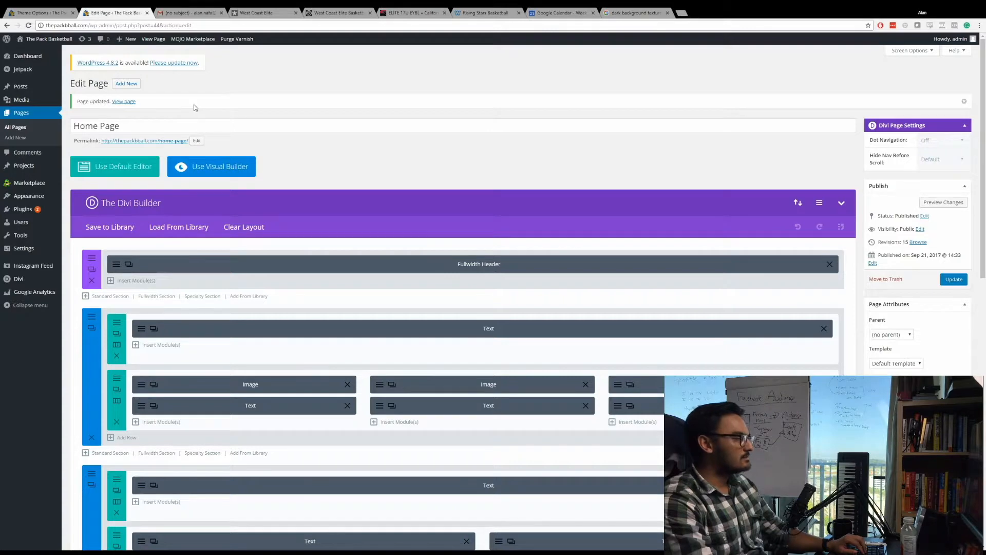
Open the site's menu management in a new tab and create a menu named Default.
click(192, 11)
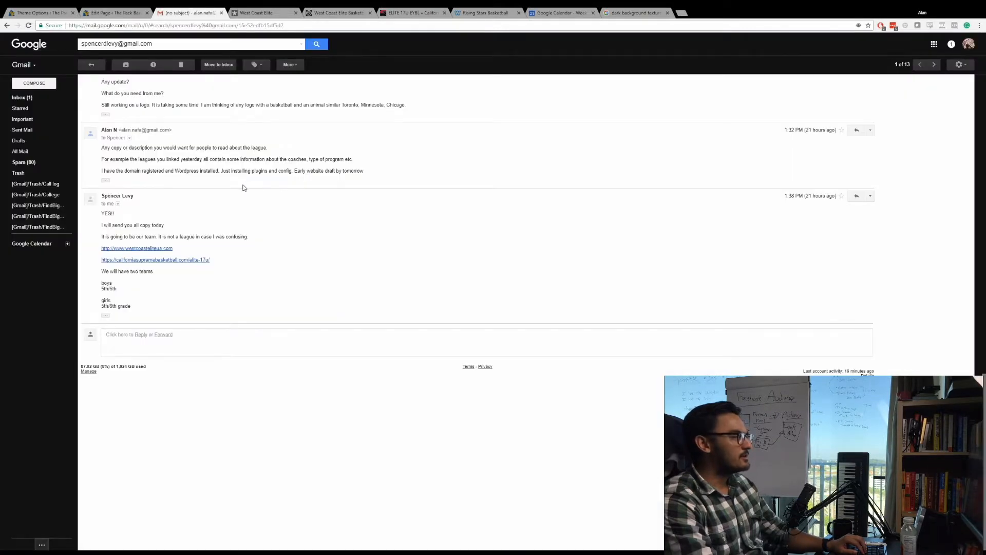
click(134, 10)
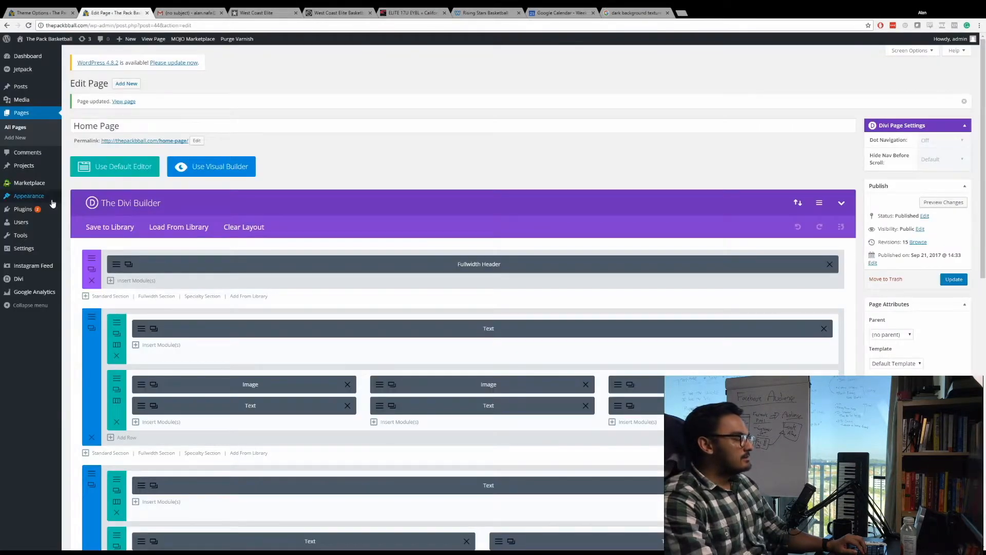
mouse_move(37, 276)
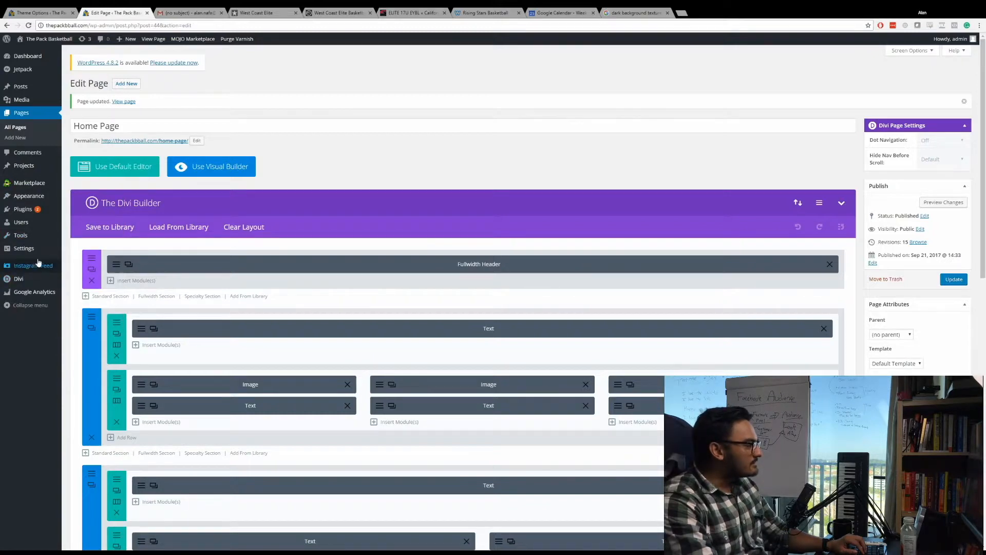
mouse_move(25, 202)
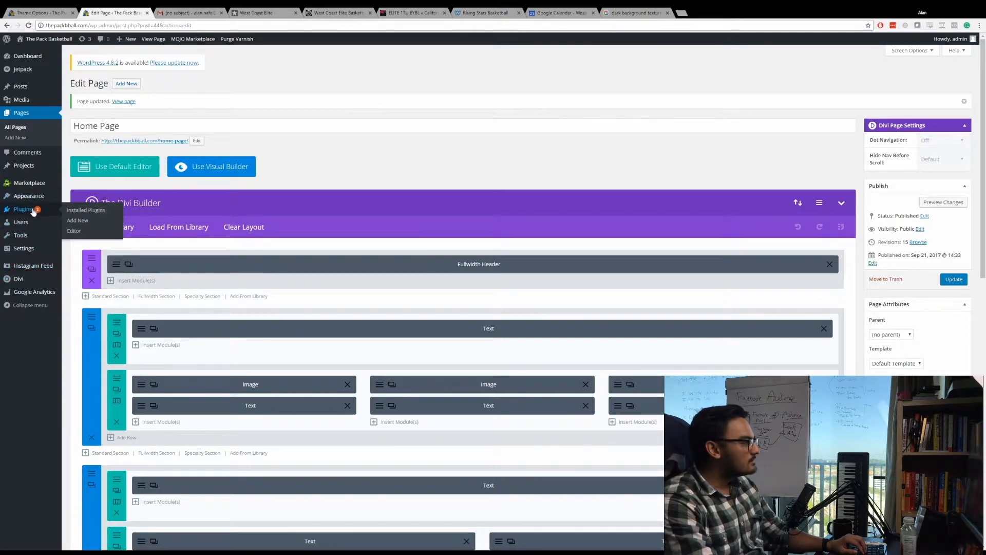
middle_click(75, 229)
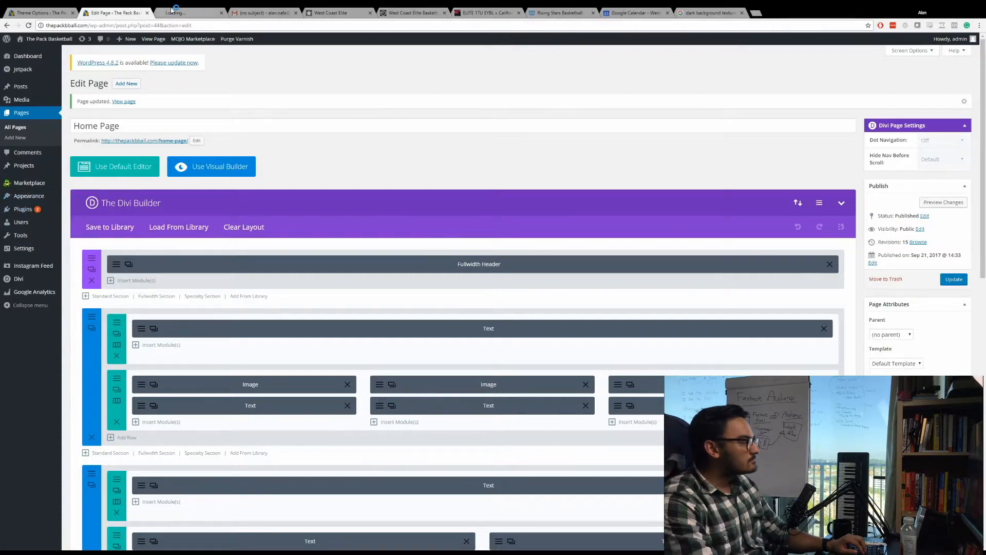
key(ctrl+Tab)
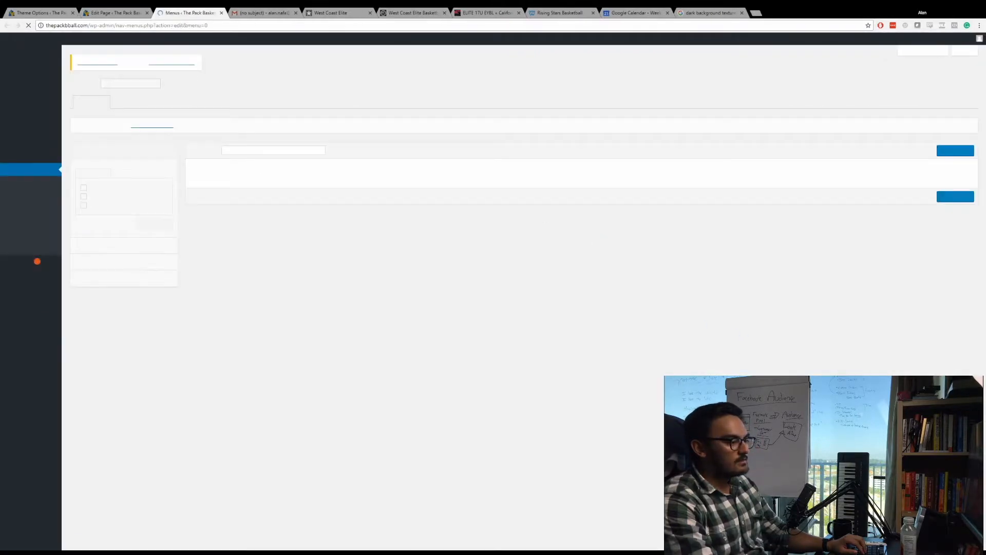
click(293, 153)
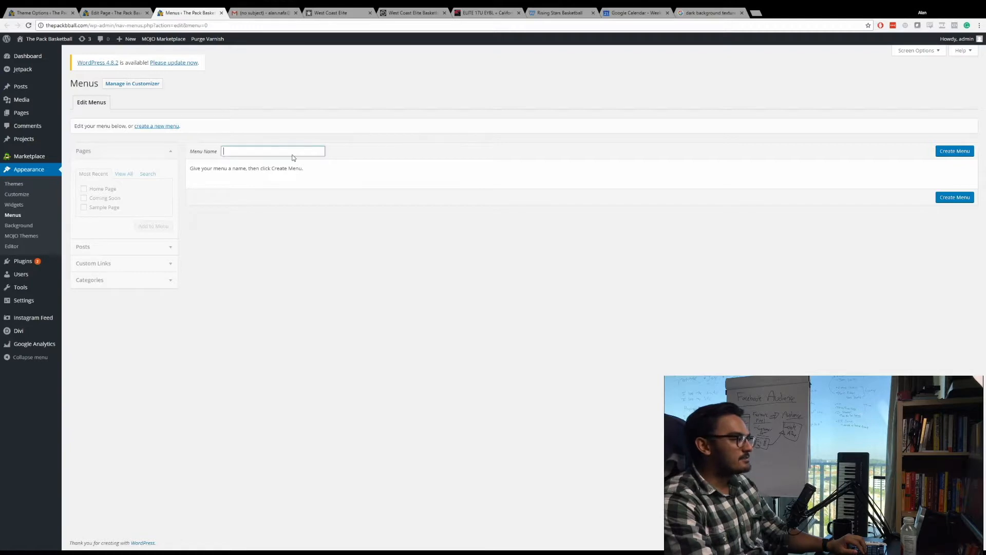
text(Defaults)
key(BackSpace)
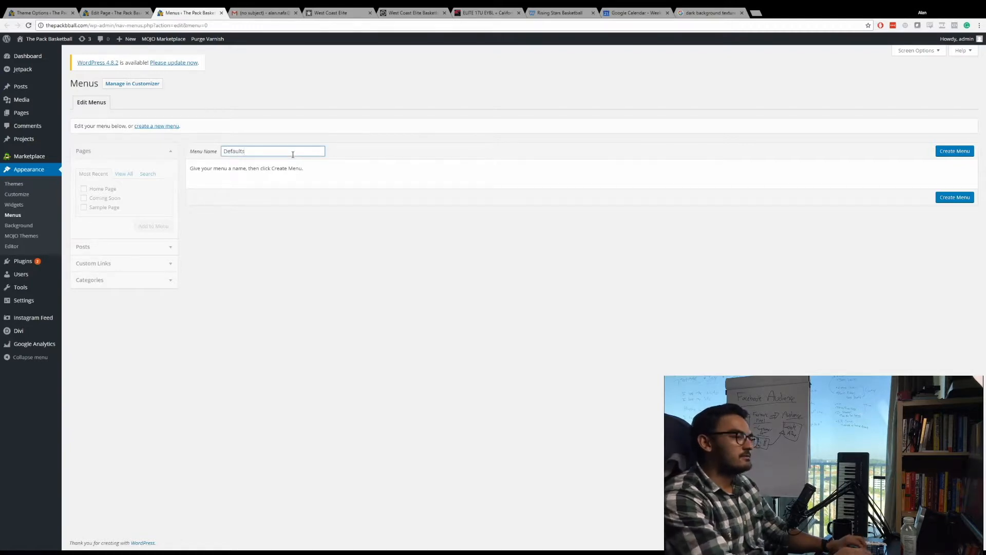
click(955, 151)
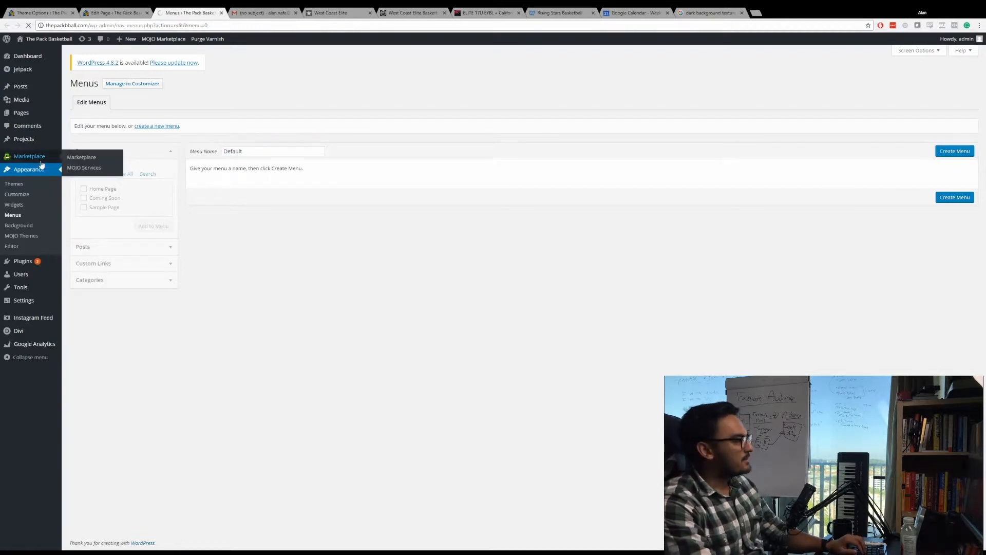
Open the live home page from its permalink in a new tab and add Home Page to the Default menu.
click(108, 13)
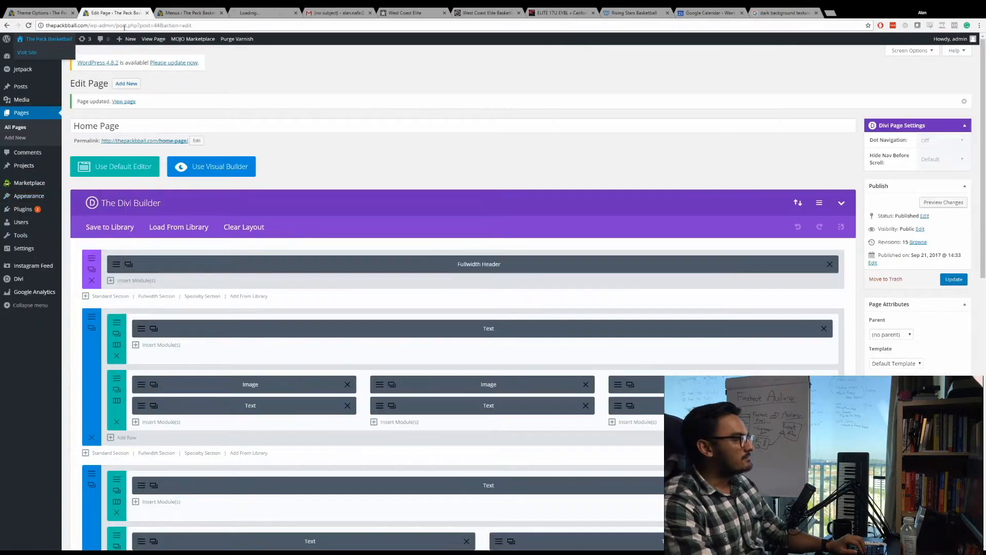
middle_click(156, 141)
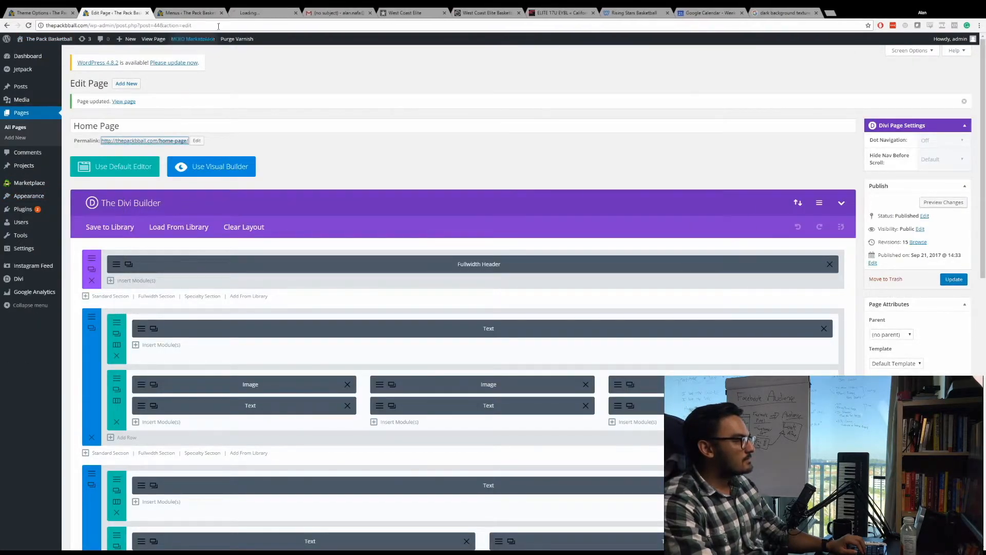
click(183, 12)
click(271, 10)
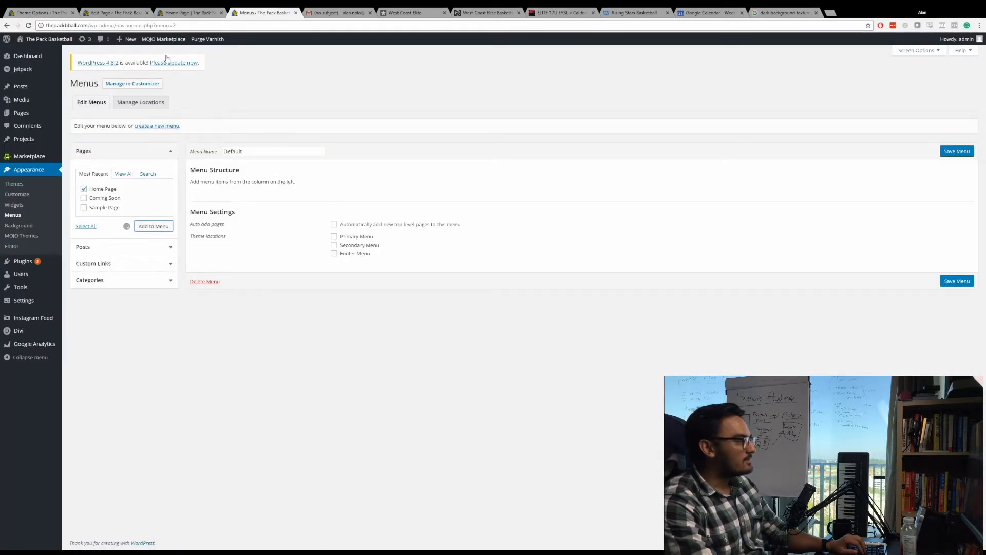
click(177, 12)
click(269, 11)
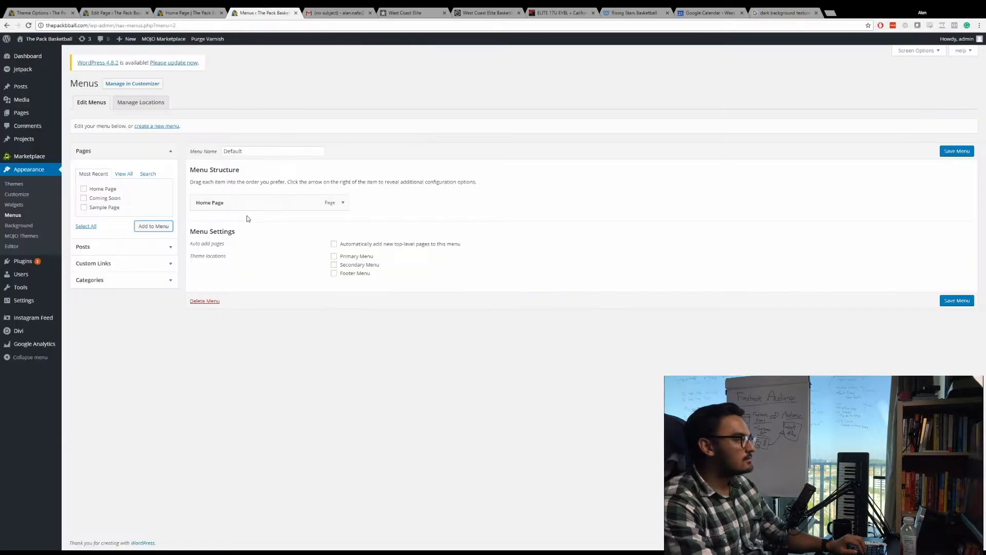
click(125, 257)
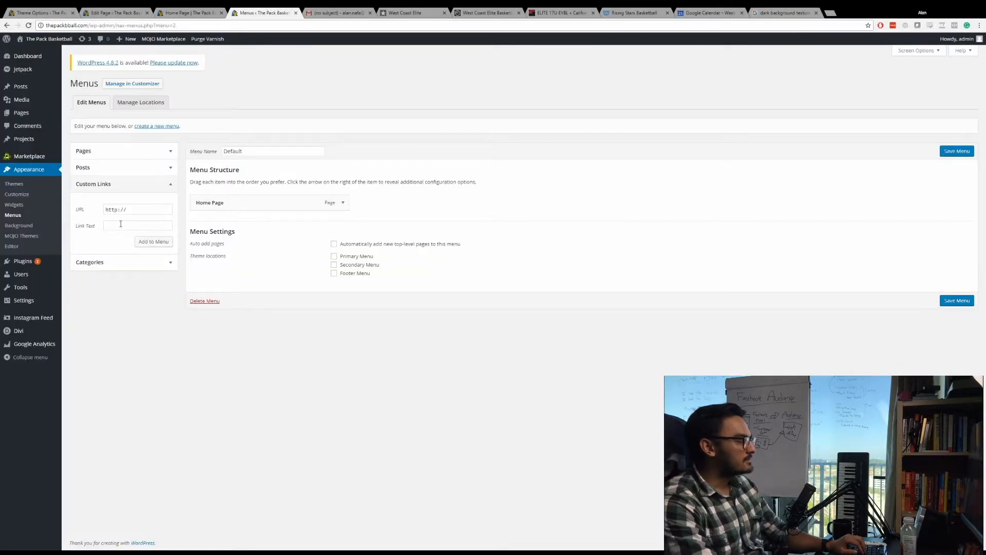
click(121, 225)
click(403, 12)
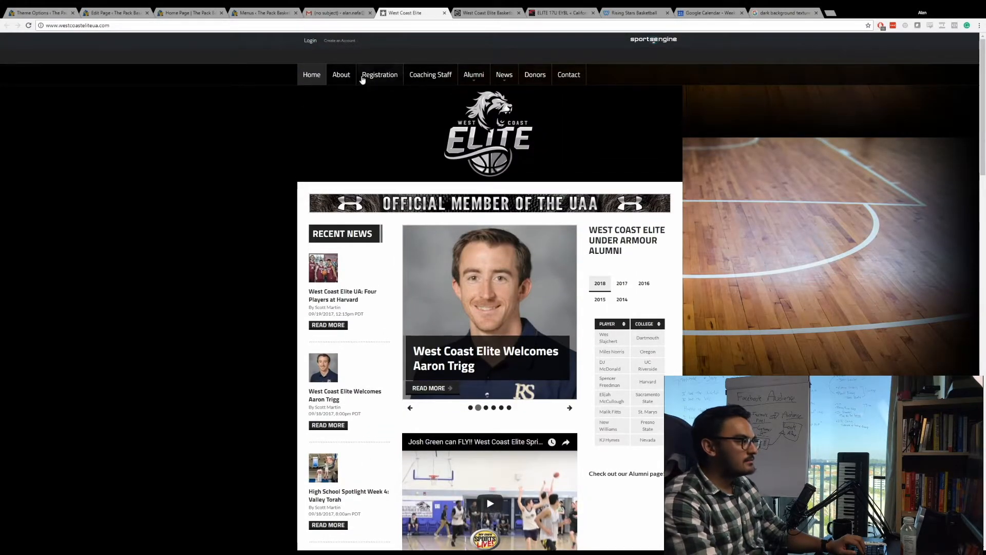
click(262, 13)
text(About Me)
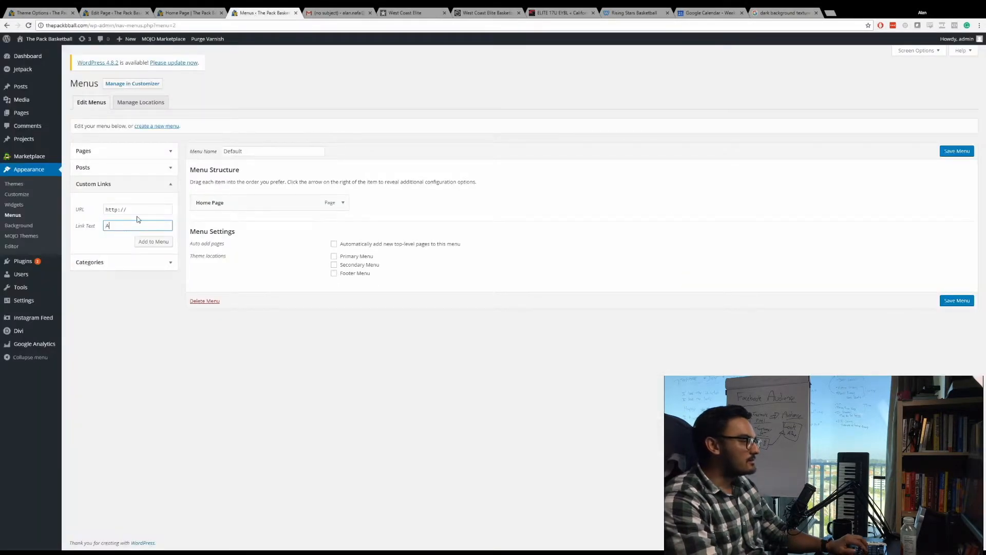
click(150, 209)
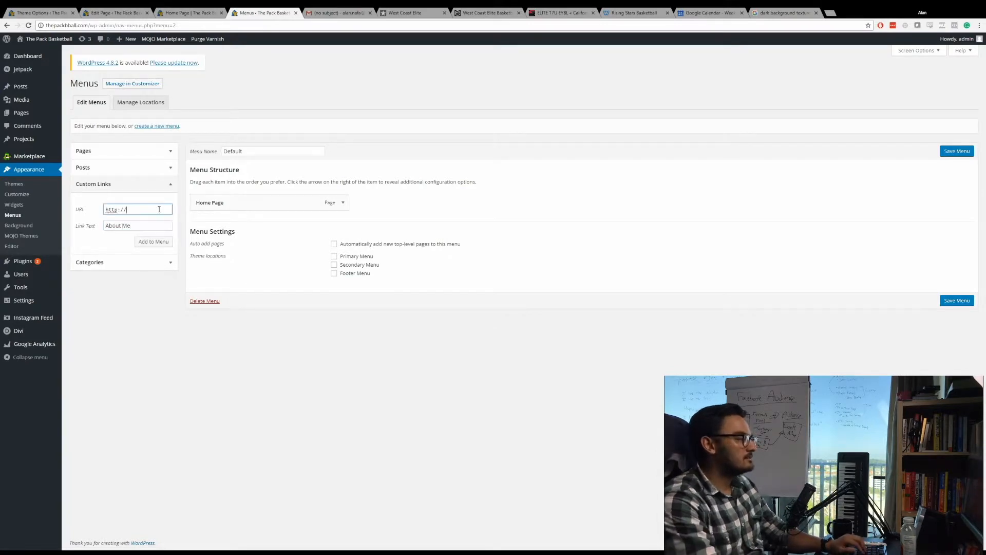
key(ctrl+a)
text(www.google.com)
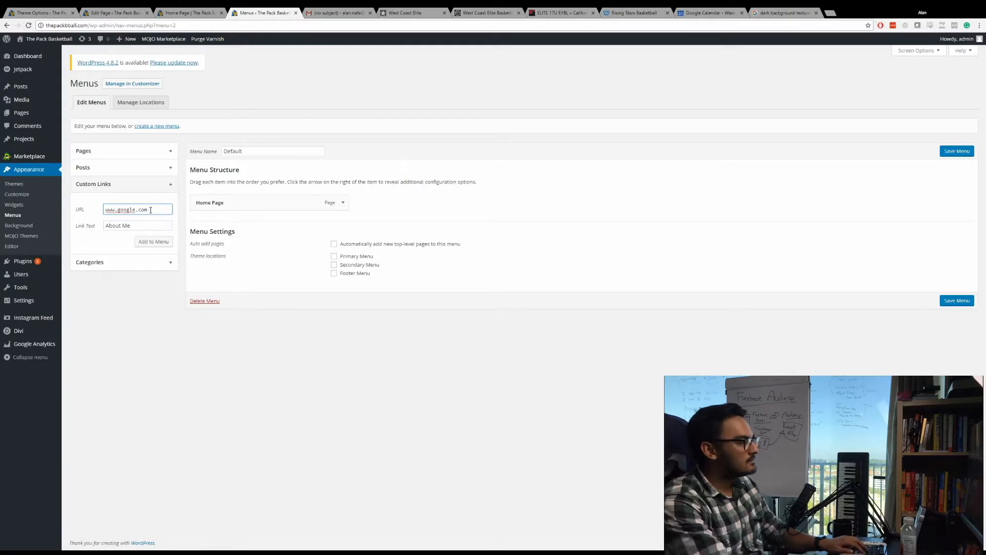
key(ctrl+a)
key(ctrl+c)
click(143, 226)
key(BackSpace)
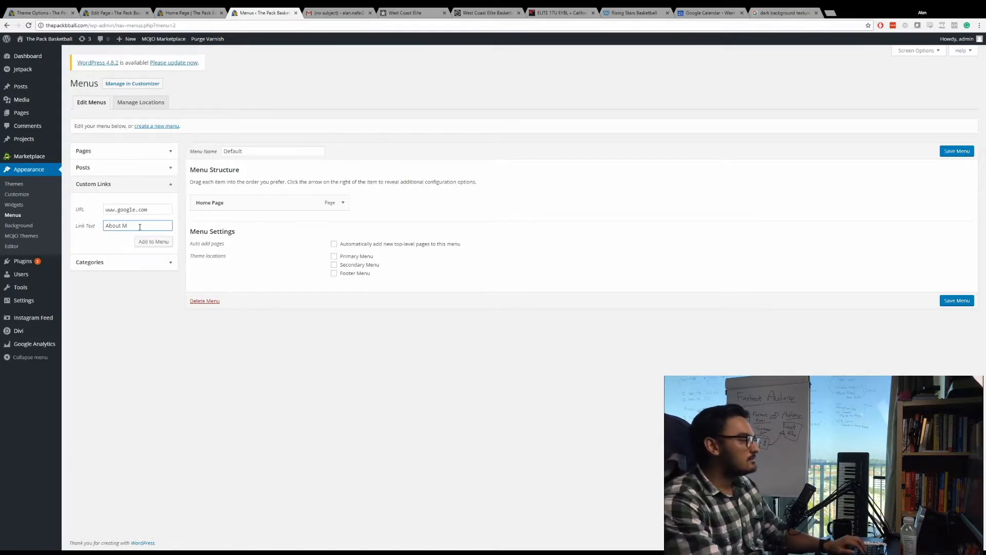
text(Us)
click(154, 241)
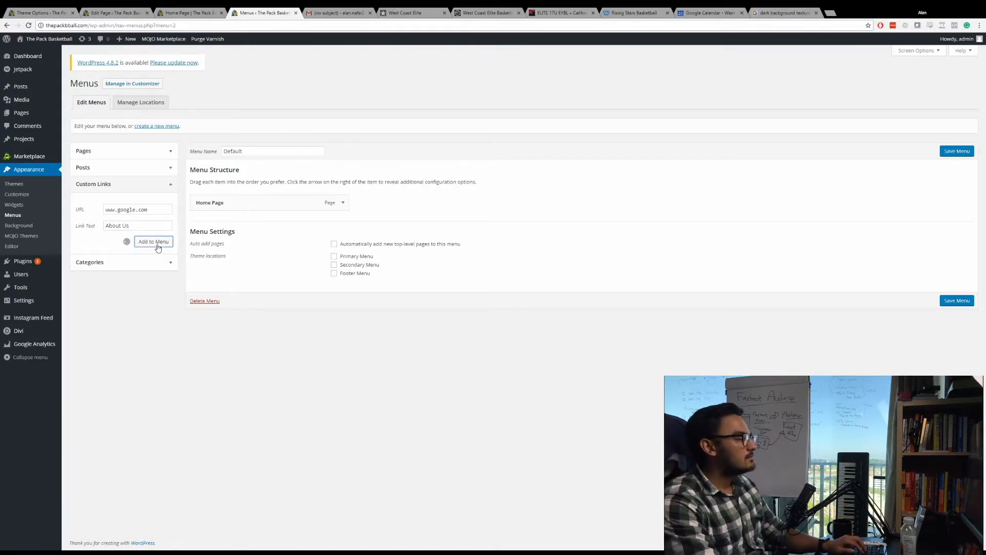
click(137, 211)
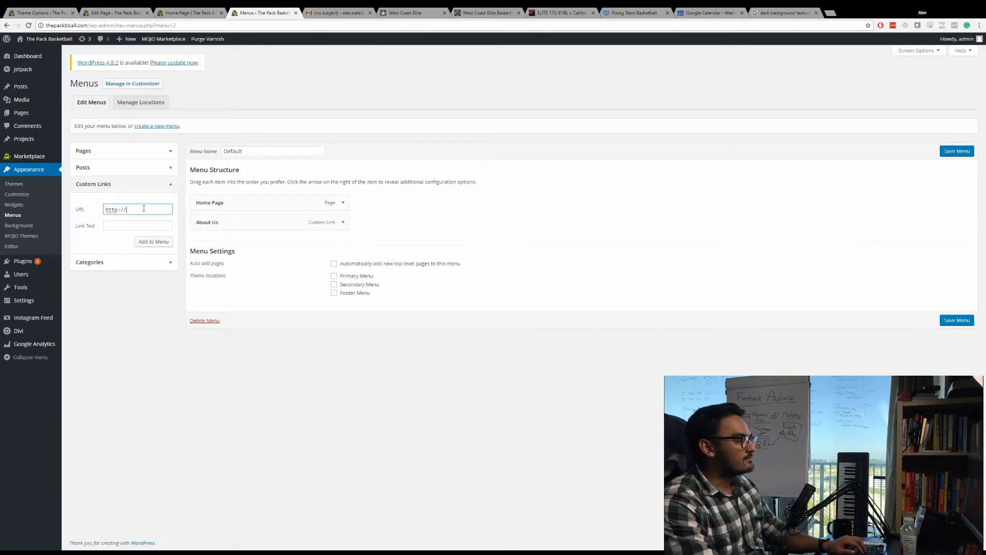
key(ctrl+a)
key(ctrl+v)
key(Tab)
click(405, 12)
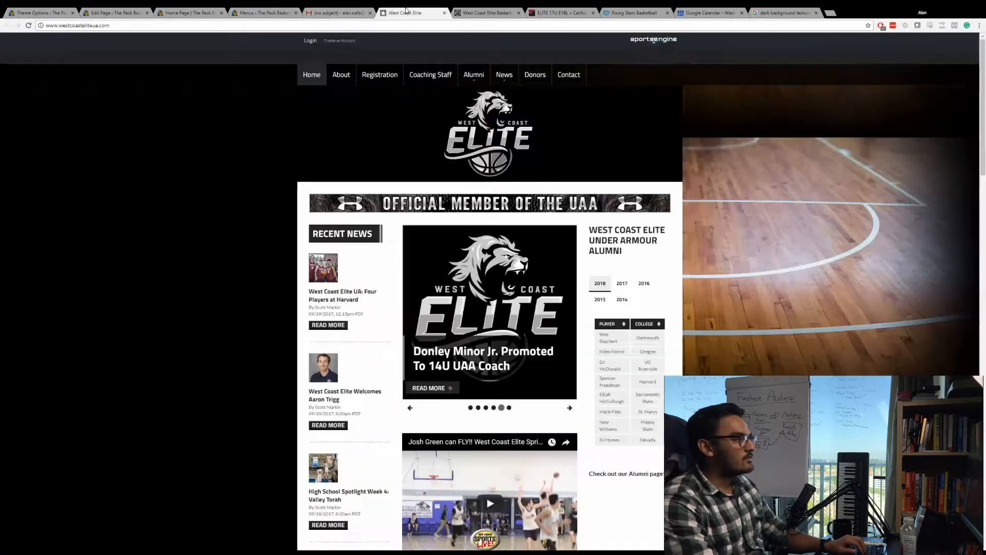
click(262, 13)
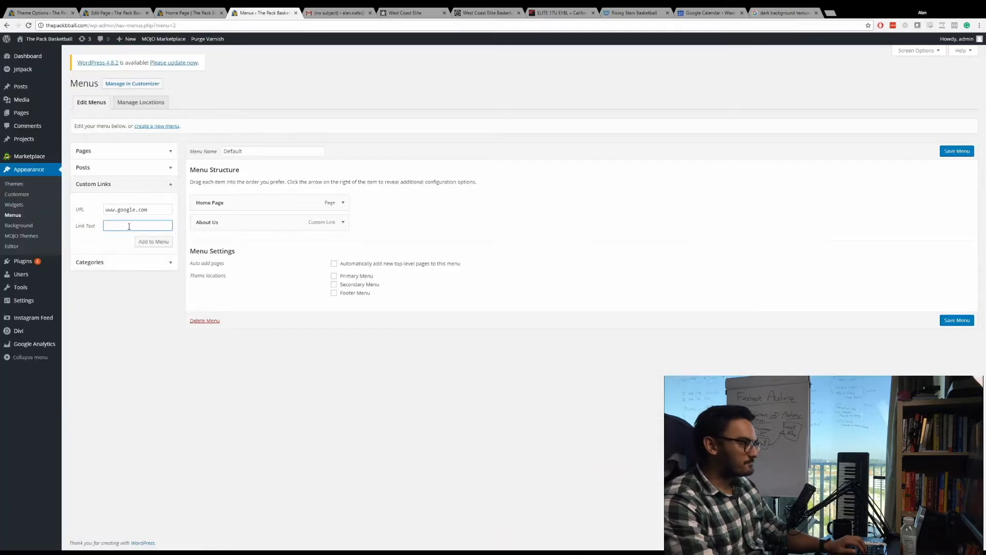
text(Registration)
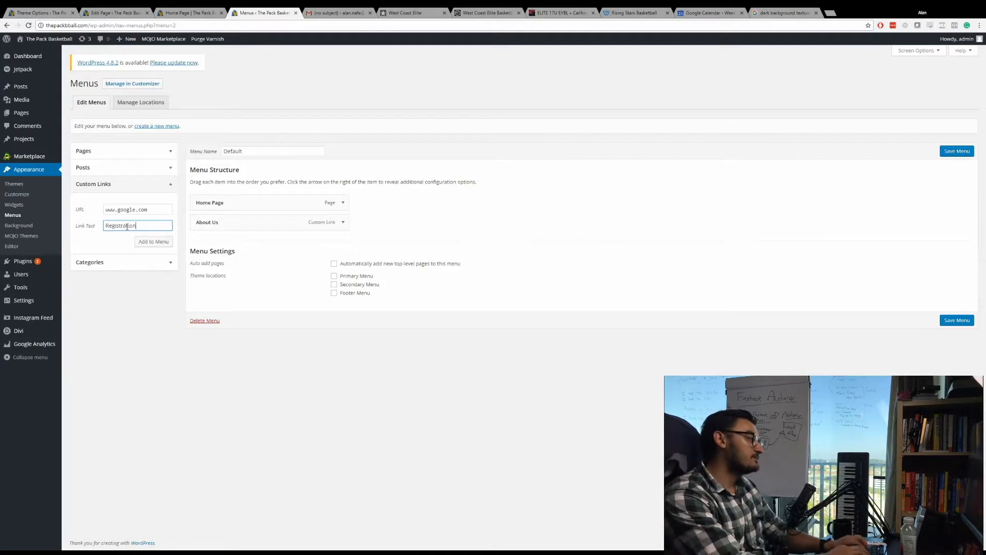
click(143, 243)
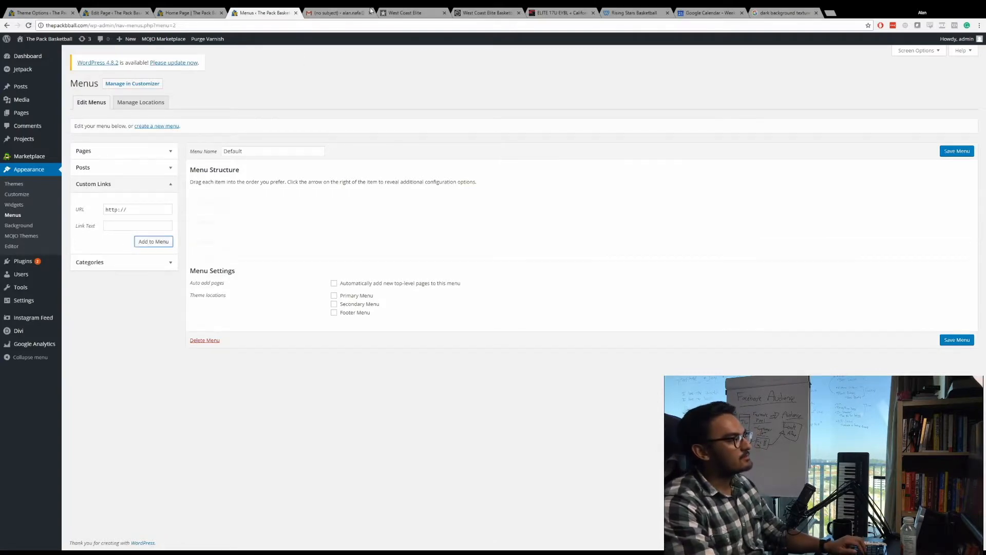
click(405, 12)
click(262, 12)
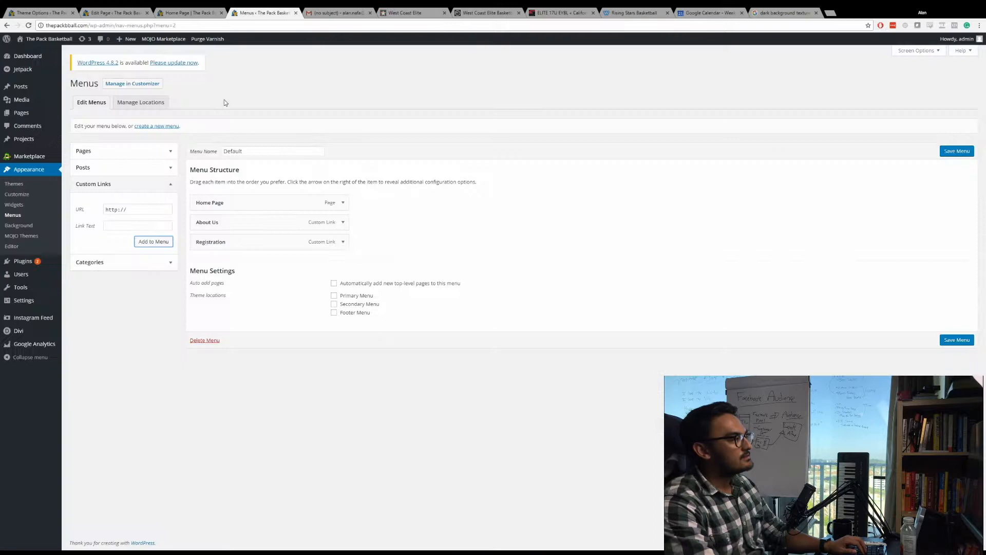
triple_click(138, 209)
text(www.google.com)
click(132, 226)
text(Coac)
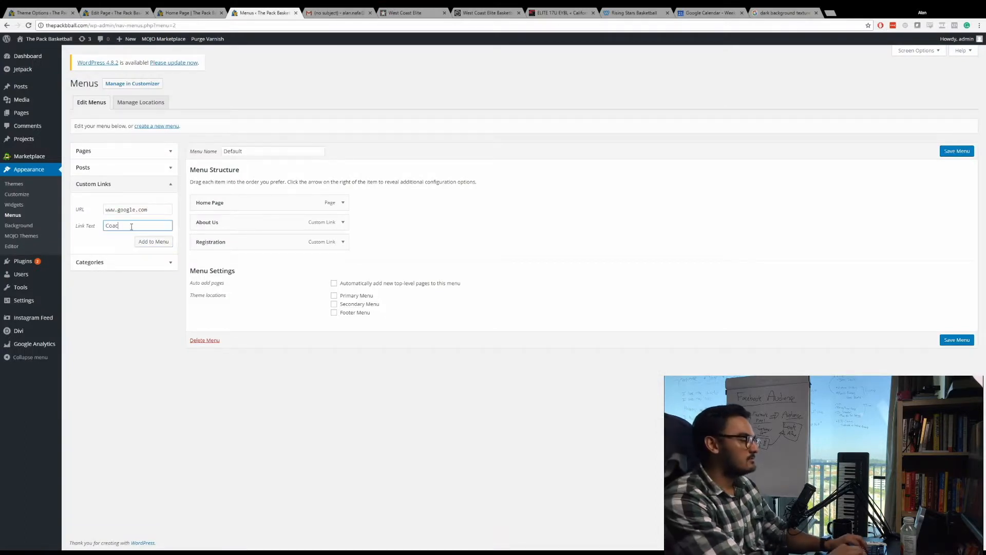
text(hing Staff)
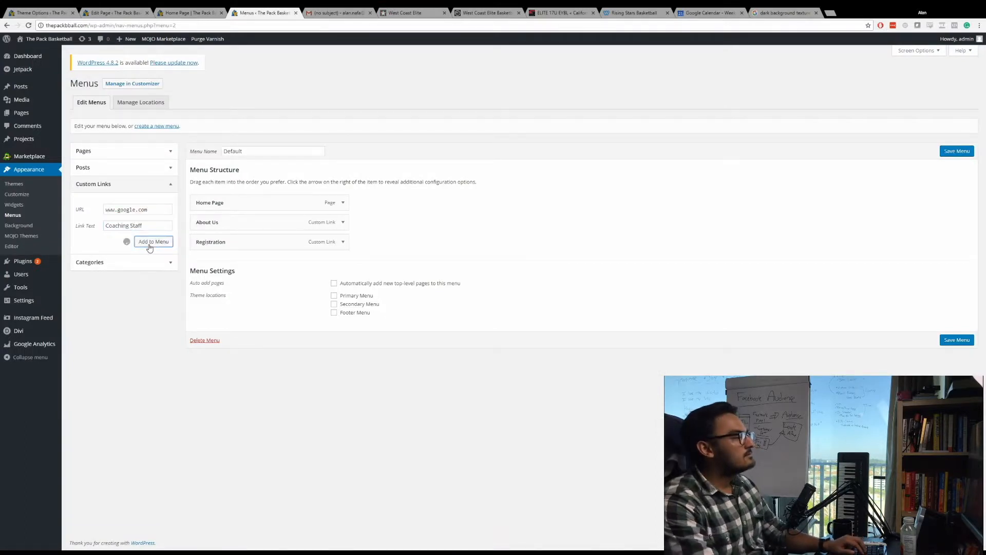
click(165, 154)
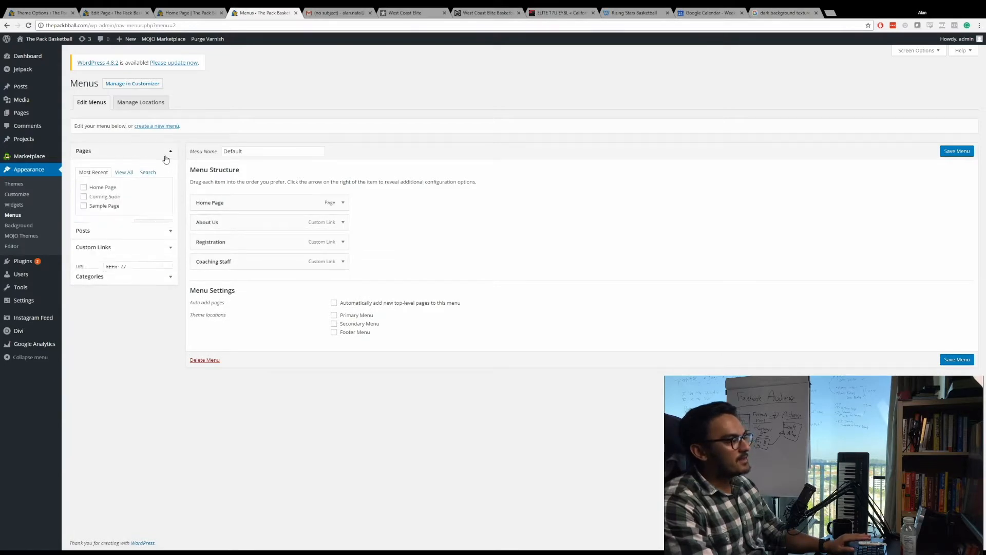
click(120, 263)
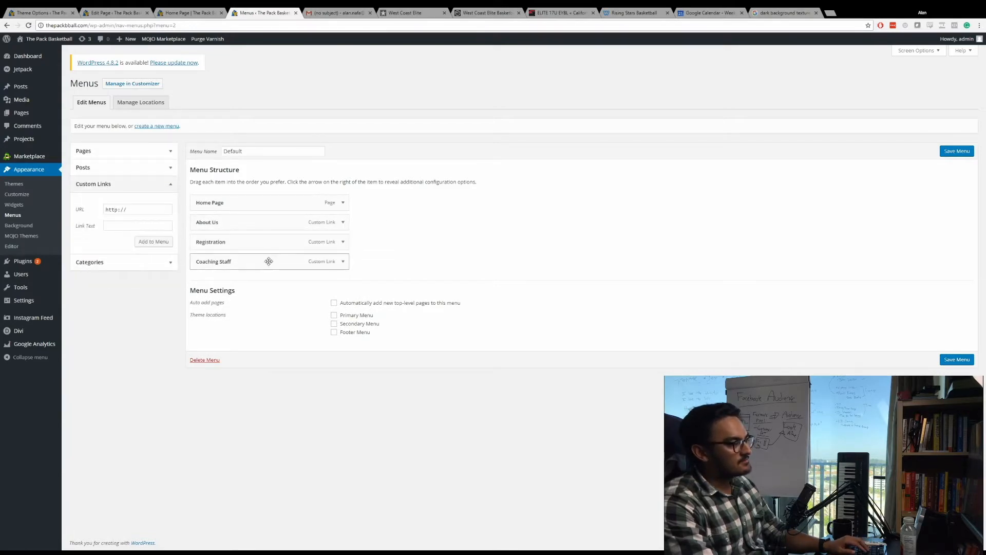
click(406, 12)
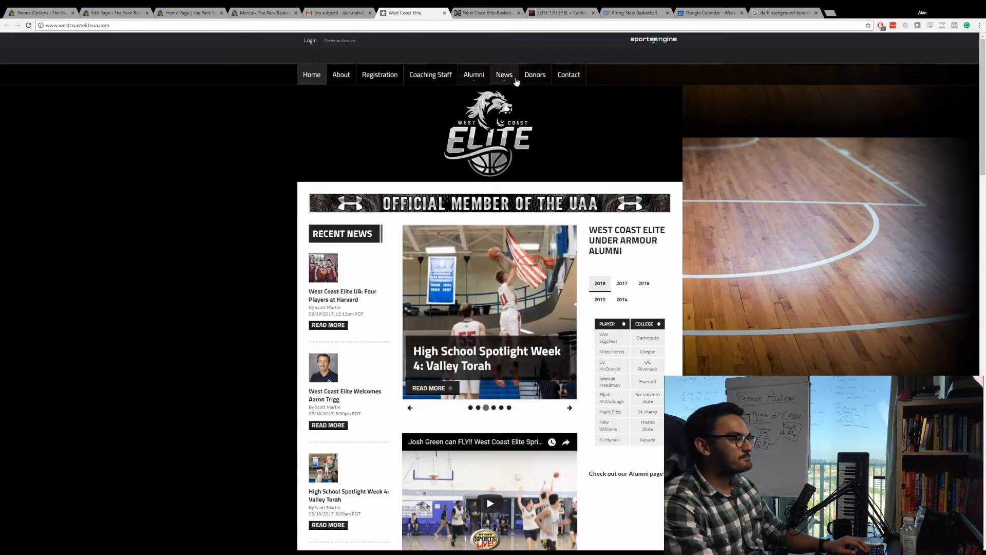
click(261, 12)
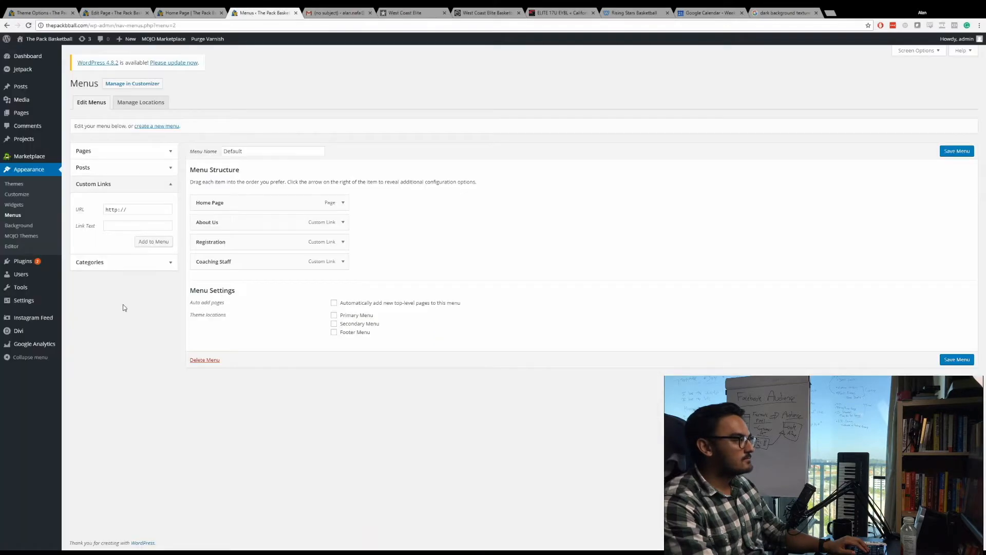
click(132, 211)
text(a)
key(ctrl+a)
key(ctrl+v)
click(131, 229)
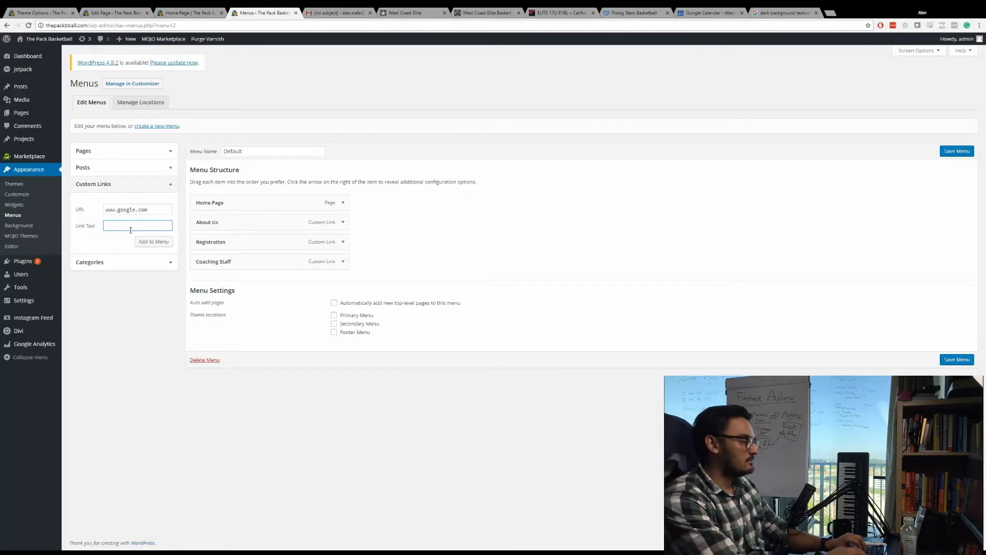
text(Contact)
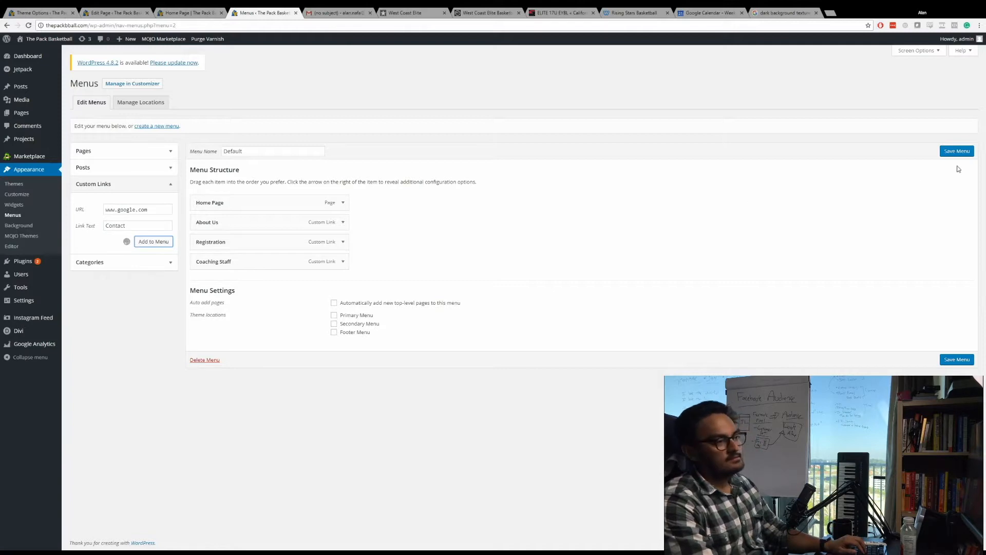
Save the Default menu and reload the live home page to check its header navigation.
click(959, 151)
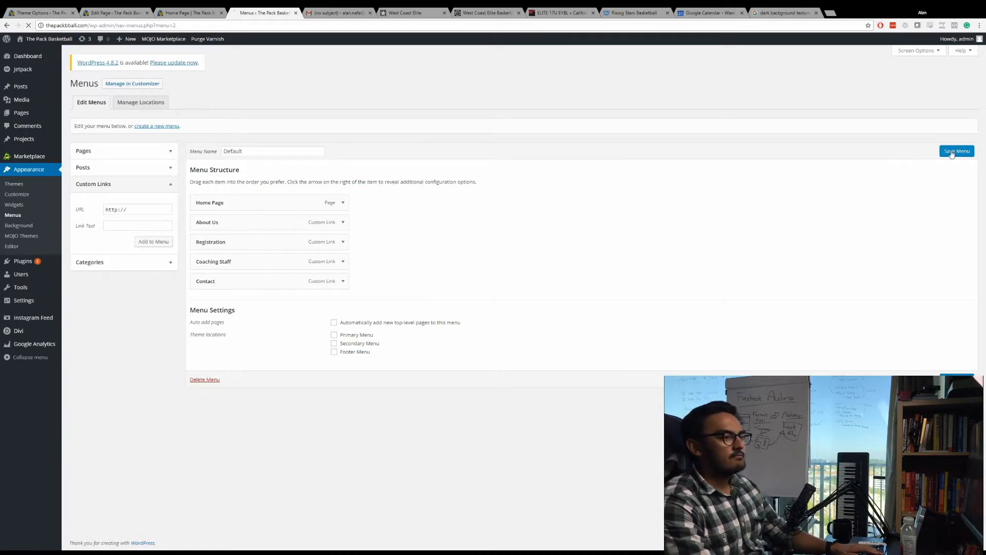
click(190, 12)
key(F5)
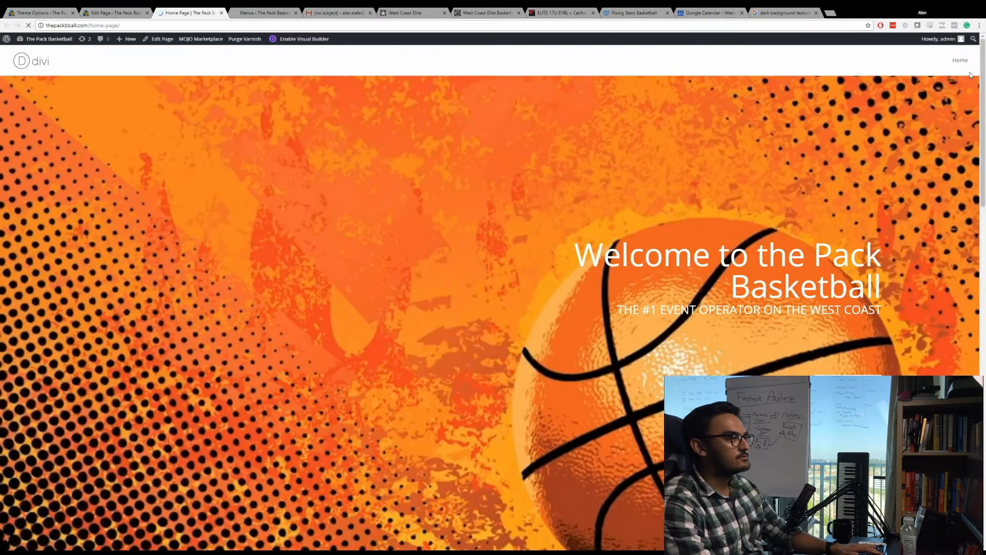
Assign the Default menu to the Primary Menu theme location and save the changes.
click(253, 11)
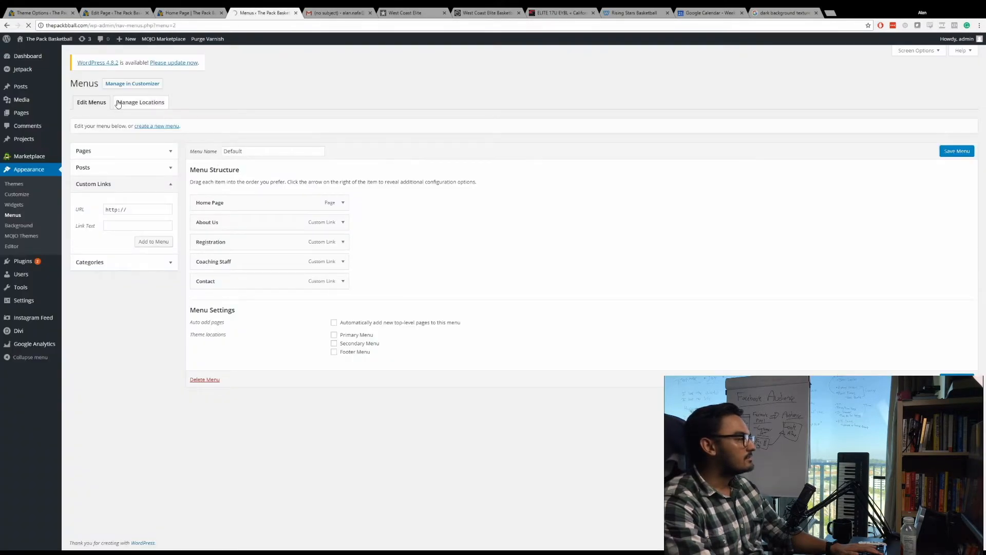
click(137, 105)
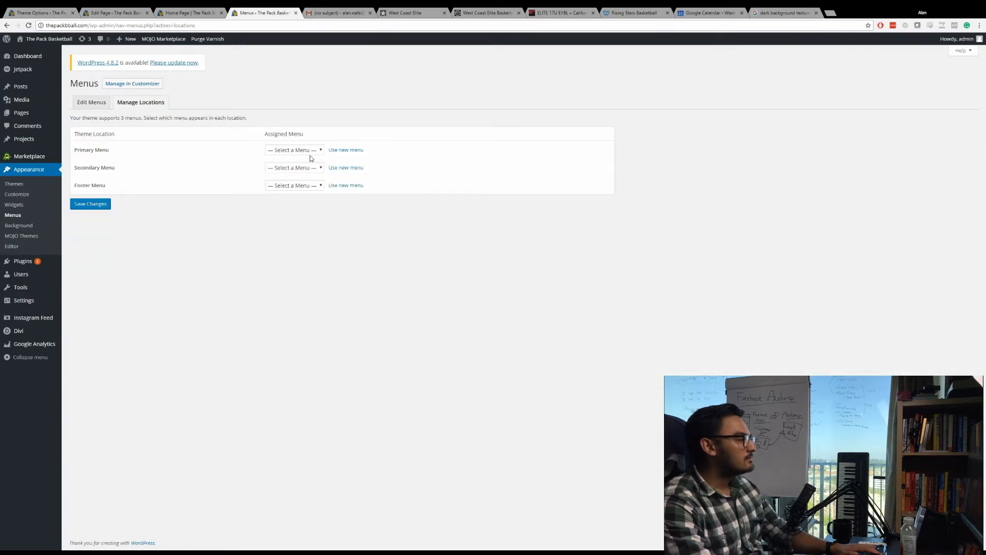
click(293, 154)
click(275, 169)
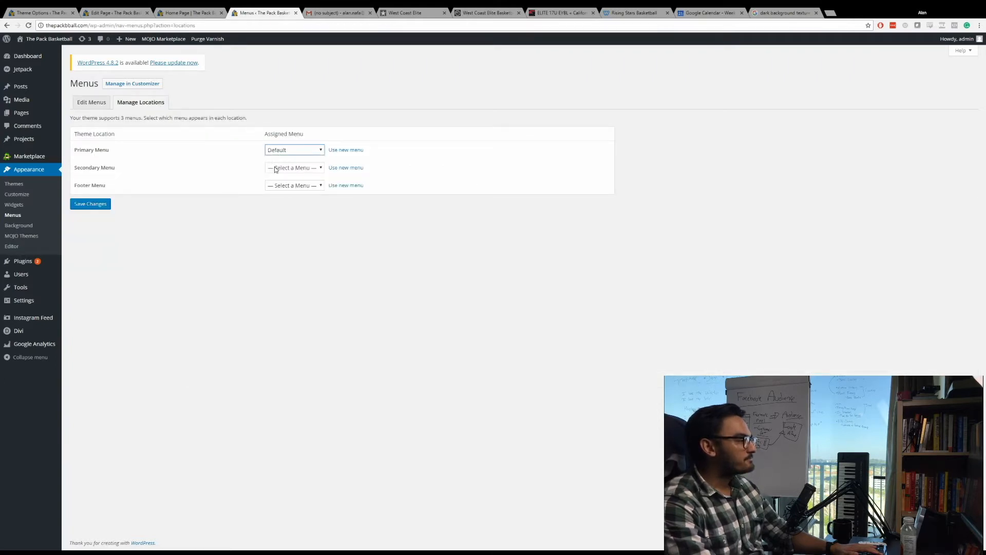
click(94, 204)
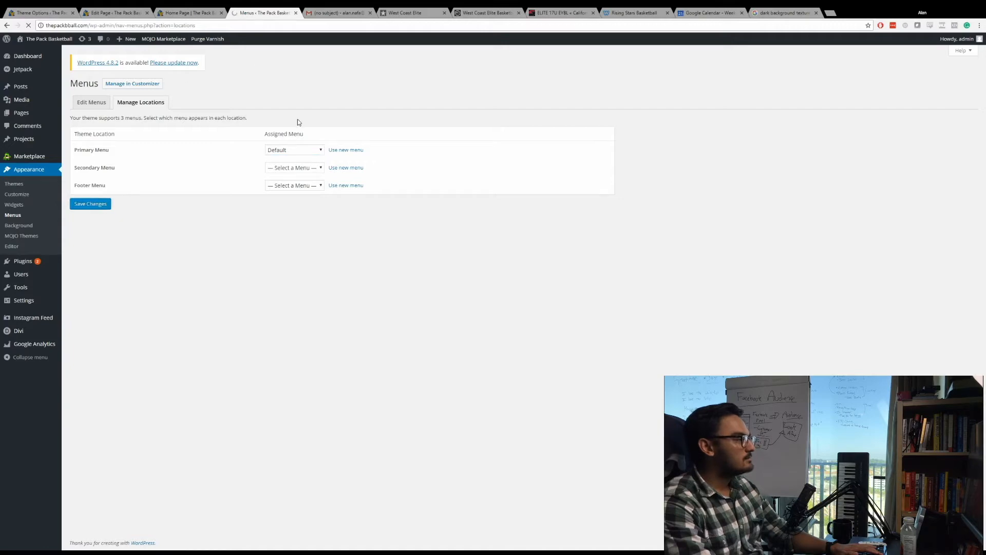
Reload the live home page and review its header navigation, page sections, testimonial slider and Instagram feed down to the footer.
click(189, 13)
key(F5)
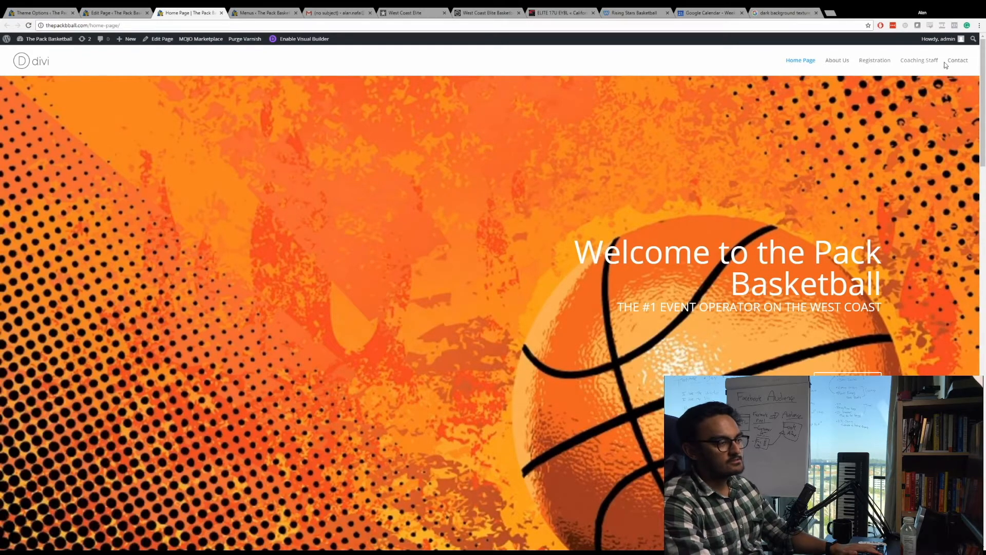
scroll(724, 214, down, 15)
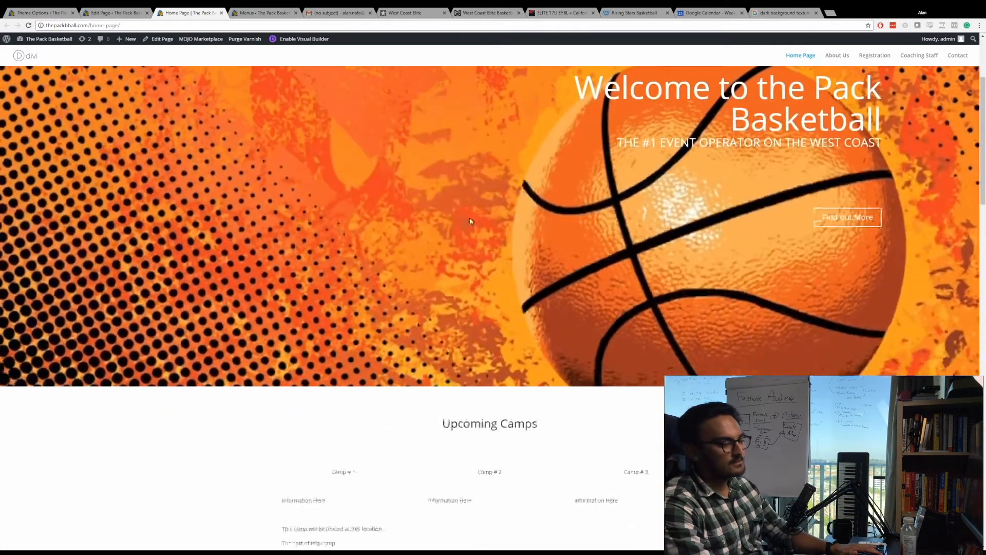
scroll(438, 260, up, 6)
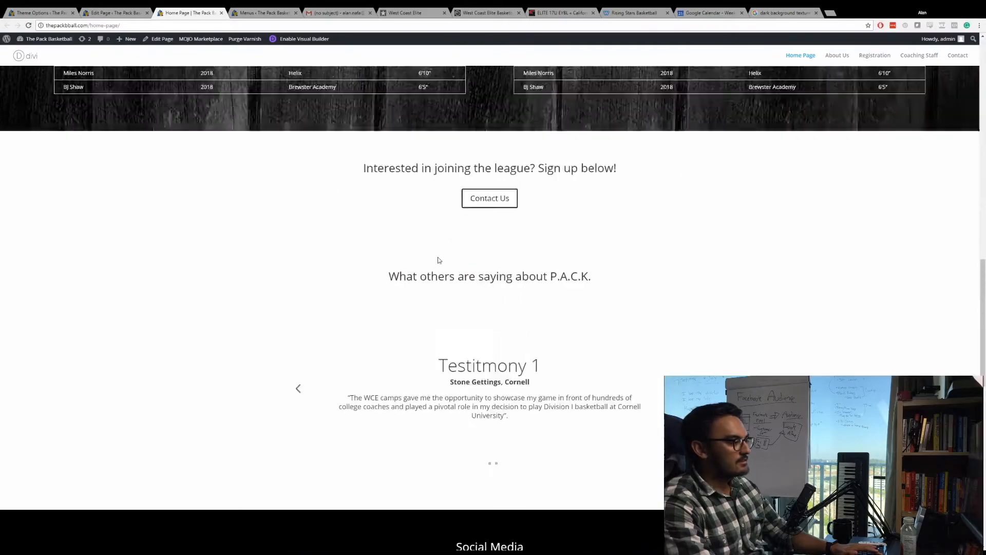
scroll(363, 248, down, 3)
scroll(362, 250, down, 4)
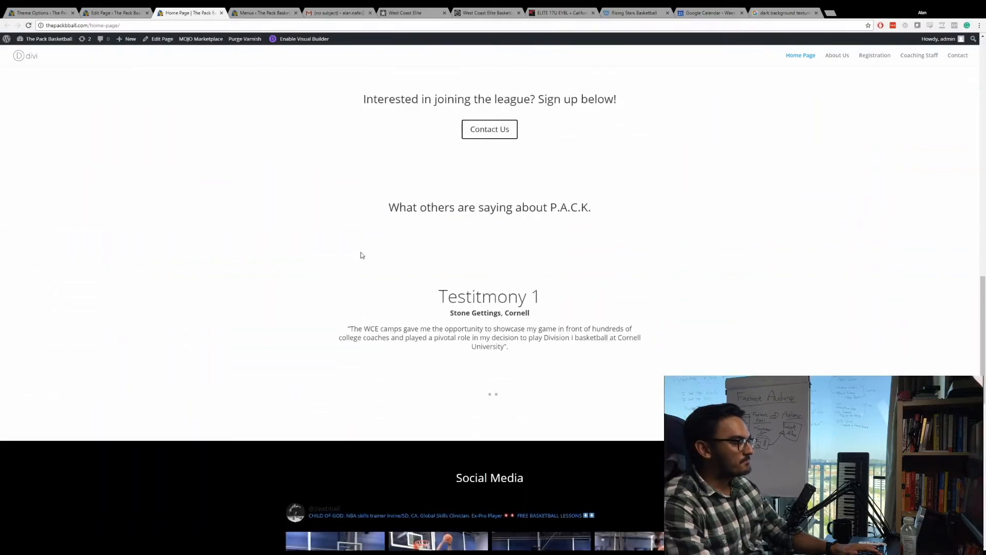
click(680, 319)
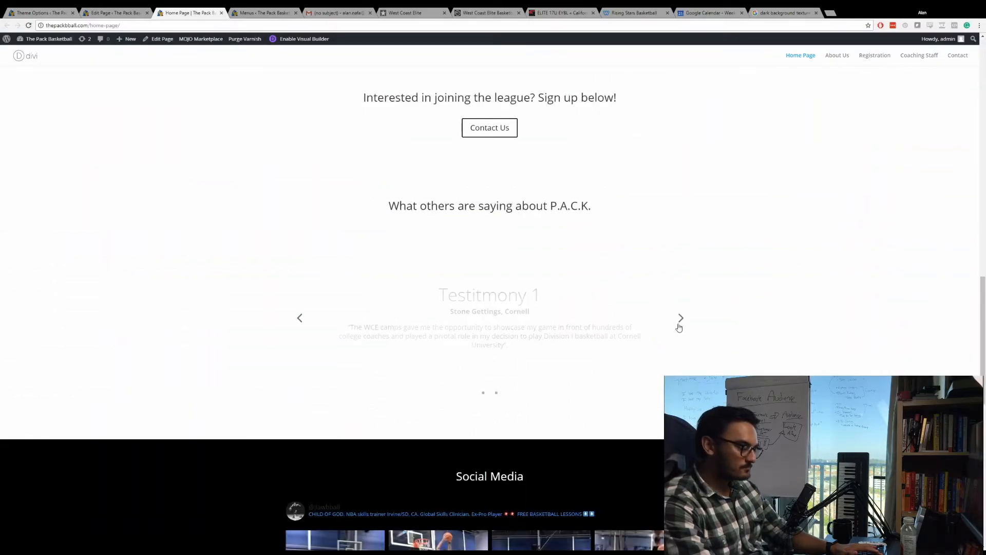
scroll(652, 326, down, 4)
scroll(474, 220, down, 5)
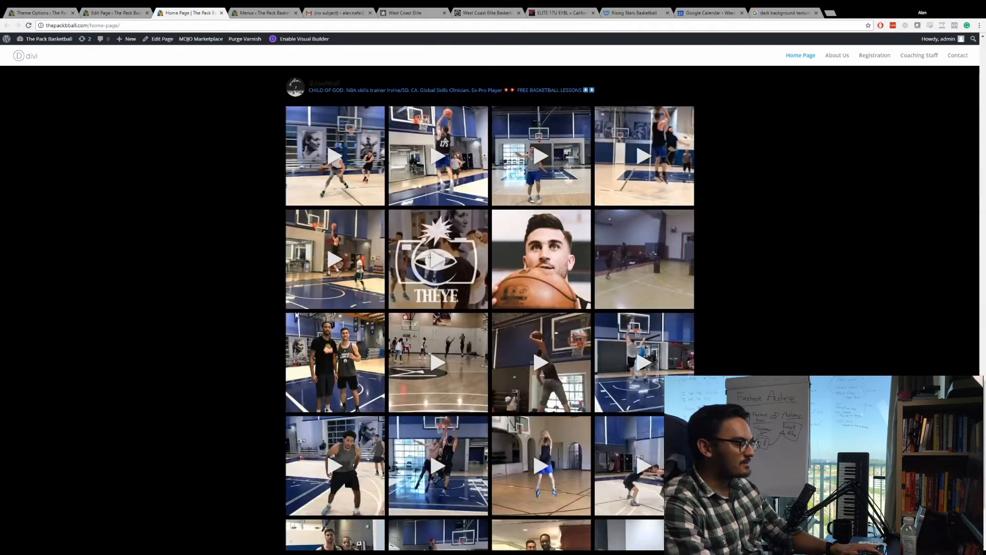
scroll(711, 289, down, 3)
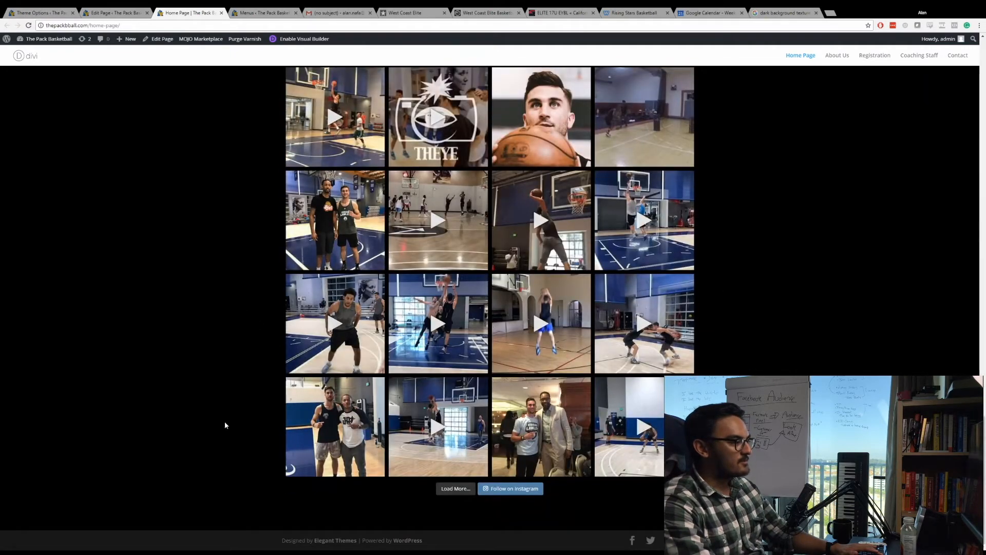
scroll(224, 421, up, 12)
scroll(315, 328, up, 10)
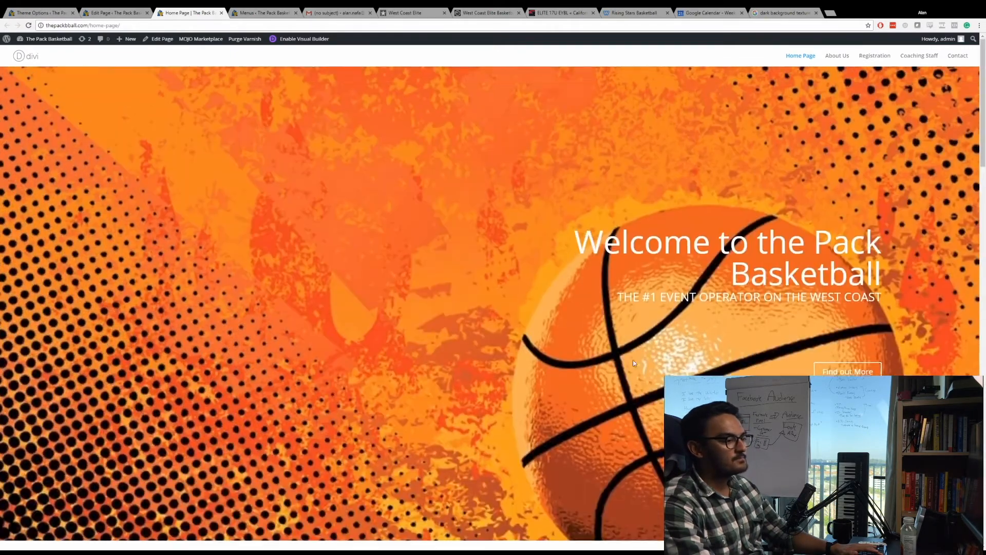